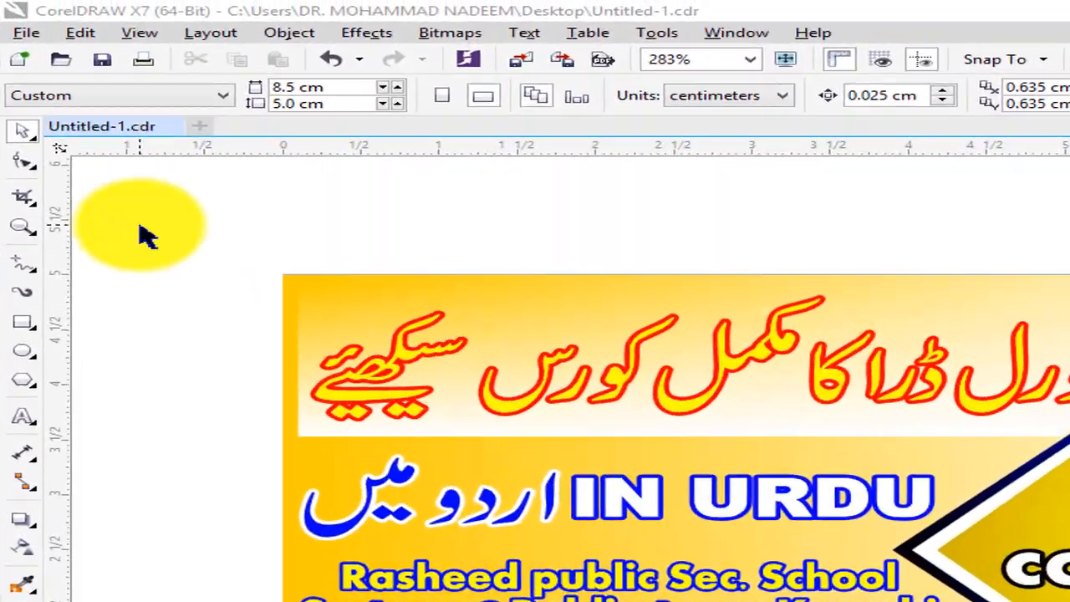
Create a new Letter-size document with the default RGB color mode and 300 dpi resolution.
{"action": "left_click", "coordinate": [423, 85]}
{"action": "left_click", "coordinate": [25, 40]}
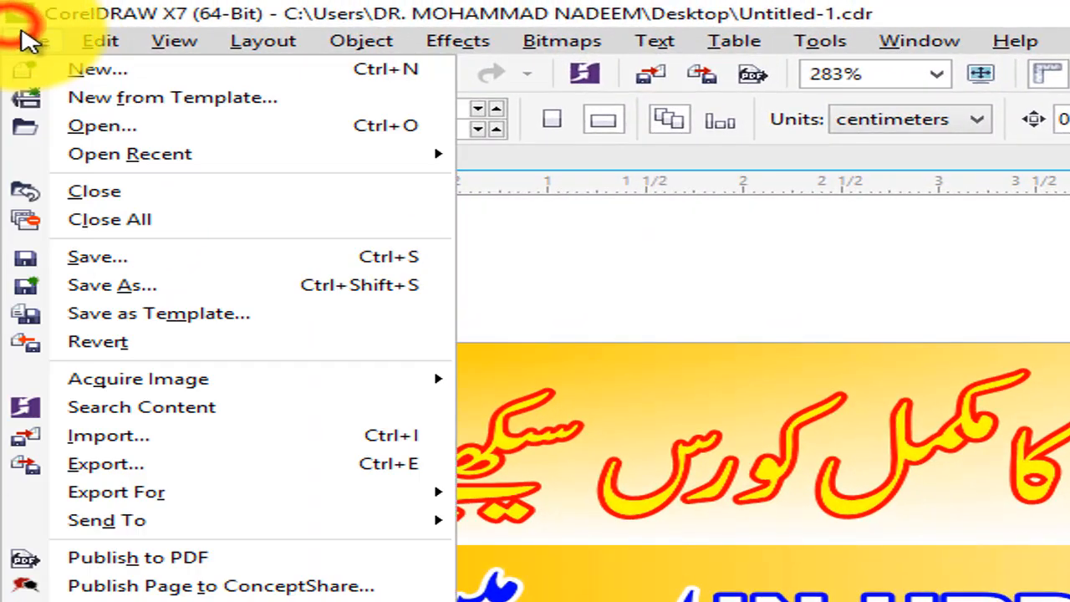
{"action": "left_click", "coordinate": [92, 67]}
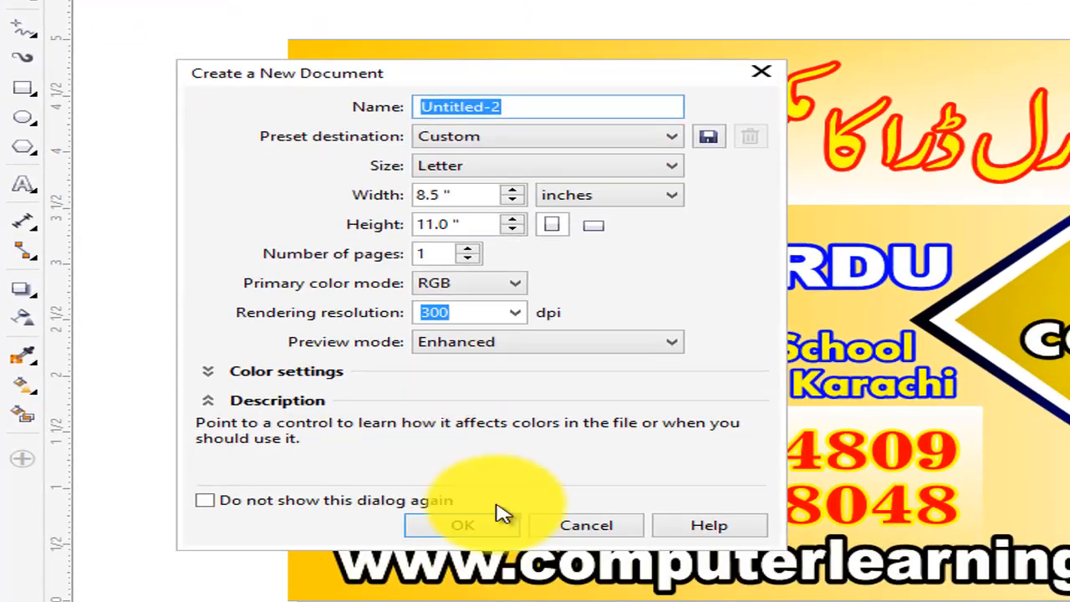
{"action": "left_click", "coordinate": [487, 535]}
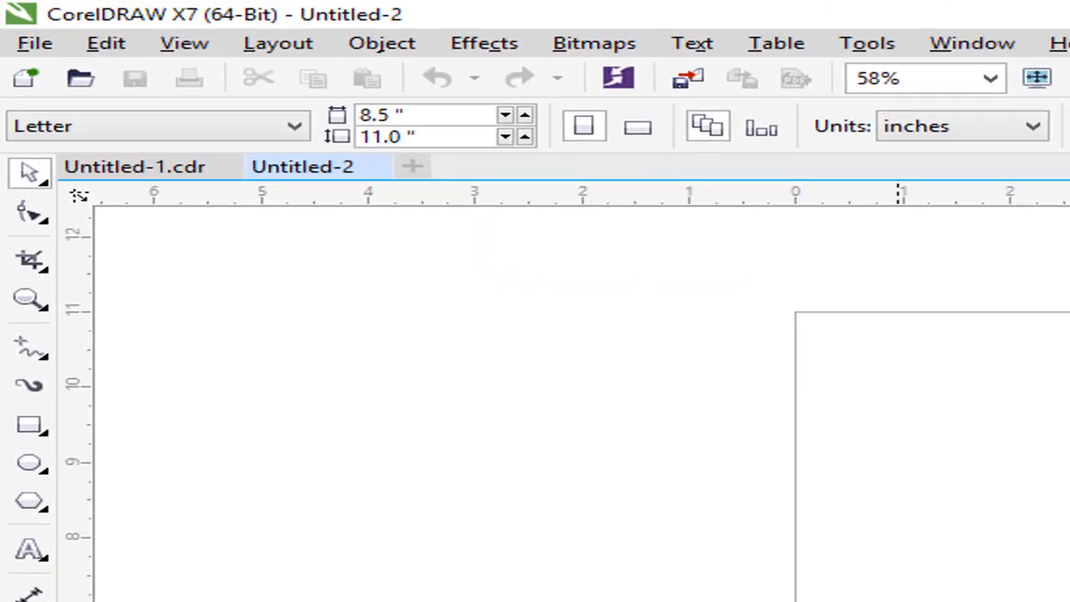
Set the document units to centimeters and the page size to 8.5 cm wide by 5 cm high.
{"action": "left_click", "coordinate": [424, 88]}
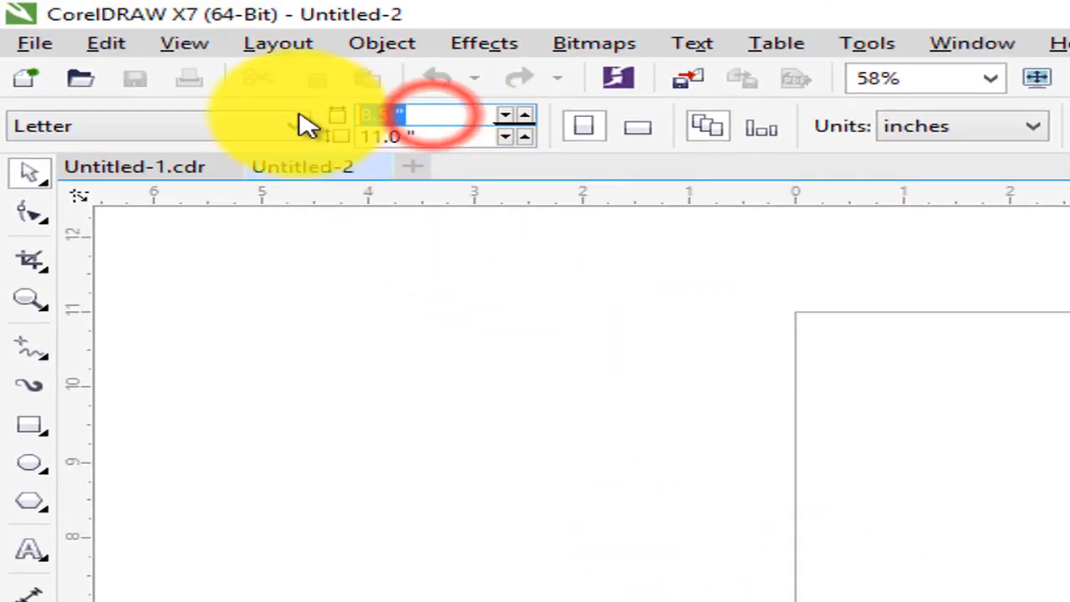
{"action": "left_click", "coordinate": [995, 142]}
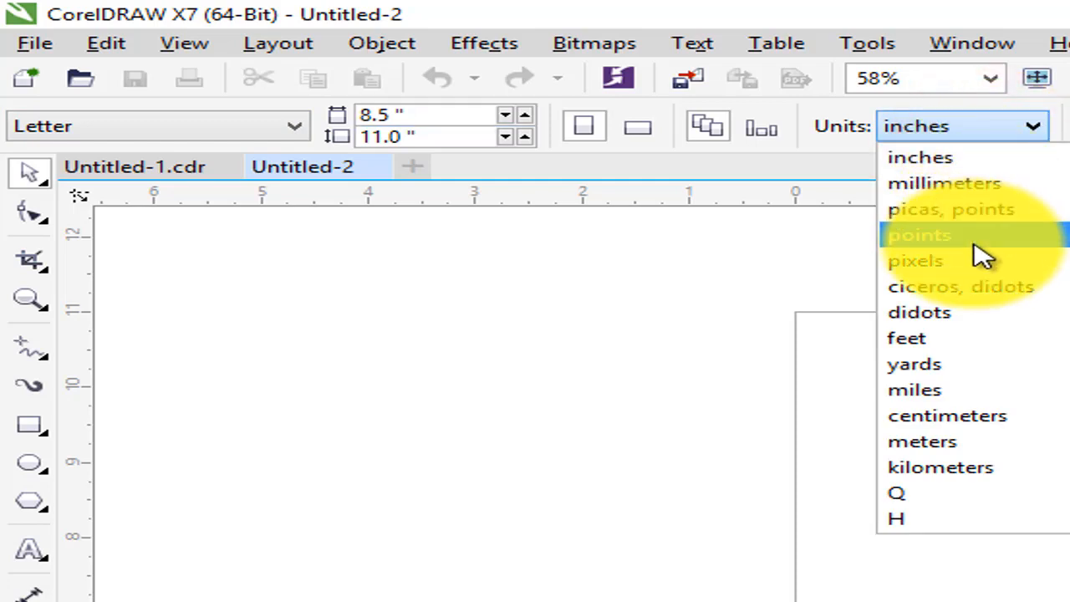
{"action": "left_click", "coordinate": [953, 418]}
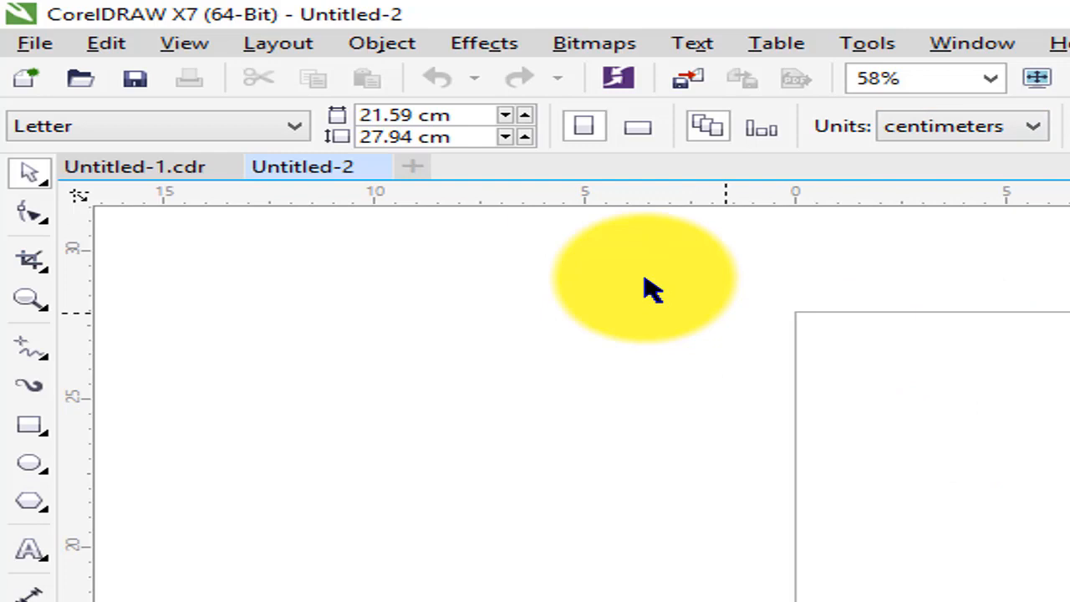
{"action": "left_click", "coordinate": [462, 115]}
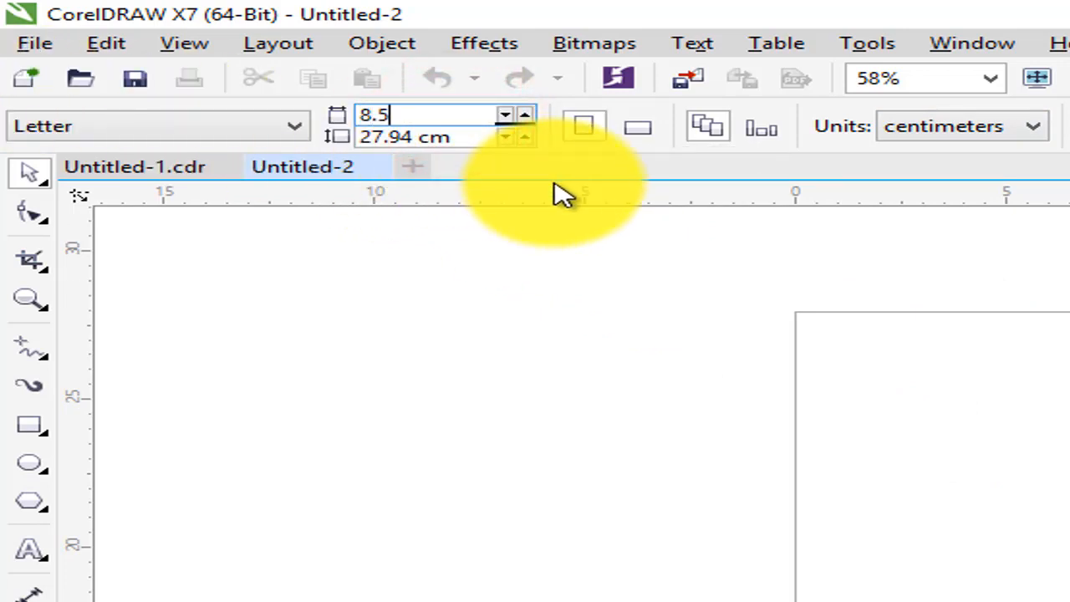
{"action": "left_click", "coordinate": [487, 137]}
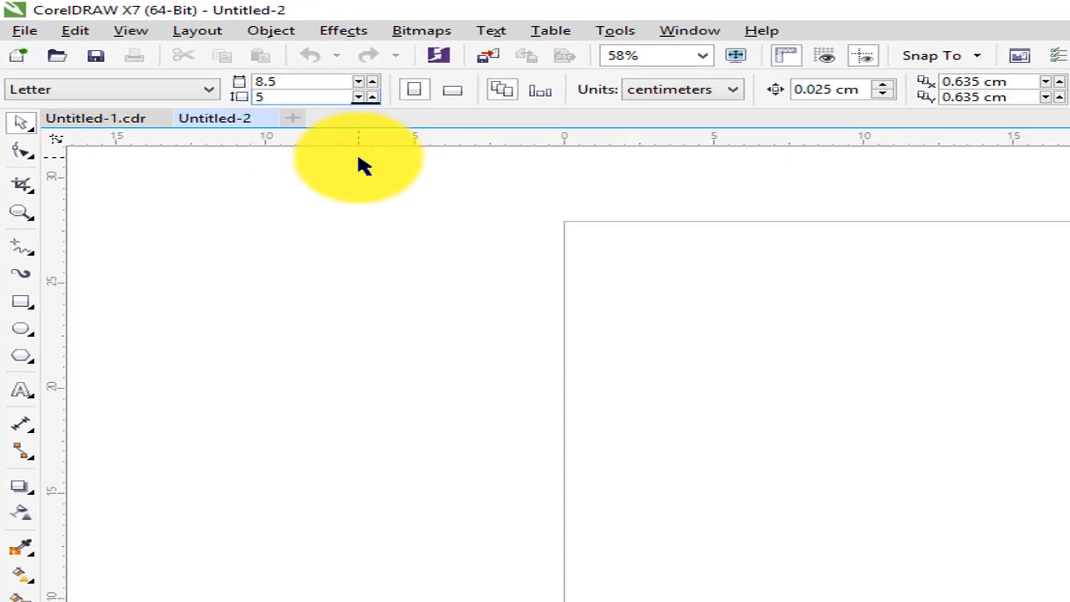
{"action": "type", "text": "5"}
{"action": "left_click", "coordinate": [479, 280]}
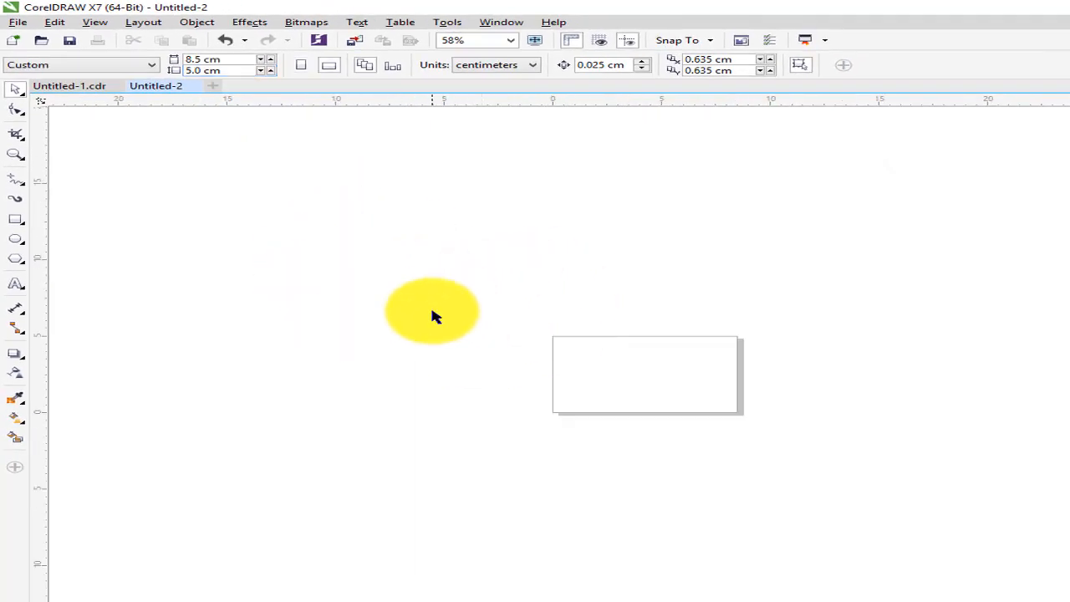
Add a rectangle that exactly covers the 8.5 by 5 cm page.
{"action": "scroll", "coordinate": [648, 328], "scroll_direction": "up", "scroll_amount": 4}
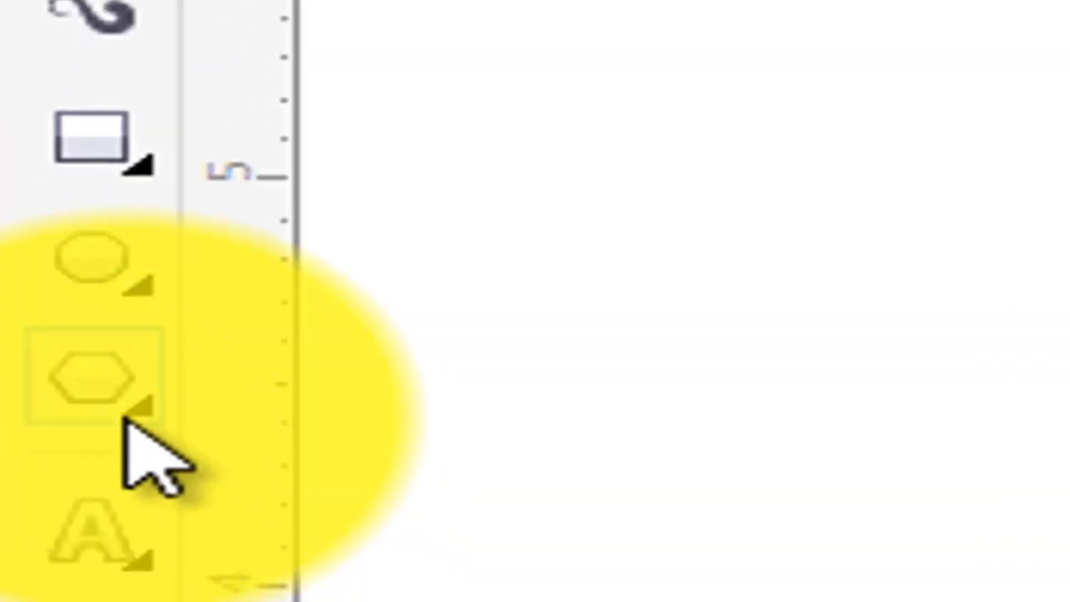
{"action": "double_click", "coordinate": [15, 221]}
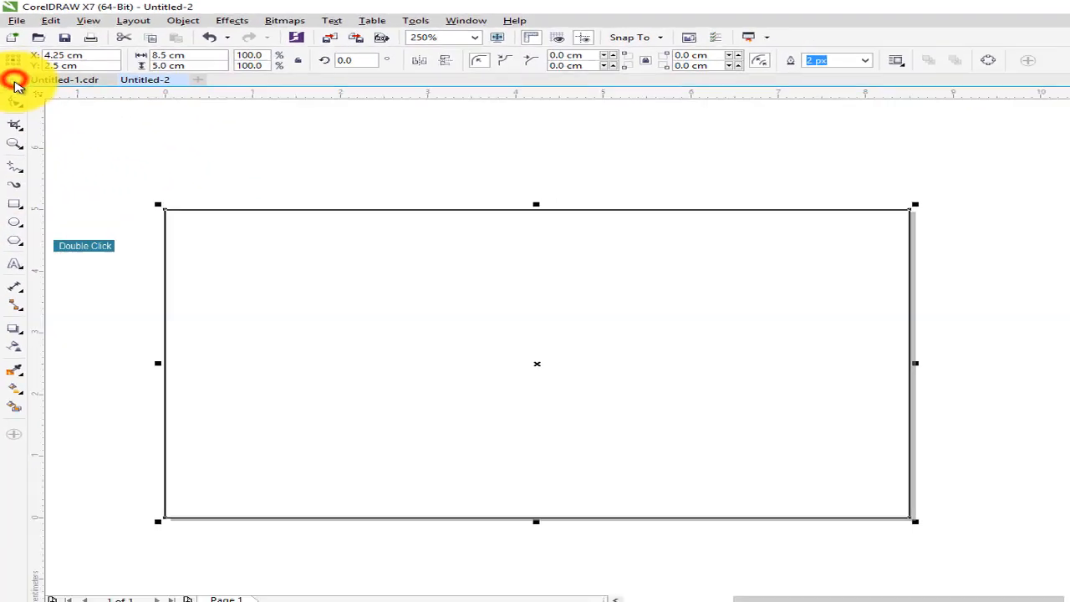
{"action": "left_click_drag", "start_coordinate": [1043, 329], "coordinate": [1043, 357]}
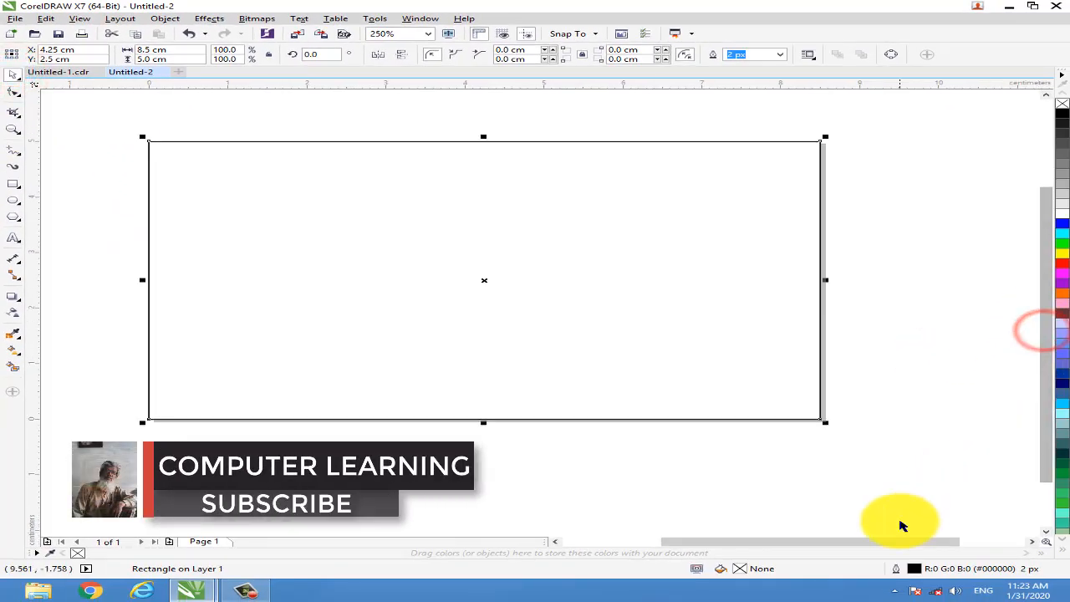
{"action": "left_click_drag", "start_coordinate": [894, 541], "coordinate": [876, 539]}
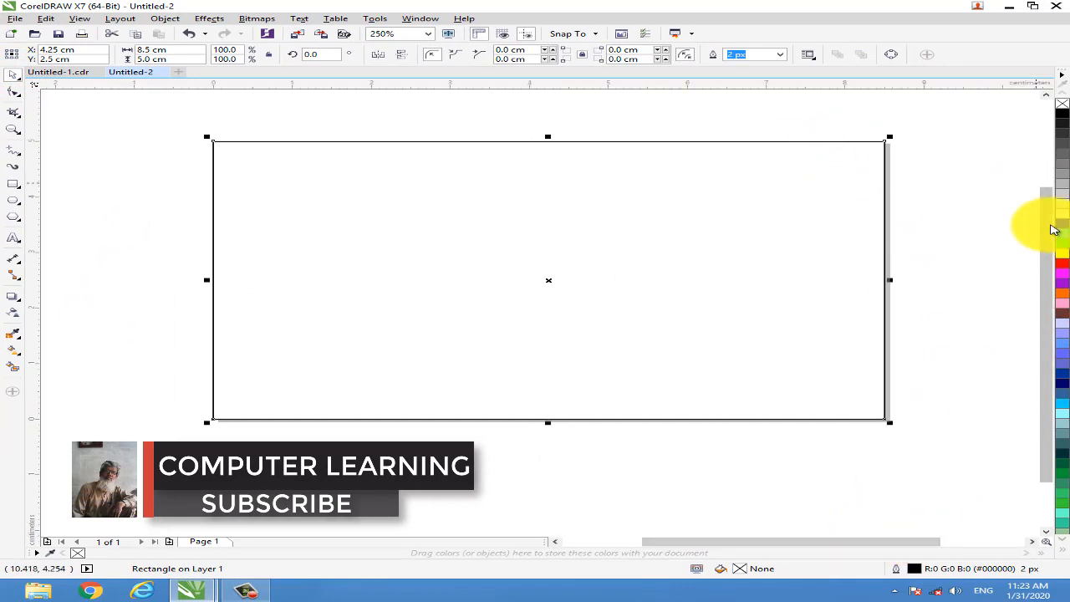
{"action": "left_click_drag", "start_coordinate": [1052, 229], "coordinate": [1050, 220]}
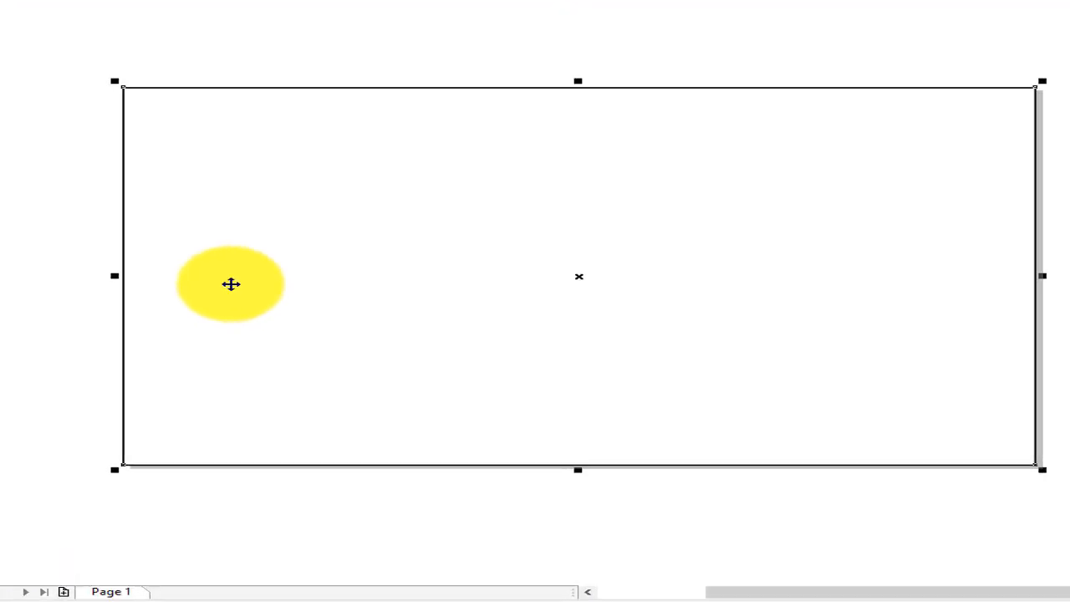
Copy the page-sized rectangle and paste the duplicate in the same place.
{"action": "right_click", "coordinate": [288, 293]}
{"action": "left_click", "coordinate": [411, 378]}
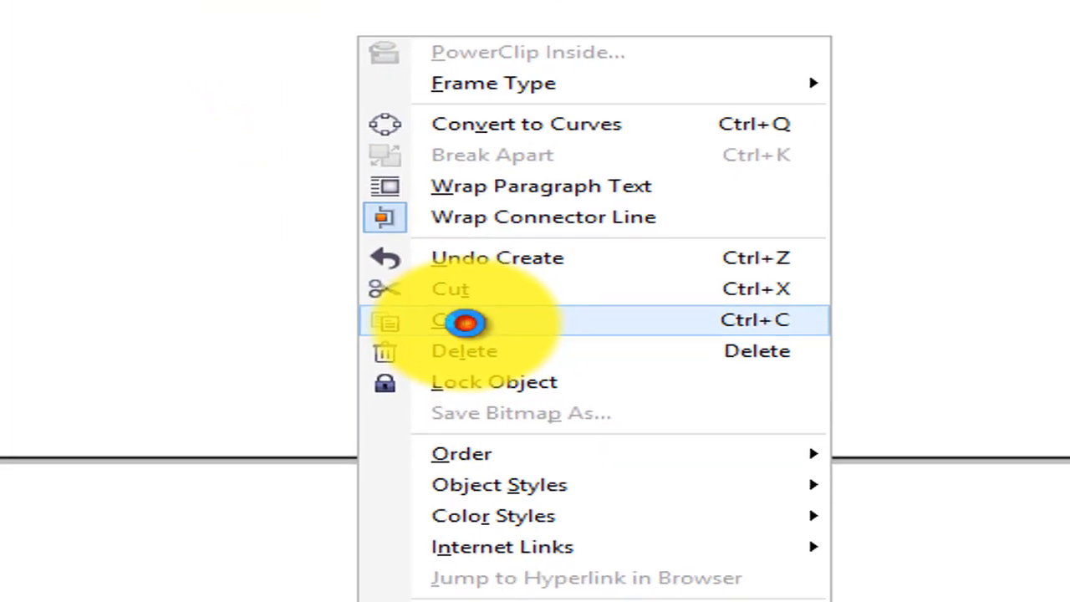
{"action": "right_click", "coordinate": [468, 451]}
{"action": "left_click", "coordinate": [513, 346]}
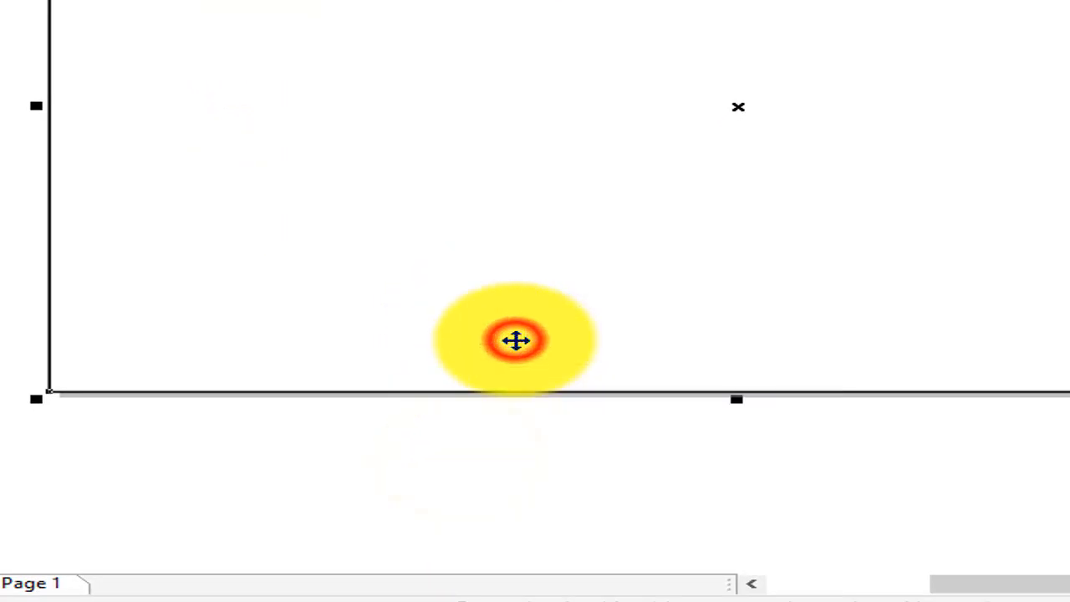
{"action": "left_click", "coordinate": [505, 457]}
Set the pasted rectangle's width to 5 cm so it forms a square centered on the page.
{"action": "left_click", "coordinate": [669, 59]}
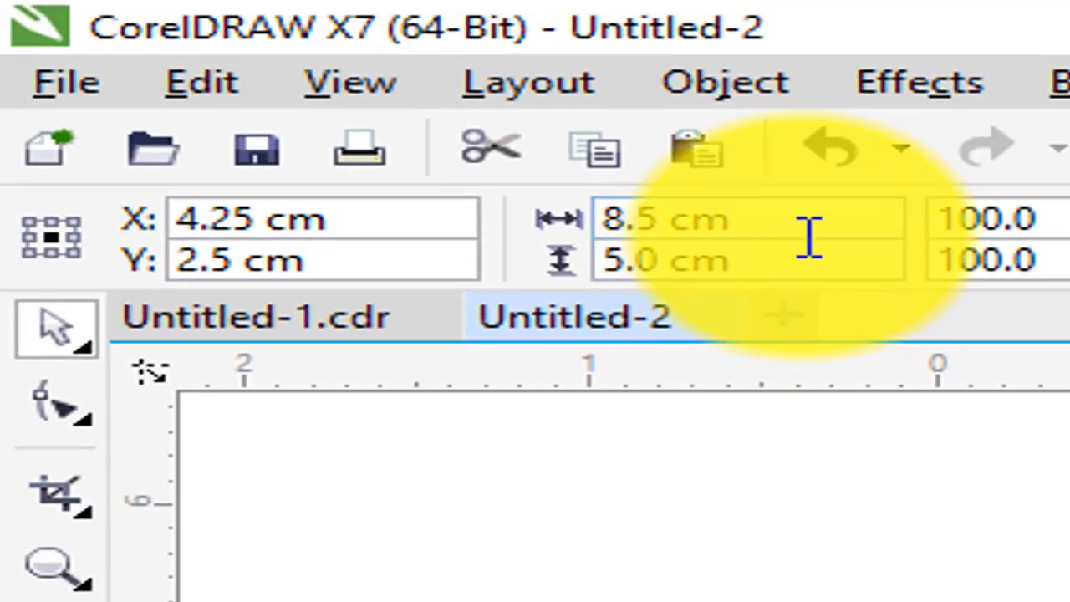
{"action": "left_click", "coordinate": [623, 74]}
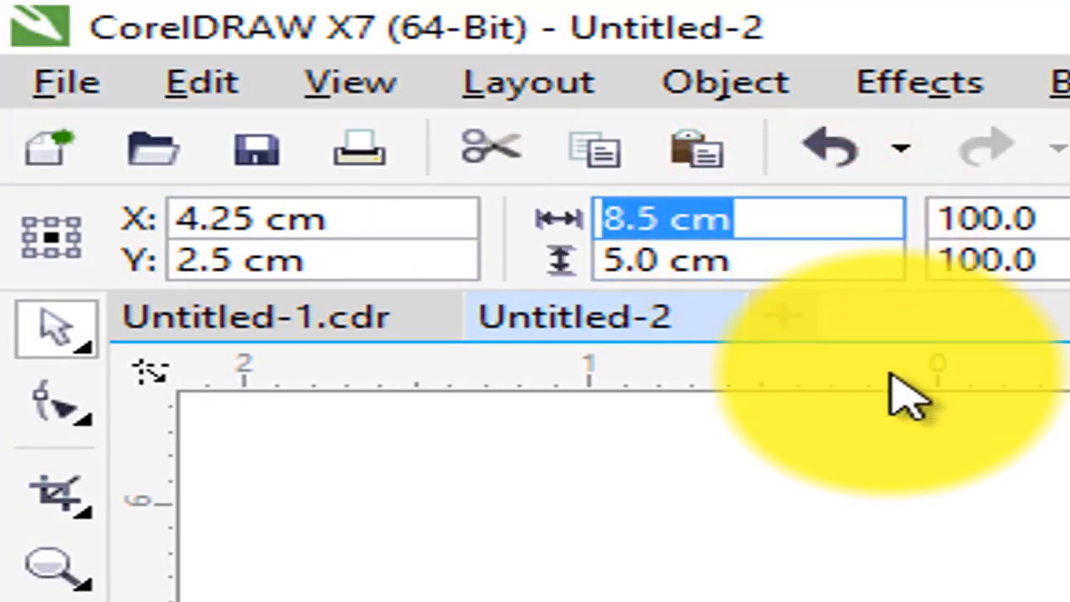
{"action": "type", "text": "5"}
{"action": "key", "text": "Return"}
{"action": "left_click", "coordinate": [929, 450]}
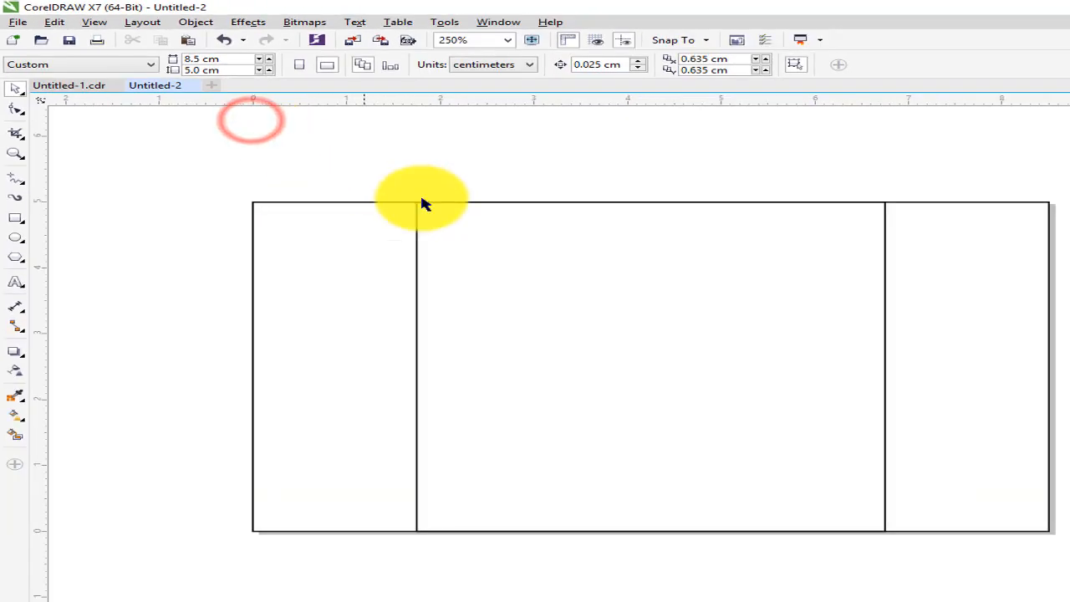
Rotate the 5 cm square about its center to 315° so it stands as a diamond.
{"action": "left_click", "coordinate": [671, 287]}
{"action": "left_click", "coordinate": [655, 345]}
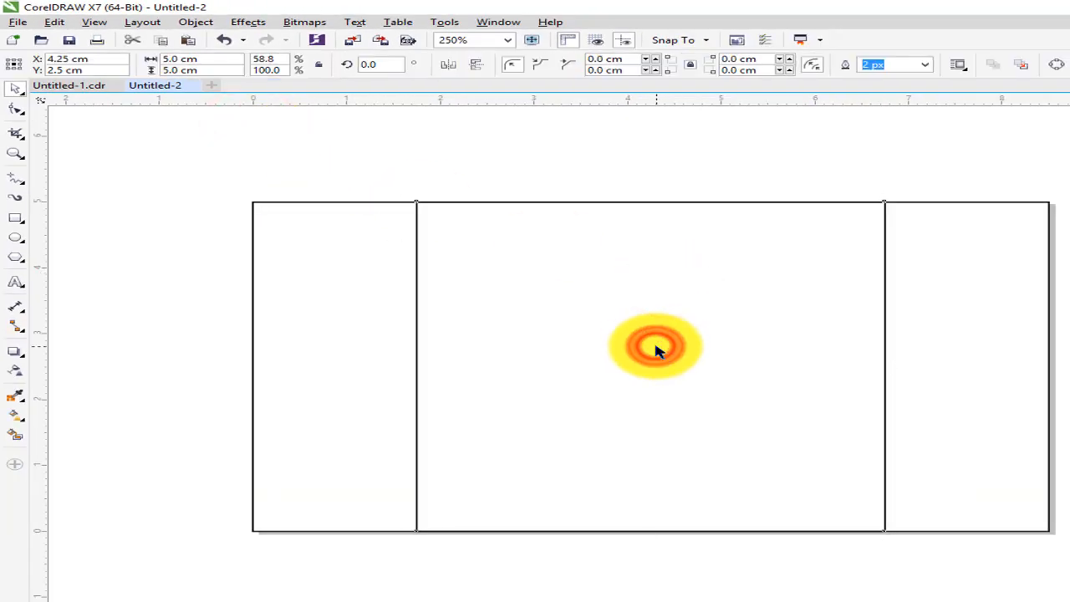
{"action": "left_click", "coordinate": [651, 366]}
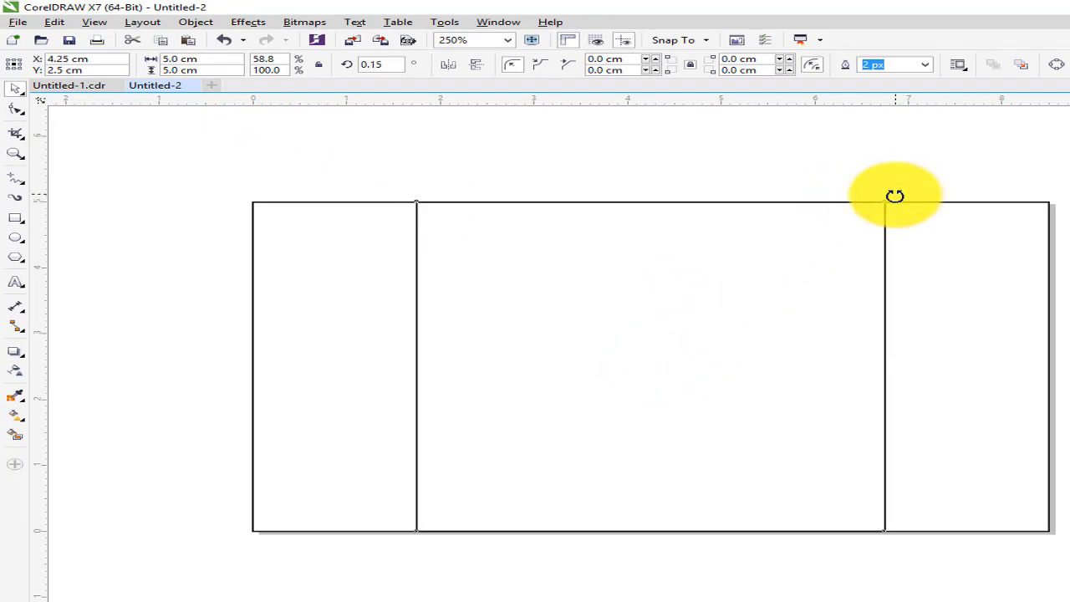
{"action": "left_click_drag", "start_coordinate": [894, 195], "coordinate": [797, 351]}
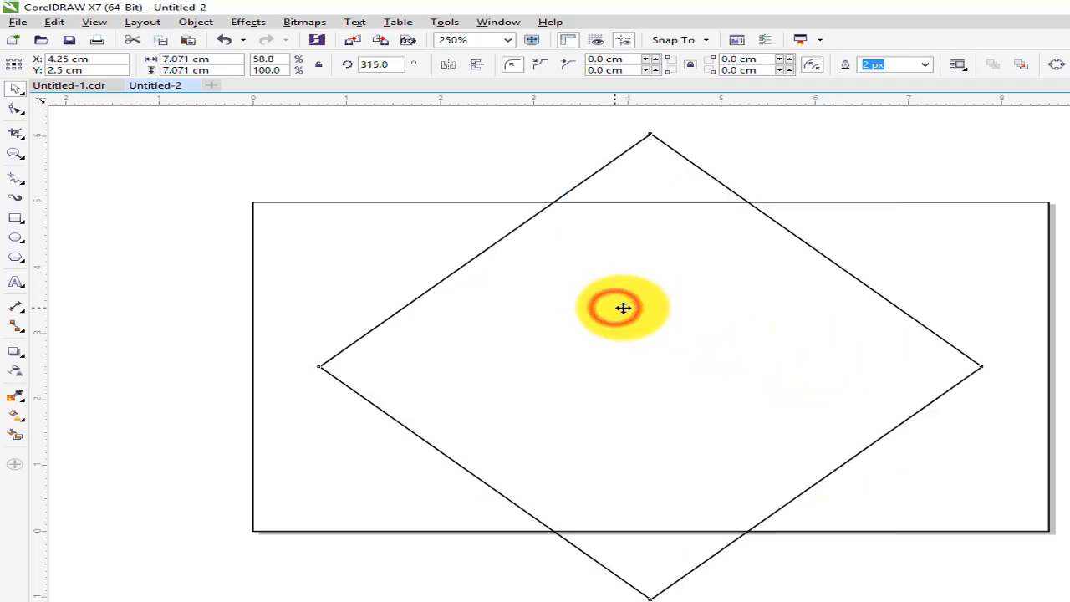
Move the diamond horizontally toward the page's right edge, centering it at about X 7.62 cm and Y 2.5 cm.
{"action": "left_click_drag", "start_coordinate": [622, 308], "coordinate": [937, 319]}
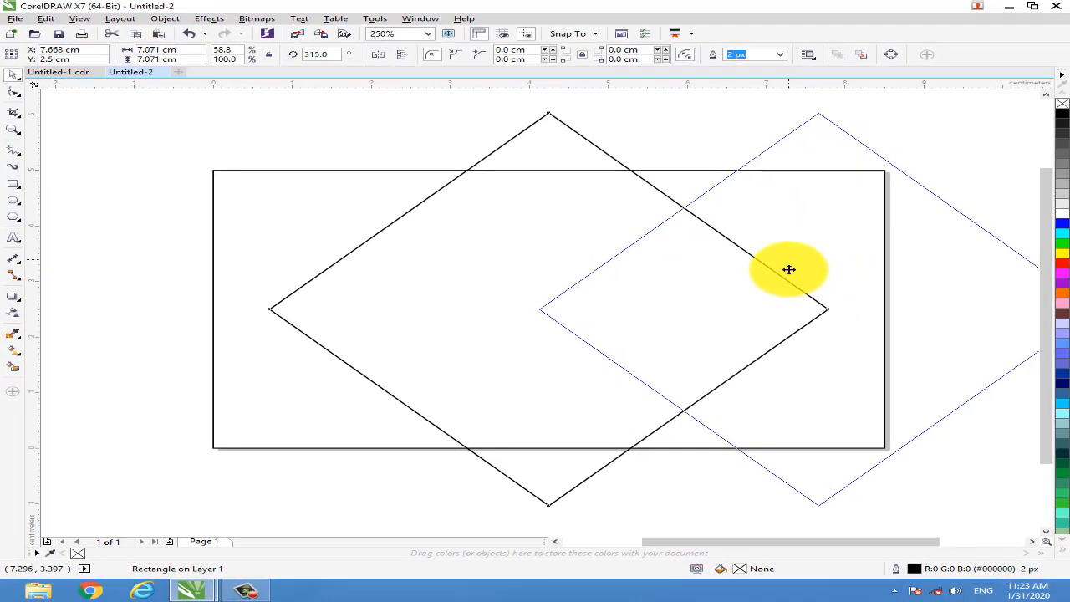
{"action": "left_click_drag", "start_coordinate": [789, 269], "coordinate": [789, 269]}
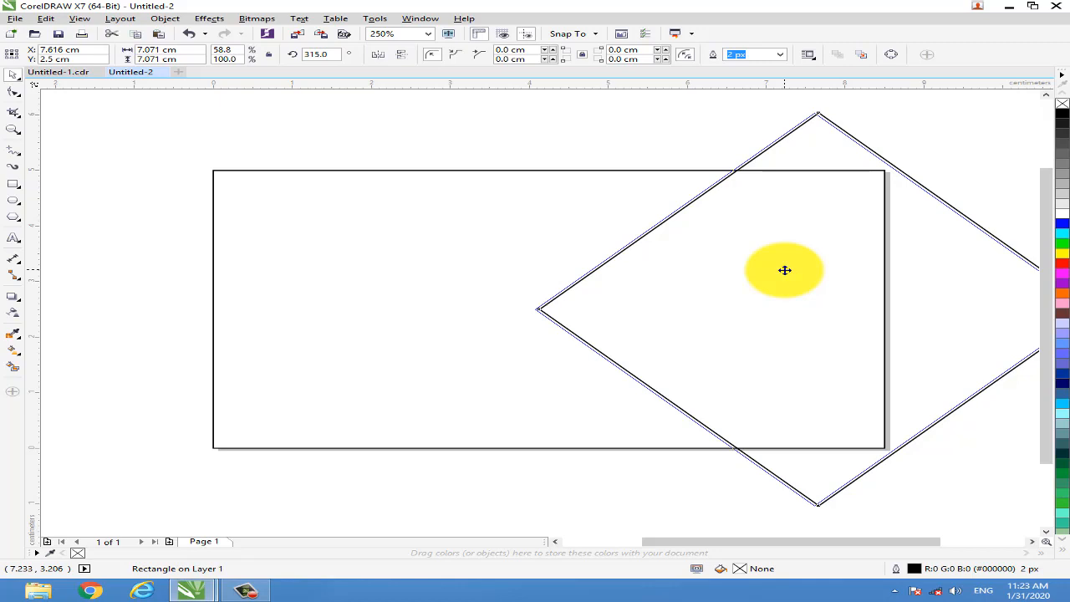
{"action": "left_click_drag", "start_coordinate": [784, 270], "coordinate": [784, 270]}
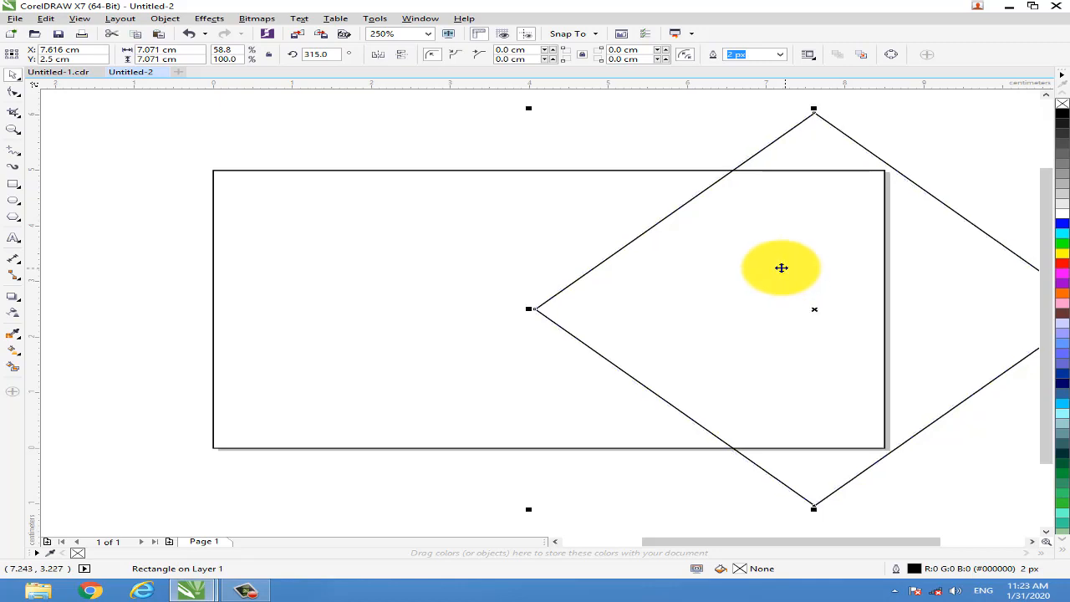
Select the diamond together with the page-sized rectangle and create a new shape from their overlap with Intersect.
{"action": "left_click", "coordinate": [430, 259], "text": "shift"}
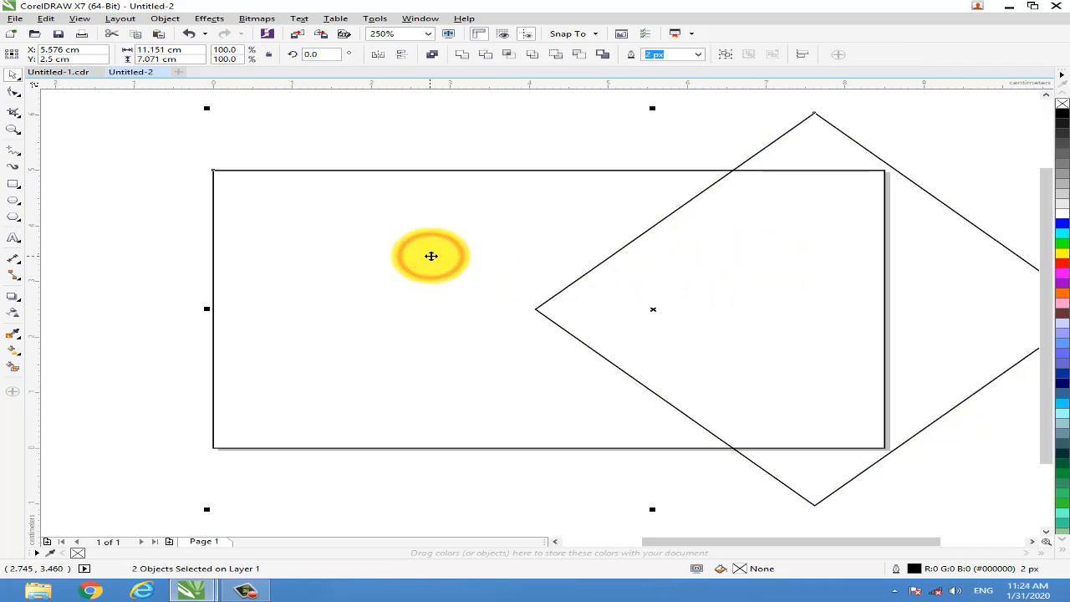
{"action": "left_click", "coordinate": [487, 136]}
{"action": "left_click", "coordinate": [639, 262]}
{"action": "left_click", "coordinate": [478, 243], "text": "shift"}
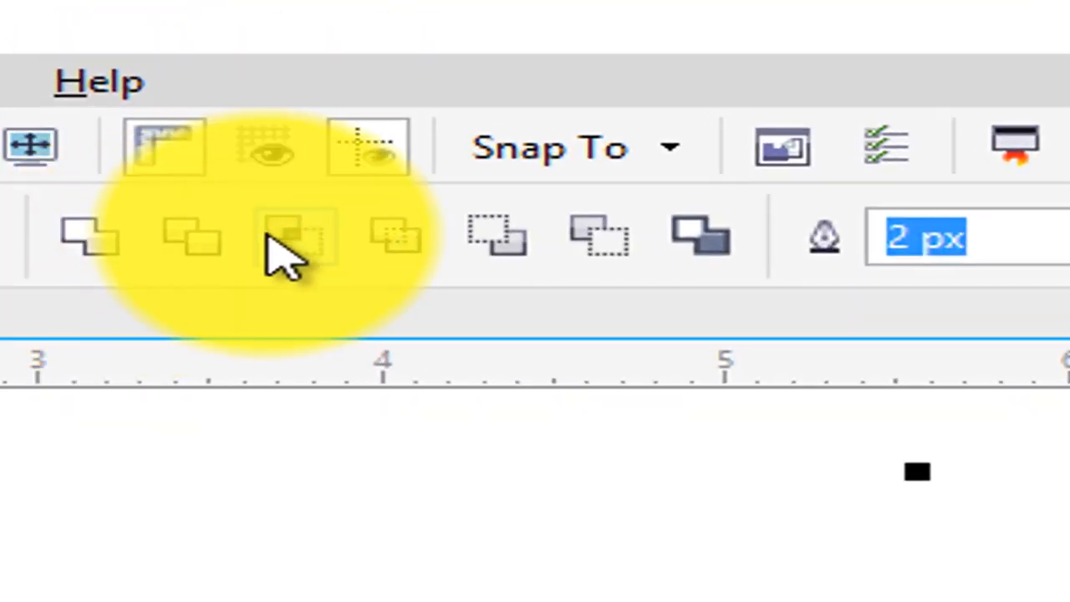
{"action": "left_click", "coordinate": [271, 237]}
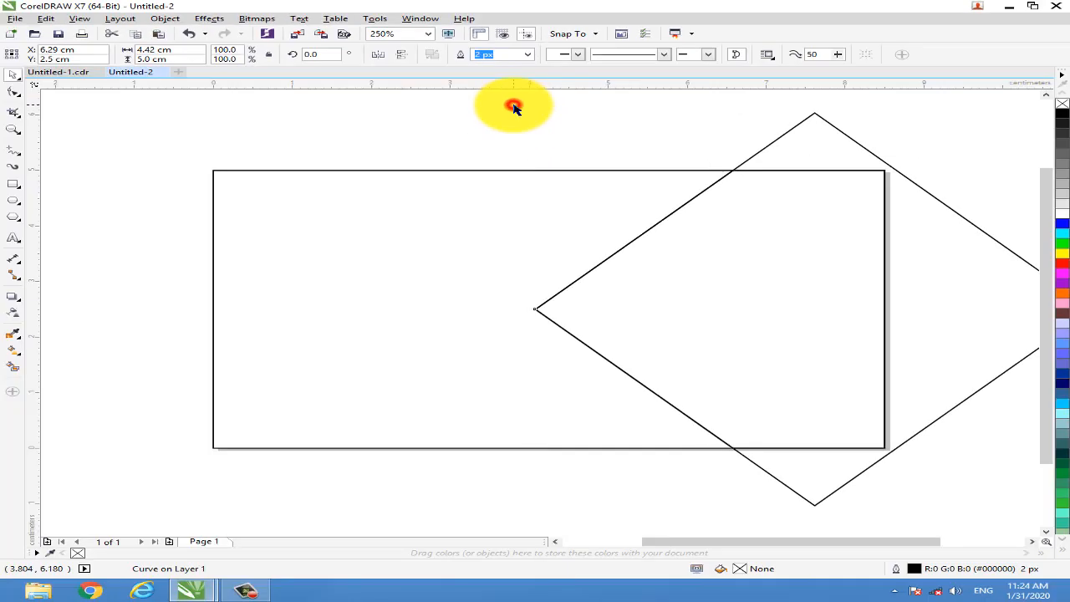
Delete the original rotated diamond, keeping the page-sized rectangle and the intersection shape.
{"action": "left_click", "coordinate": [445, 224]}
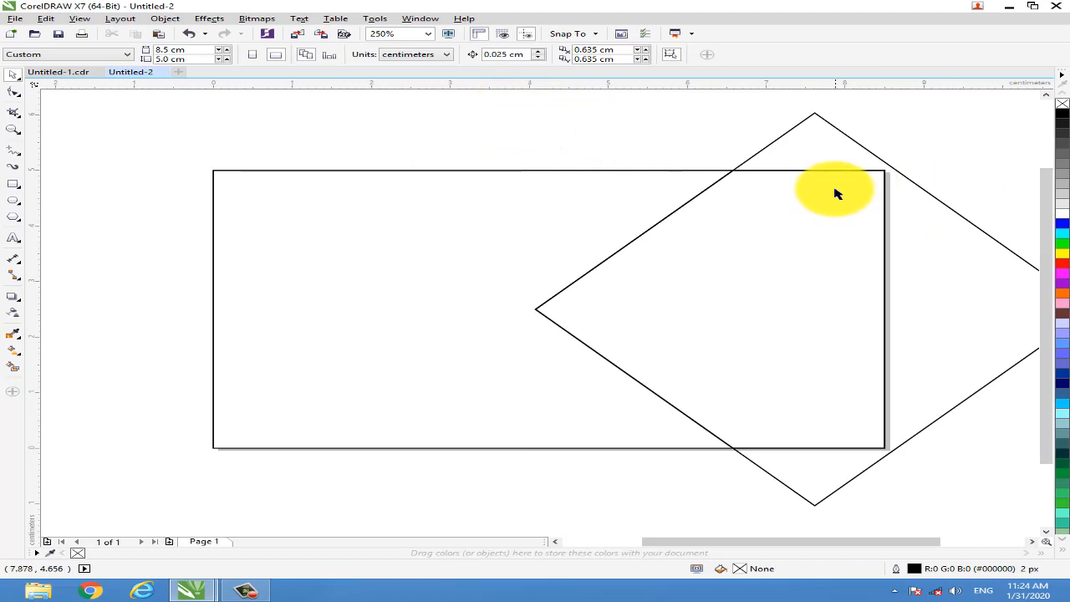
{"action": "left_click", "coordinate": [947, 233]}
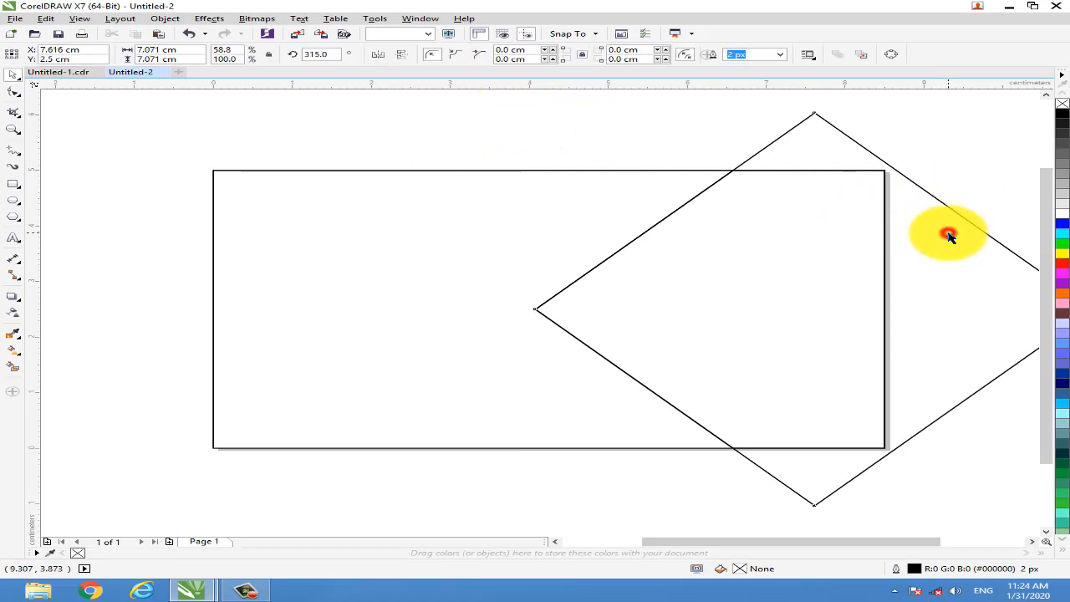
{"action": "right_click", "coordinate": [947, 236]}
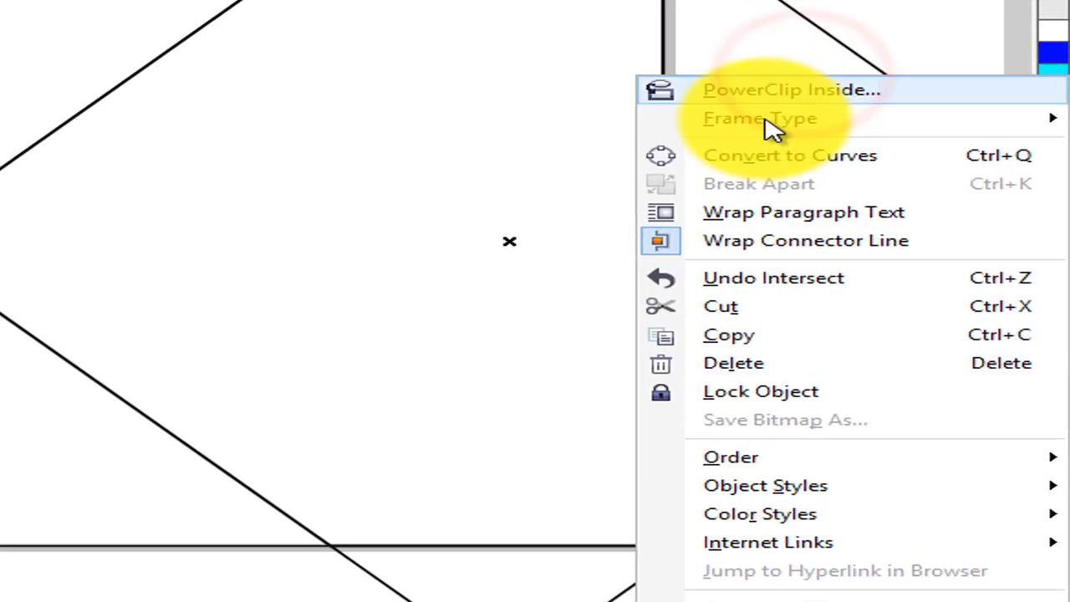
{"action": "left_click", "coordinate": [734, 362]}
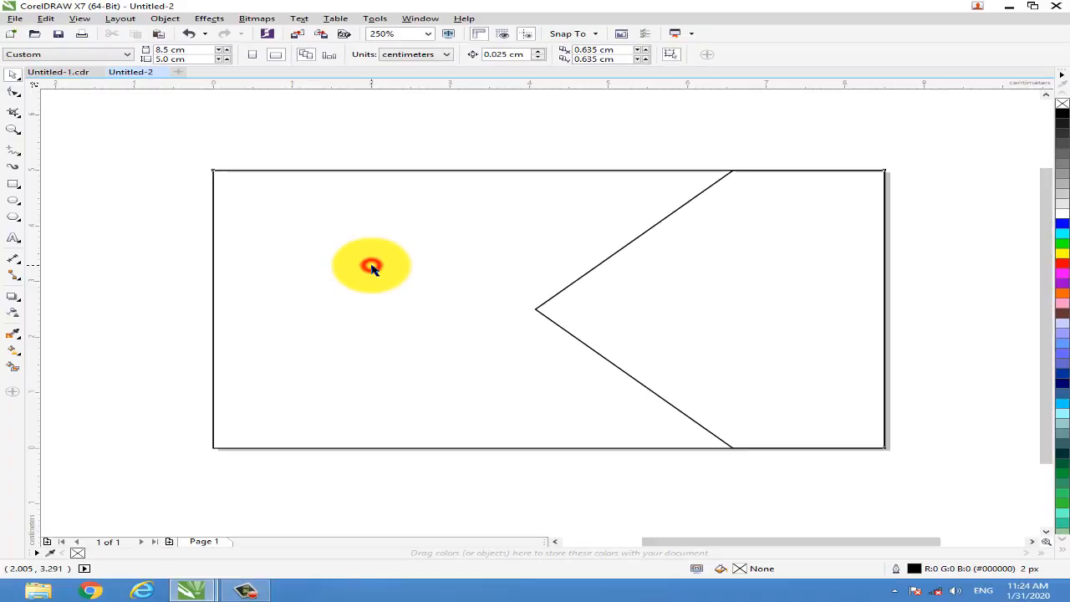
Move the tip node of the pointed shape horizontally to the card's center, making the shape 4.25 cm wide.
{"action": "left_click", "coordinate": [371, 266]}
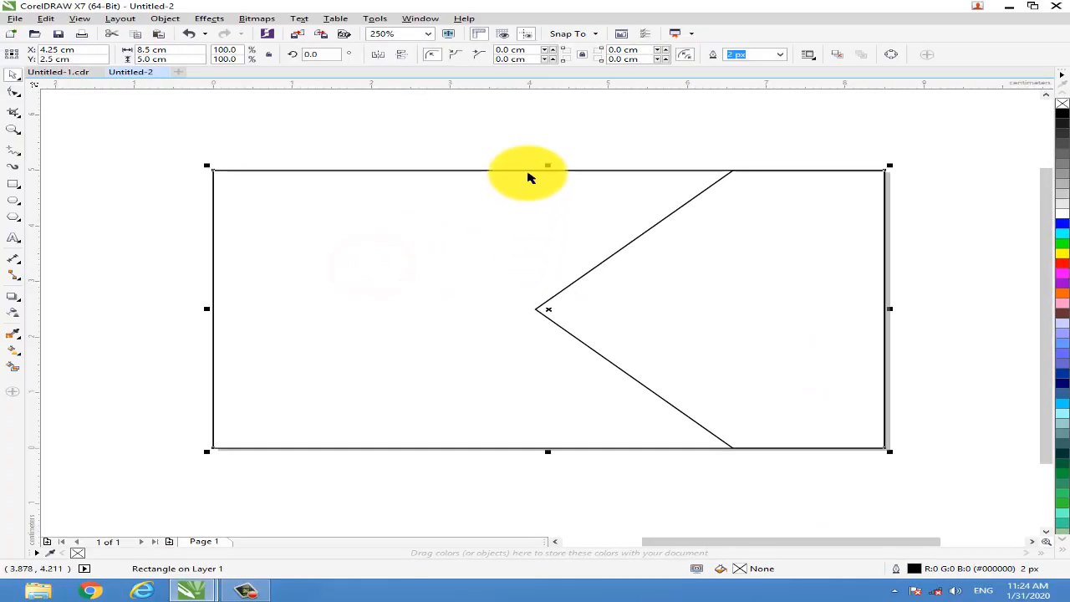
{"action": "left_click", "coordinate": [543, 111]}
{"action": "left_click", "coordinate": [624, 296]}
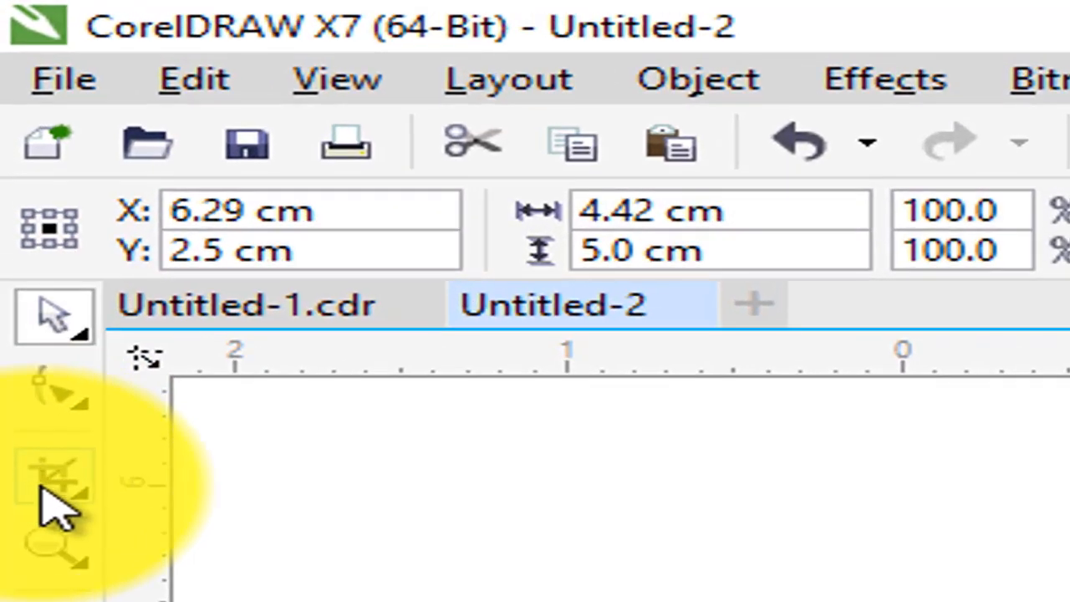
{"action": "left_click", "coordinate": [18, 122]}
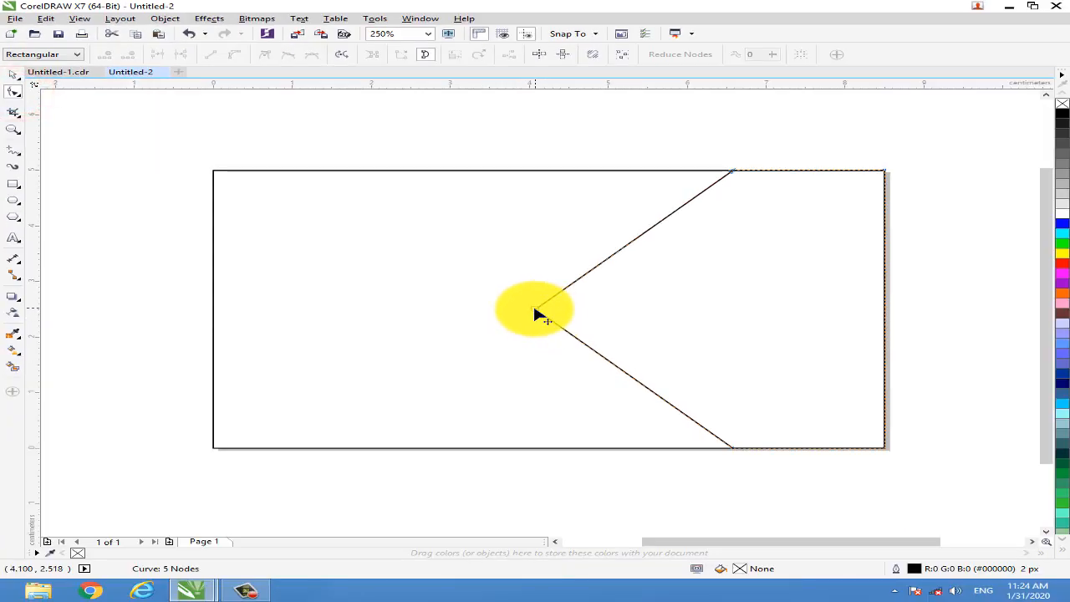
{"action": "left_click_drag", "start_coordinate": [880, 508], "coordinate": [1058, 507]}
{"action": "left_click_drag", "start_coordinate": [643, 308], "coordinate": [652, 310]}
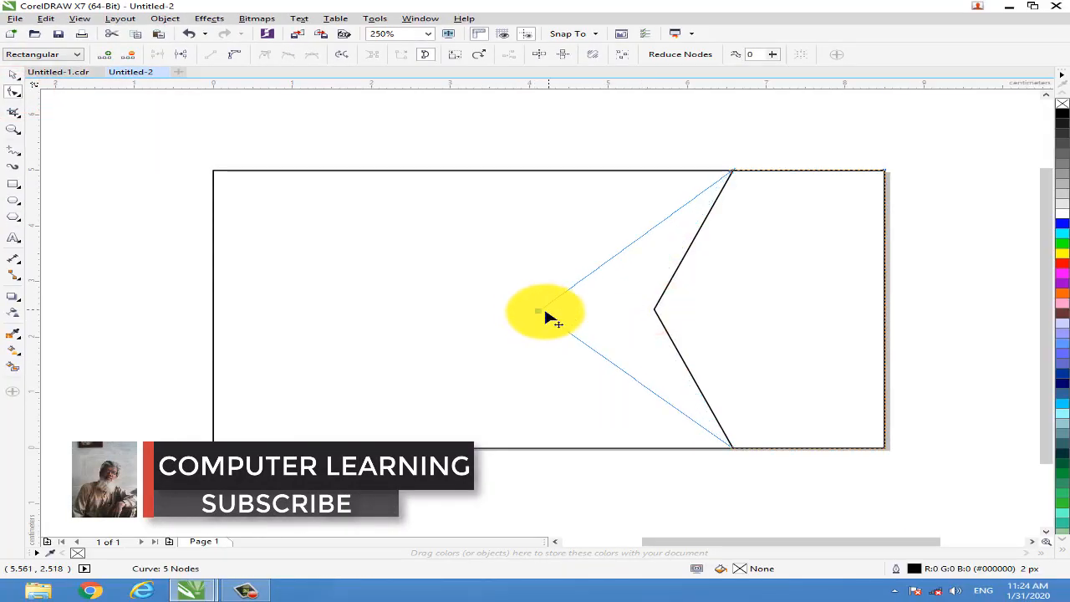
{"action": "left_click_drag", "start_coordinate": [545, 312], "coordinate": [547, 309]}
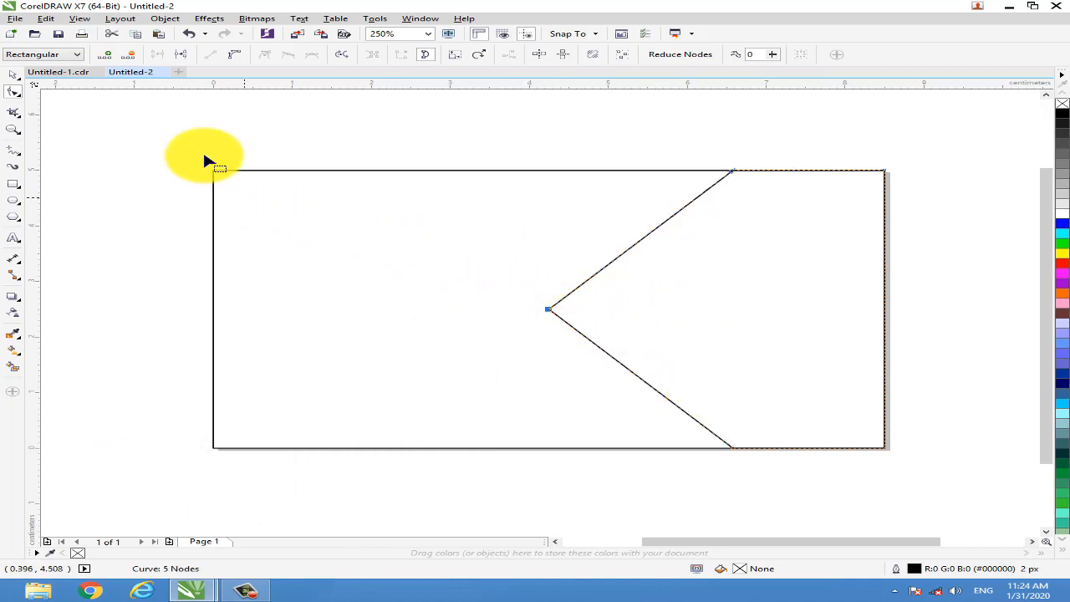
{"action": "left_click", "coordinate": [13, 77]}
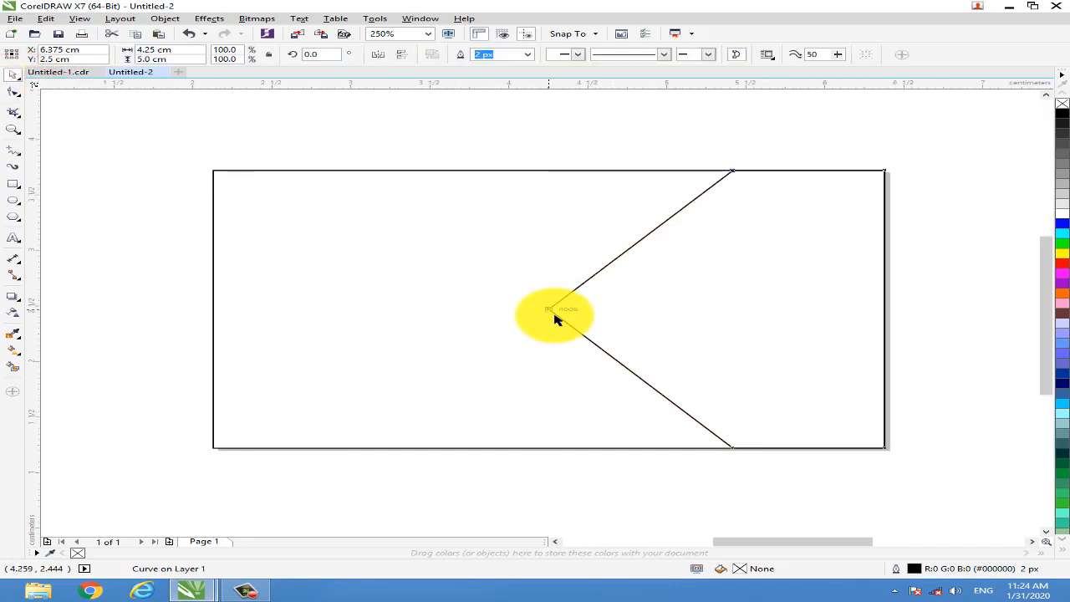
Create a horizontally narrowed copy of the pointed shape, about 4.1 cm wide, sharing the card's right edge.
{"action": "scroll", "coordinate": [550, 310], "scroll_direction": "up", "scroll_amount": 2}
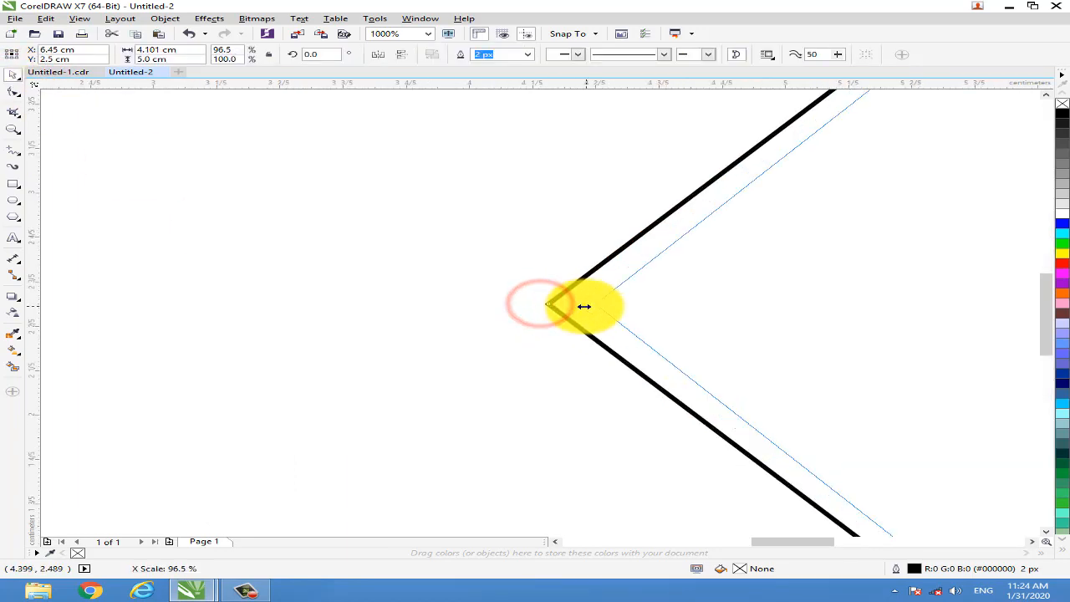
{"action": "left_click_drag", "start_coordinate": [577, 306], "coordinate": [573, 305]}
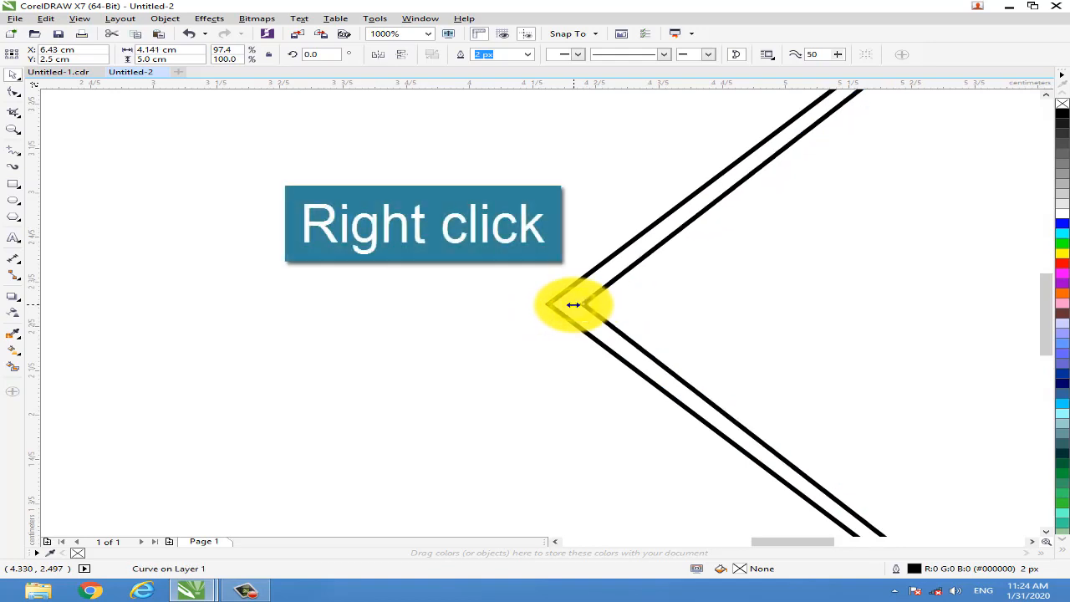
{"action": "scroll", "coordinate": [573, 305], "scroll_direction": "down", "scroll_amount": 2}
{"action": "scroll", "coordinate": [573, 305], "scroll_direction": "up", "scroll_amount": 2}
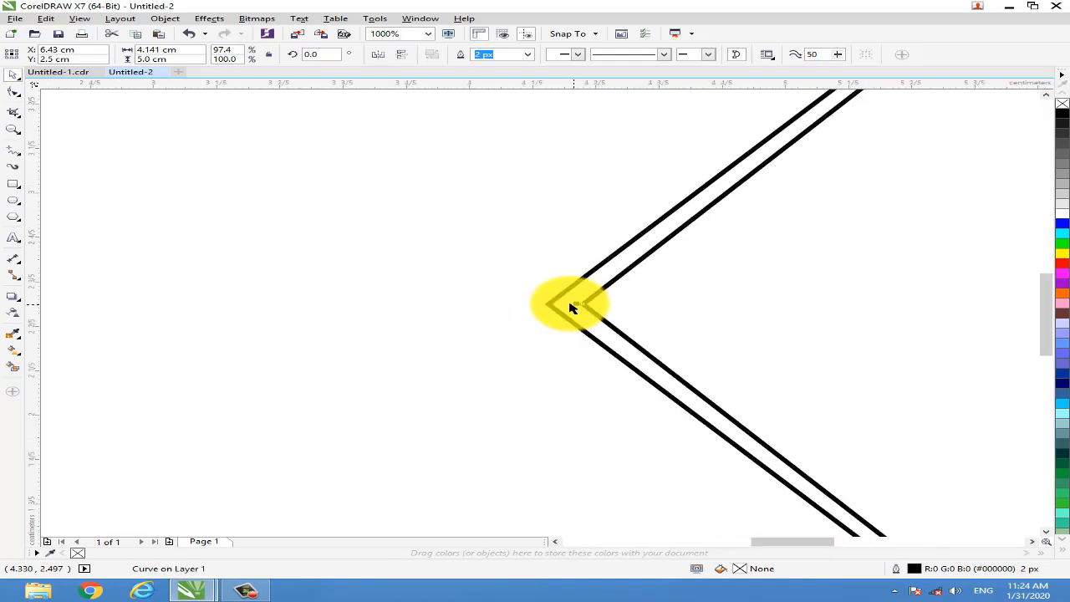
{"action": "left_click_drag", "start_coordinate": [588, 304], "coordinate": [577, 310]}
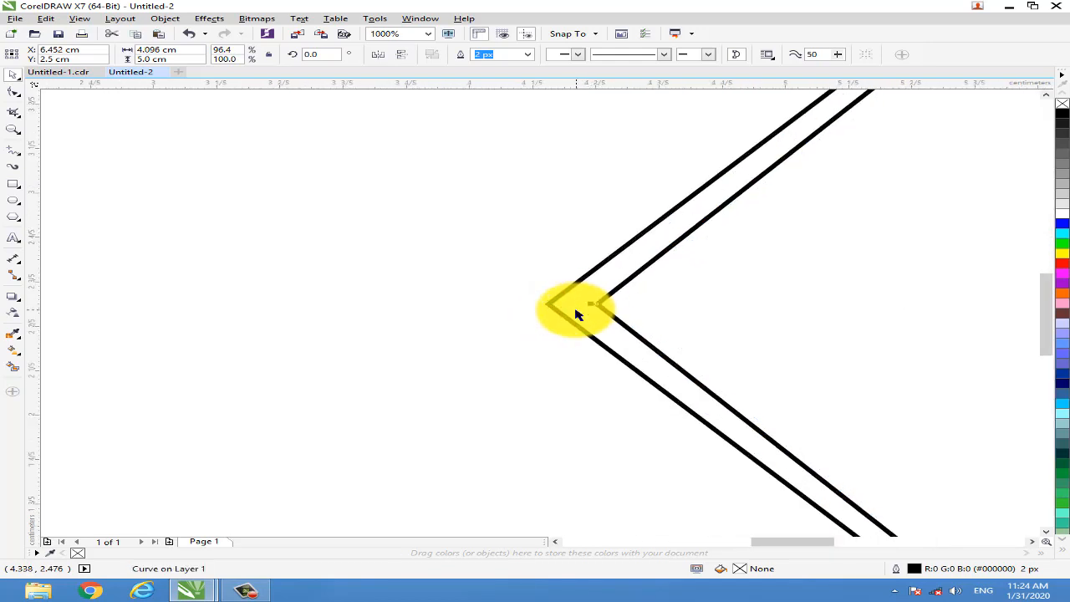
{"action": "scroll", "coordinate": [577, 310], "scroll_direction": "down", "scroll_amount": 2}
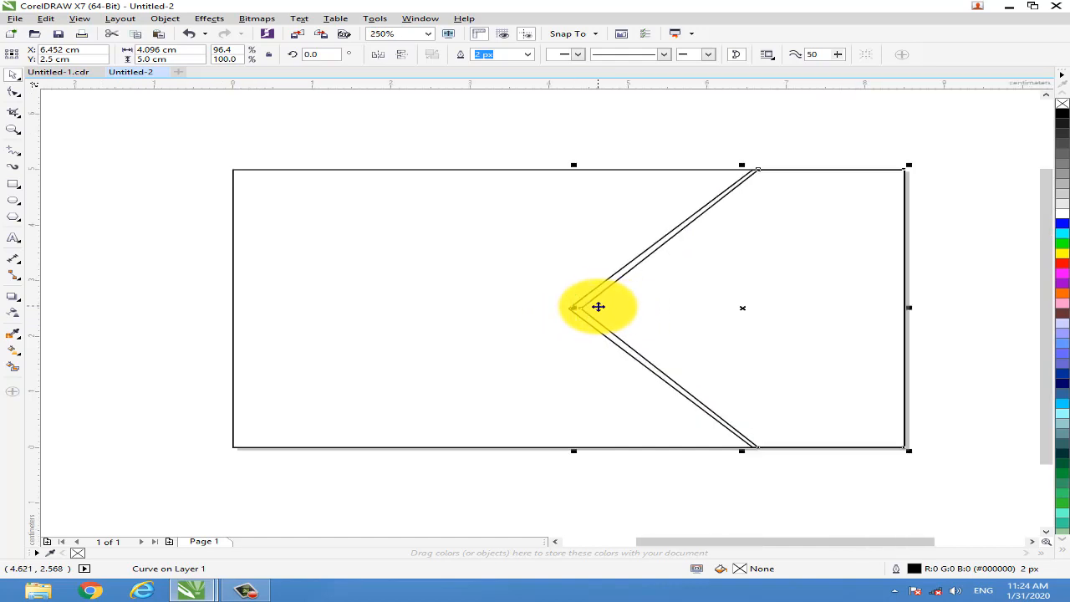
Create another narrower copy of the pointed shape, about 3.82 cm wide, nested inside the other two outlines.
{"action": "scroll", "coordinate": [595, 310], "scroll_direction": "up", "scroll_amount": 2}
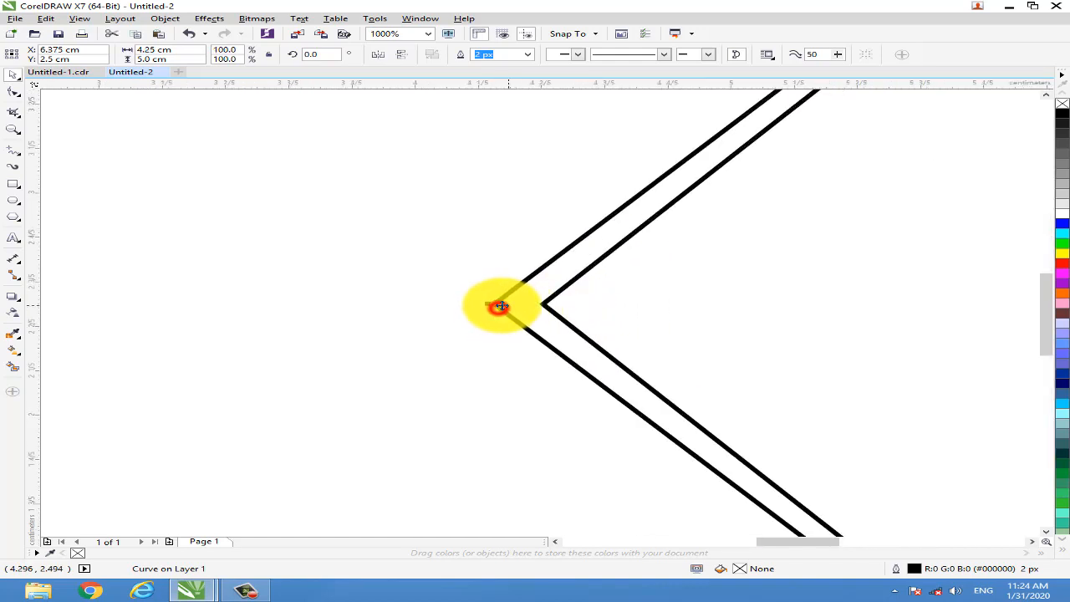
{"action": "left_click_drag", "start_coordinate": [522, 304], "coordinate": [631, 301]}
{"action": "left_click", "coordinate": [703, 311]}
{"action": "right_click", "coordinate": [631, 301]}
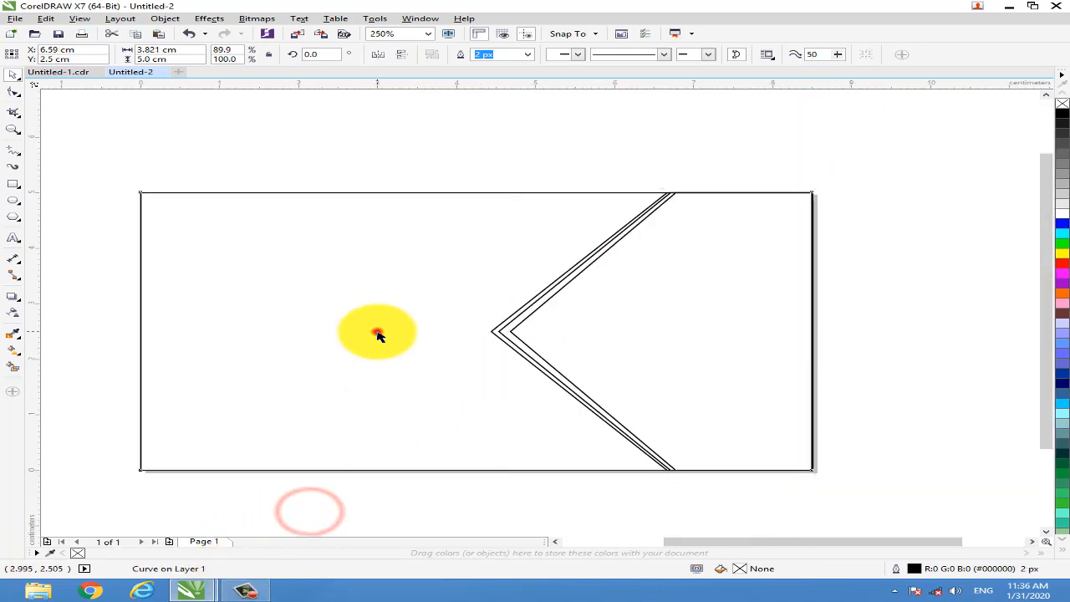
Apply a horizontal linear fountain fill to the card rectangle, running from its left edge to about X 7.6 cm.
{"action": "left_click", "coordinate": [378, 332]}
{"action": "left_click", "coordinate": [30, 342]}
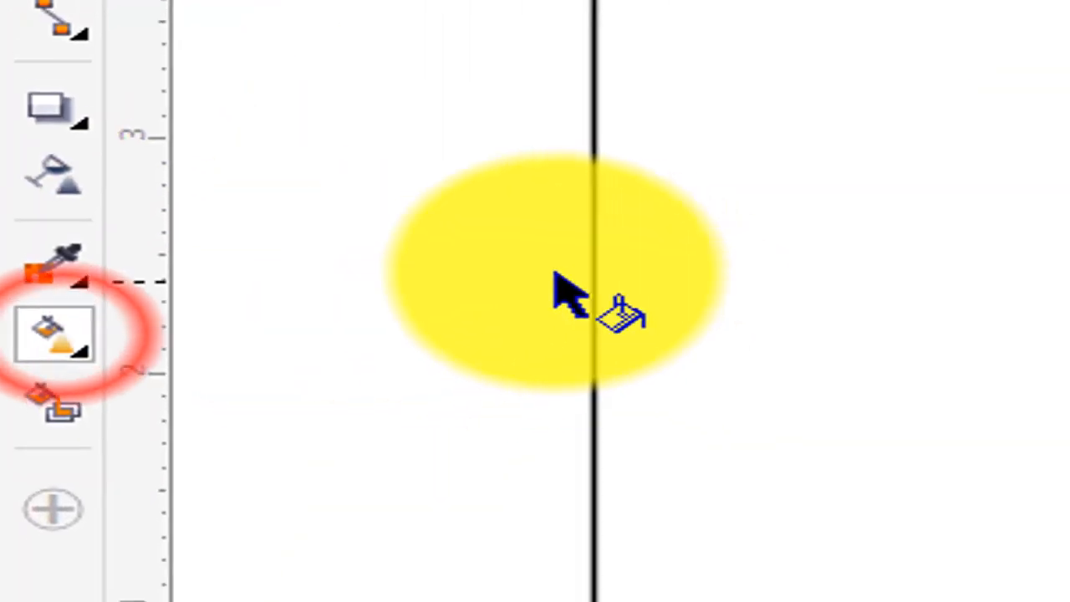
{"action": "left_click_drag", "start_coordinate": [330, 302], "coordinate": [1014, 322]}
{"action": "left_click_drag", "start_coordinate": [1015, 322], "coordinate": [923, 323]}
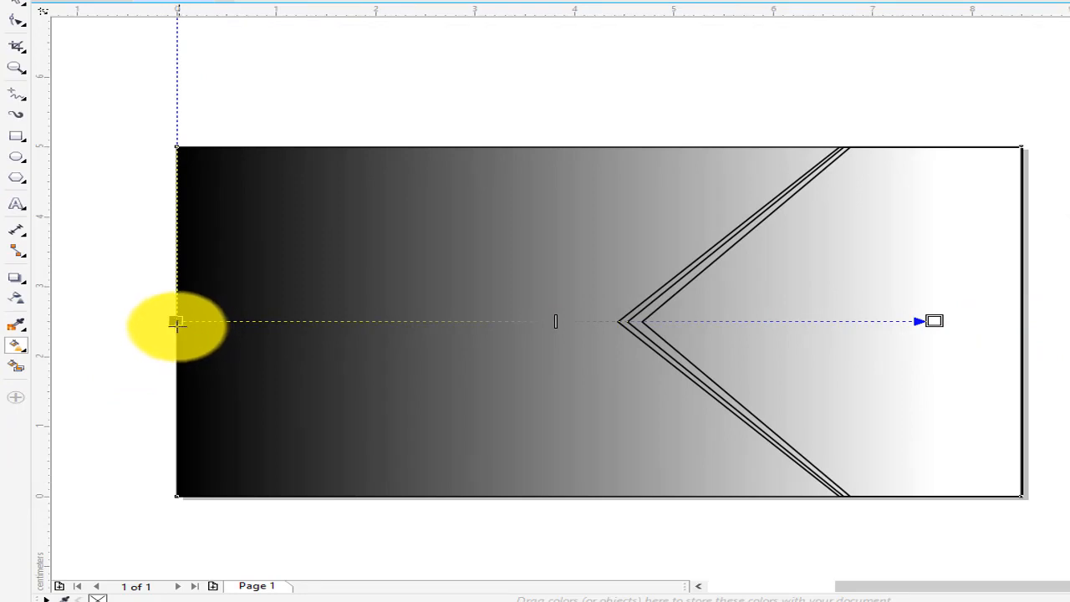
Color the start node of the card rectangle's linear fill golden yellow, checking the finished sample card for reference.
{"action": "left_click", "coordinate": [178, 325]}
{"action": "left_click", "coordinate": [191, 588]}
{"action": "left_click", "coordinate": [184, 589]}
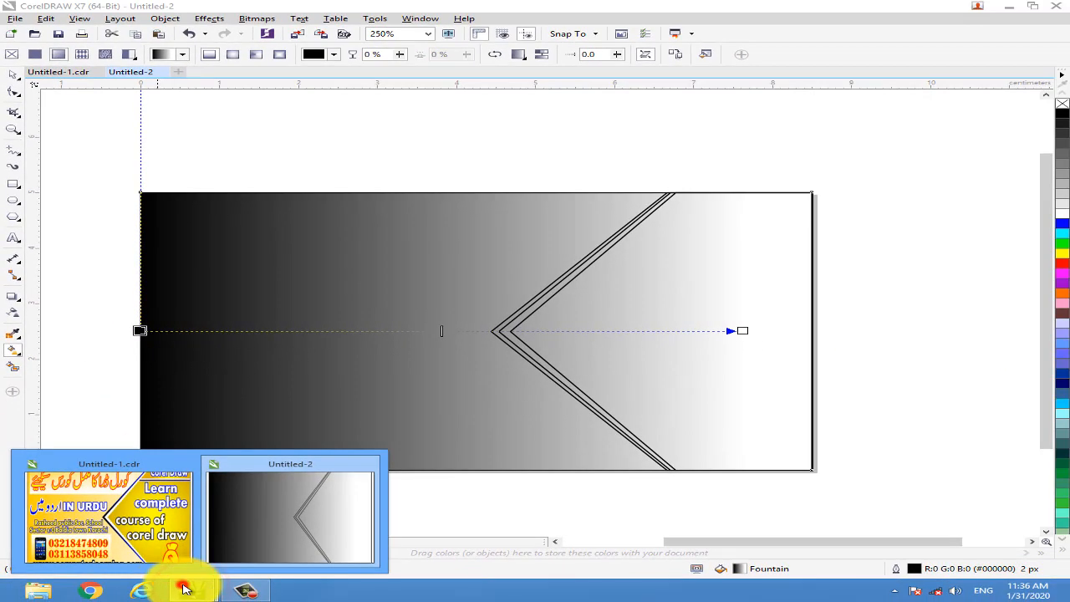
{"action": "left_click", "coordinate": [1064, 542]}
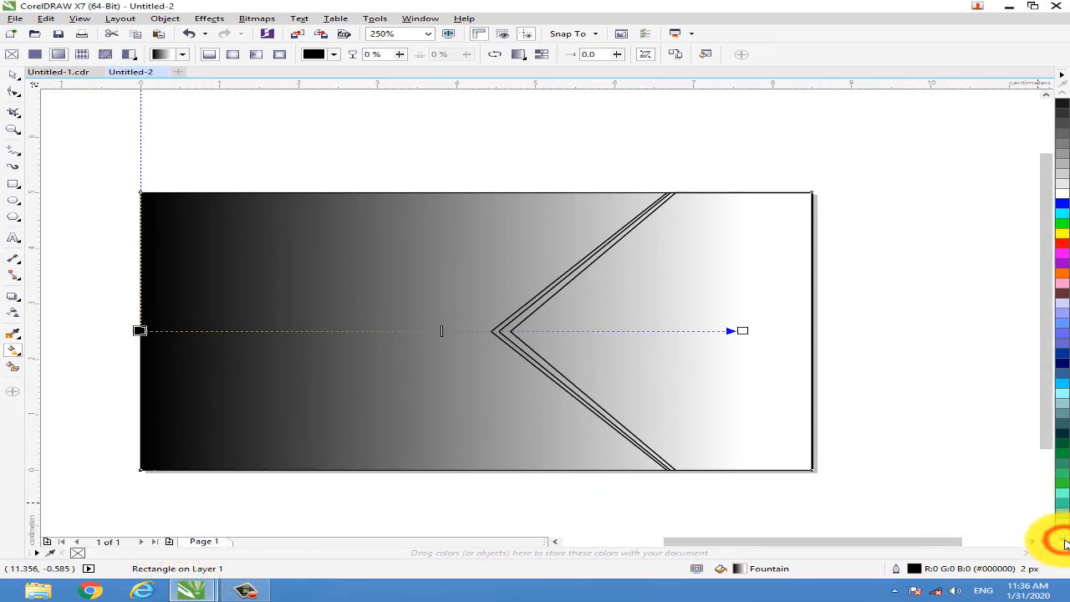
{"action": "left_click", "coordinate": [1065, 544]}
{"action": "left_click", "coordinate": [1065, 543]}
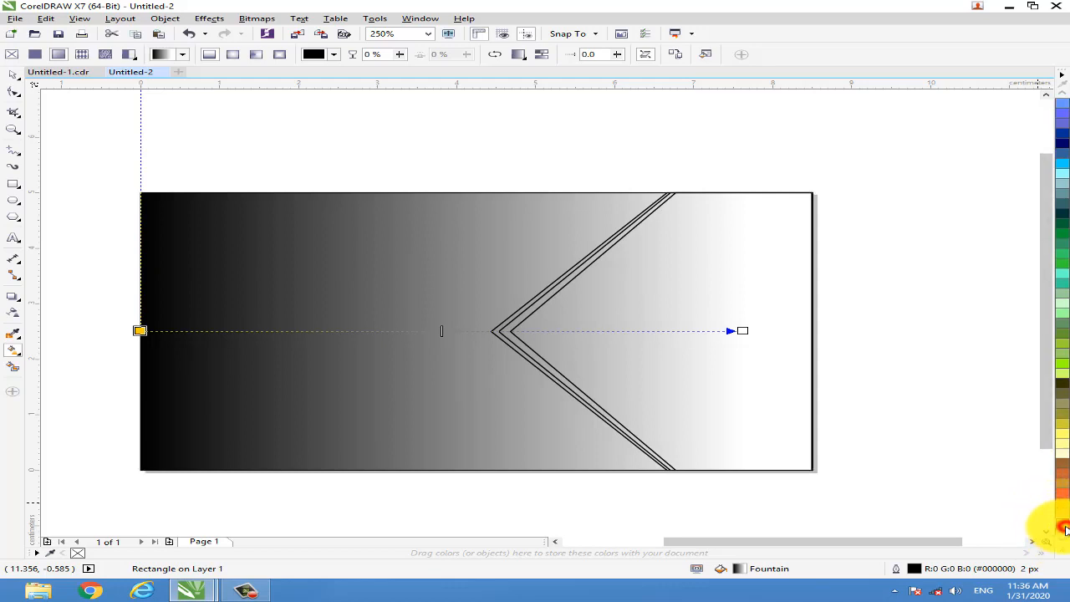
{"action": "left_click", "coordinate": [1062, 524]}
Give the innermost pointed shape an elliptical fountain fill with Smooth transitions and free scale and skew turned off.
{"action": "left_click", "coordinate": [709, 401]}
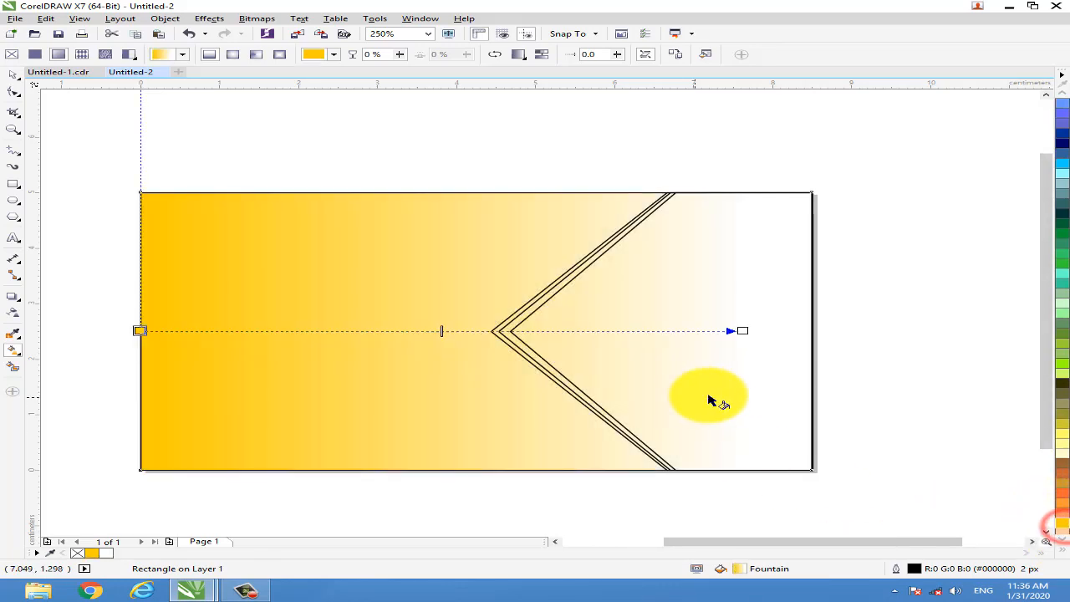
{"action": "left_click", "coordinate": [757, 268]}
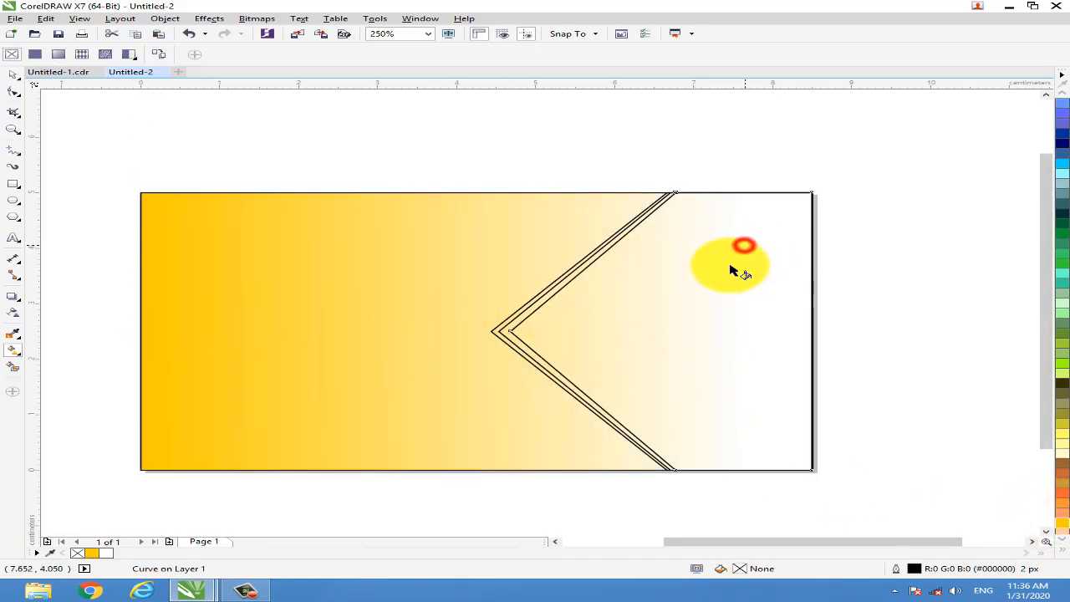
{"action": "left_click_drag", "start_coordinate": [743, 244], "coordinate": [659, 394]}
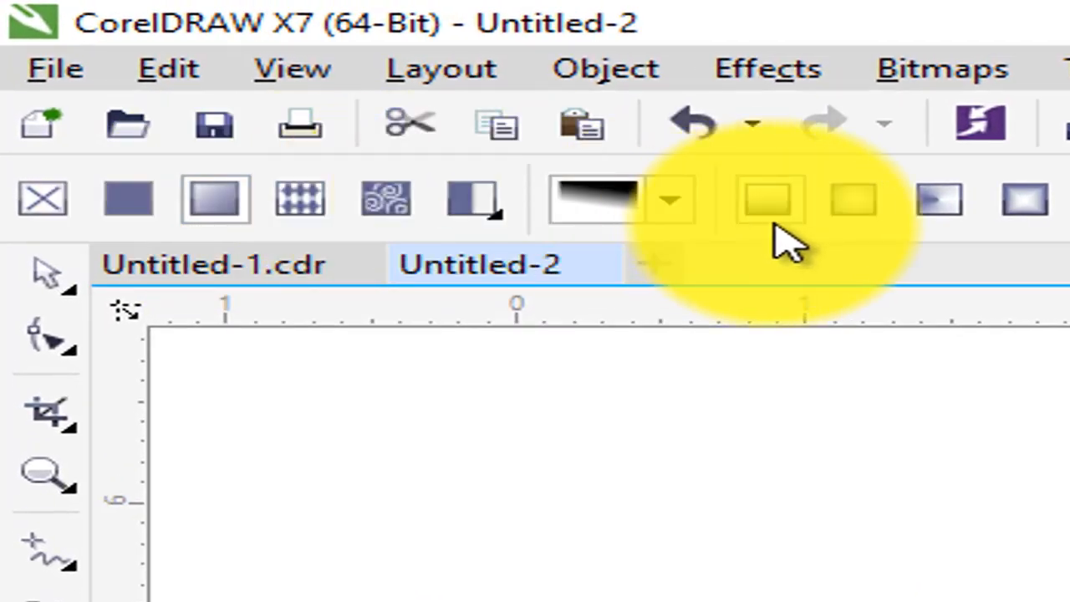
{"action": "left_click", "coordinate": [427, 105]}
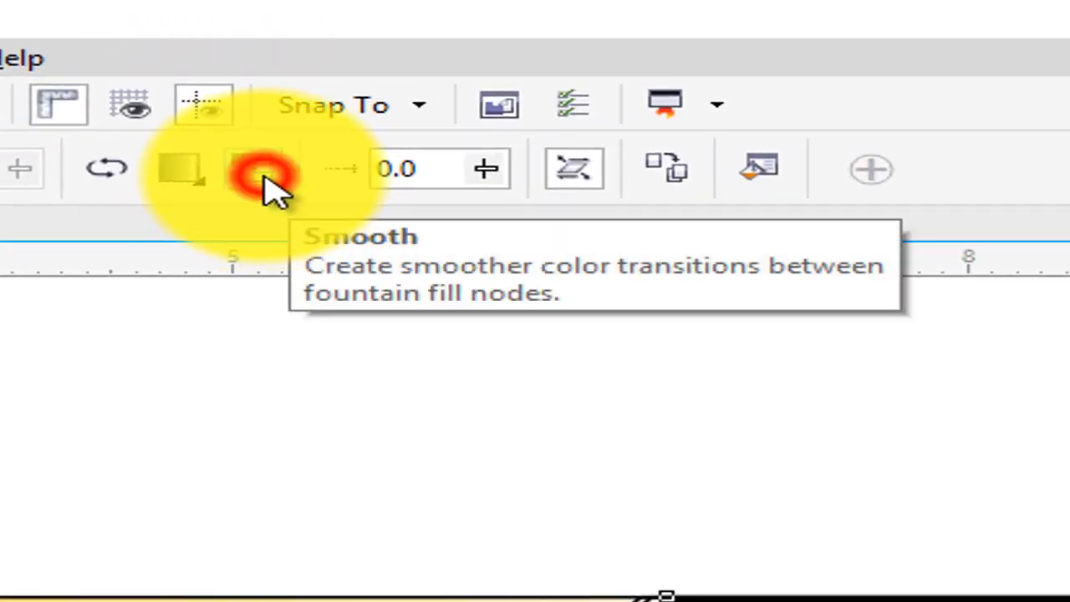
{"action": "left_click", "coordinate": [261, 171]}
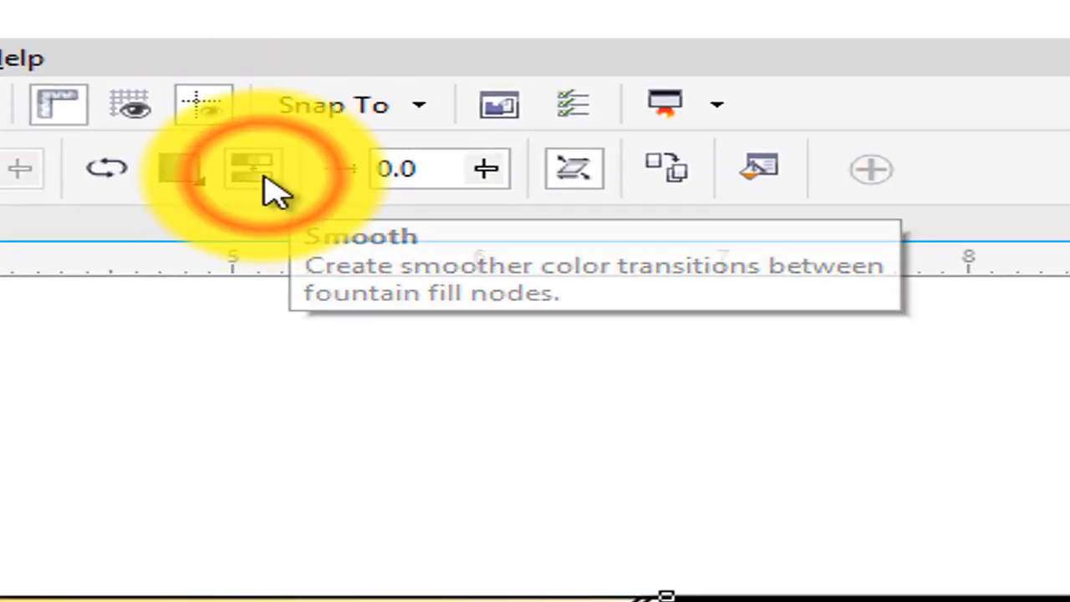
{"action": "left_click", "coordinate": [590, 180]}
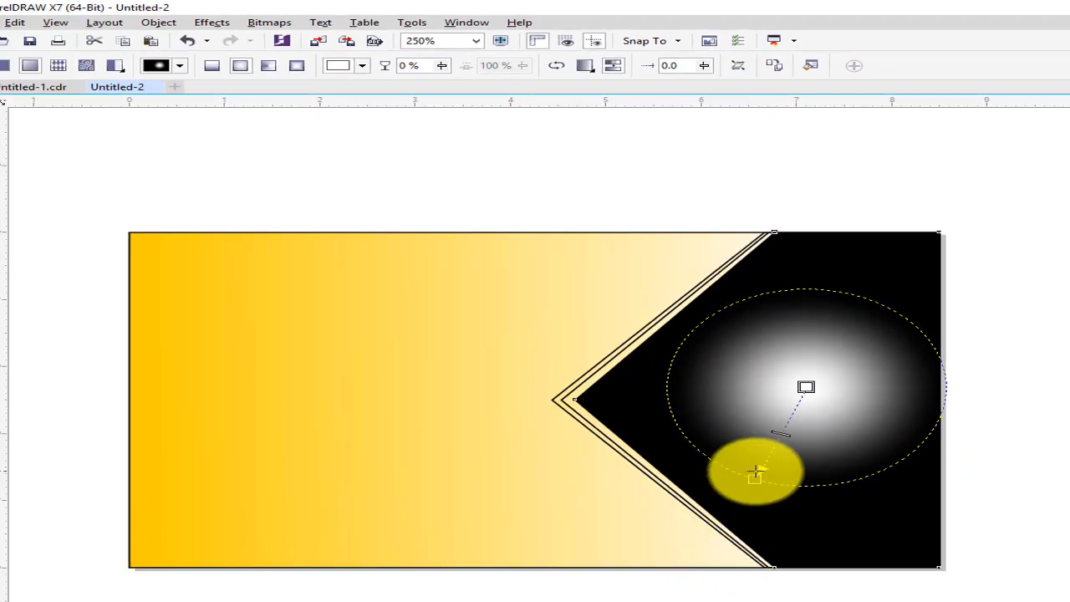
Enlarge the elliptical fill by moving its outer node just below the card's bottom edge, with Smooth transitions on.
{"action": "left_click_drag", "start_coordinate": [755, 475], "coordinate": [817, 566]}
{"action": "left_click", "coordinate": [572, 492]}
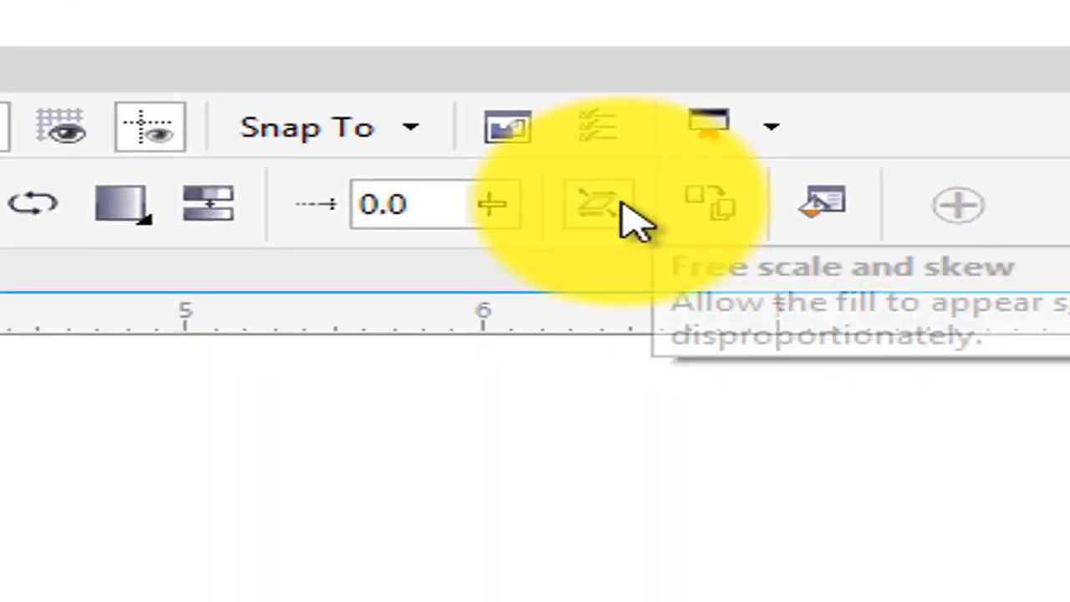
{"action": "left_click", "coordinate": [742, 65]}
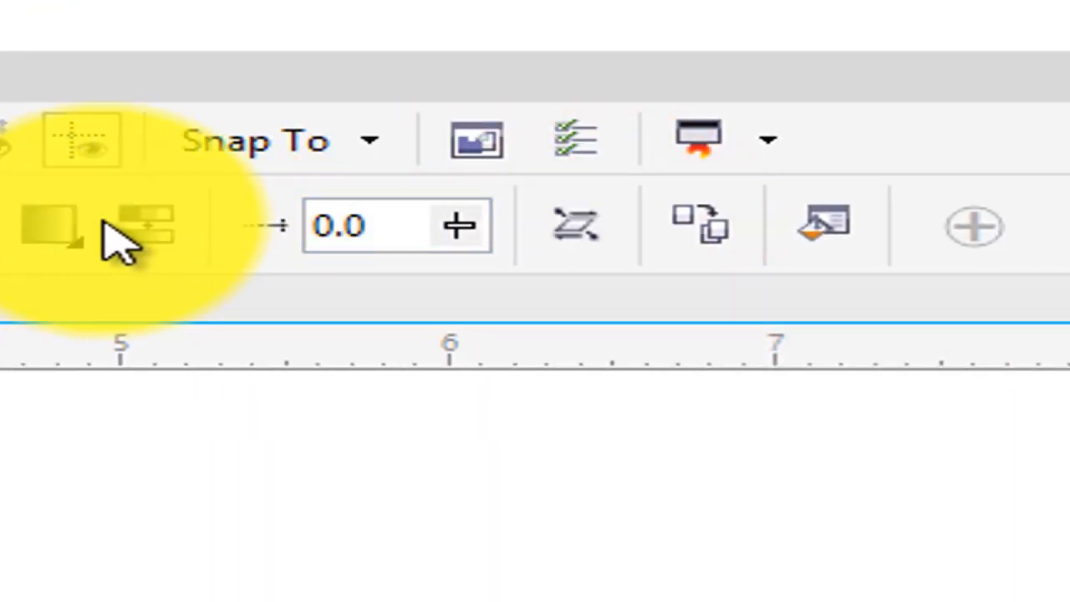
{"action": "left_click", "coordinate": [144, 227]}
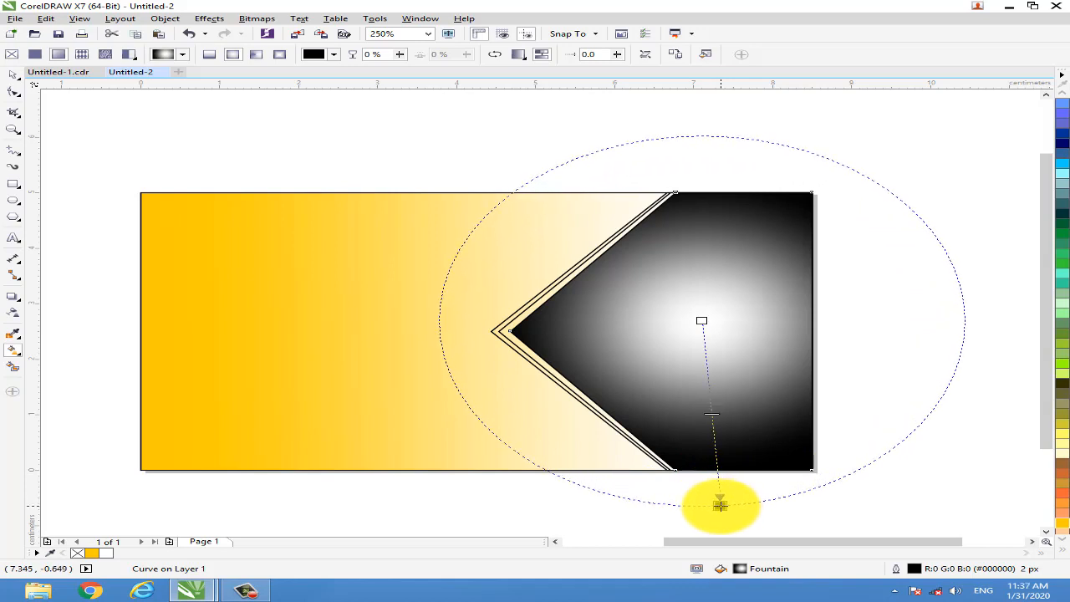
Check the sample card's colors and color the center node of the elliptical fill yellow.
{"action": "left_click", "coordinate": [720, 506]}
{"action": "left_click", "coordinate": [192, 590]}
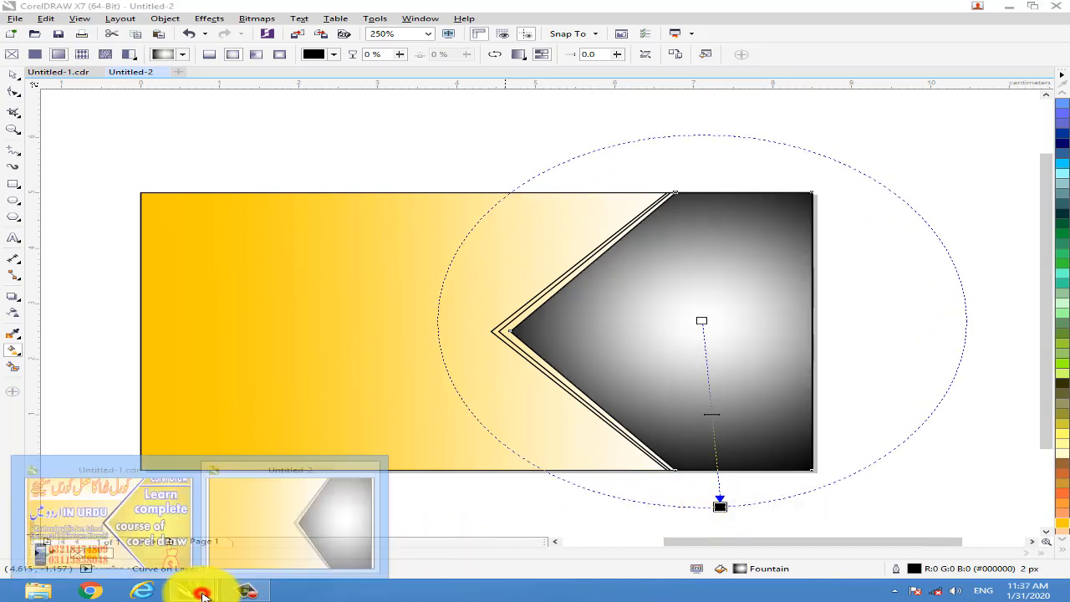
{"action": "left_click", "coordinate": [695, 318]}
{"action": "left_click", "coordinate": [1063, 91]}
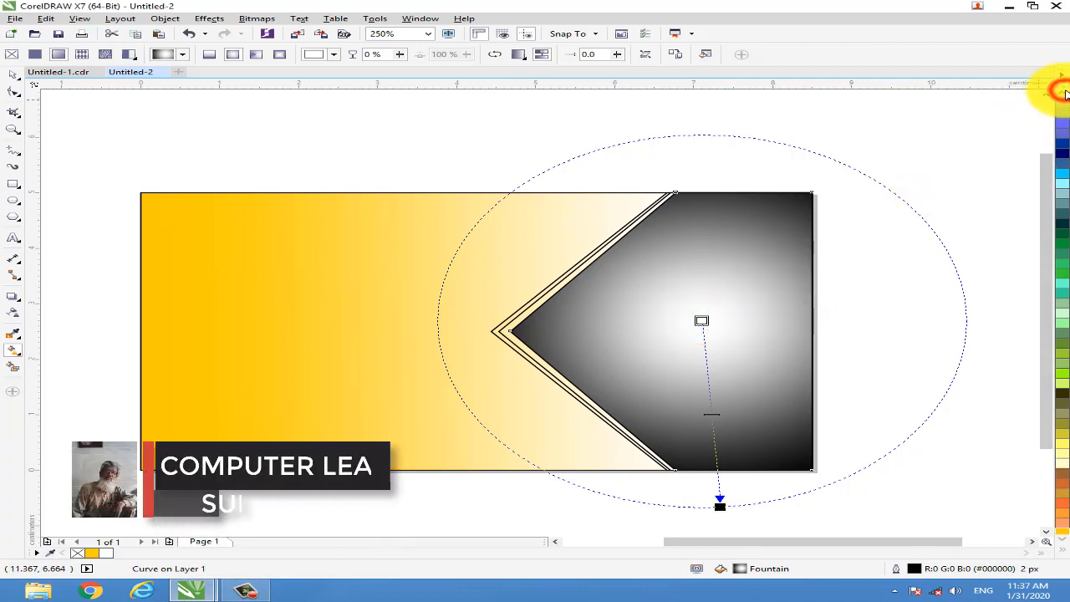
{"action": "left_click", "coordinate": [1064, 93]}
{"action": "left_click", "coordinate": [1061, 190]}
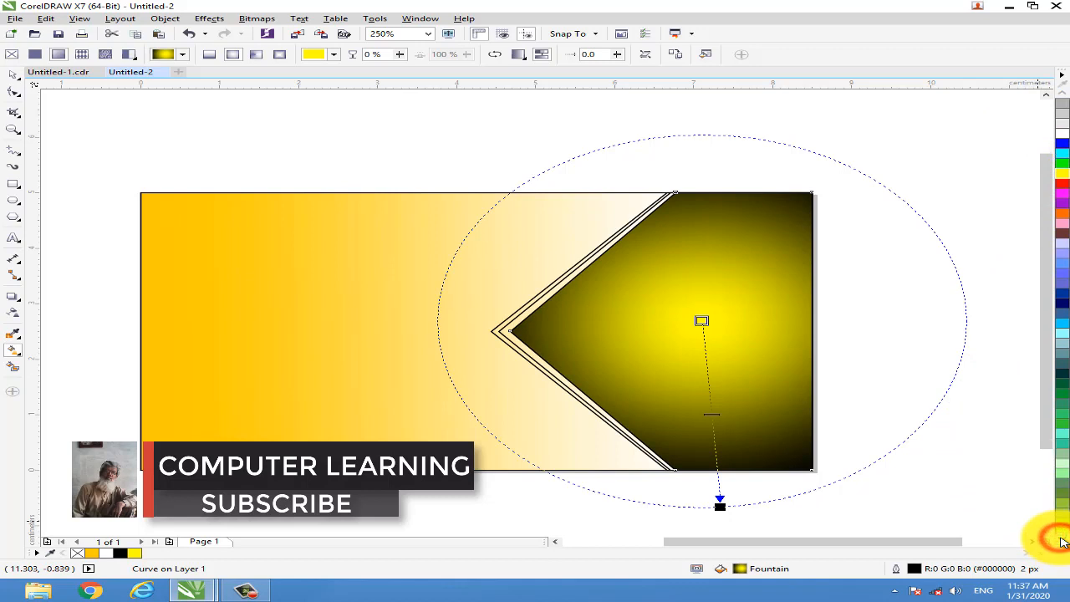
Try a dark golden-brown shade on the elliptical fill's center node and undo that color change.
{"action": "left_click", "coordinate": [1062, 542]}
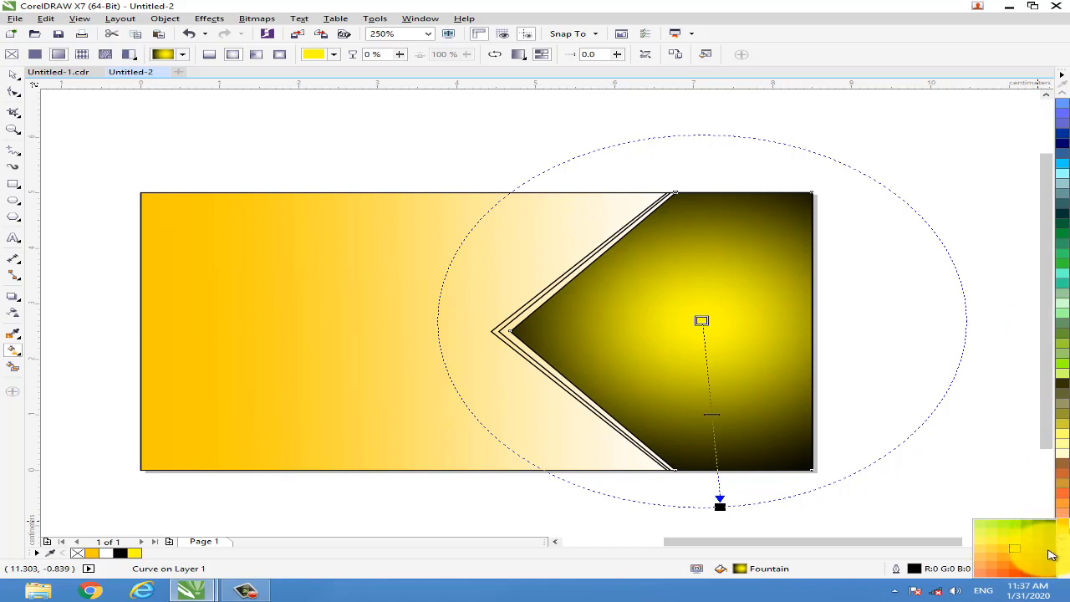
{"action": "left_click", "coordinate": [1052, 554]}
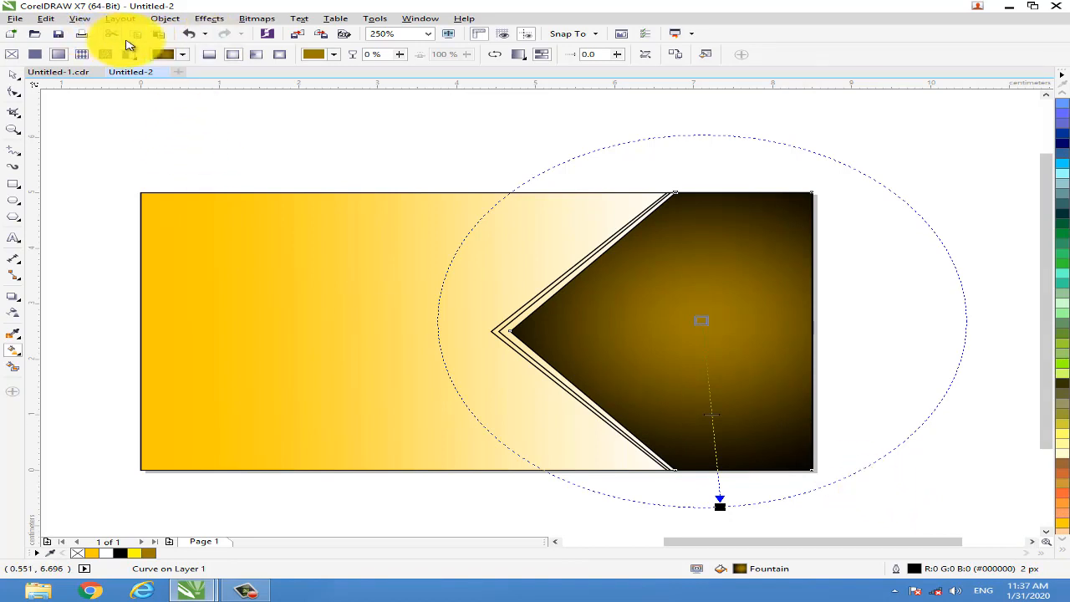
{"action": "left_click", "coordinate": [190, 34]}
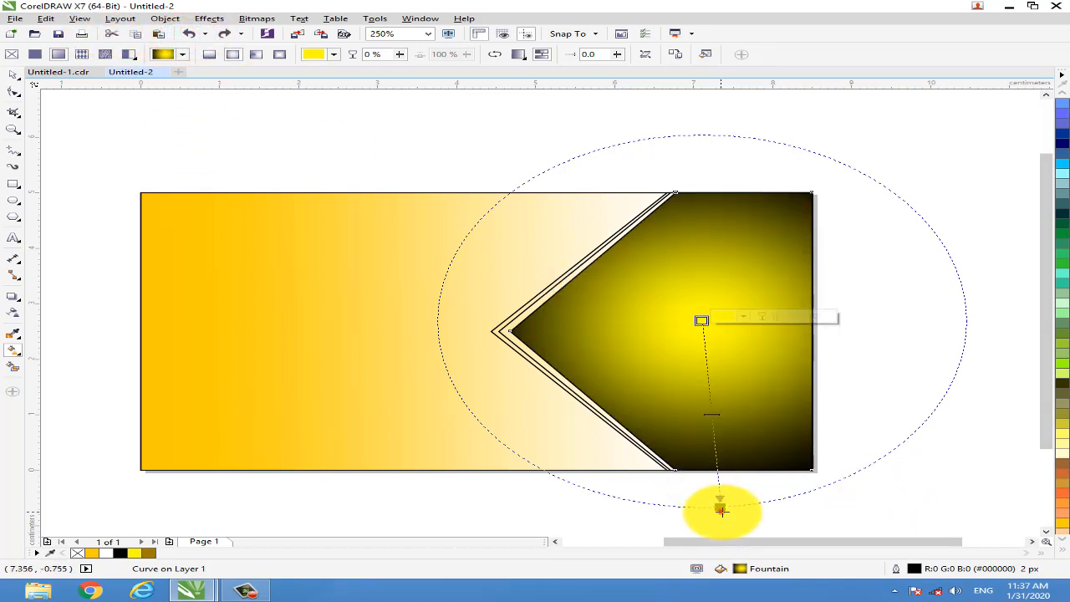
Color the outer node of the elliptical fill dark golden brown, using a shade of the golden yellow swatch.
{"action": "left_click", "coordinate": [721, 507]}
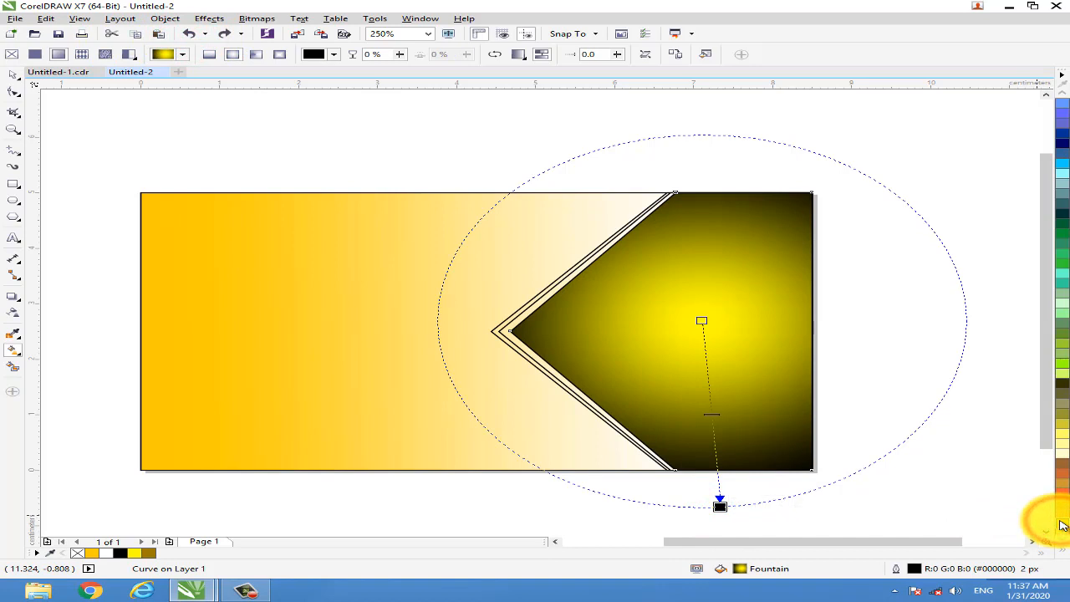
{"action": "left_click_drag", "start_coordinate": [1060, 525], "coordinate": [1057, 528]}
{"action": "left_click", "coordinate": [1051, 554]}
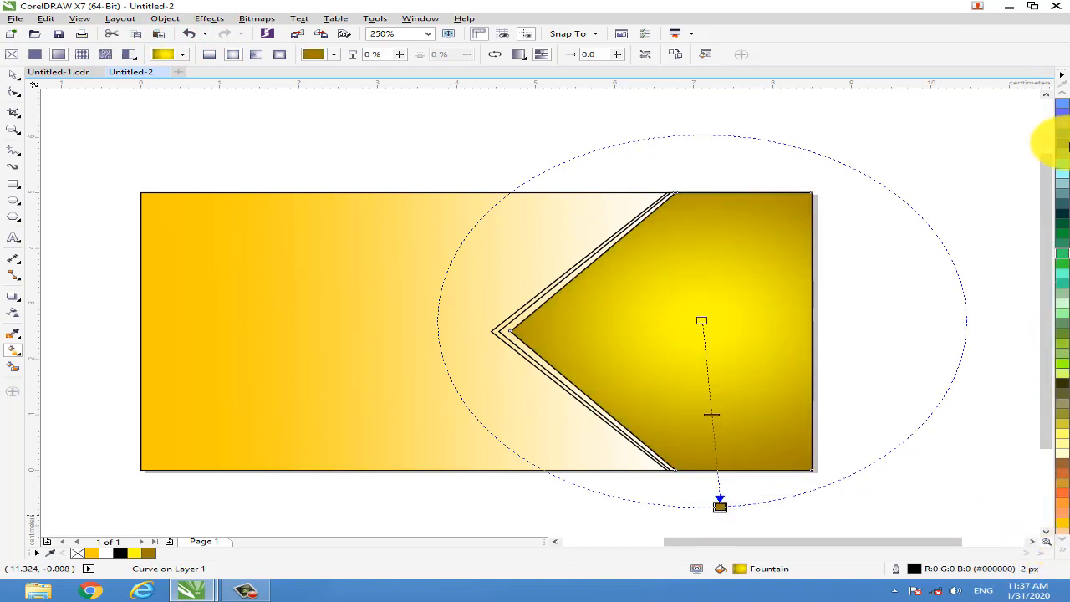
Try a brown shade of the yellow swatch on the elliptical fill's outer node and move that node slightly farther below the card.
{"action": "left_click", "coordinate": [1061, 93]}
{"action": "left_click", "coordinate": [1062, 93]}
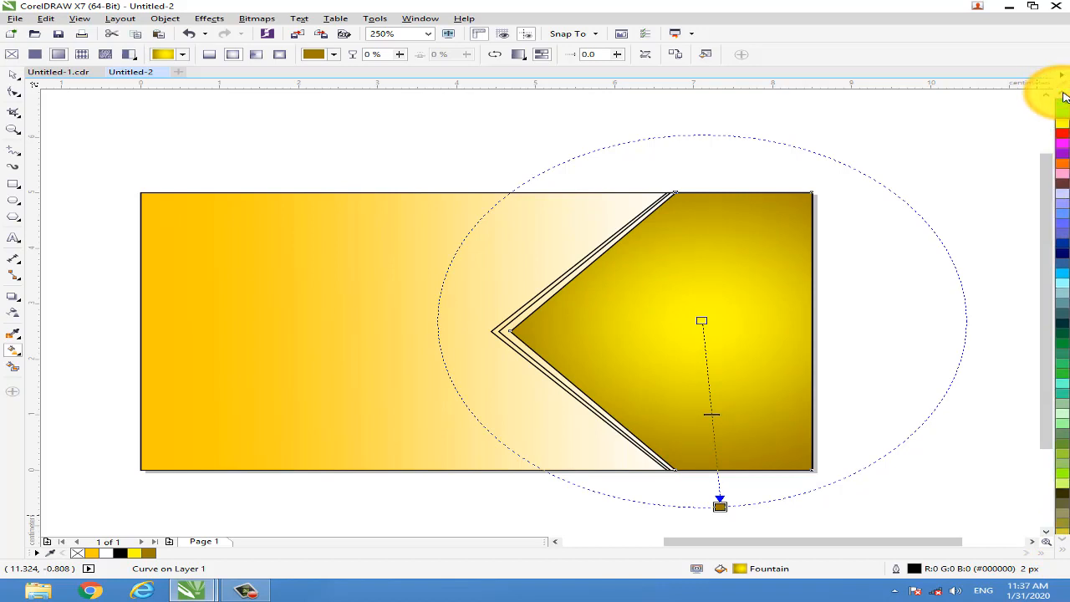
{"action": "left_click_drag", "start_coordinate": [1063, 158], "coordinate": [1063, 158]}
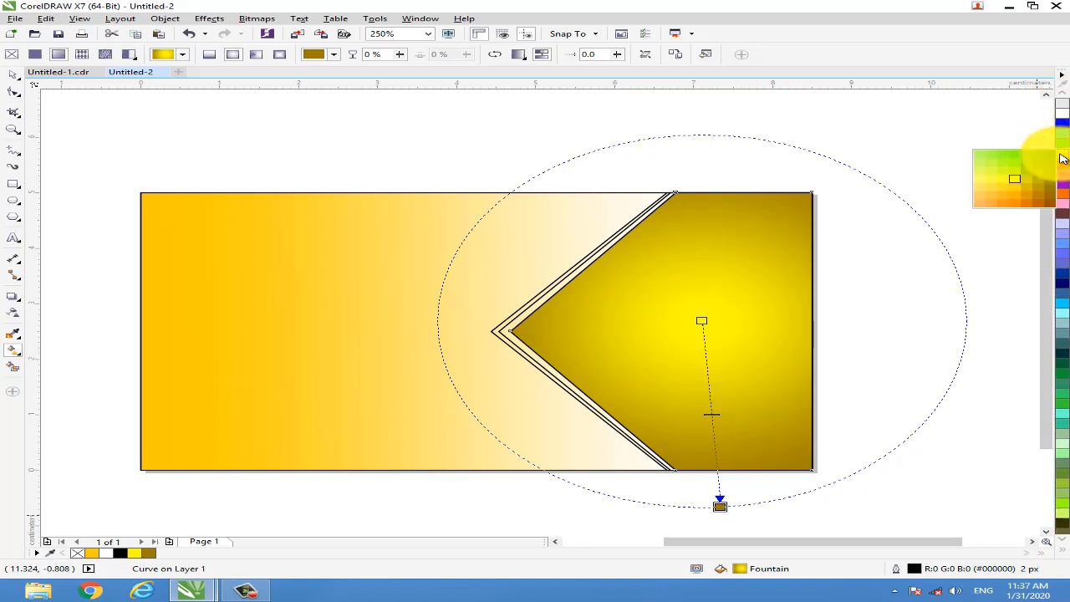
{"action": "left_click", "coordinate": [1054, 206]}
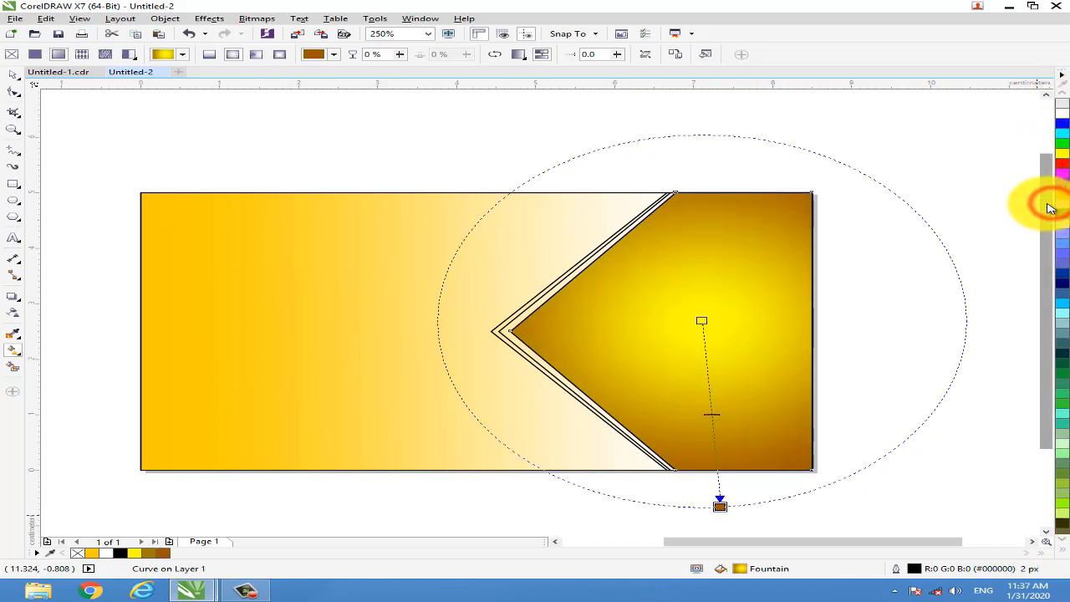
{"action": "left_click_drag", "start_coordinate": [720, 510], "coordinate": [719, 529]}
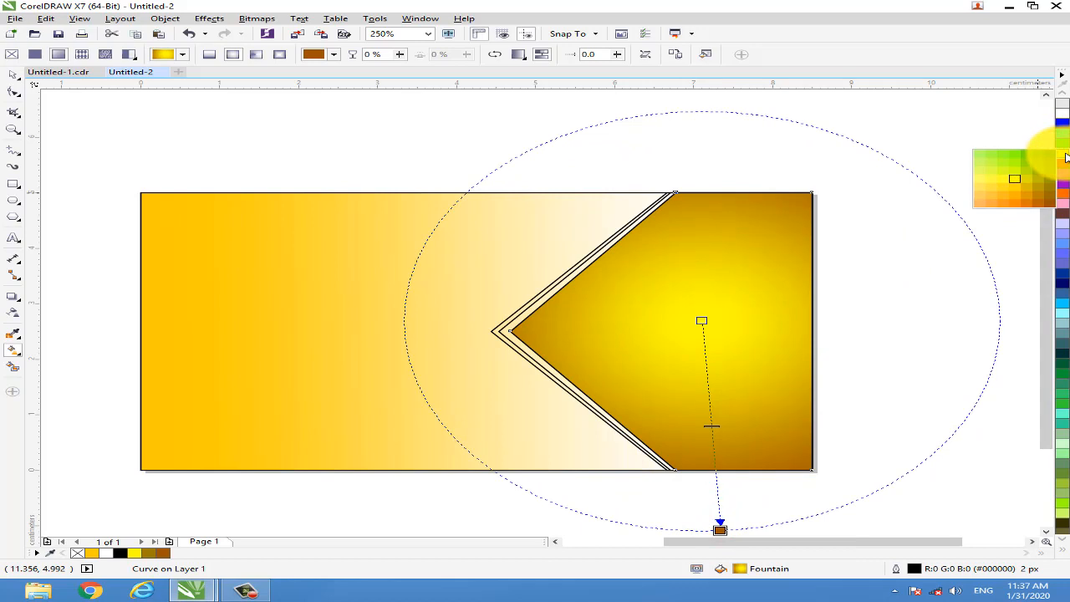
Color the outer node reddish brown, using a shade of the orange swatch, and enlarge the elliptical fill by moving that node farther below the card.
{"action": "scroll", "coordinate": [1051, 206], "scroll_direction": "up", "scroll_amount": 2}
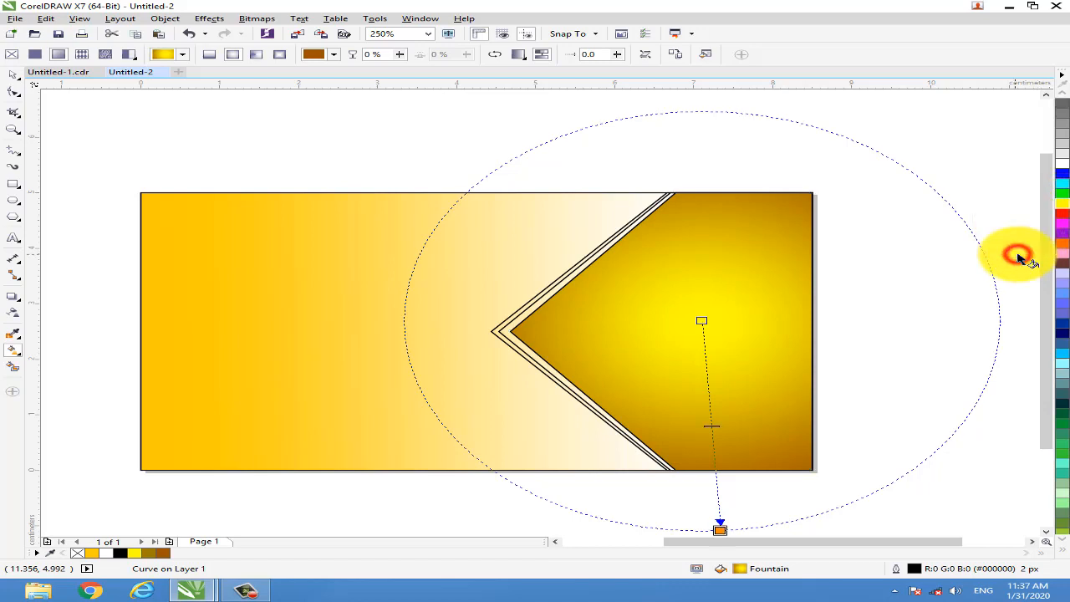
{"action": "left_click", "coordinate": [1018, 257]}
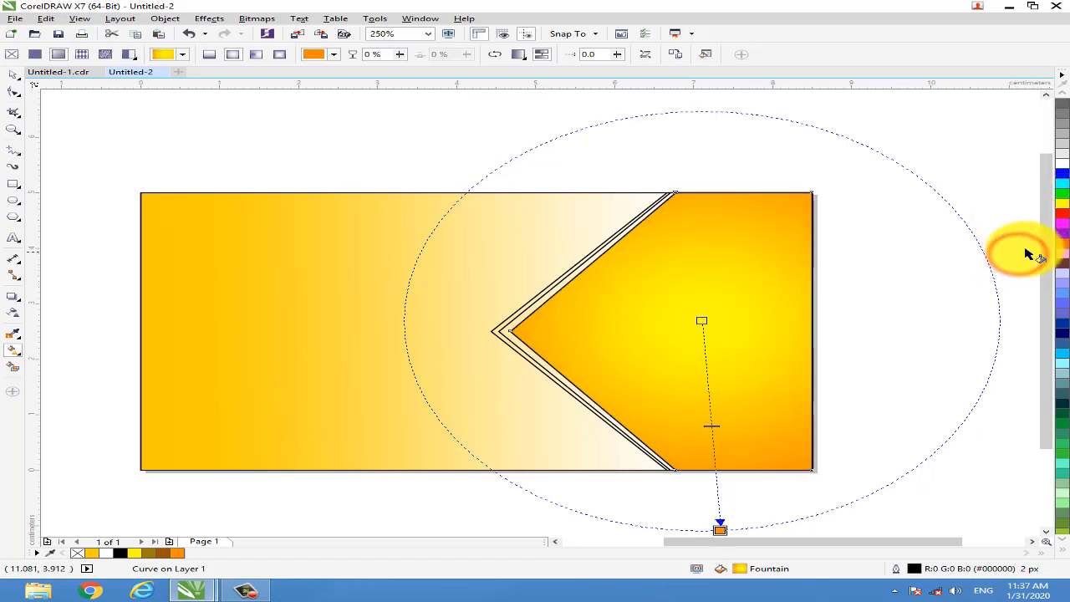
{"action": "left_click", "coordinate": [1066, 242]}
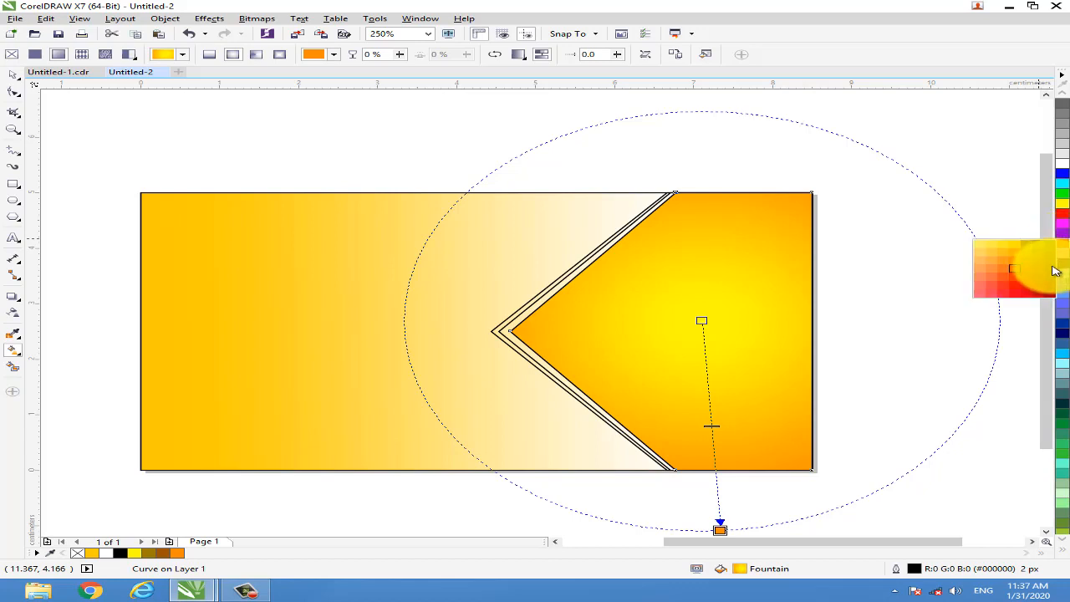
{"action": "left_click", "coordinate": [1051, 270]}
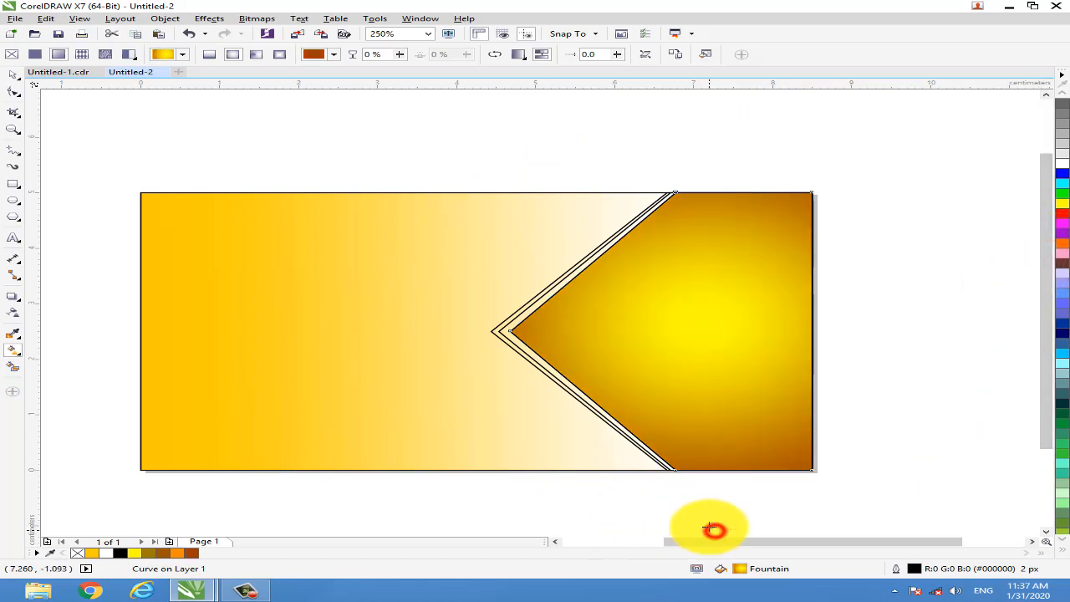
{"action": "mouse_move", "coordinate": [709, 526]}
{"action": "left_mouse_down"}
{"action": "mouse_move", "coordinate": [705, 491]}
{"action": "mouse_move", "coordinate": [711, 529]}
{"action": "left_mouse_up"}
{"action": "left_click_drag", "start_coordinate": [713, 529], "coordinate": [699, 562]}
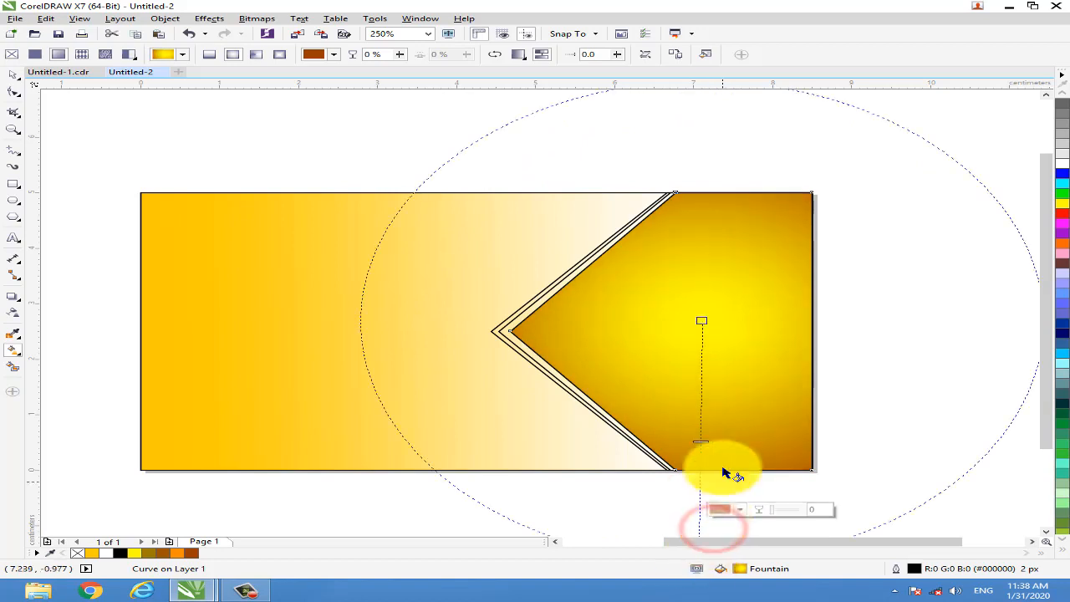
Fill the middle pointed shape, just behind the golden one, with solid white.
{"action": "scroll", "coordinate": [725, 473], "scroll_direction": "down", "scroll_amount": 2}
{"action": "scroll", "coordinate": [724, 501], "scroll_direction": "up", "scroll_amount": 2}
{"action": "key", "text": "space"}
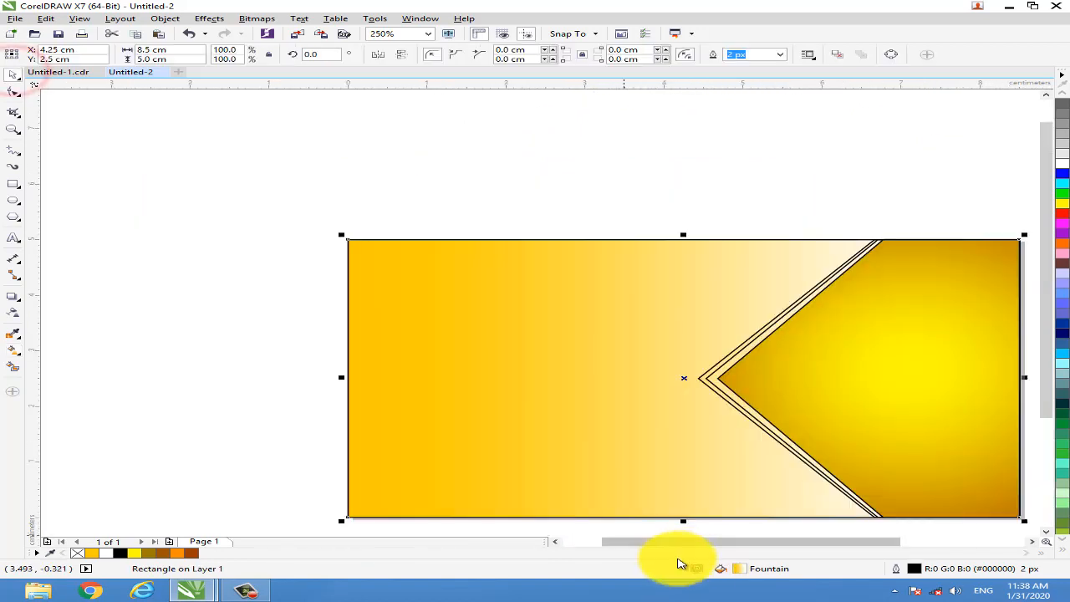
{"action": "left_click_drag", "start_coordinate": [729, 548], "coordinate": [757, 547]}
{"action": "left_click_drag", "start_coordinate": [1055, 321], "coordinate": [1003, 342]}
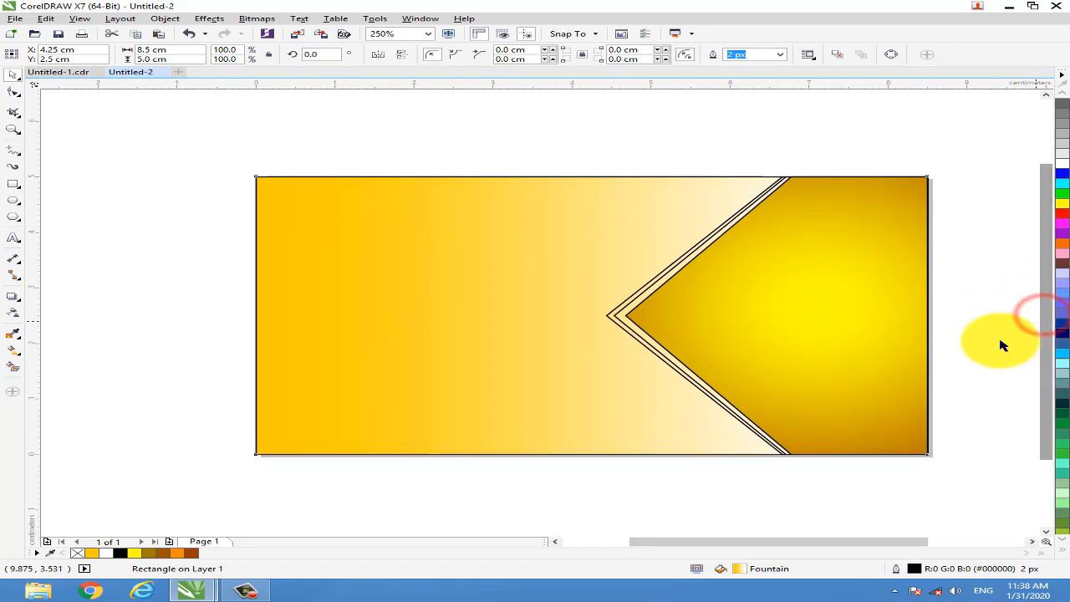
{"action": "left_click", "coordinate": [626, 136]}
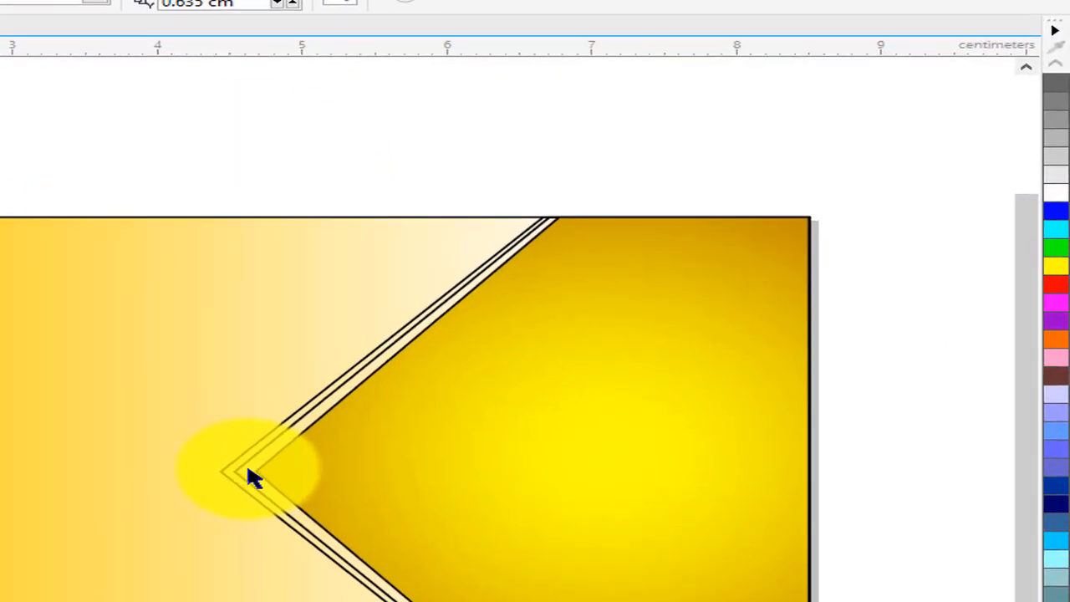
{"action": "left_click_drag", "start_coordinate": [248, 474], "coordinate": [221, 470]}
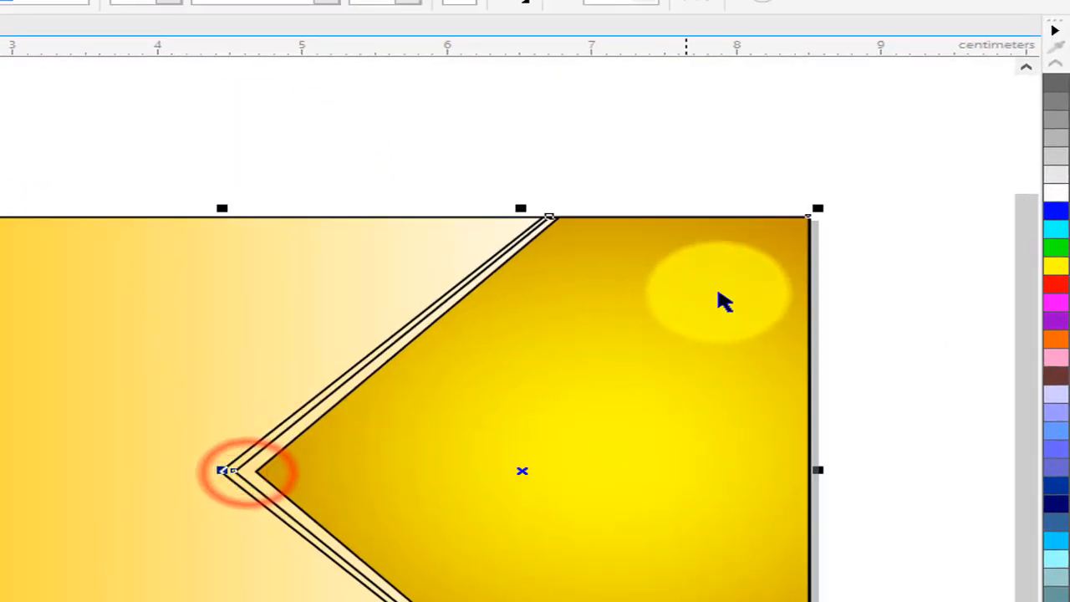
{"action": "left_click", "coordinate": [1054, 70]}
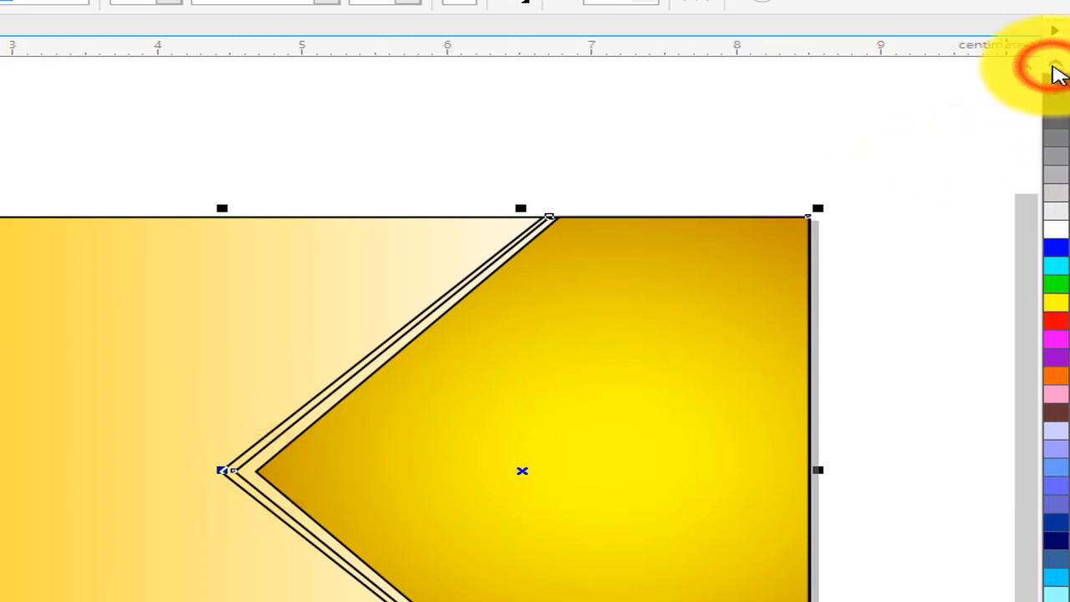
{"action": "left_click", "coordinate": [1055, 287]}
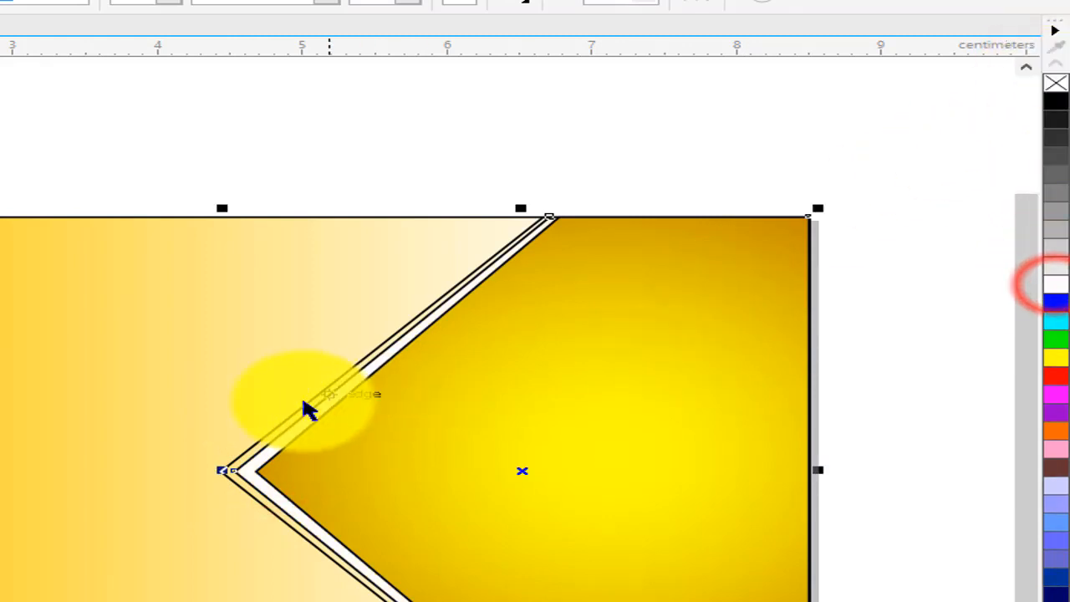
{"action": "left_click", "coordinate": [241, 159]}
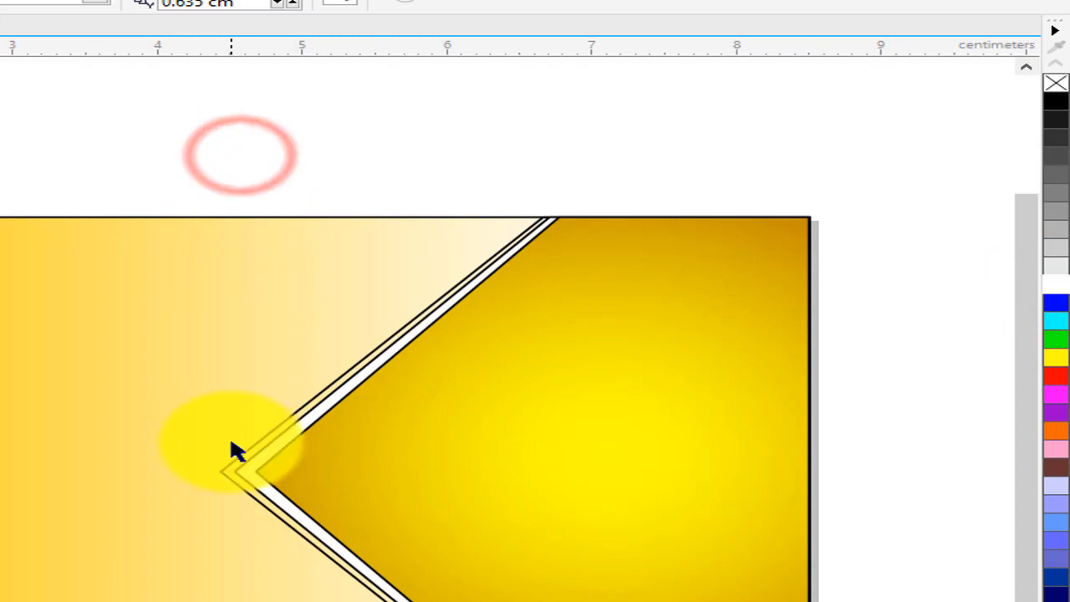
Apply an elliptical fountain fill to the outermost pointed shape, with Smooth transitions on and Free scale and skew off.
{"action": "left_click", "coordinate": [224, 470]}
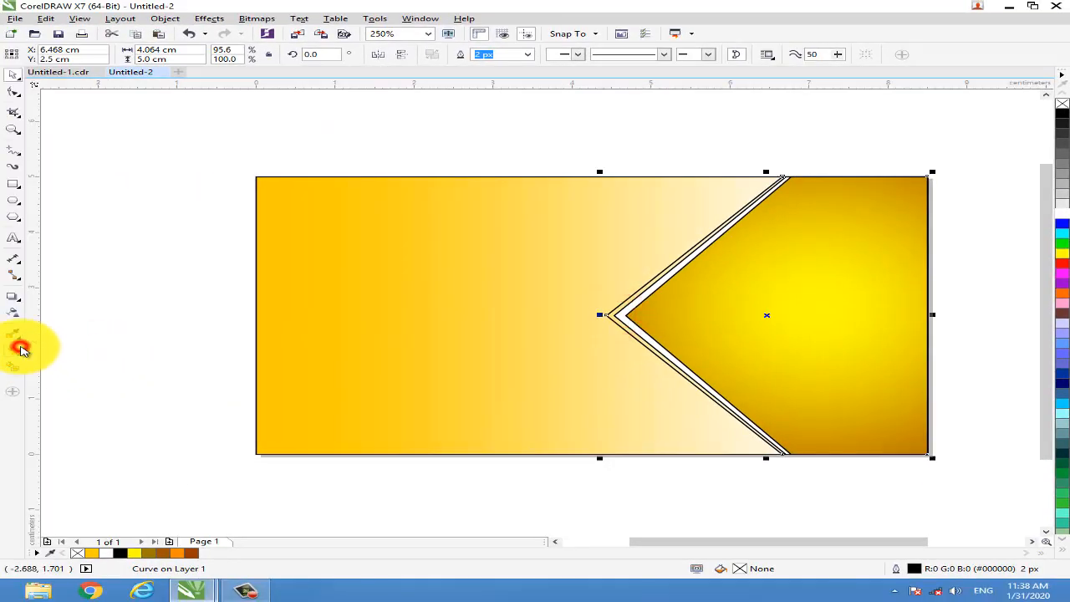
{"action": "left_click", "coordinate": [20, 347]}
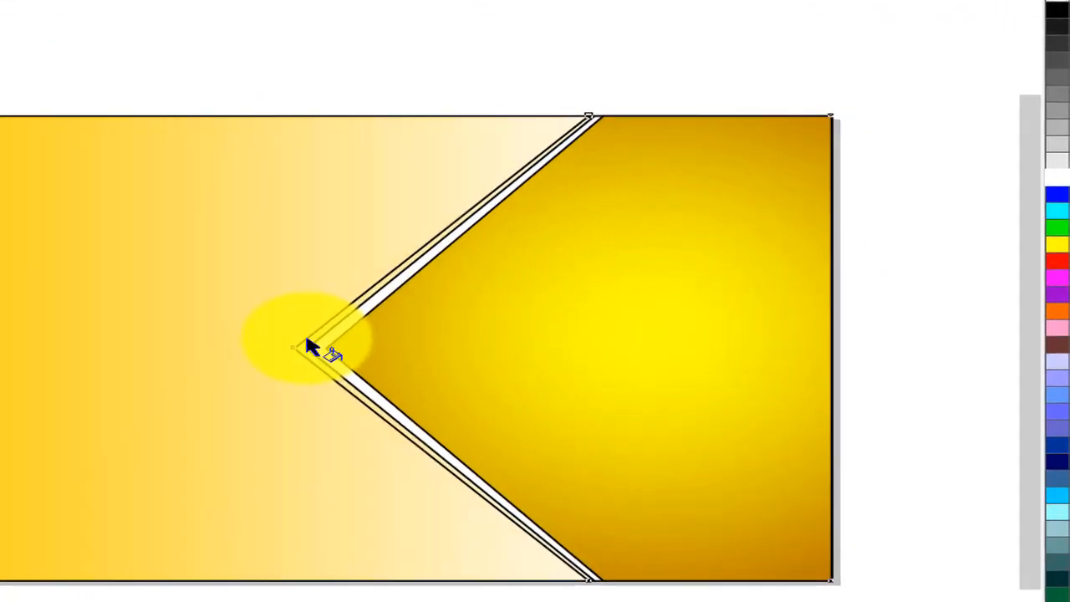
{"action": "left_click_drag", "start_coordinate": [611, 309], "coordinate": [673, 373]}
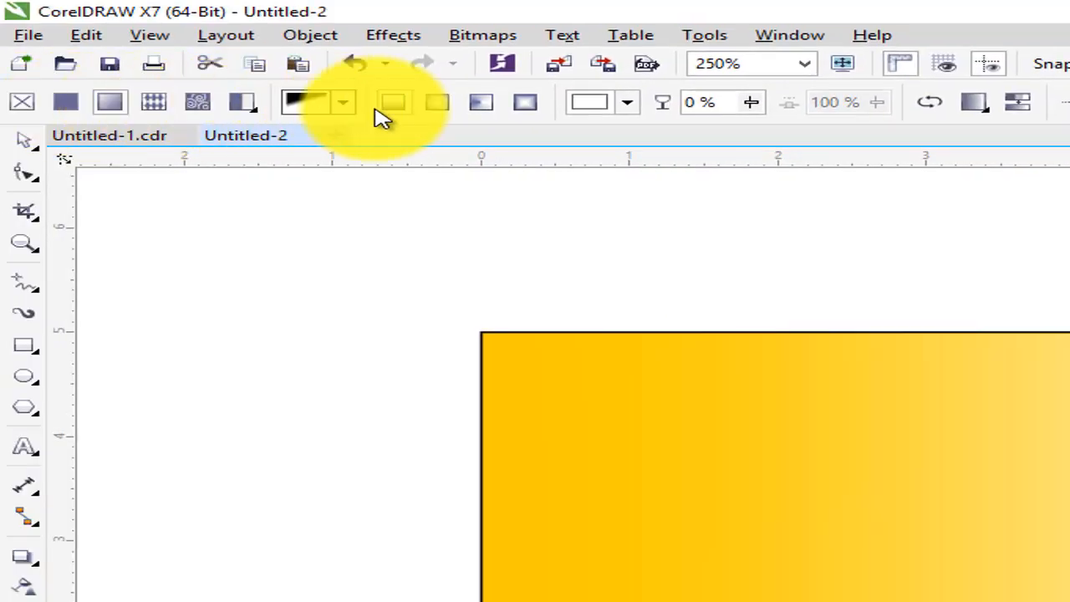
{"action": "left_click", "coordinate": [435, 104]}
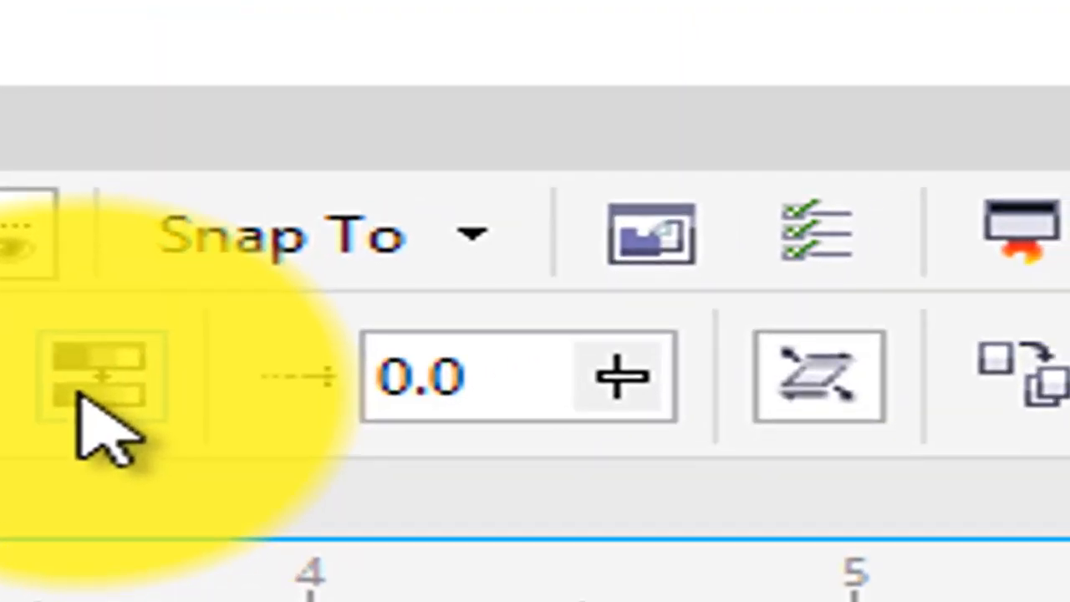
{"action": "left_click", "coordinate": [83, 389]}
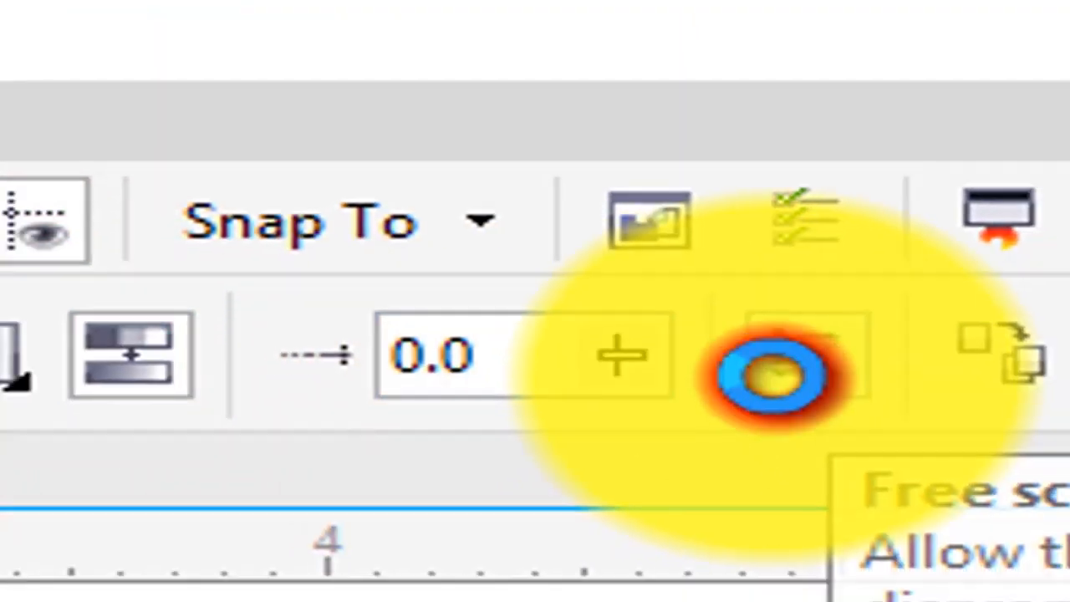
{"action": "left_click", "coordinate": [774, 376]}
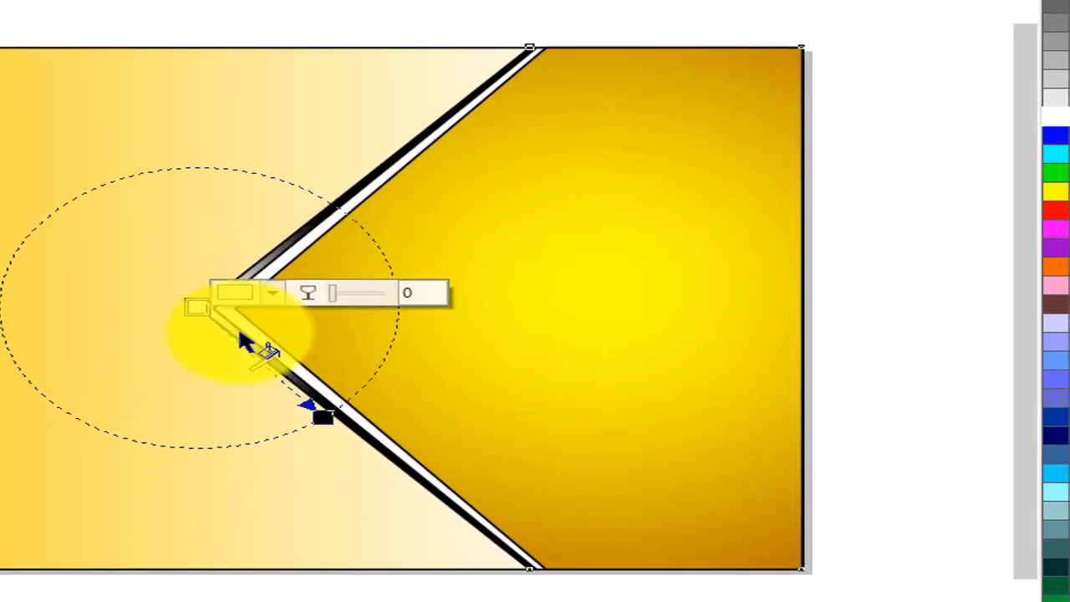
Move the fill's outer node to the outermost pointed shape's upper corner, then color the center node black and the outer node blue.
{"action": "left_click_drag", "start_coordinate": [307, 418], "coordinate": [535, 42]}
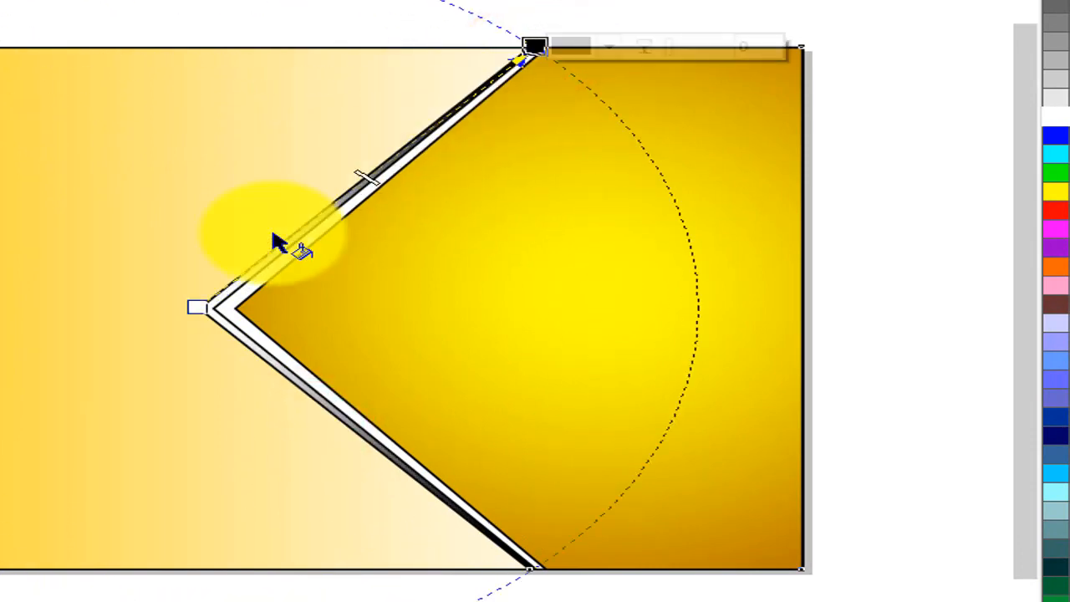
{"action": "left_click", "coordinate": [197, 307]}
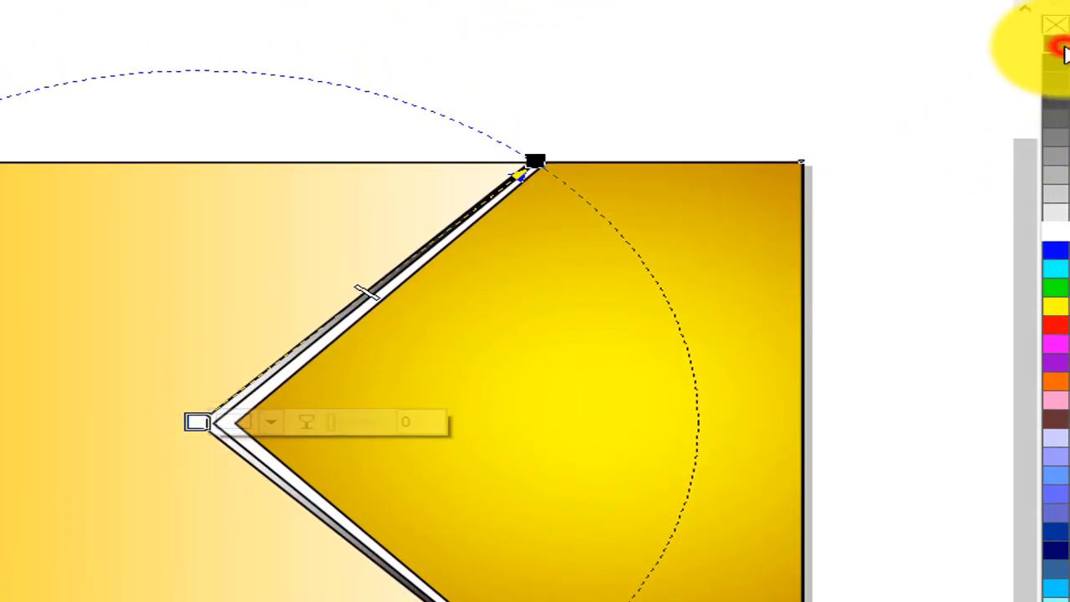
{"action": "left_click", "coordinate": [536, 160]}
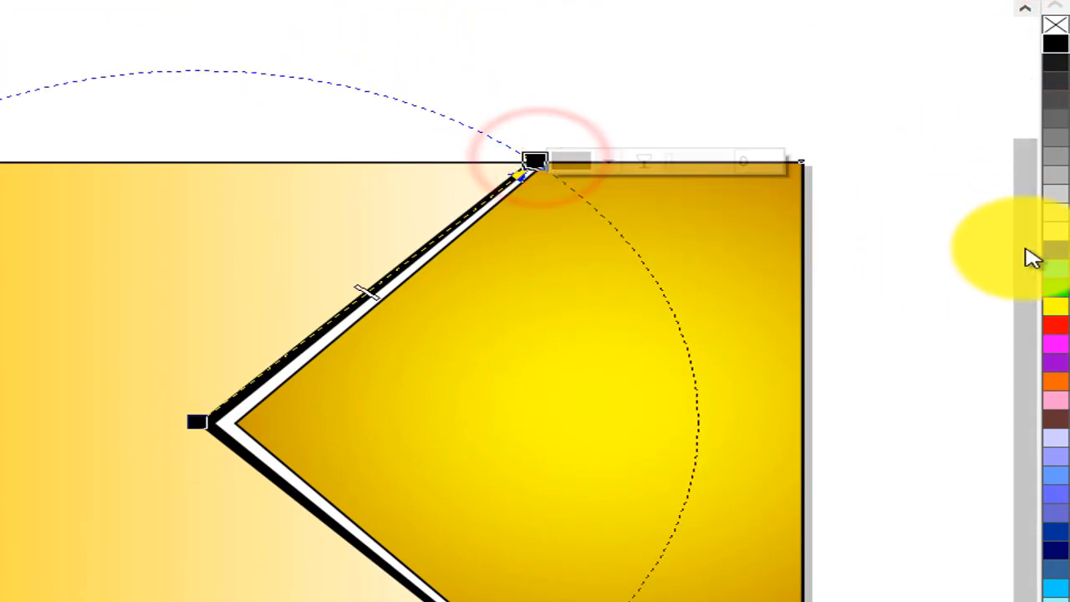
{"action": "left_click", "coordinate": [1052, 251]}
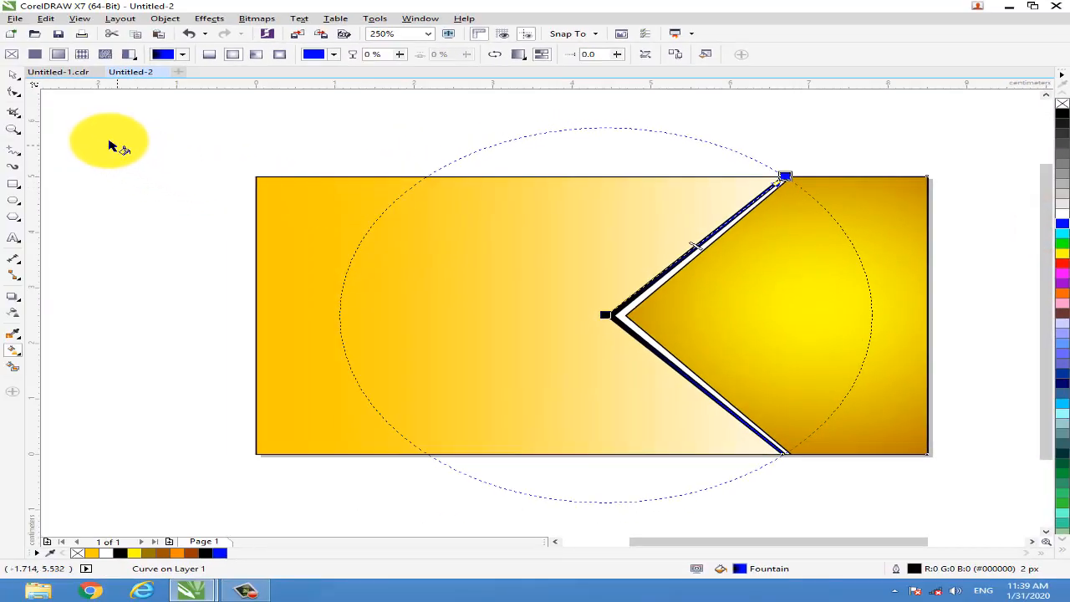
Select all four shapes of the card and remove their outlines.
{"action": "left_click", "coordinate": [13, 78]}
{"action": "left_click", "coordinate": [388, 147]}
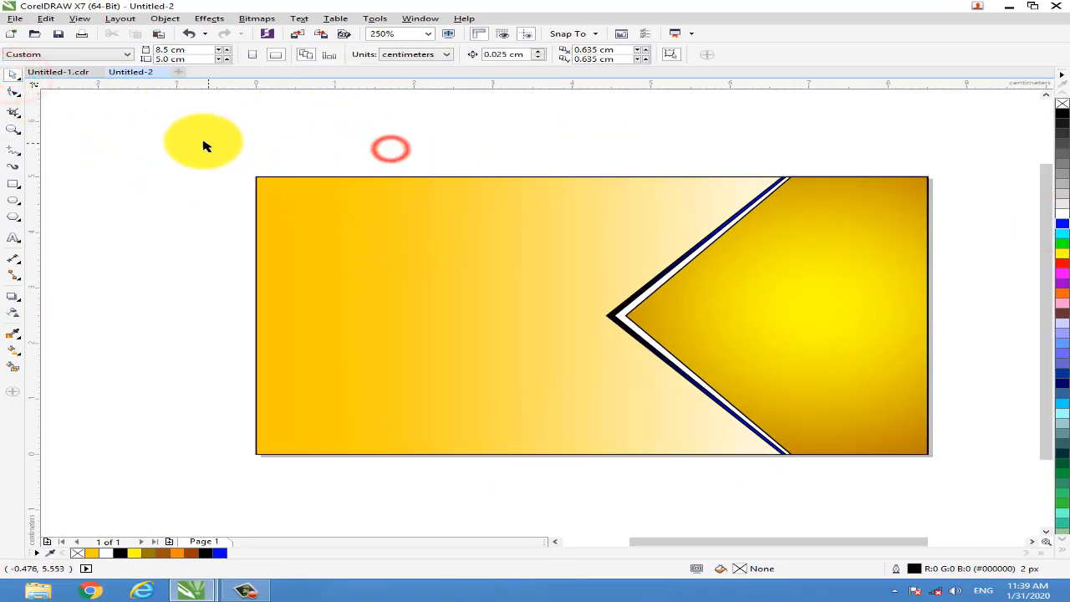
{"action": "left_click_drag", "start_coordinate": [193, 137], "coordinate": [1003, 478]}
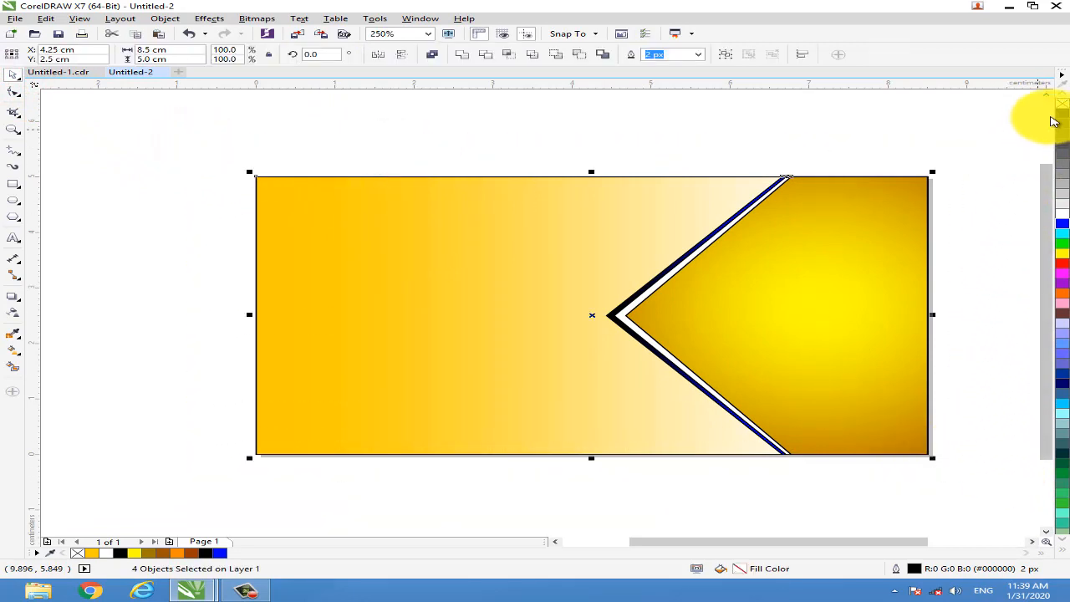
{"action": "left_click", "coordinate": [913, 140]}
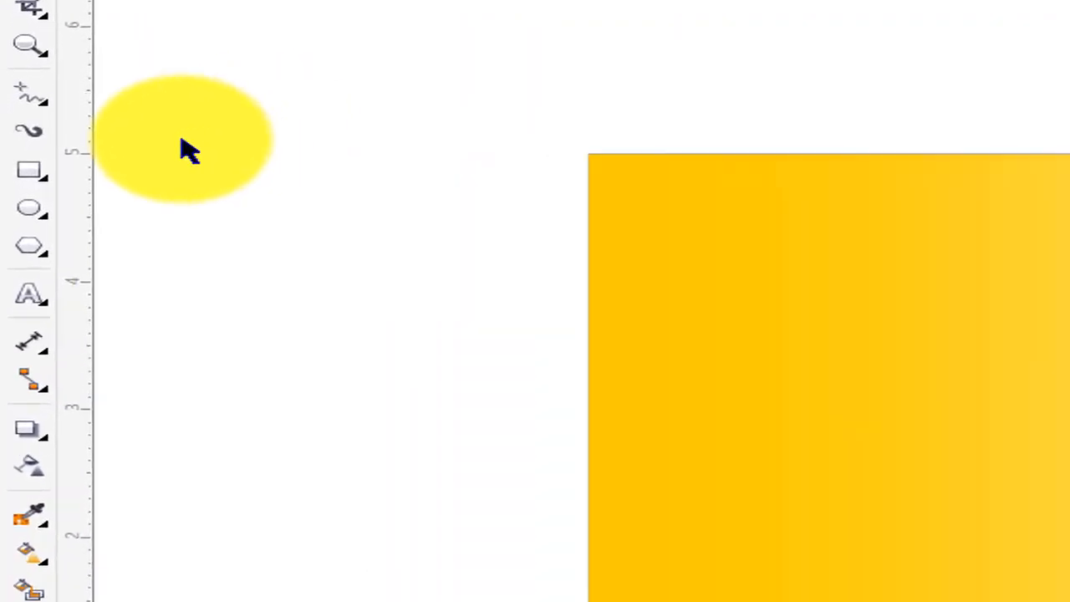
Start an artistic text on the card's gradient background in Jameel Noori Nastaleeq and switch the keyboard language to Urdu (Pakistan).
{"action": "left_click", "coordinate": [30, 294]}
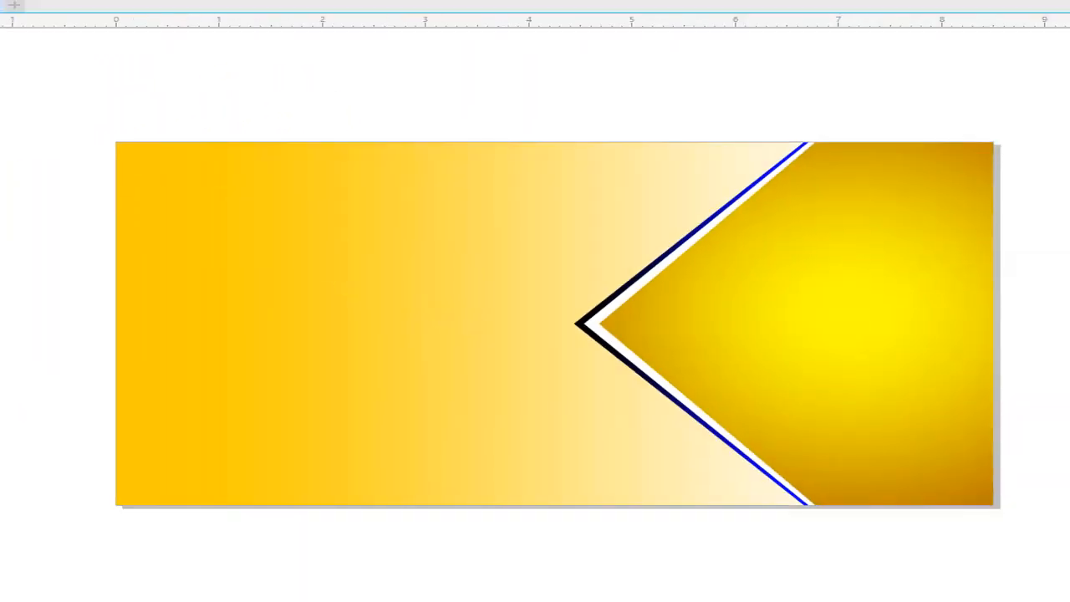
{"action": "left_click", "coordinate": [487, 284]}
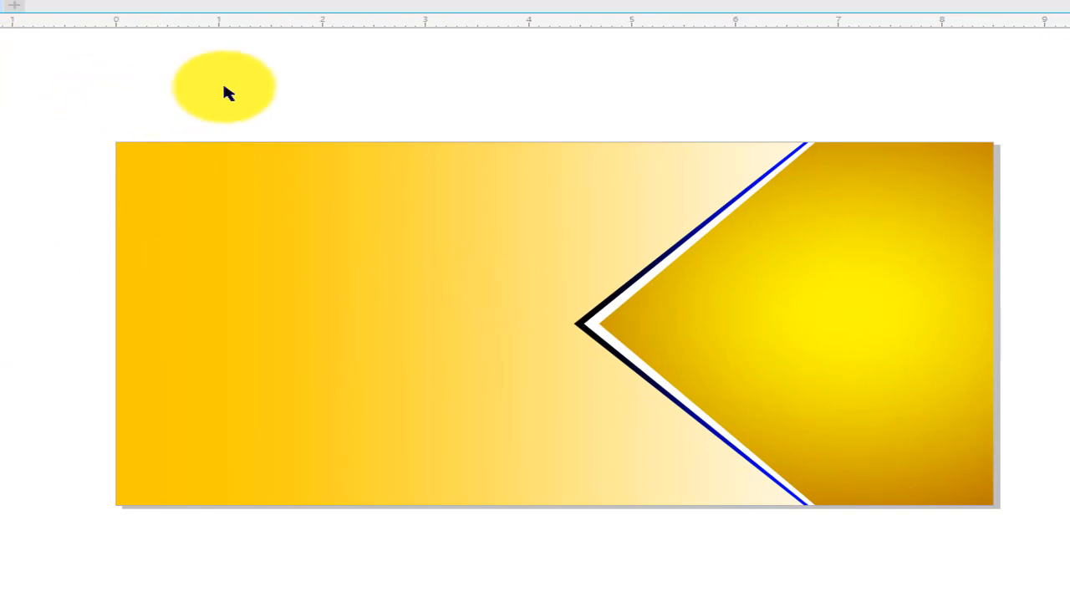
{"action": "left_click", "coordinate": [412, 244]}
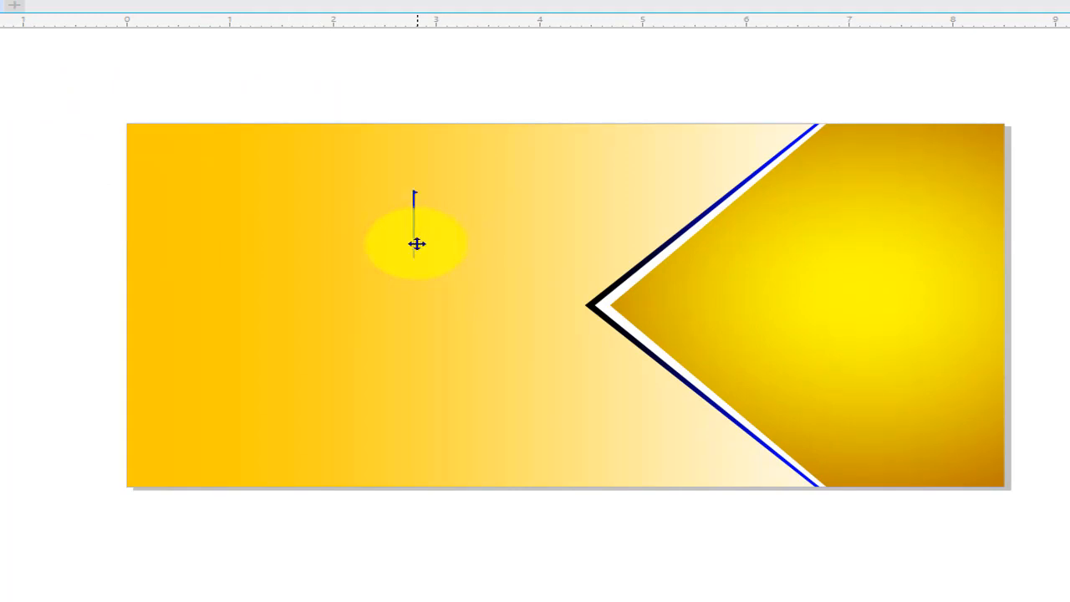
{"action": "left_click", "coordinate": [420, 75]}
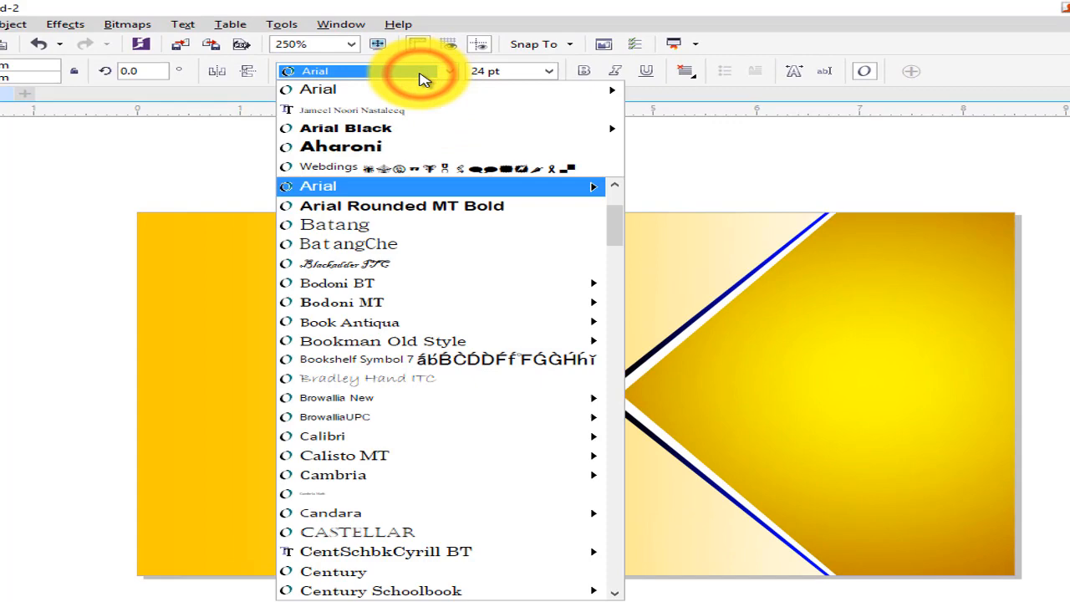
{"action": "left_click", "coordinate": [393, 109]}
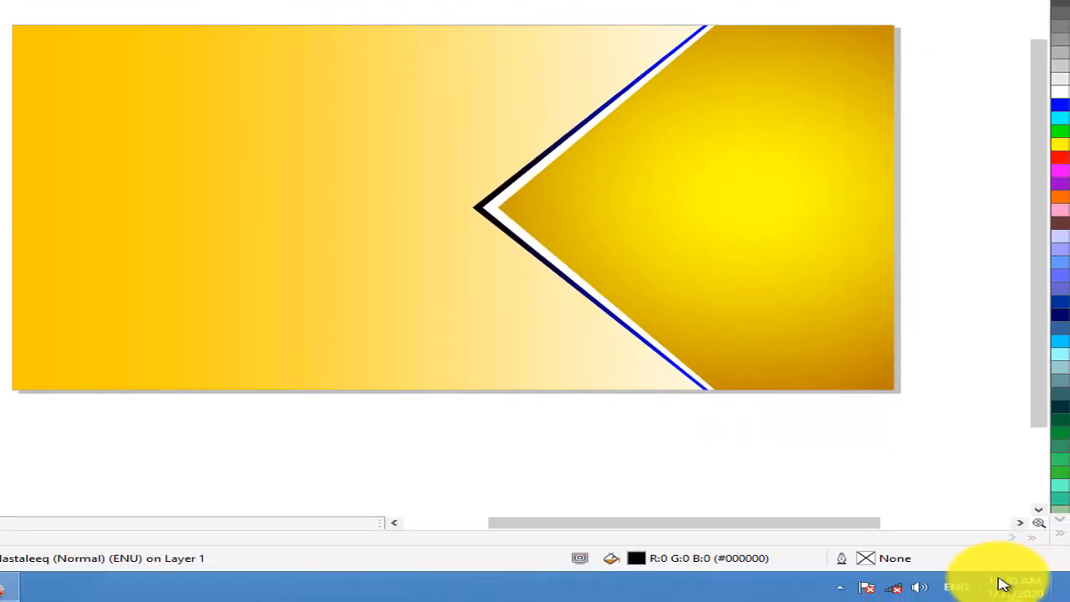
{"action": "left_click", "coordinate": [961, 592]}
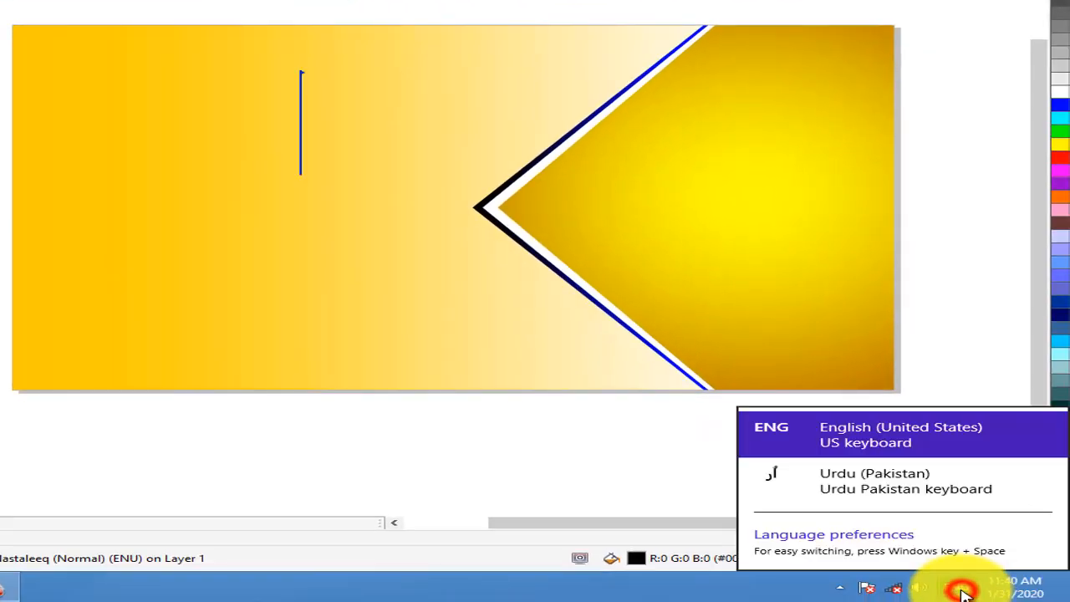
{"action": "left_click", "coordinate": [908, 482]}
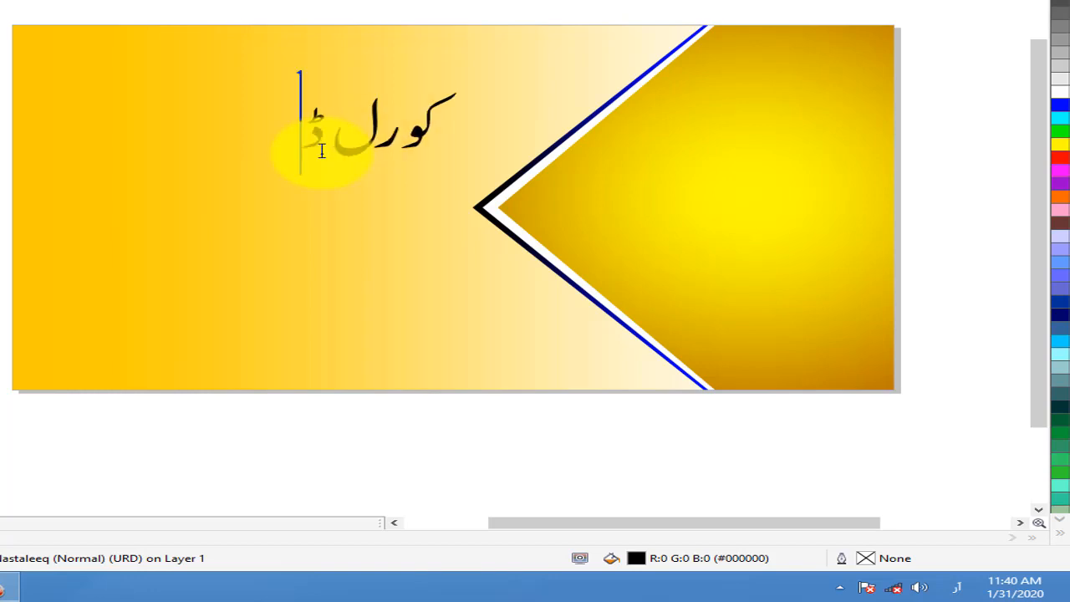
Write the heading "کورل ڈرا کا مکمل کورس سیکھیئے" and add a separate text line "اردو میں" beneath it.
{"action": "type", "text": "مکمل"}
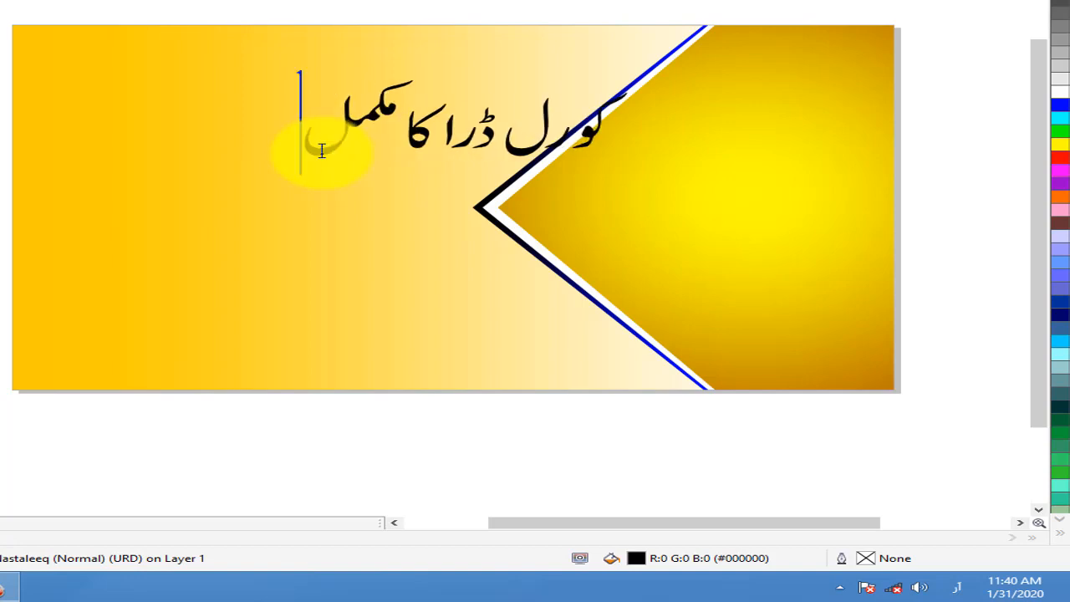
{"action": "type", "text": " کورس"}
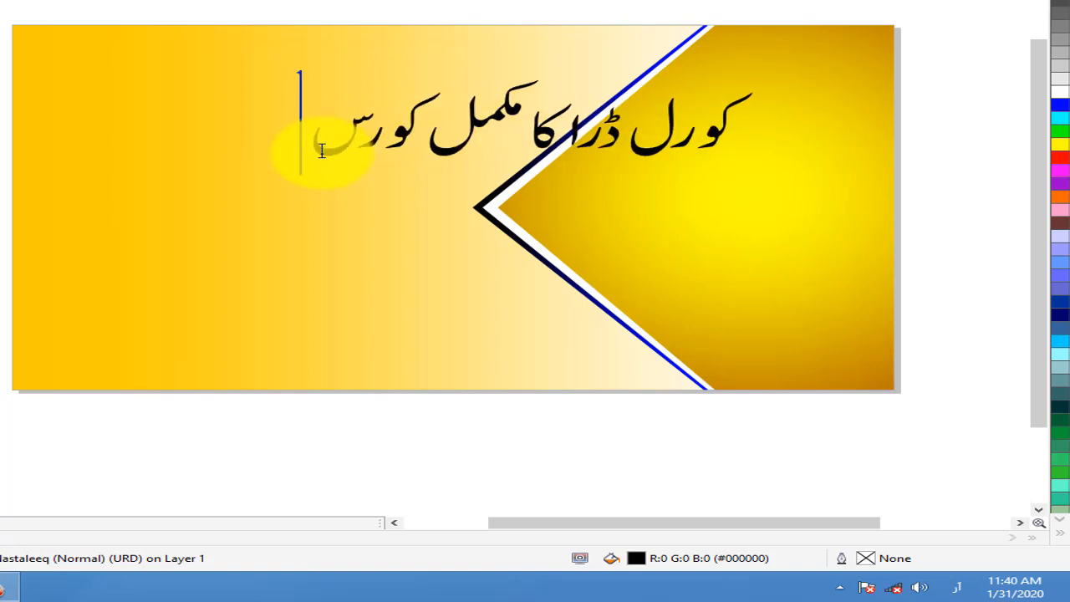
{"action": "type", "text": " سیکھیے"}
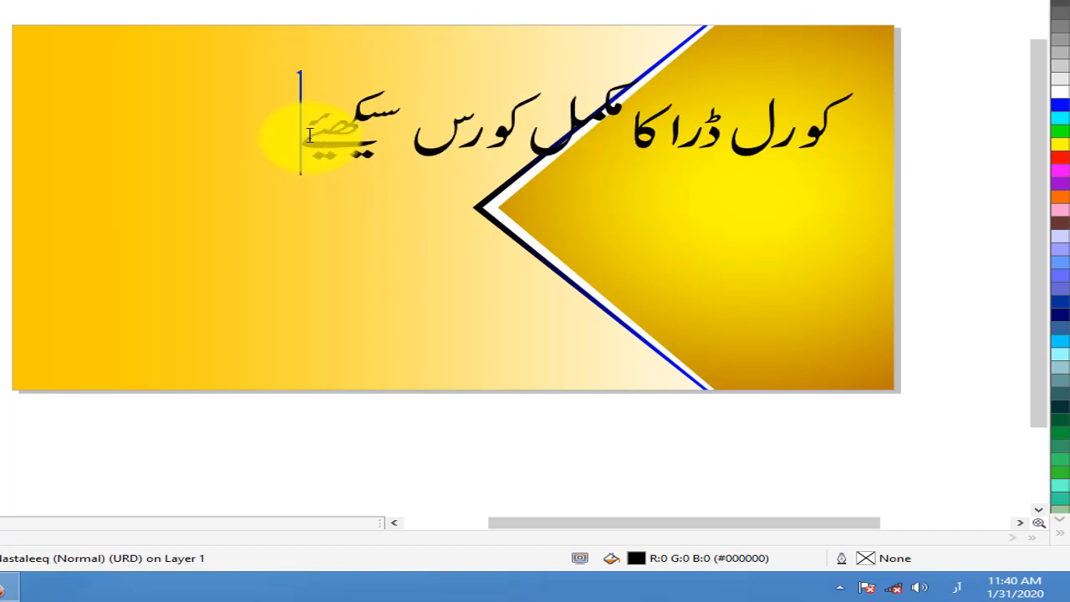
{"action": "key", "text": "Escape"}
{"action": "left_click", "coordinate": [317, 227]}
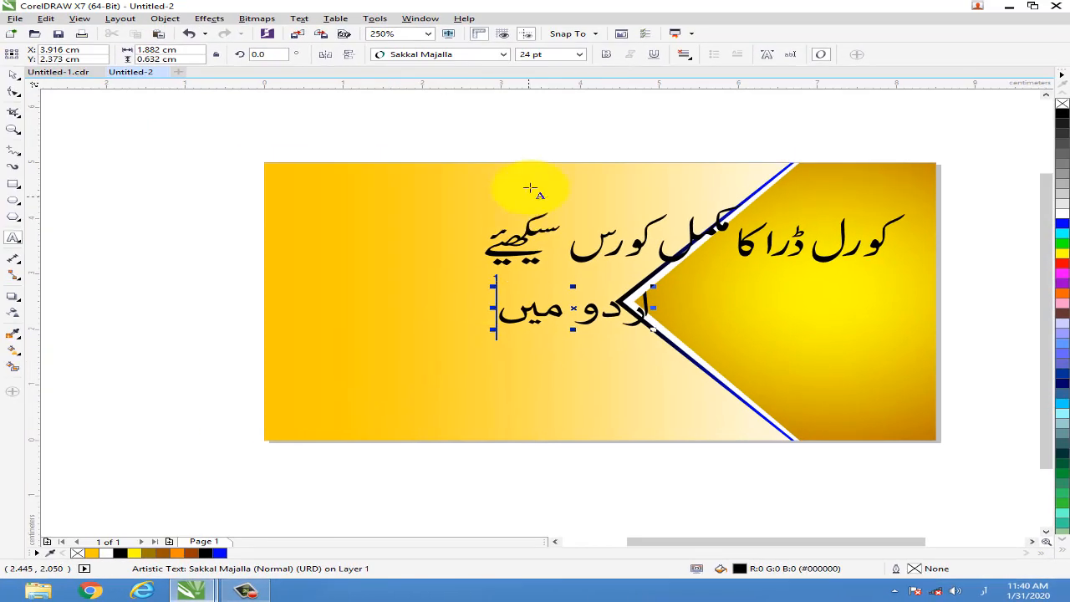
{"action": "left_click", "coordinate": [495, 56]}
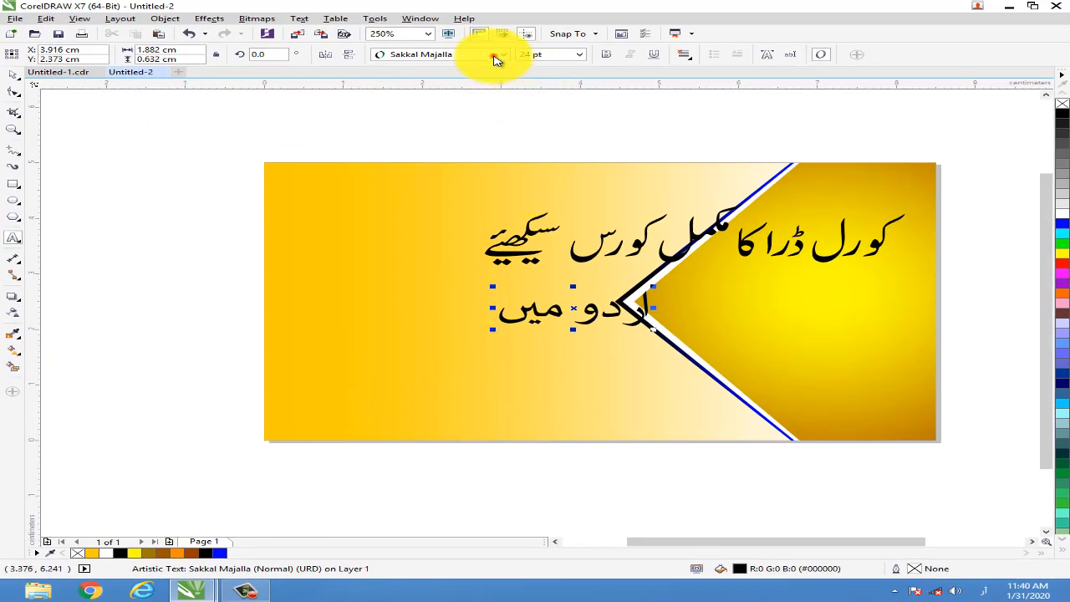
{"action": "left_click_drag", "start_coordinate": [318, 122], "coordinate": [19, 79]}
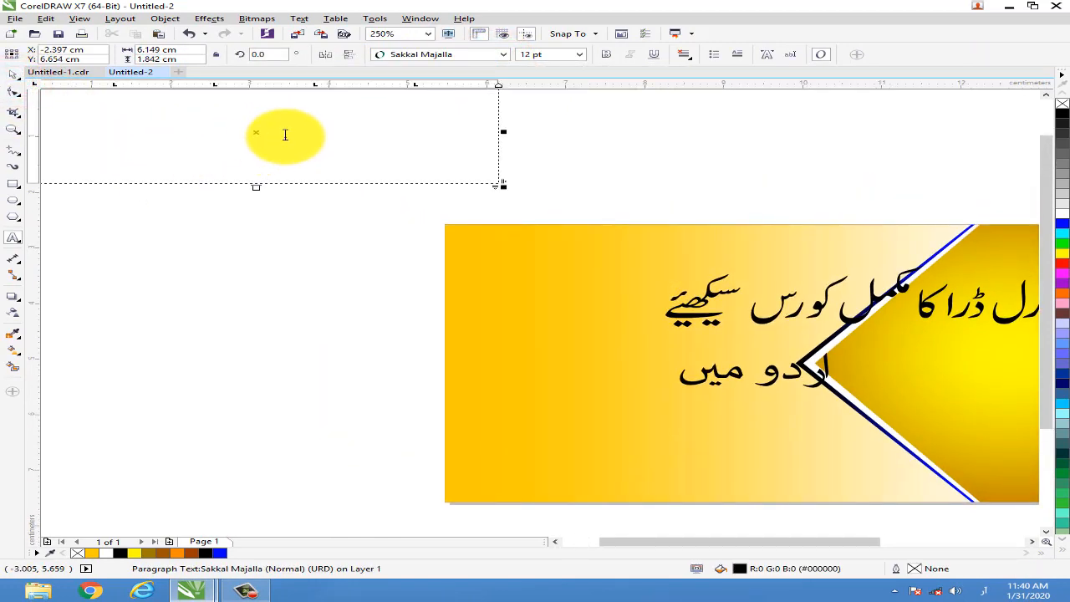
{"action": "key", "text": "ctrl+z"}
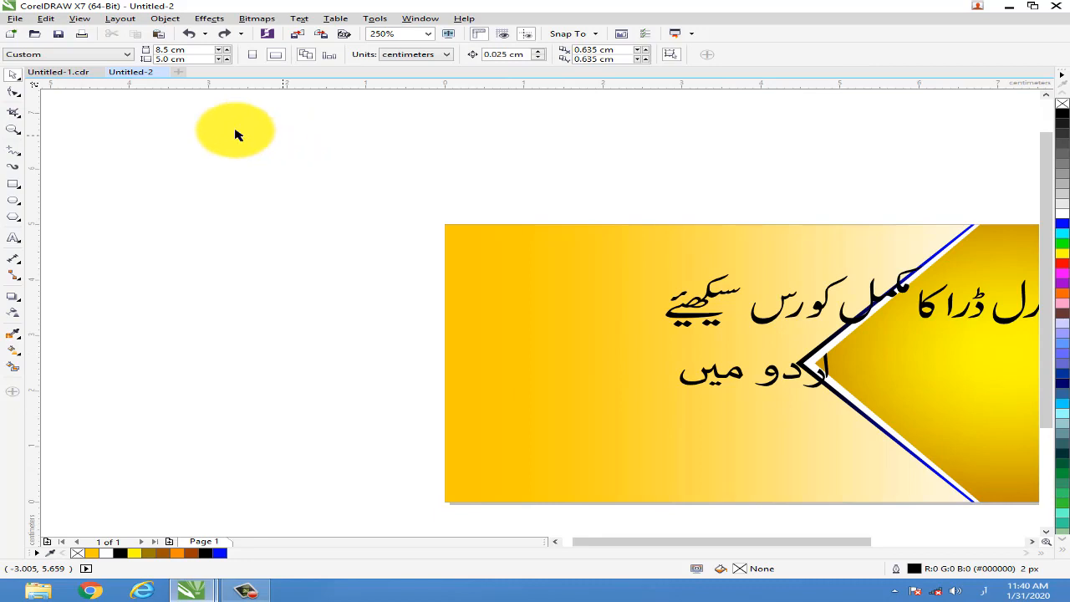
Change the font of the second text line, "اردو میں", to Jameel Noori Nastaleeq.
{"action": "left_click", "coordinate": [801, 375]}
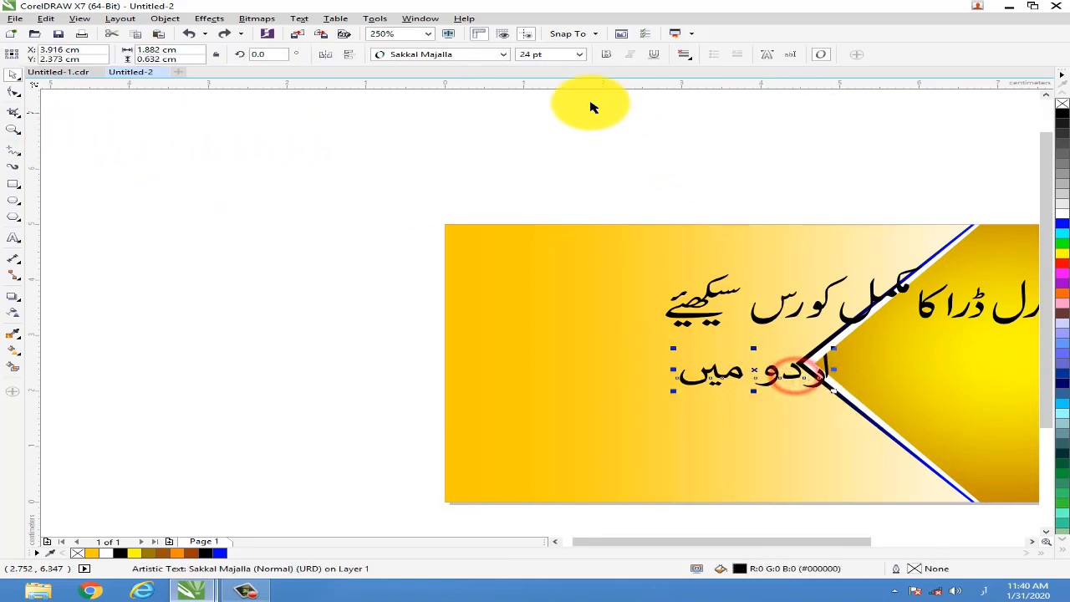
{"action": "left_click", "coordinate": [494, 54]}
{"action": "left_click", "coordinate": [496, 92]}
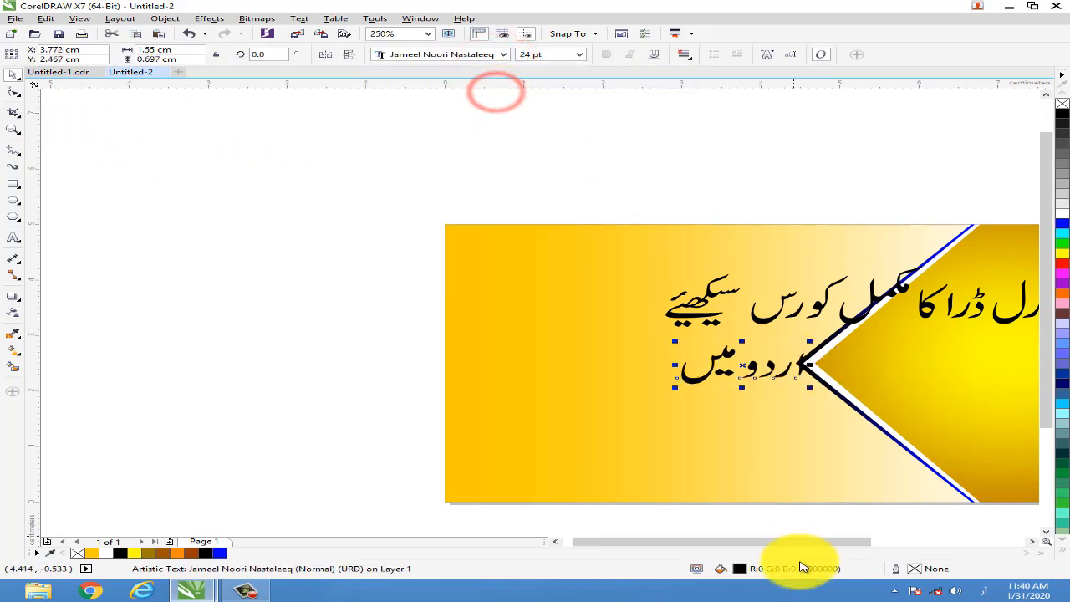
{"action": "left_click_drag", "start_coordinate": [811, 541], "coordinate": [861, 541]}
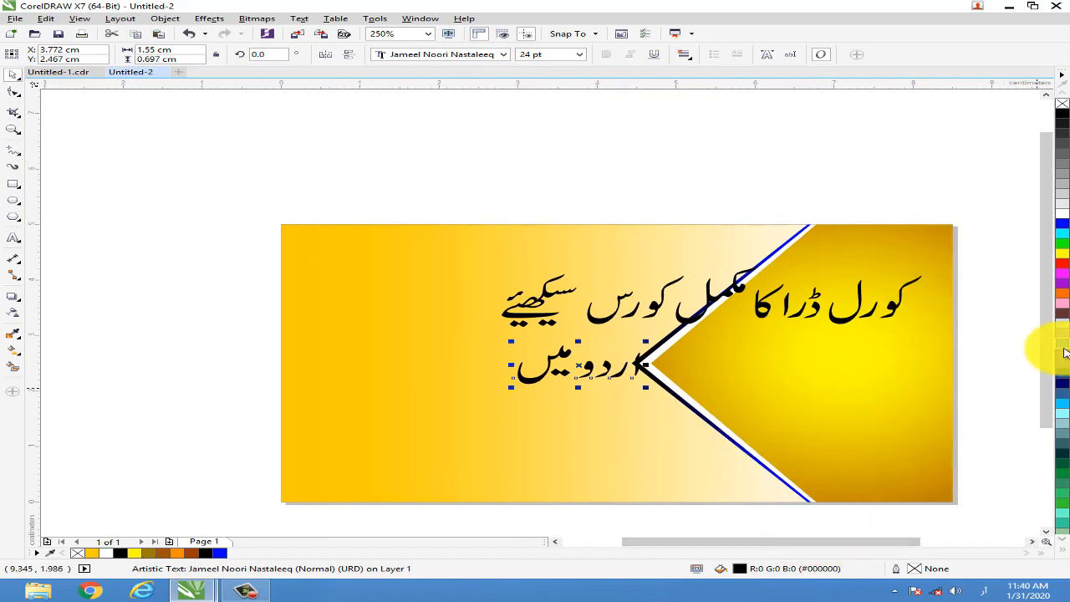
{"action": "left_click_drag", "start_coordinate": [1045, 349], "coordinate": [1029, 378]}
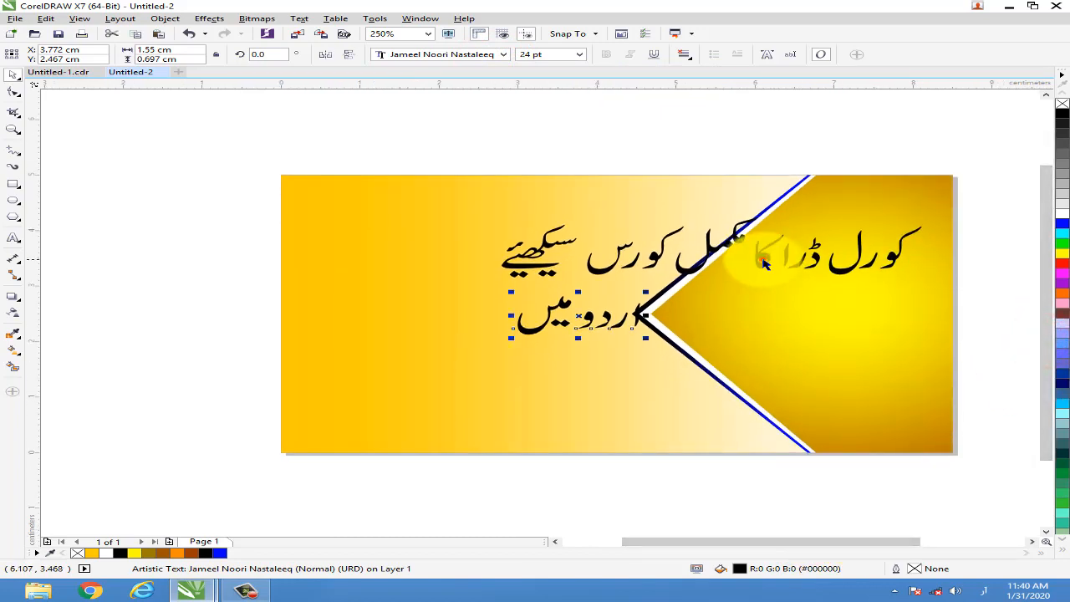
{"action": "left_click_drag", "start_coordinate": [762, 263], "coordinate": [641, 242]}
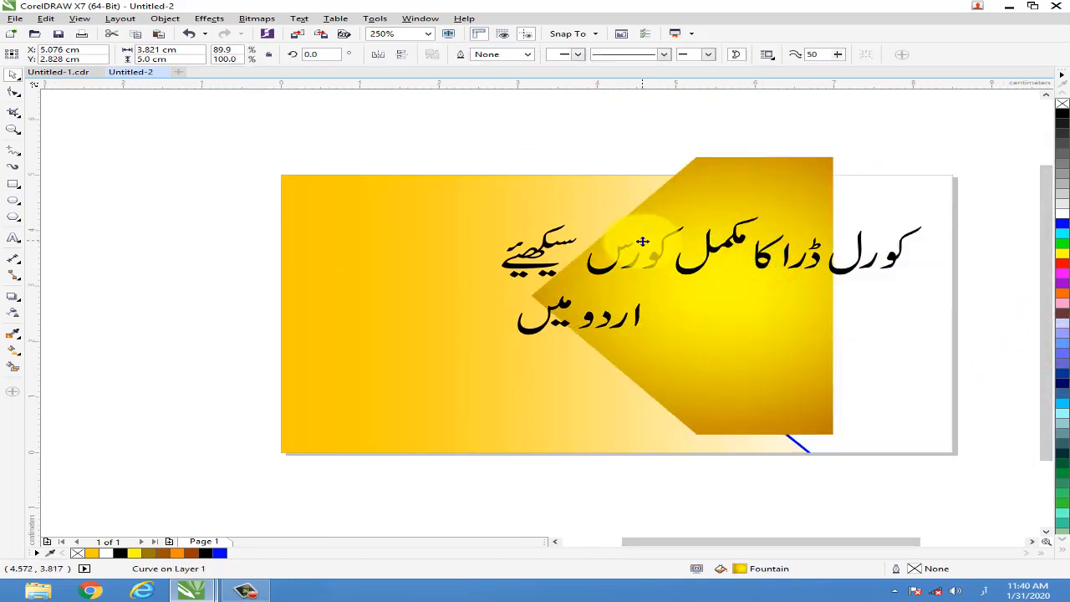
{"action": "key", "text": "ctrl+z"}
{"action": "left_click", "coordinate": [693, 146]}
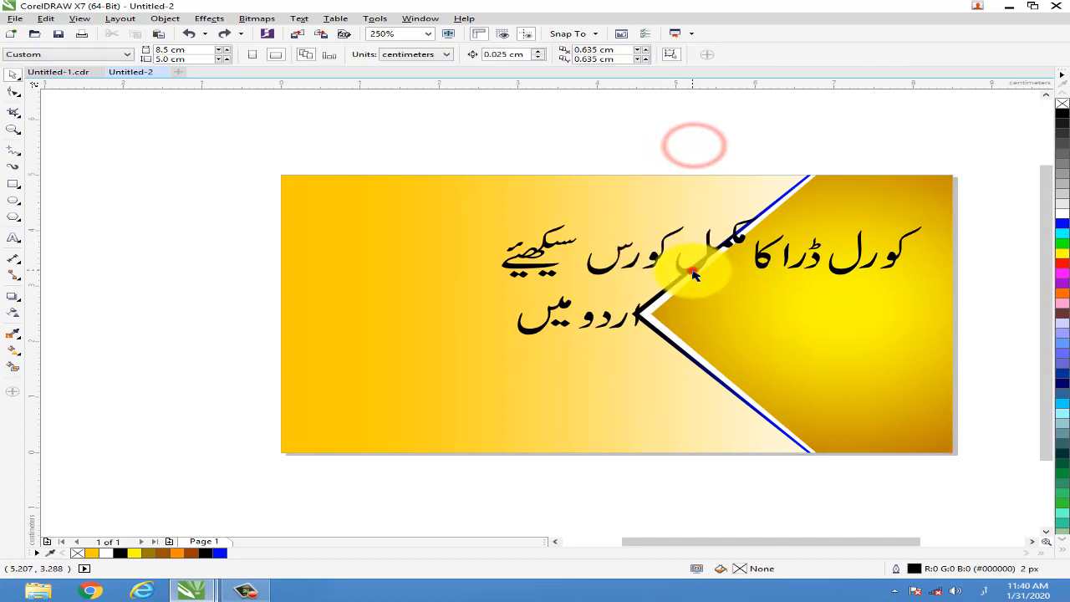
Move the heading to about X 3.06, Y 4.15 cm and the second text line to about X 1.27, Y 2.86 cm, clear of the pointed shapes.
{"action": "left_click_drag", "start_coordinate": [694, 274], "coordinate": [502, 241]}
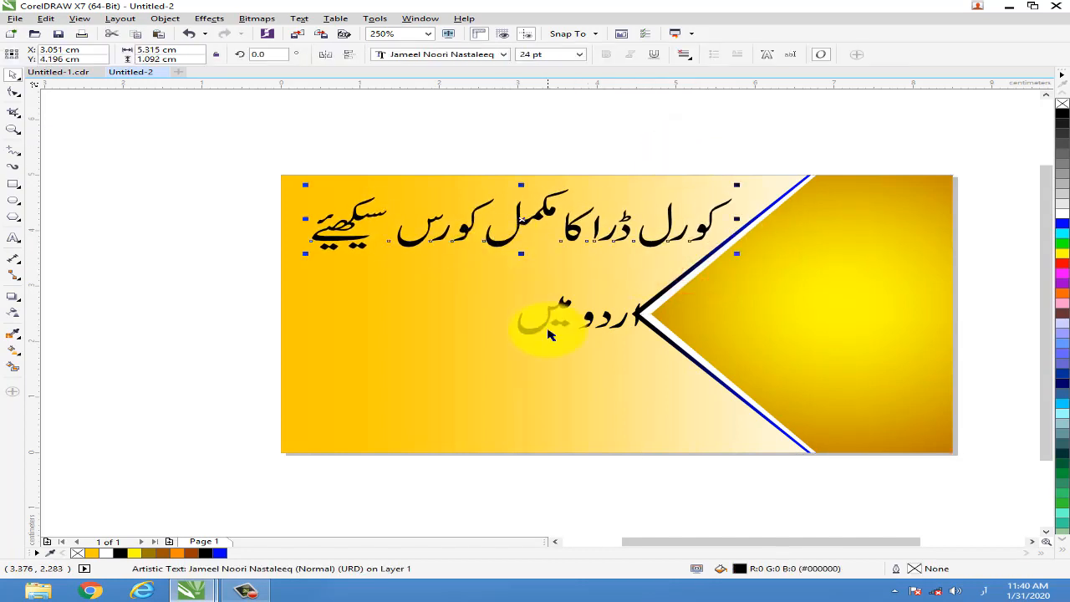
{"action": "left_click_drag", "start_coordinate": [495, 326], "coordinate": [331, 308]}
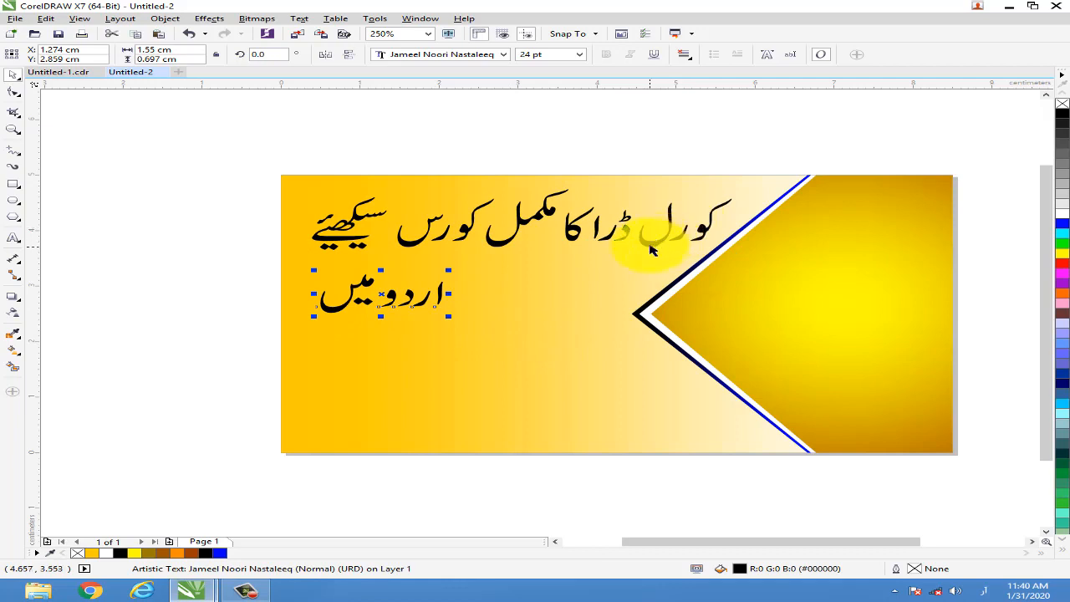
{"action": "left_click", "coordinate": [651, 241]}
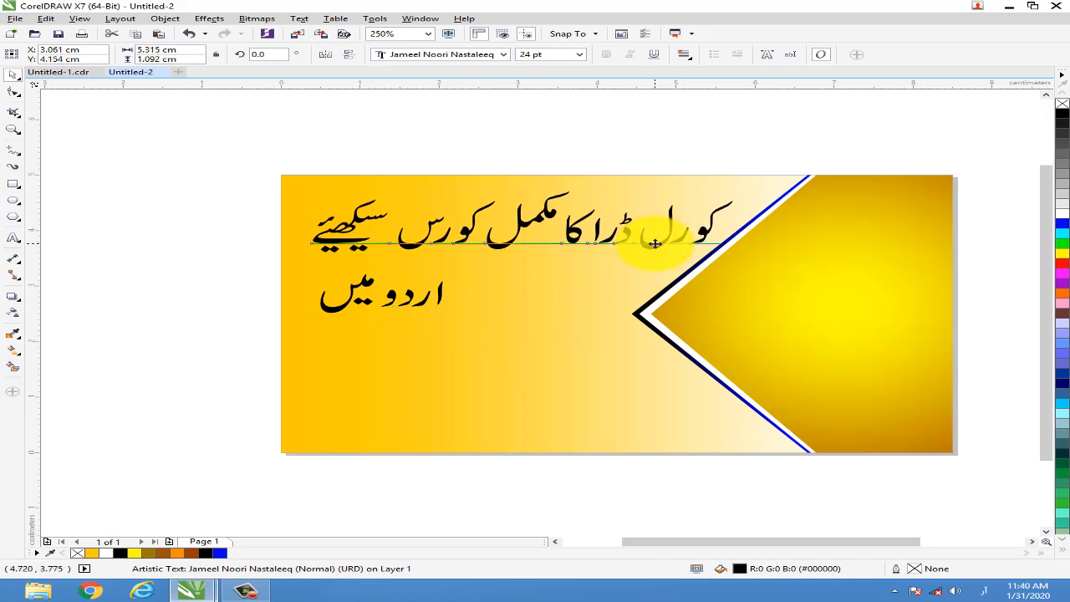
{"action": "left_click", "coordinate": [645, 135]}
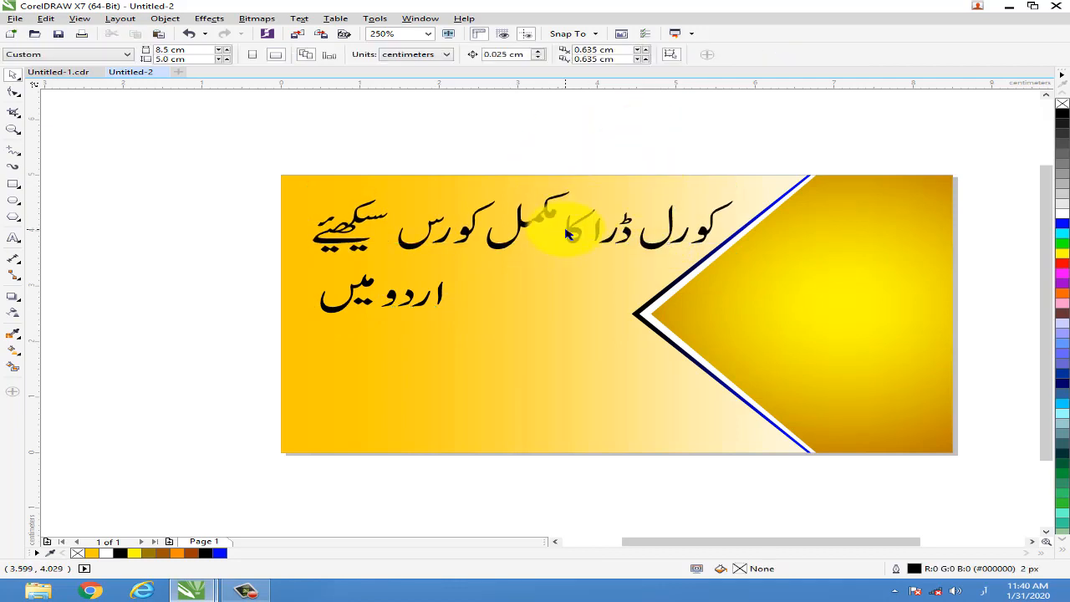
Select the Urdu heading and add the Outline flyout to the toolbox.
{"action": "left_click", "coordinate": [567, 234]}
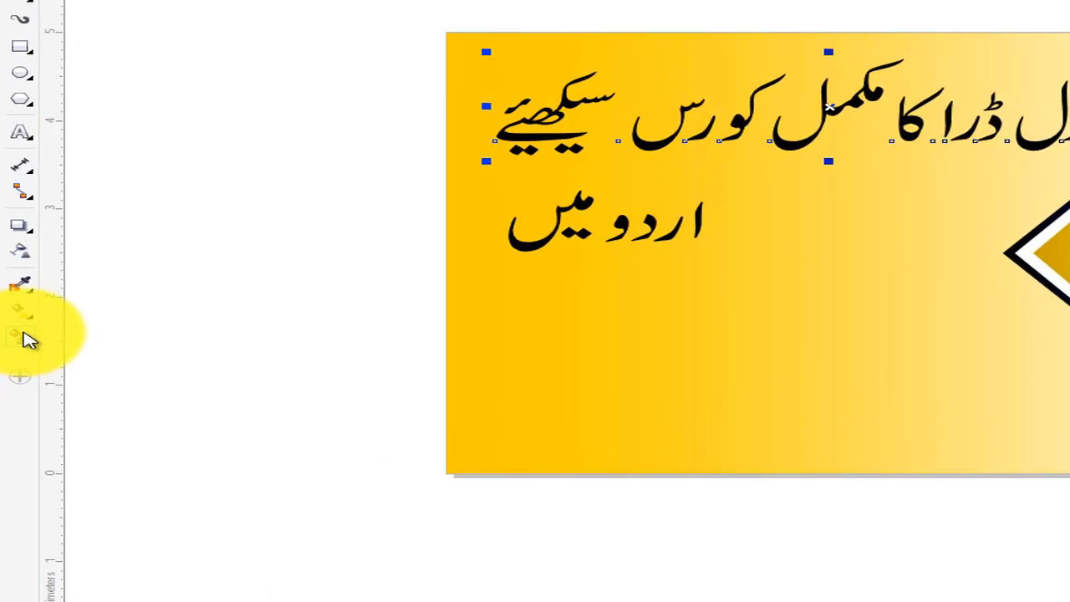
{"action": "left_click", "coordinate": [13, 390]}
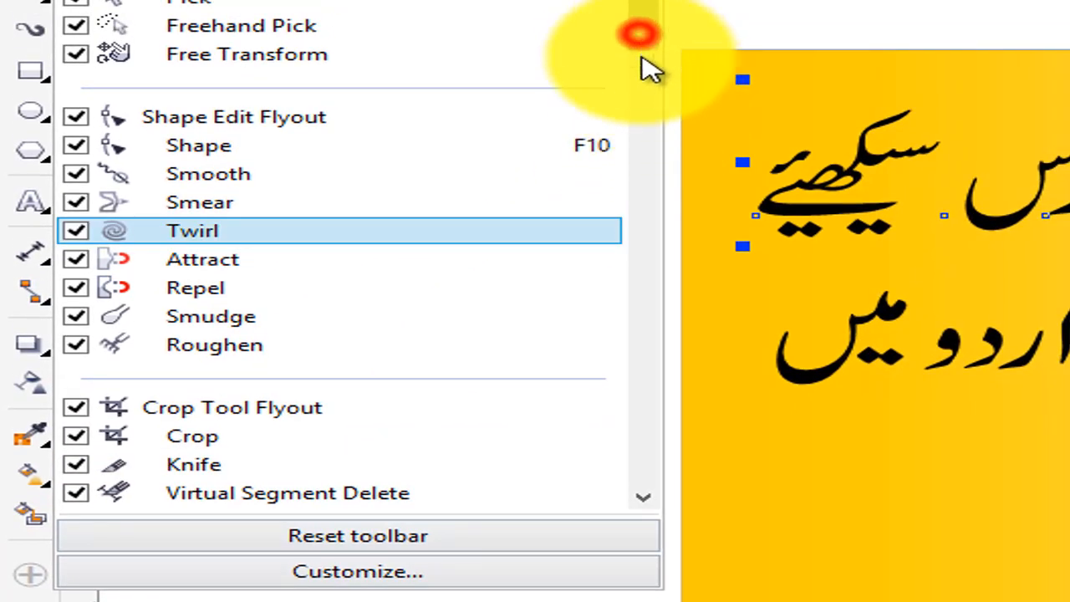
{"action": "left_click_drag", "start_coordinate": [641, 57], "coordinate": [681, 533]}
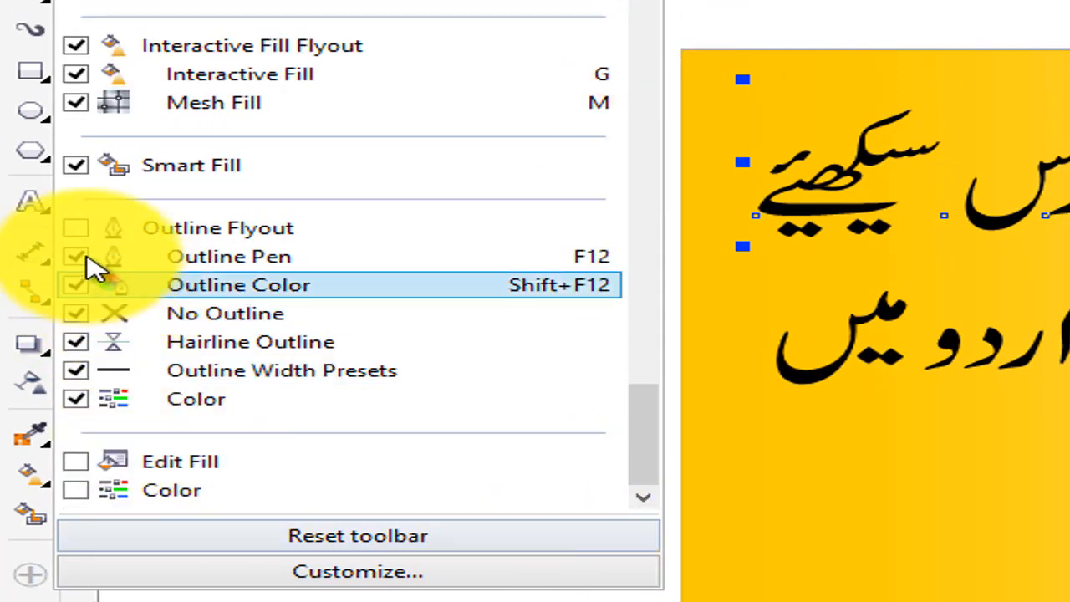
{"action": "left_click", "coordinate": [75, 228]}
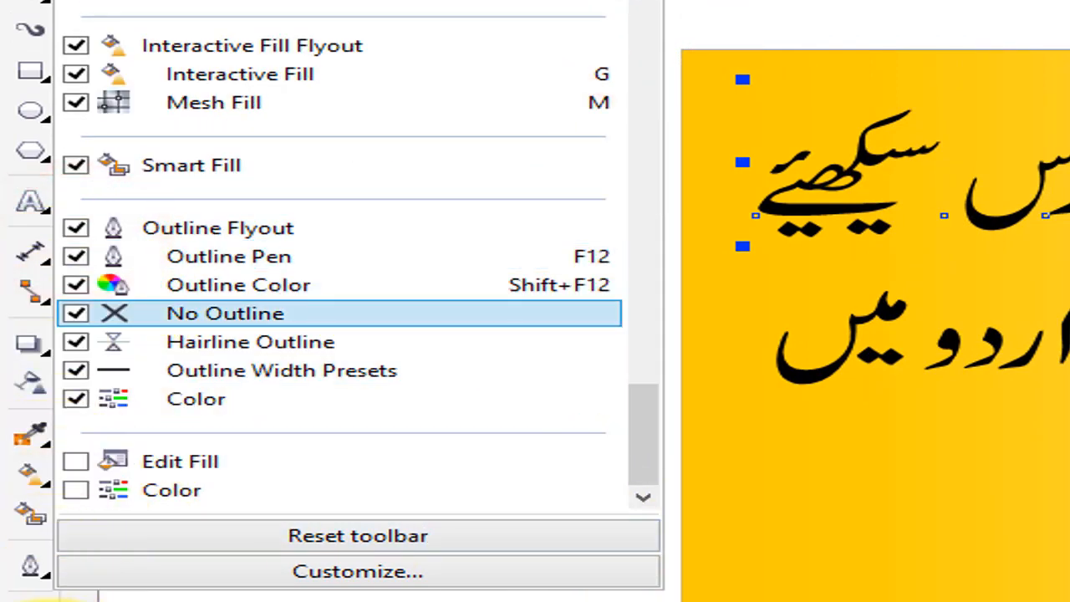
{"action": "left_click", "coordinate": [48, 560]}
Open the Outline Pen settings for the heading and set the outline width to 4 px.
{"action": "left_click", "coordinate": [53, 576]}
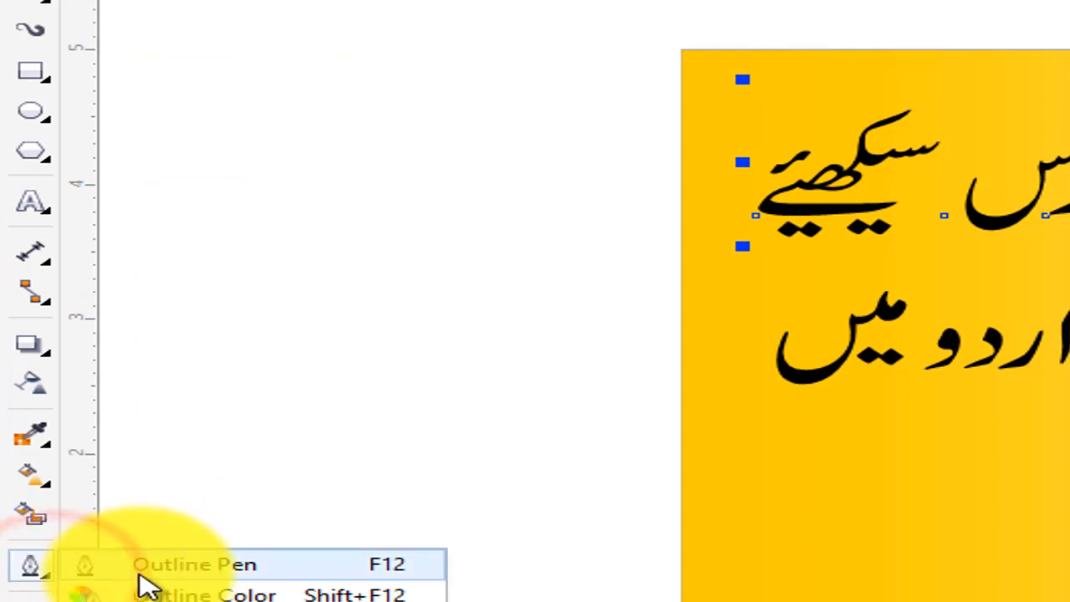
{"action": "left_click", "coordinate": [303, 562]}
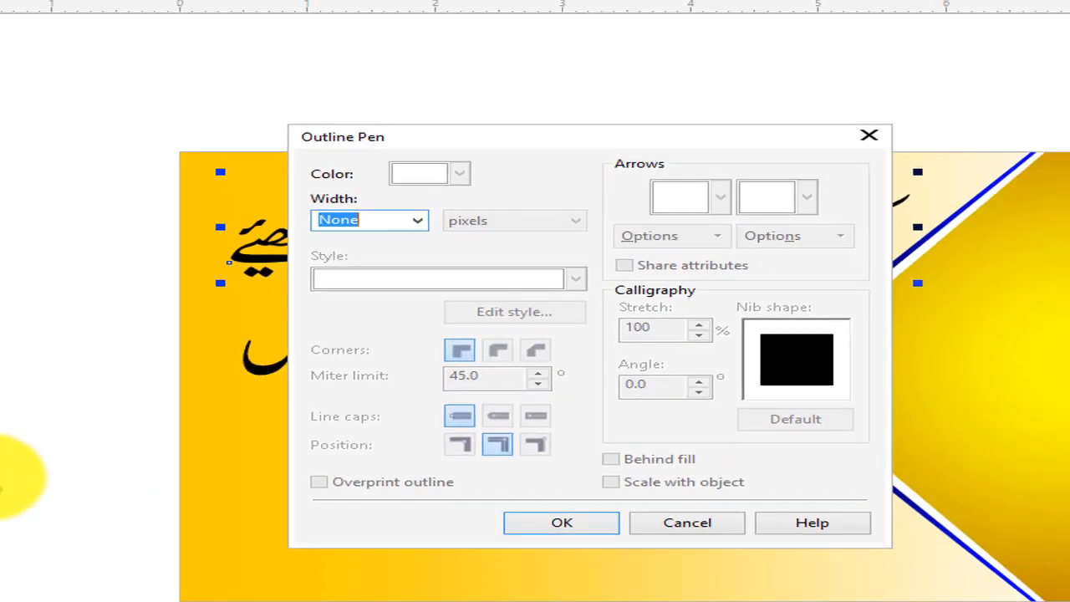
{"action": "left_click", "coordinate": [418, 219]}
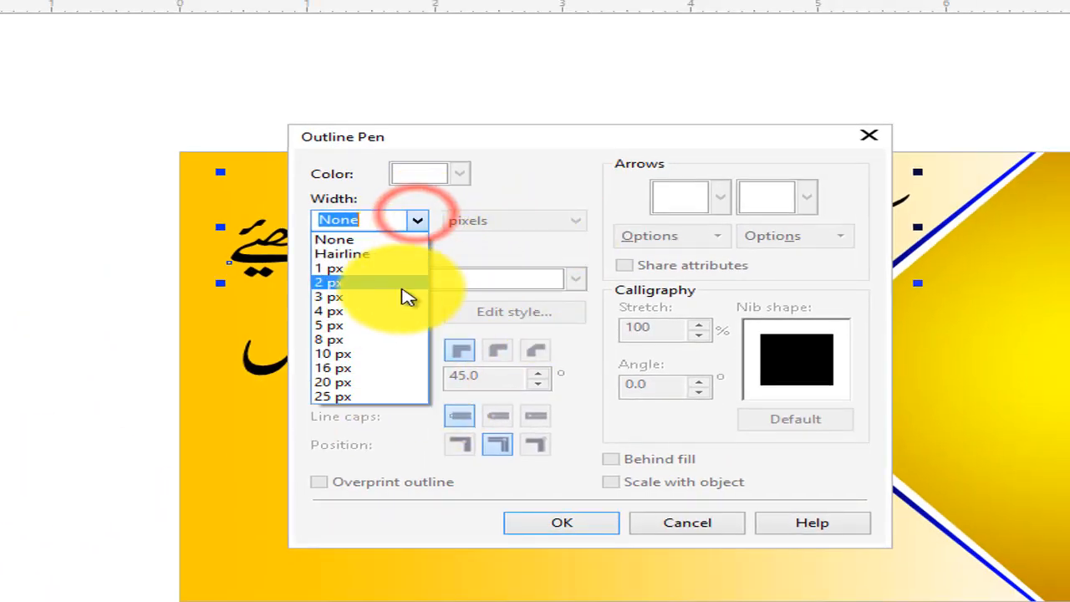
{"action": "left_click", "coordinate": [377, 319]}
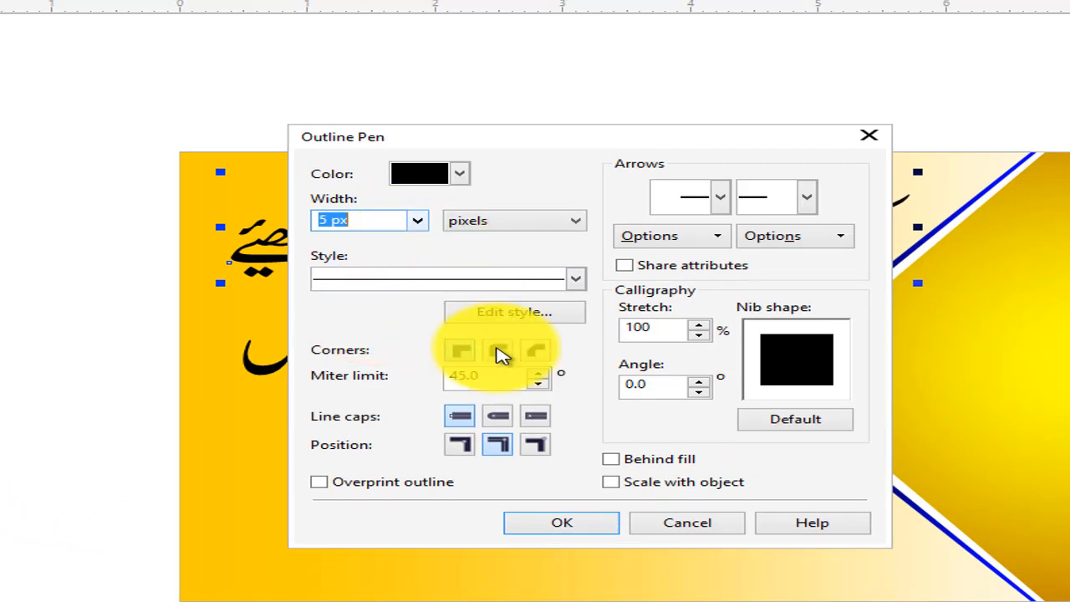
{"action": "left_click", "coordinate": [420, 222]}
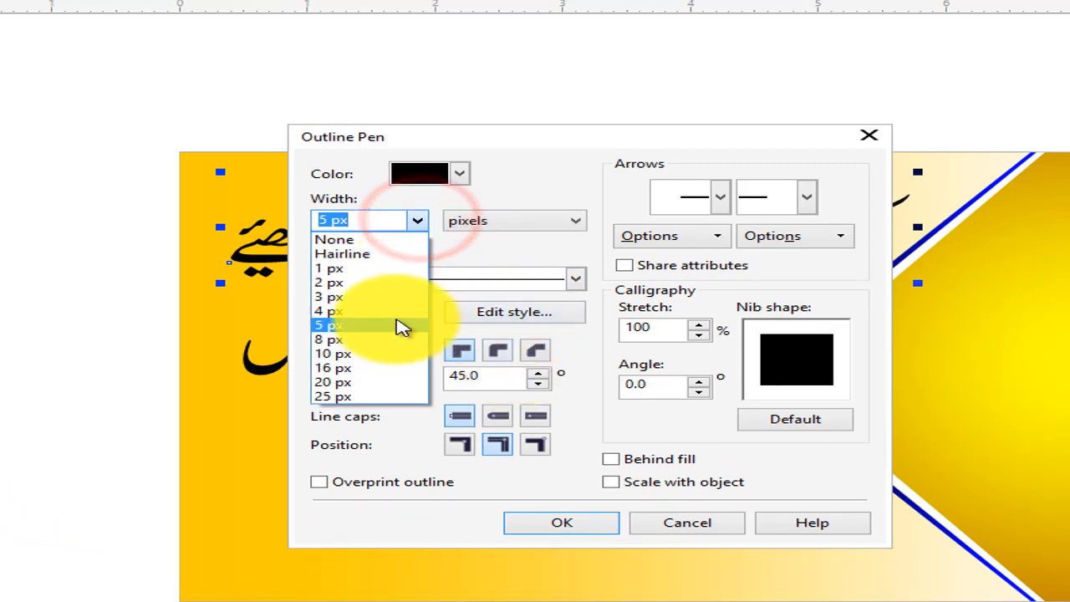
{"action": "left_click", "coordinate": [392, 308]}
Give the heading's outline round corners, round line caps and the outside position, with Behind fill and Scale with object enabled.
{"action": "left_click", "coordinate": [499, 351]}
{"action": "left_click", "coordinate": [498, 416]}
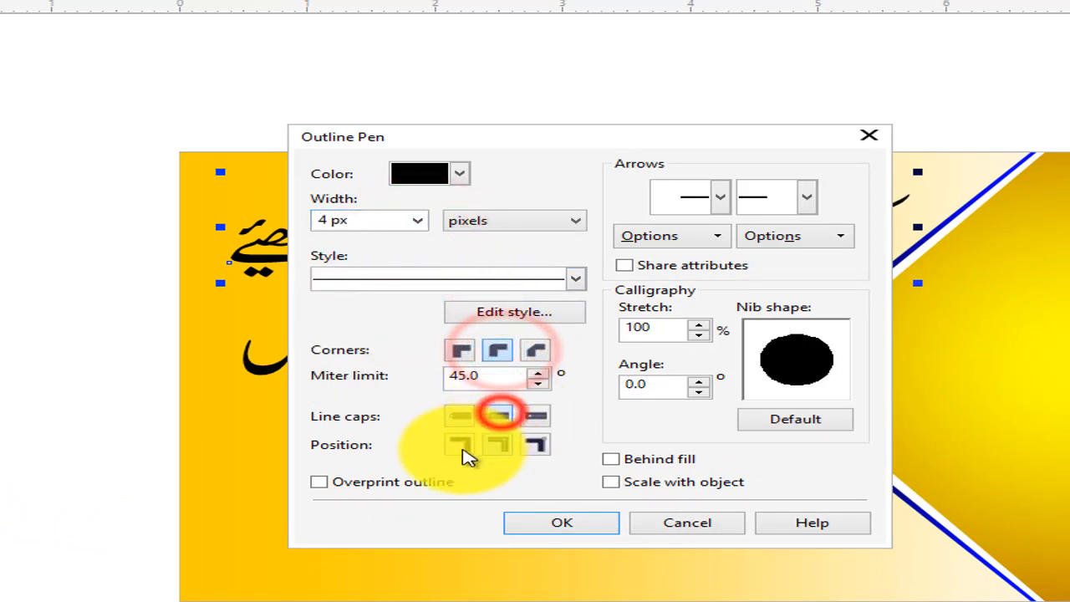
{"action": "left_click", "coordinate": [459, 444]}
{"action": "left_click", "coordinate": [635, 460]}
{"action": "left_click", "coordinate": [650, 483]}
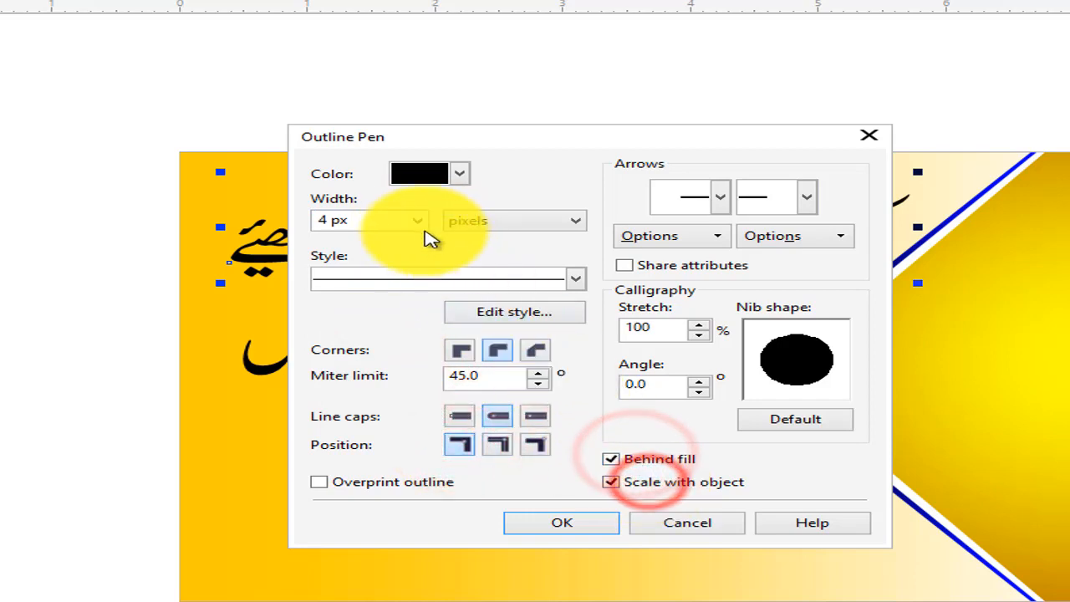
Set the Urdu heading's outline colour to red and apply the outline settings.
{"action": "left_click", "coordinate": [452, 171]}
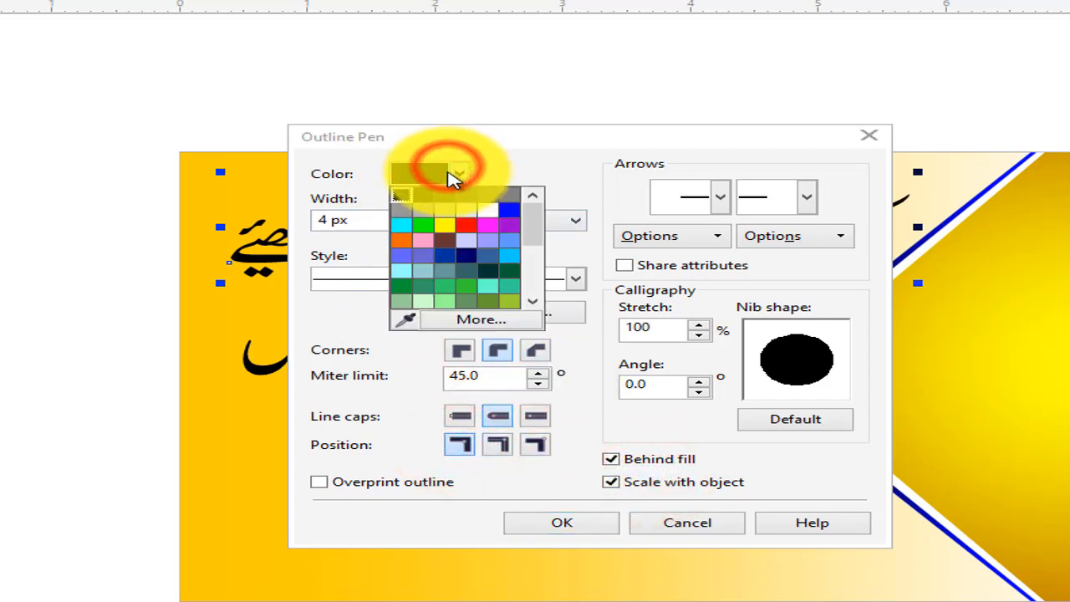
{"action": "left_click", "coordinate": [466, 226]}
{"action": "left_click", "coordinate": [569, 523]}
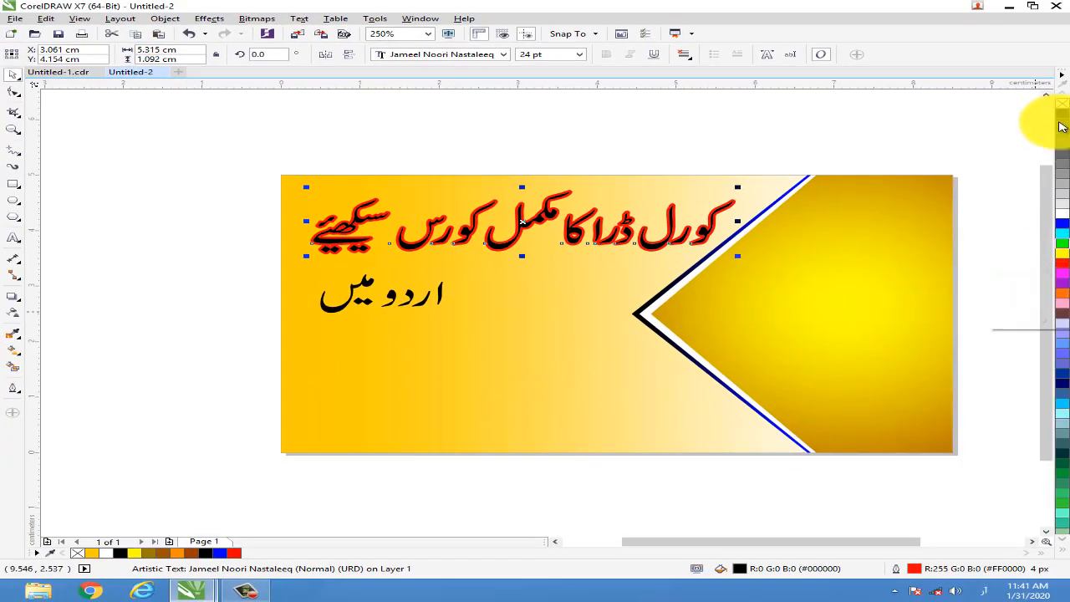
Fill the Urdu heading with yellow inside its red outline, and deselect it.
{"action": "left_click", "coordinate": [1061, 114]}
{"action": "left_click", "coordinate": [1061, 261]}
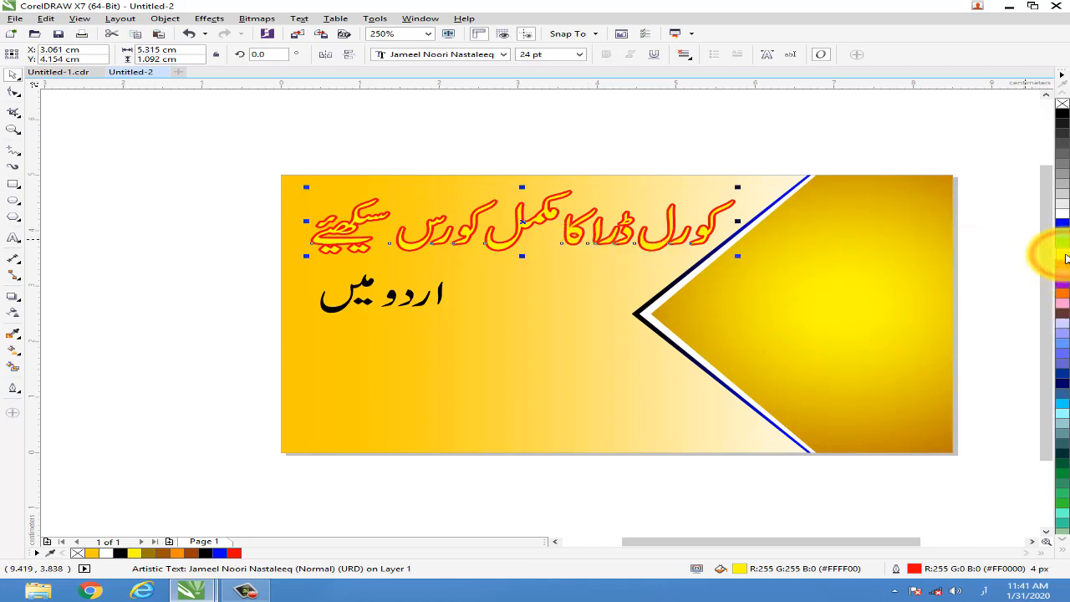
{"action": "right_click", "coordinate": [1064, 261]}
{"action": "left_click", "coordinate": [1066, 269]}
{"action": "right_click", "coordinate": [1065, 269]}
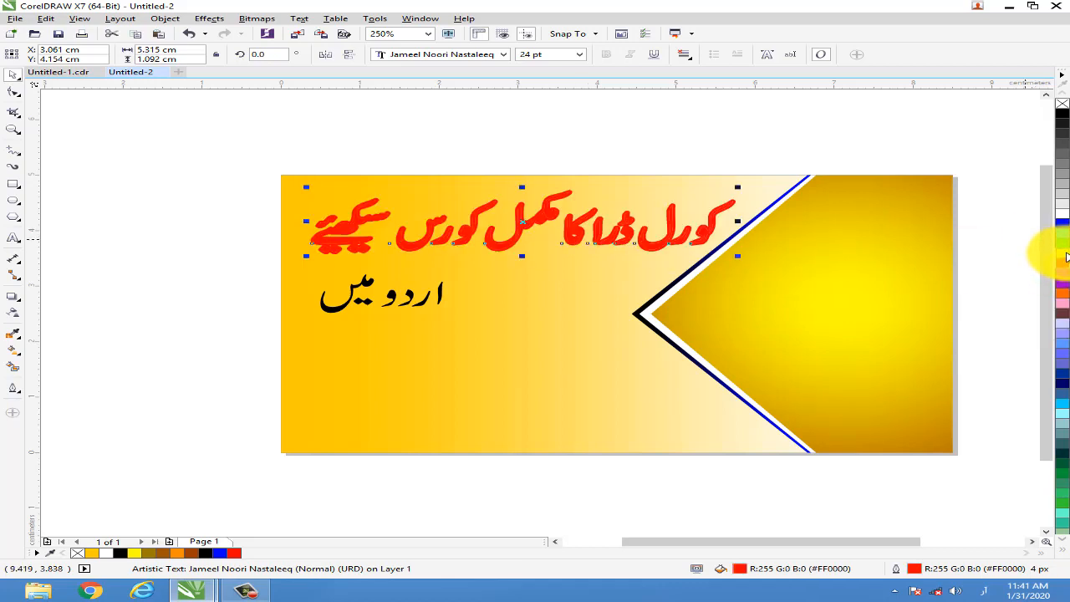
{"action": "left_click", "coordinate": [1061, 260]}
{"action": "left_click", "coordinate": [635, 116]}
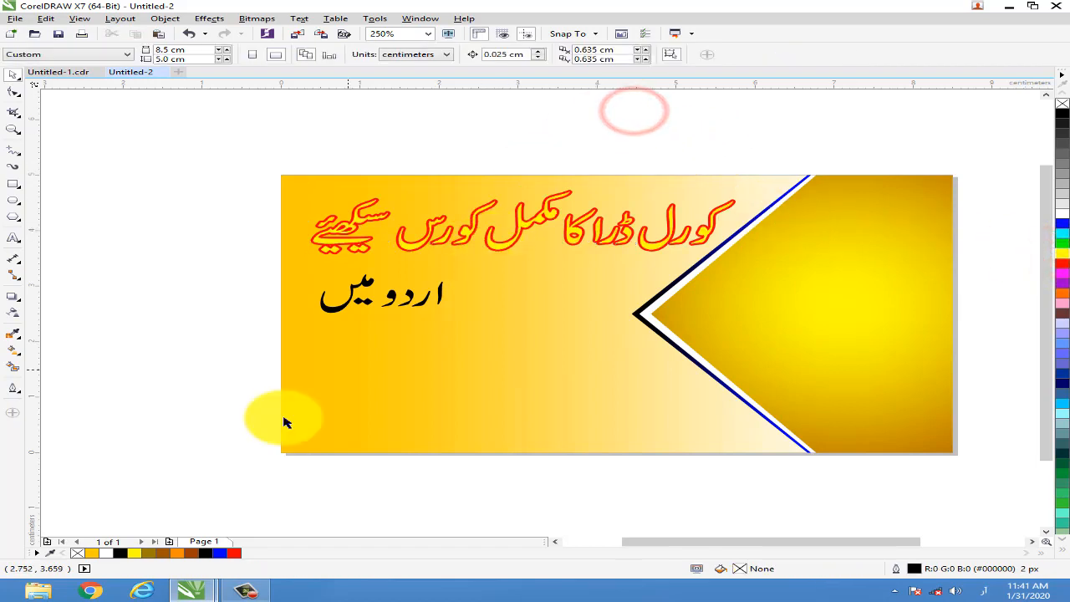
Open the Outline Pen settings for the second Urdu text line and set the outline width to 4 px.
{"action": "mouse_move", "coordinate": [197, 595]}
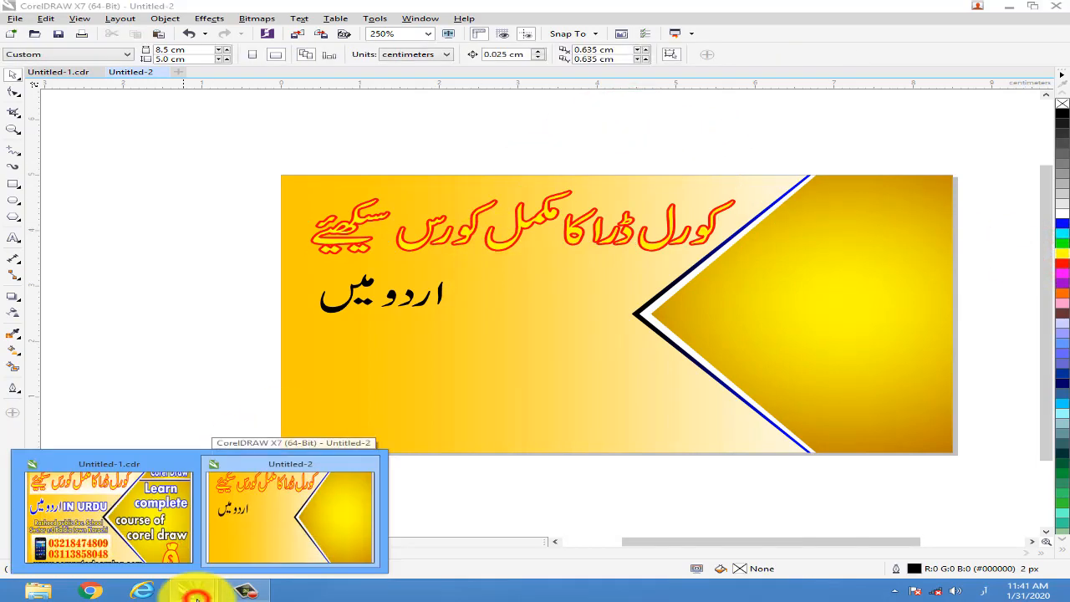
{"action": "left_click", "coordinate": [171, 301]}
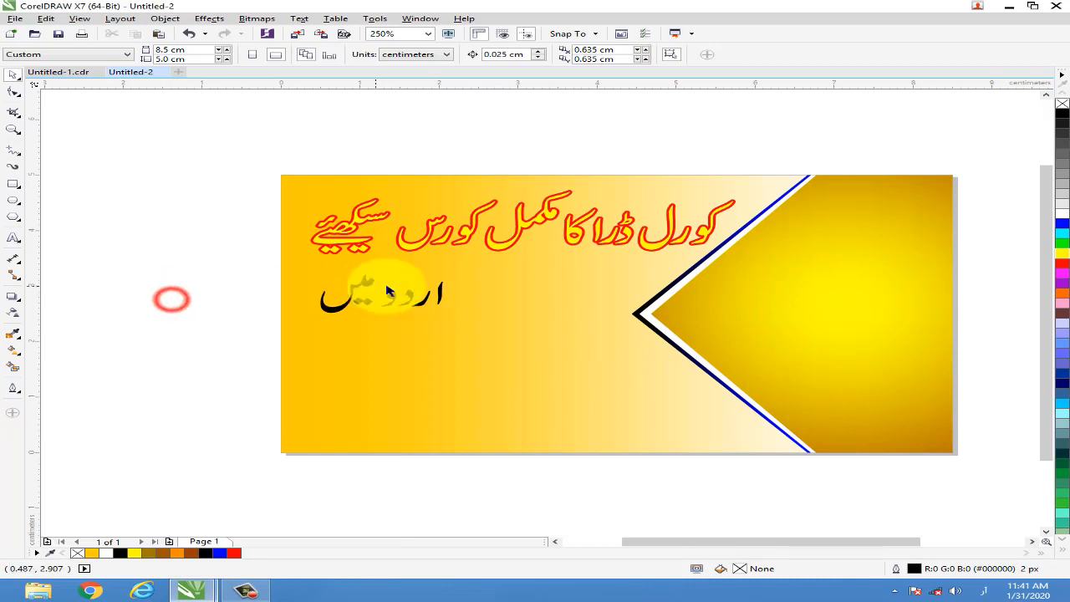
{"action": "left_click", "coordinate": [342, 309]}
{"action": "key", "text": "F12"}
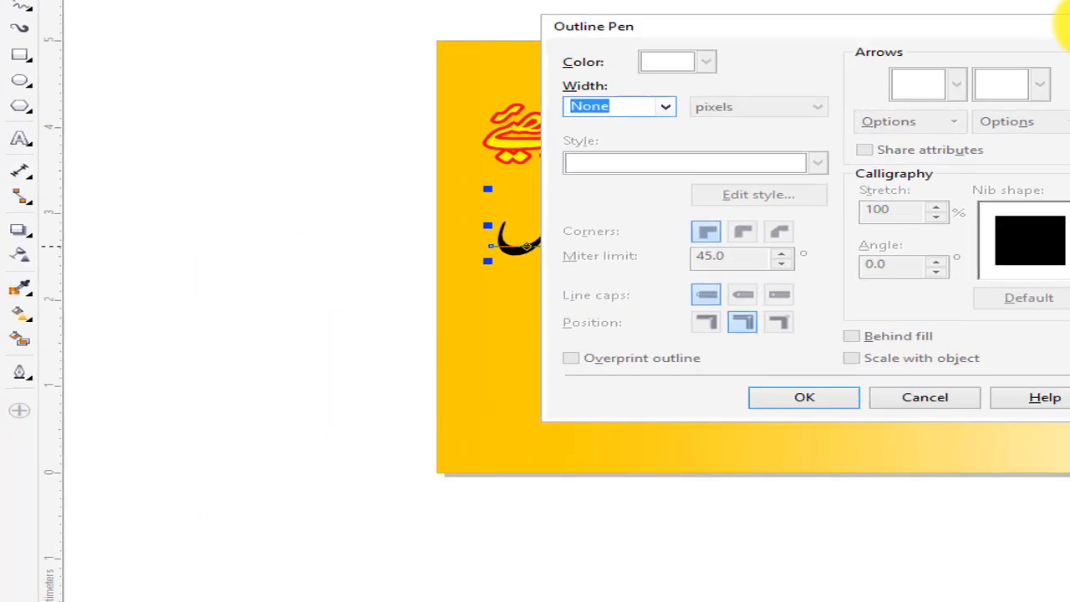
{"action": "left_click", "coordinate": [707, 165]}
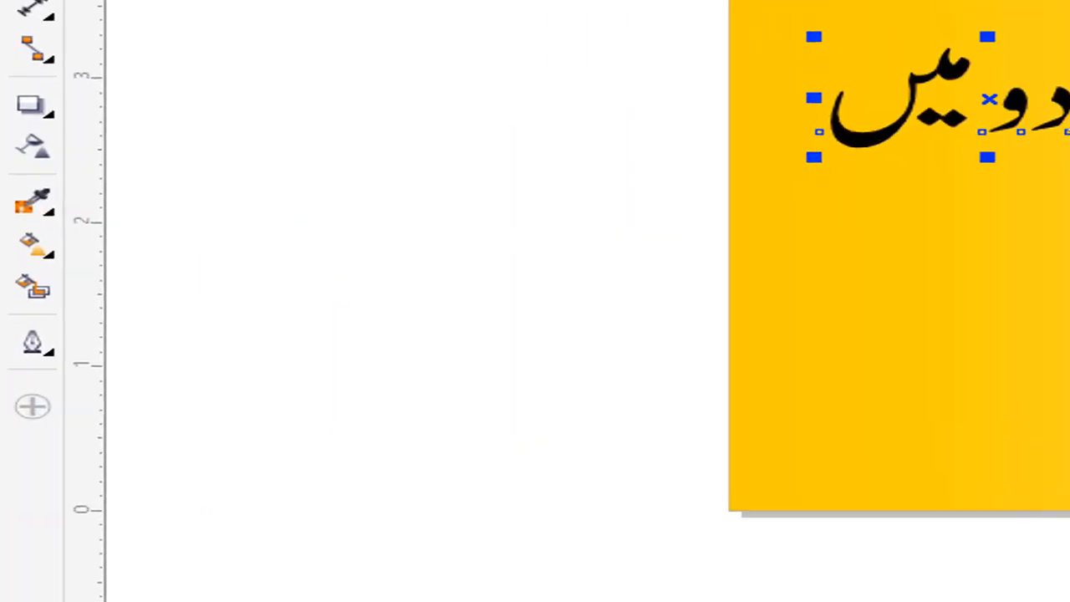
{"action": "left_click", "coordinate": [72, 355]}
{"action": "left_click", "coordinate": [201, 326]}
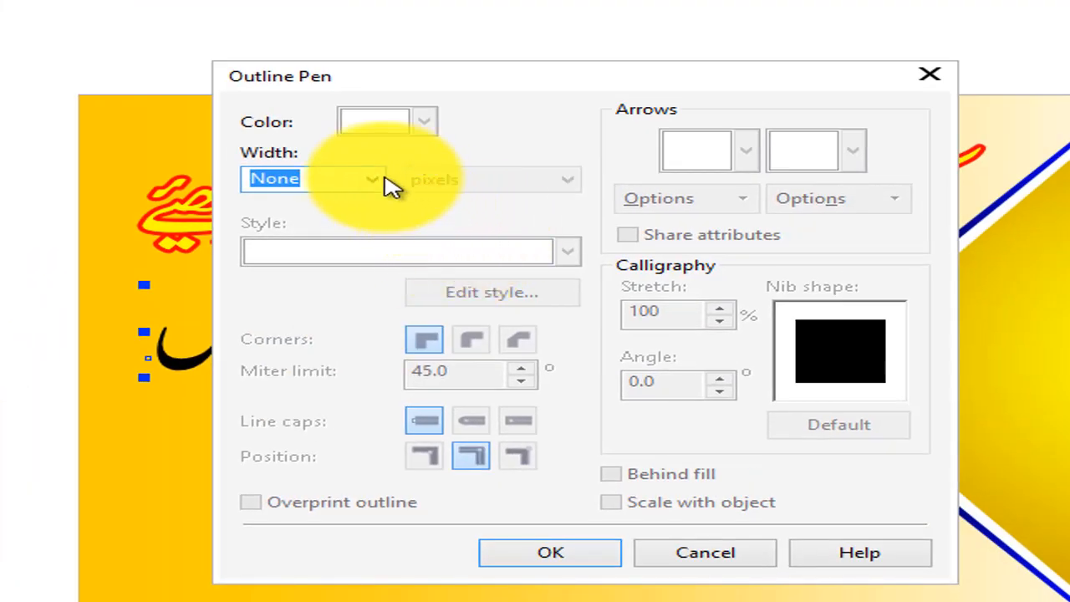
{"action": "left_click", "coordinate": [386, 184]}
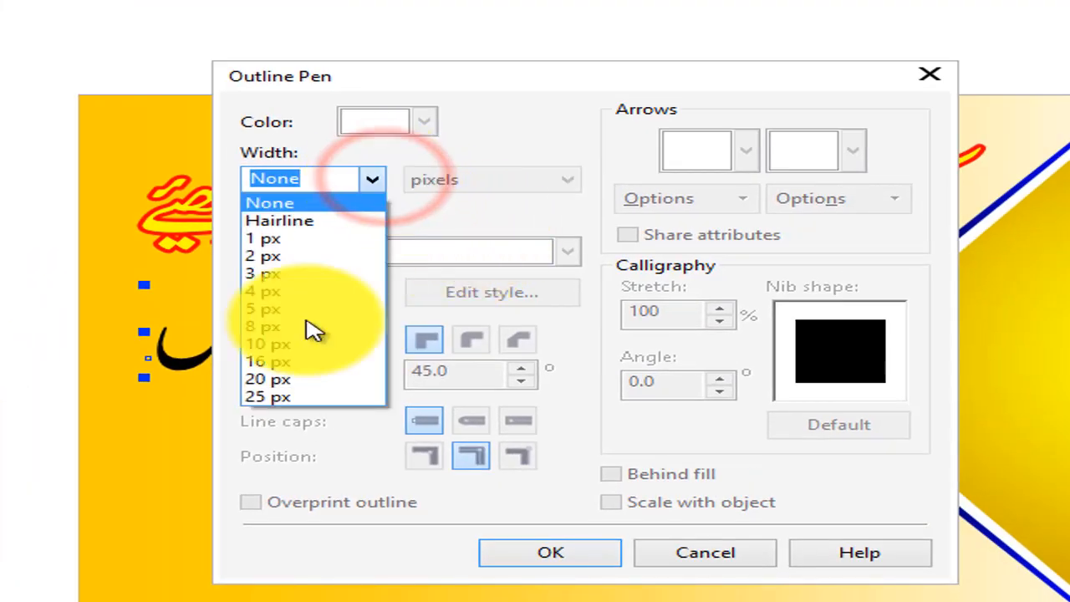
{"action": "left_click", "coordinate": [284, 295]}
Give the second line's outline round corners, round line caps and the outside position, with Behind fill and Scale with object enabled.
{"action": "left_click", "coordinate": [471, 338]}
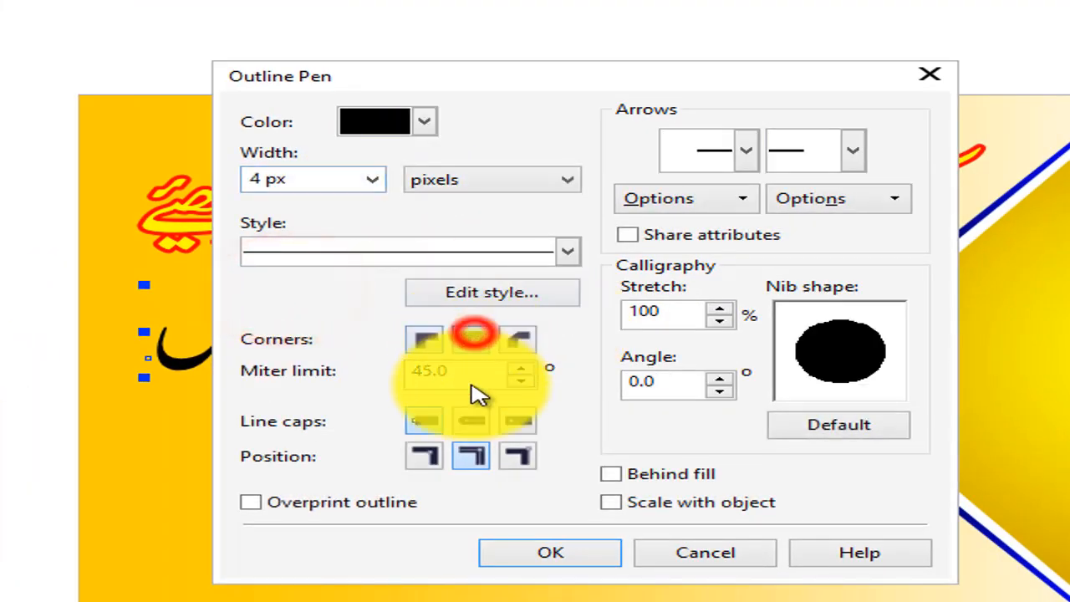
{"action": "left_click", "coordinate": [471, 420]}
{"action": "left_click", "coordinate": [426, 455]}
{"action": "left_click", "coordinate": [673, 474]}
{"action": "left_click", "coordinate": [690, 500]}
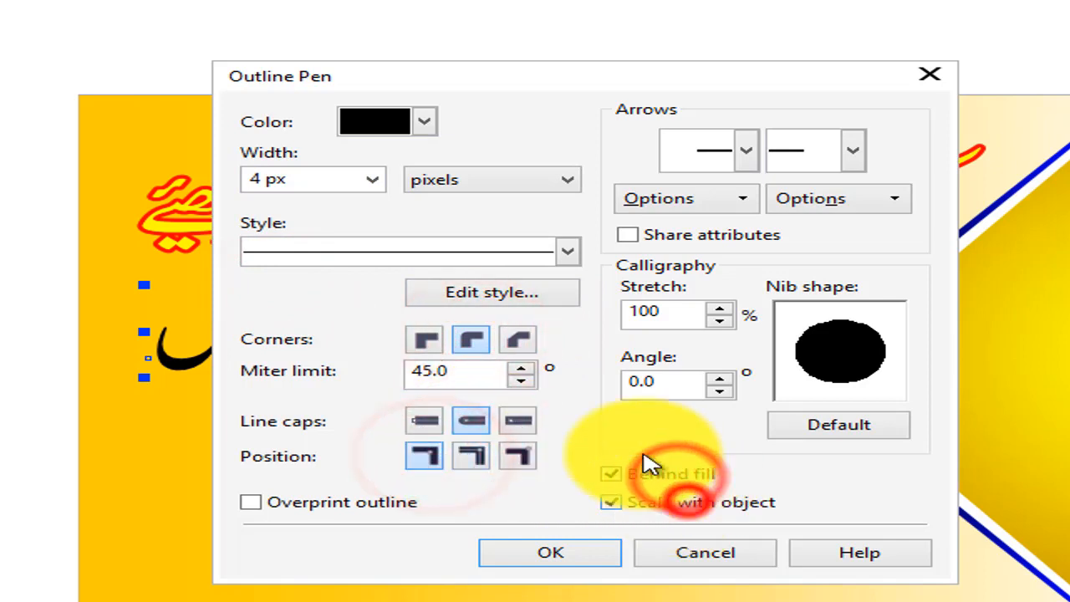
Make the second Urdu line's outline white and fill its letters with blue.
{"action": "left_click", "coordinate": [403, 132]}
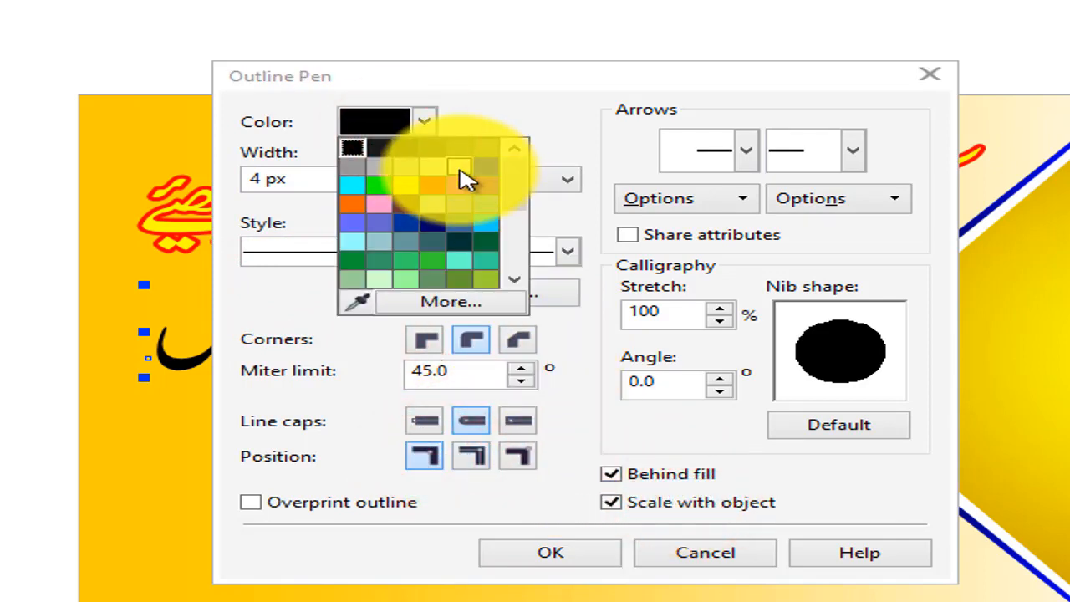
{"action": "left_click", "coordinate": [464, 176]}
{"action": "left_click", "coordinate": [530, 562]}
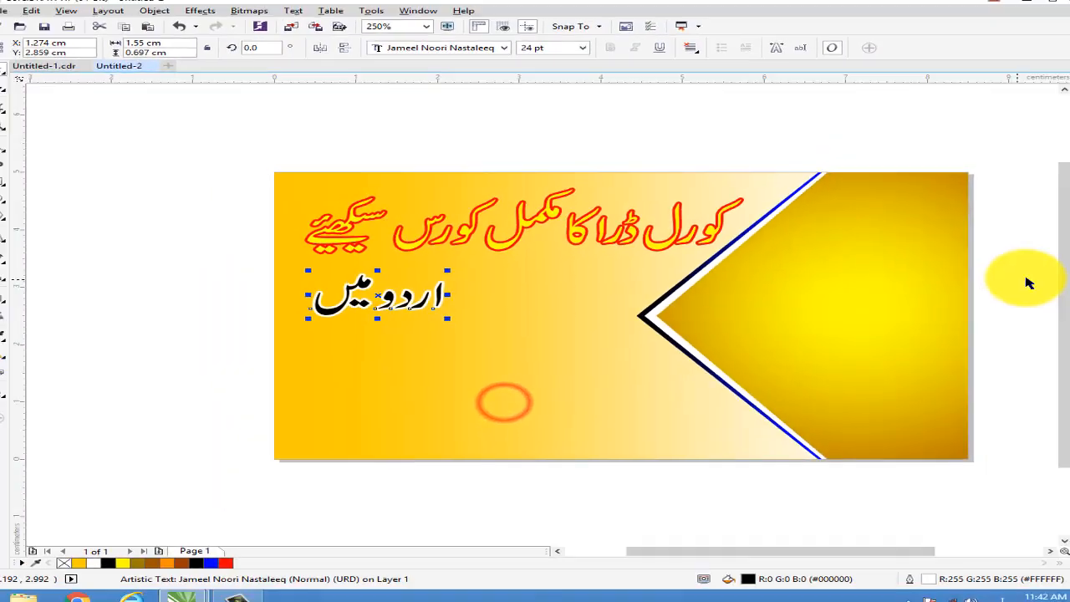
{"action": "left_click", "coordinate": [1062, 222]}
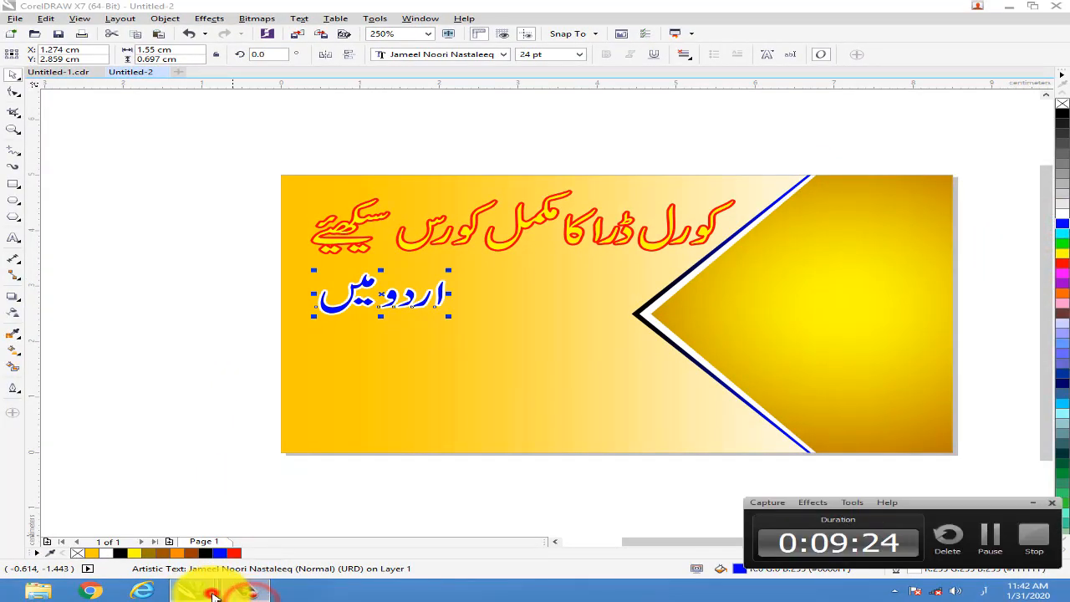
{"action": "mouse_move", "coordinate": [208, 593]}
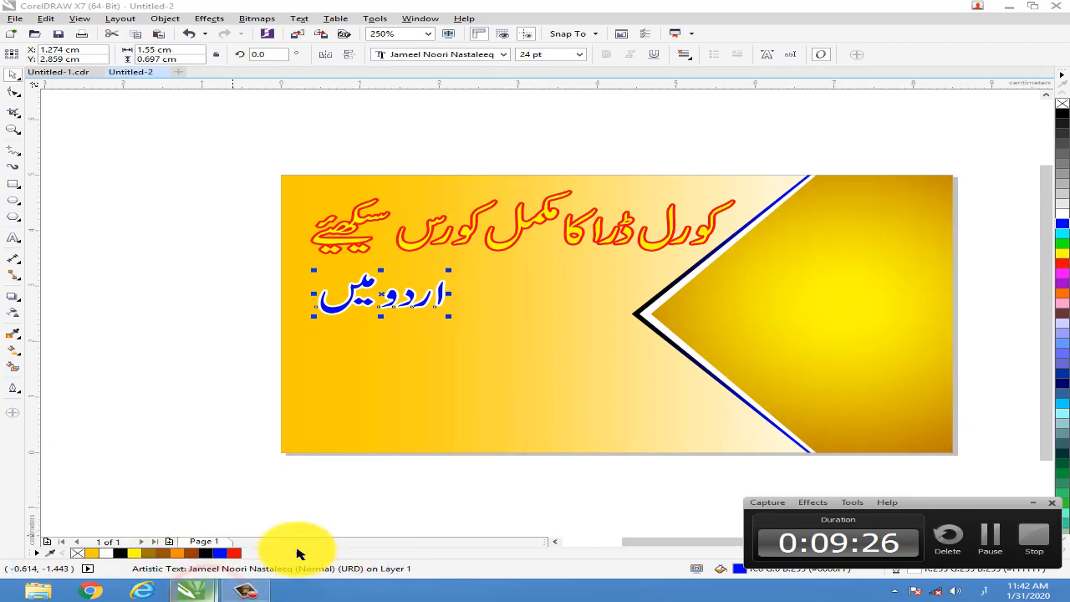
{"action": "left_click", "coordinate": [1033, 506]}
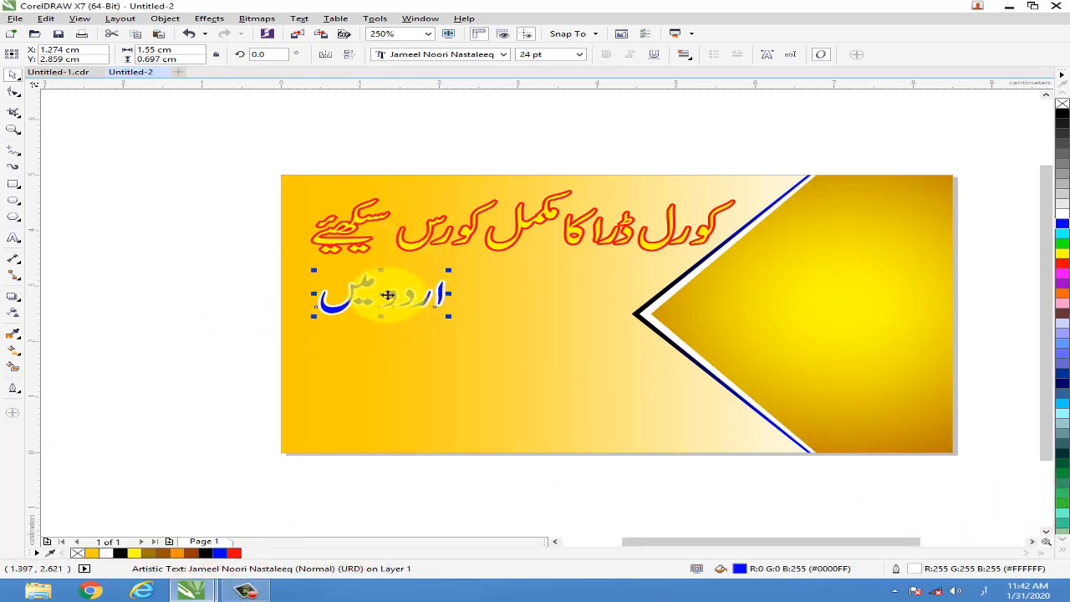
Shift the second Urdu line slightly left and add the 24 pt Arial text "in urdu" below and to its right.
{"action": "left_click", "coordinate": [380, 298]}
{"action": "left_click_drag", "start_coordinate": [374, 297], "coordinate": [377, 298]}
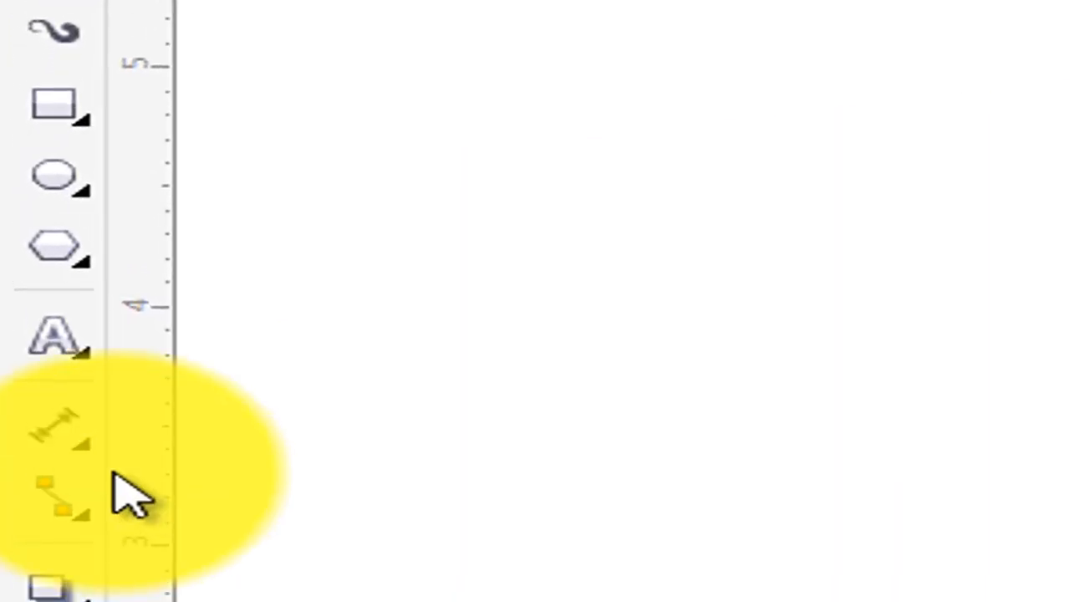
{"action": "left_click", "coordinate": [14, 238]}
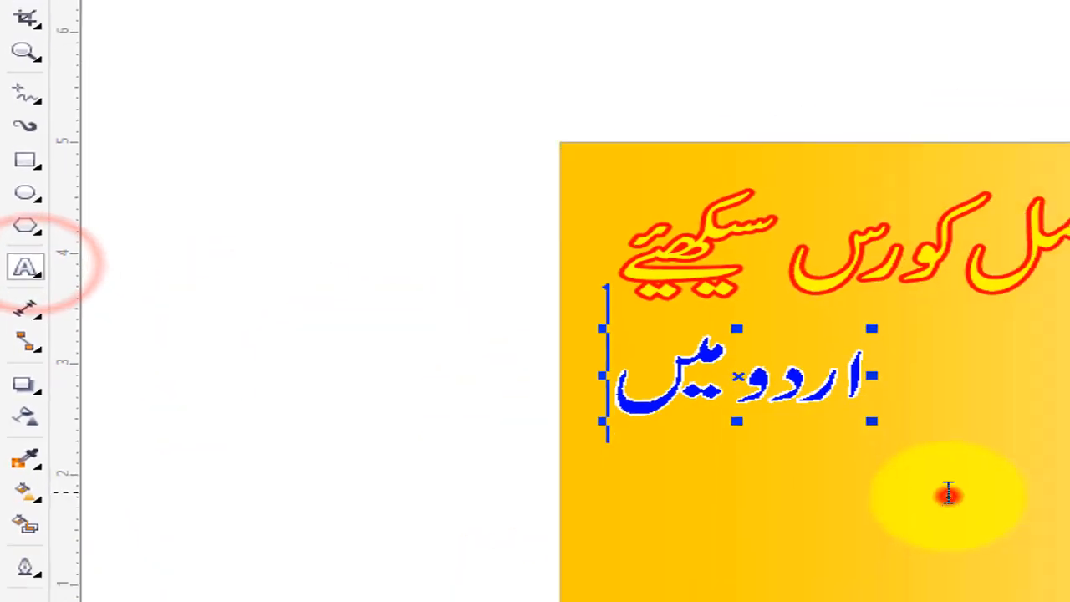
{"action": "left_click", "coordinate": [476, 351]}
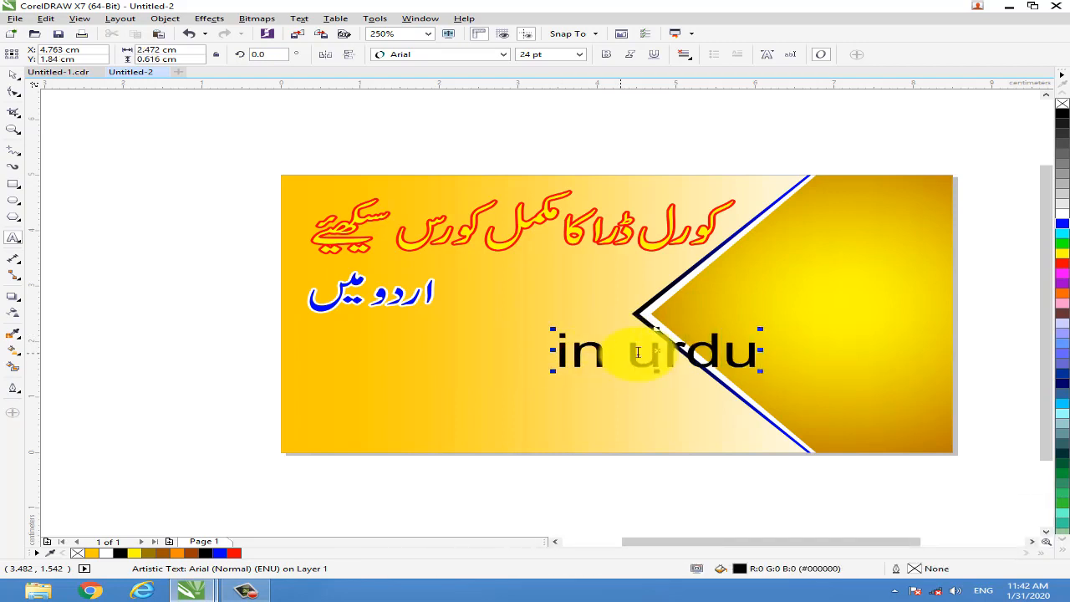
Select the "in urdu" text as an object and open its Change Case options.
{"action": "left_click", "coordinate": [13, 75]}
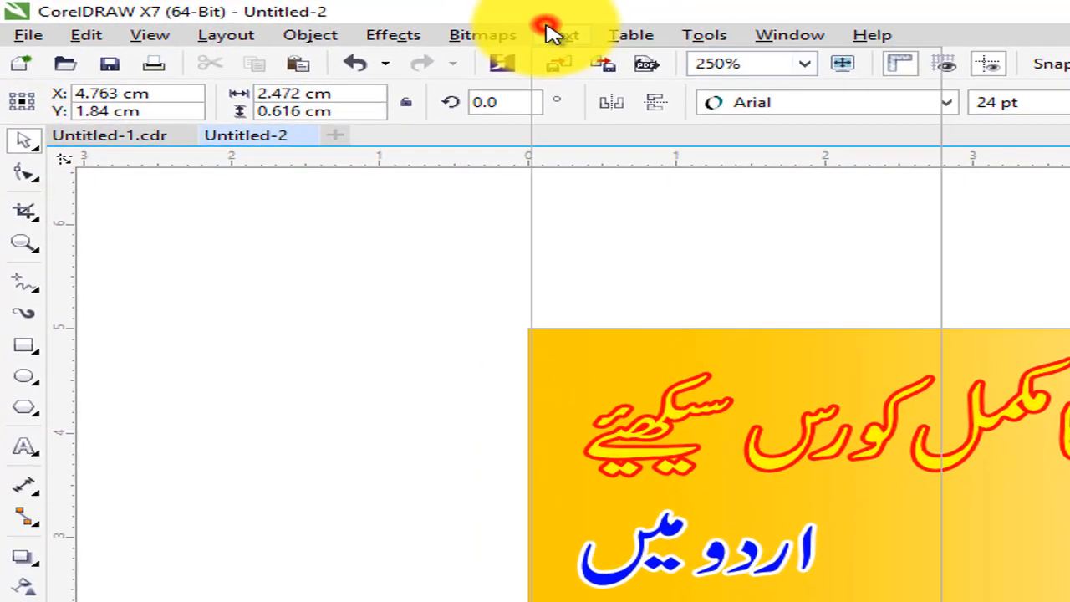
{"action": "left_click", "coordinate": [457, 28]}
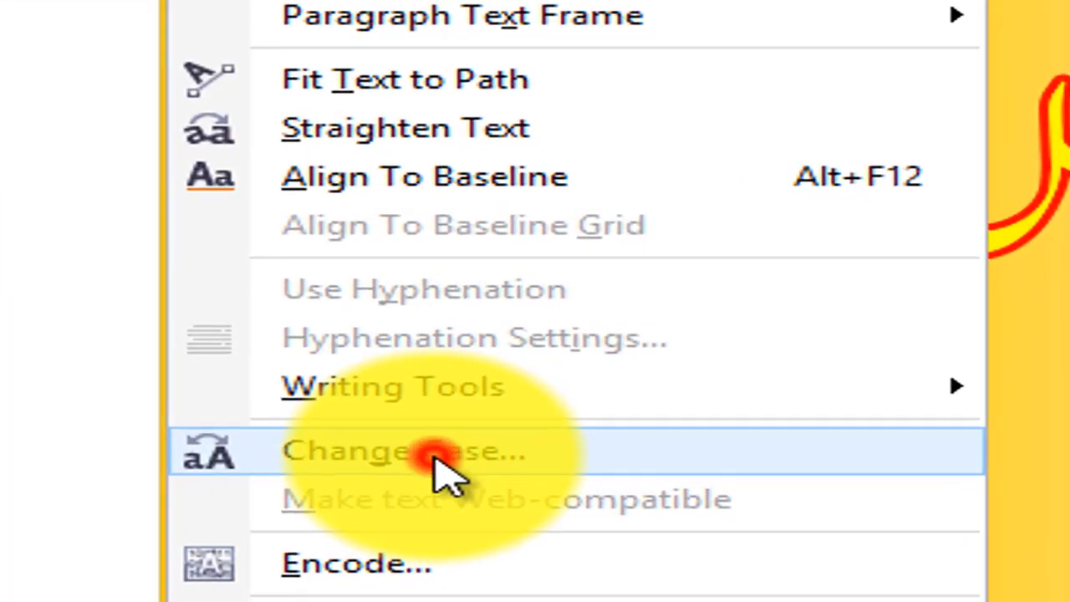
{"action": "left_click", "coordinate": [432, 457]}
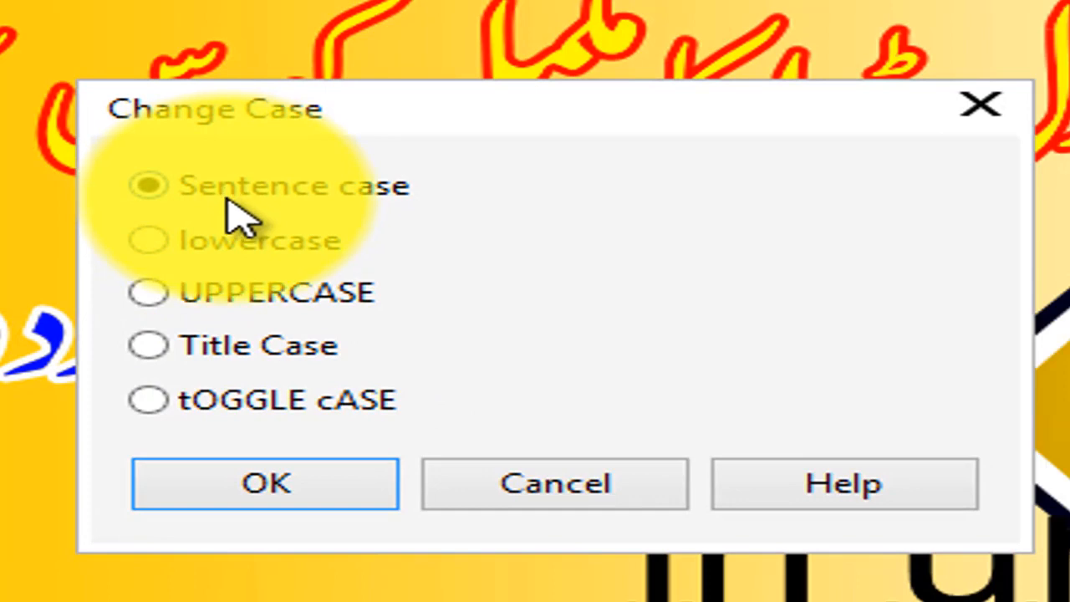
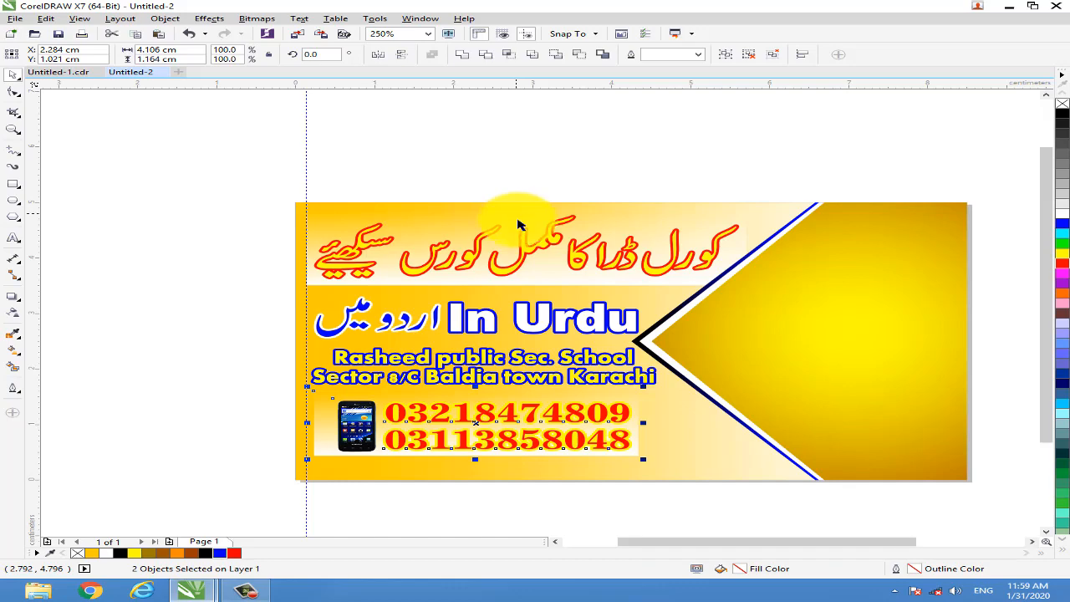
Nudge the phone picture and the two phone numbers slightly up and to the left.
{"action": "left_click_drag", "start_coordinate": [424, 406], "coordinate": [425, 402]}
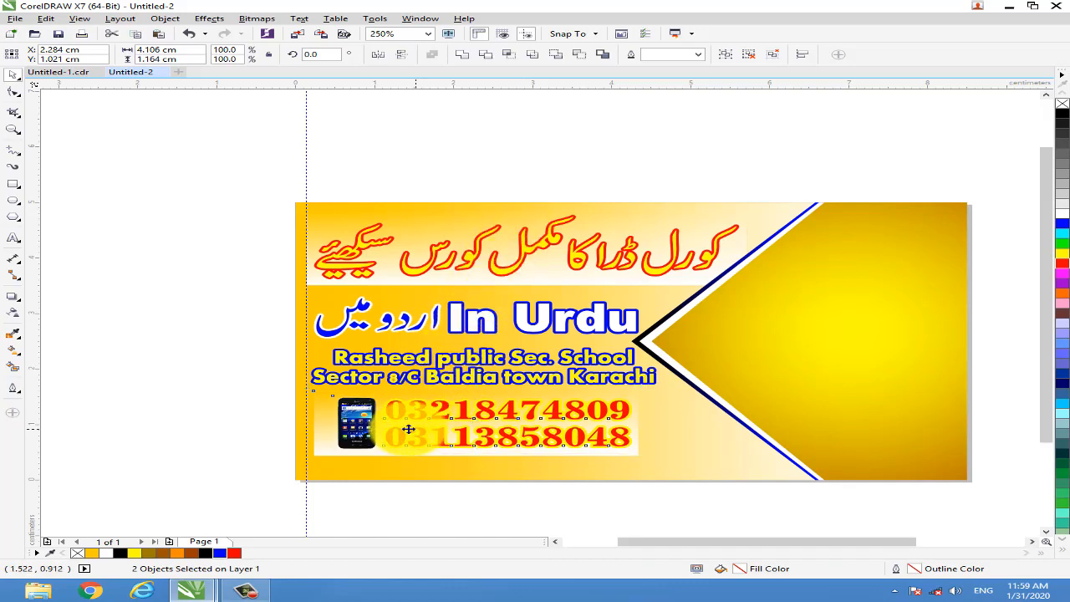
{"action": "left_click_drag", "start_coordinate": [409, 428], "coordinate": [409, 429]}
{"action": "left_click", "coordinate": [13, 239]}
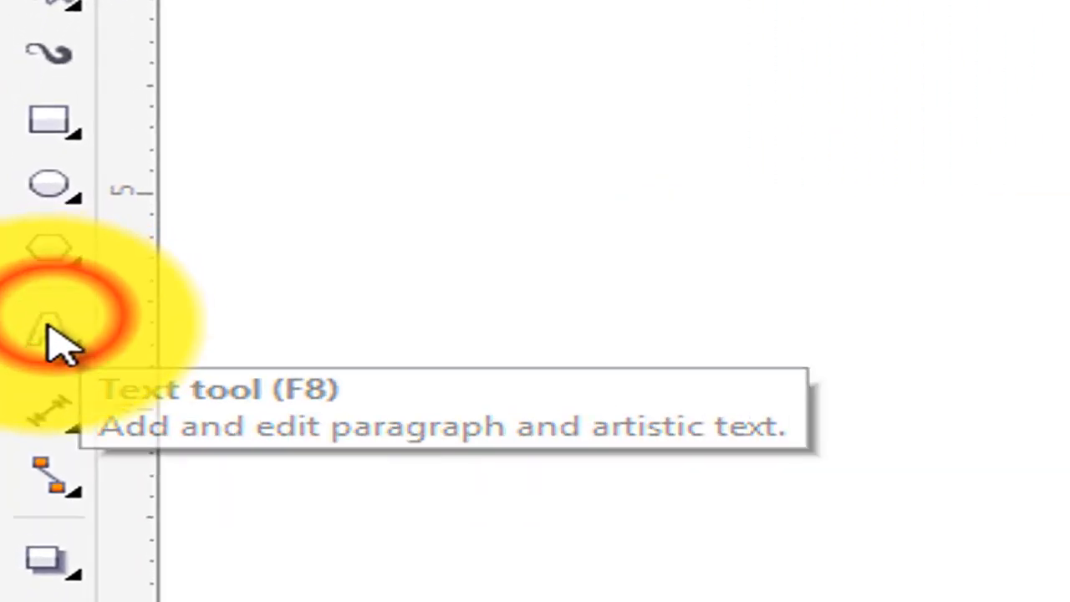
{"action": "left_click", "coordinate": [490, 542]}
{"action": "type", "text": "www.co"}
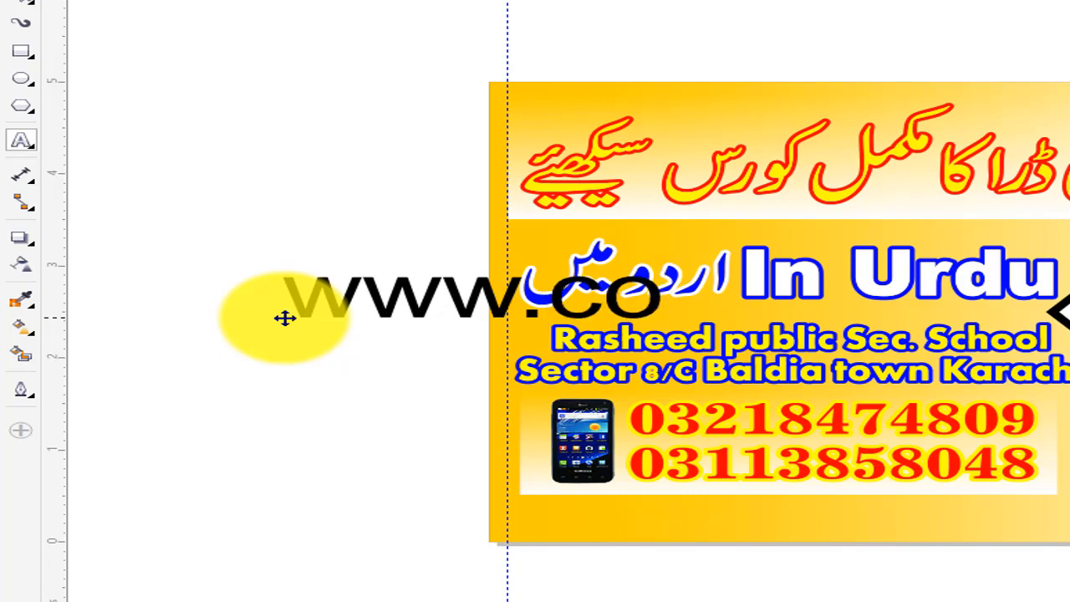
{"action": "type", "text": "mpu"}
{"action": "type", "text": "et"}
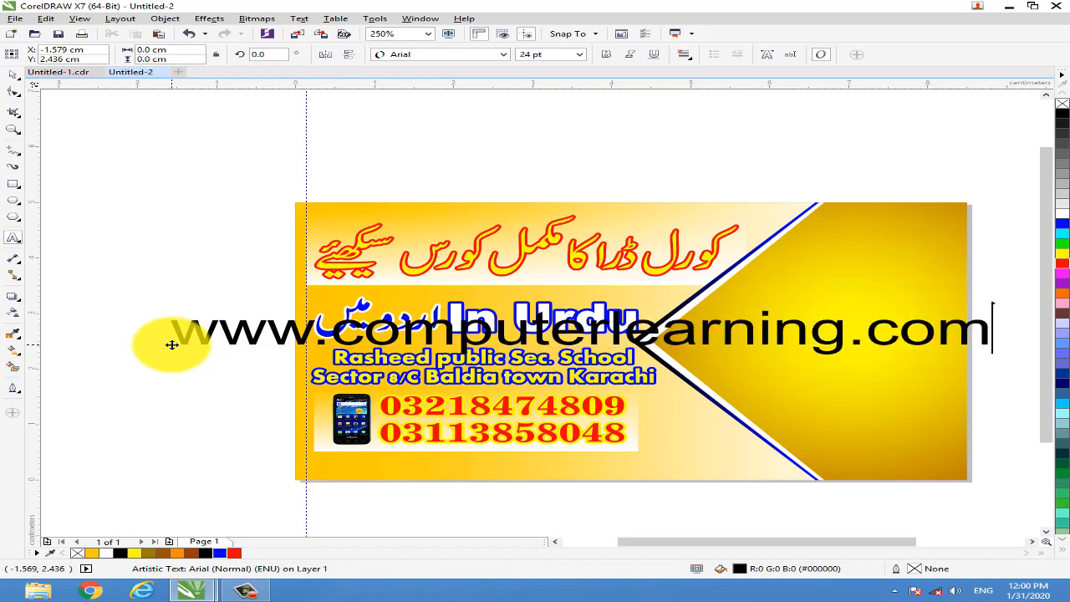
{"action": "left_click", "coordinate": [168, 347]}
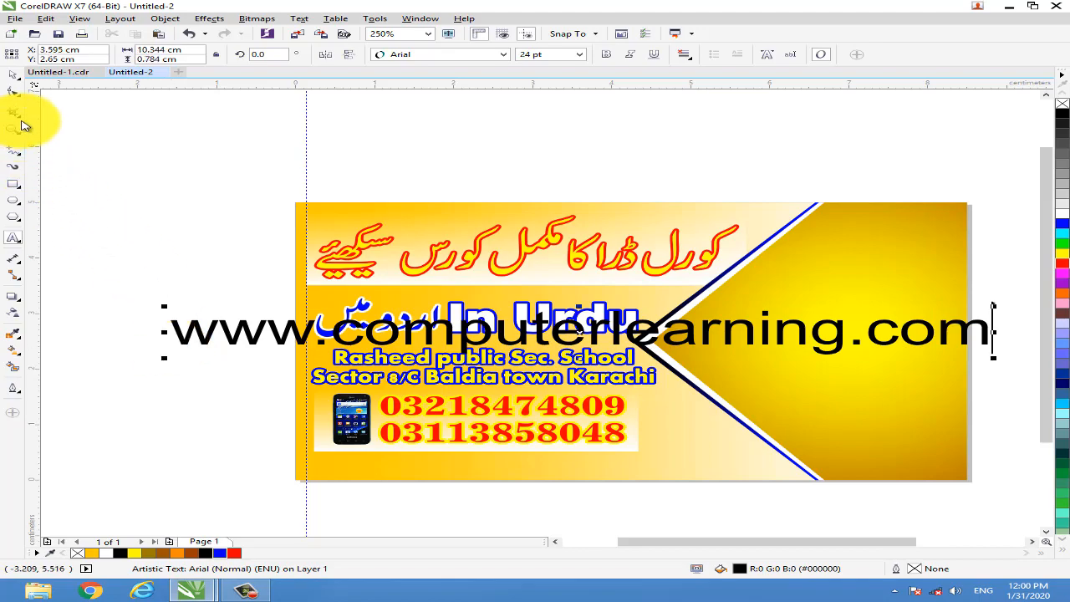
Scale the web address down to about 13.255 pt and change its font to Arial Black.
{"action": "left_click", "coordinate": [13, 78]}
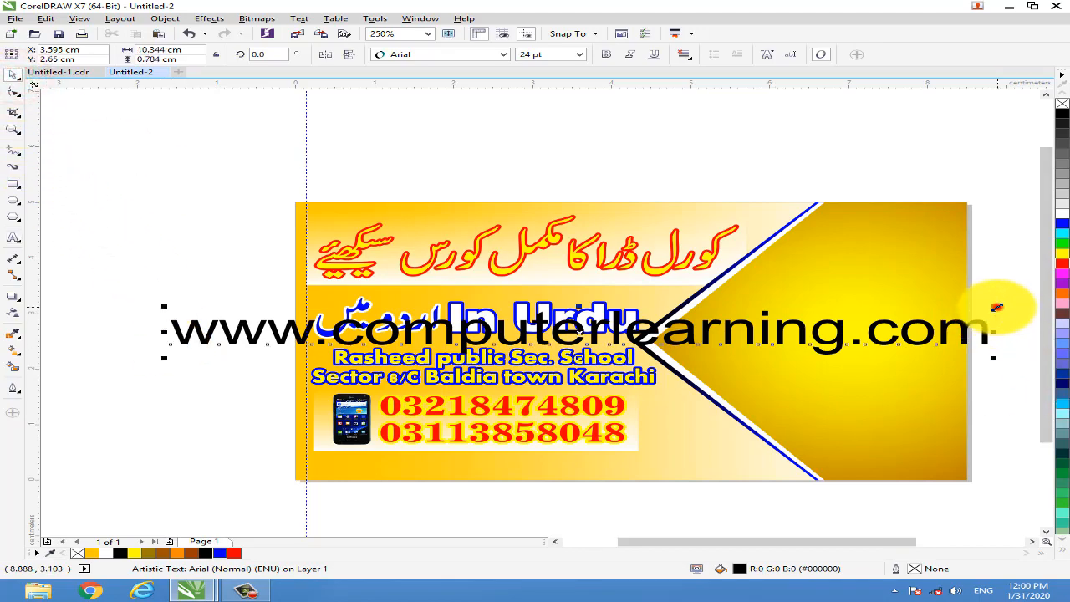
{"action": "left_click_drag", "start_coordinate": [997, 307], "coordinate": [623, 329]}
{"action": "left_click", "coordinate": [503, 55]}
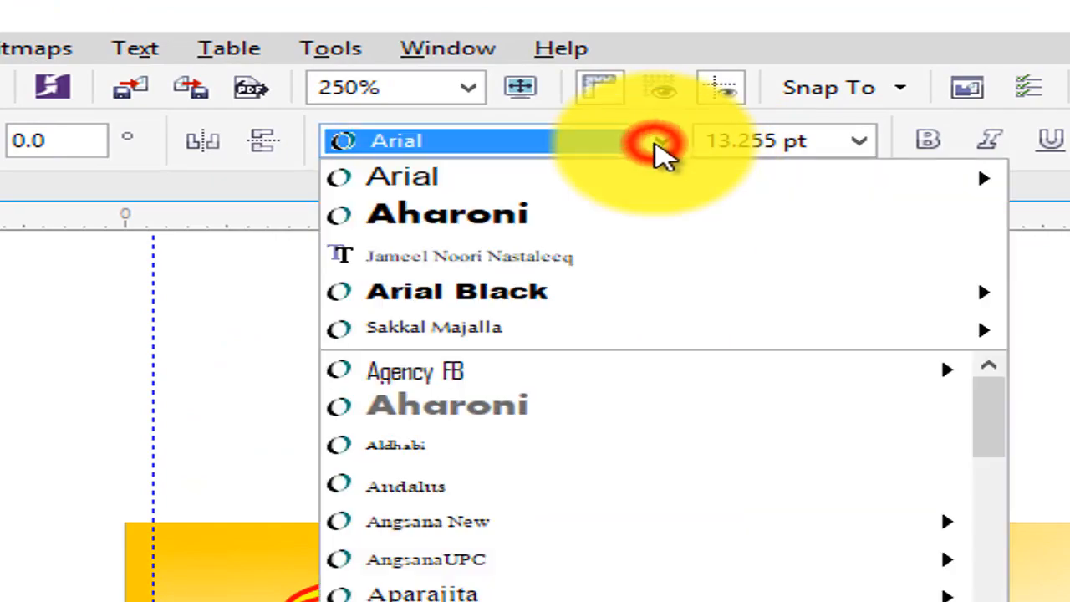
{"action": "left_click", "coordinate": [632, 289]}
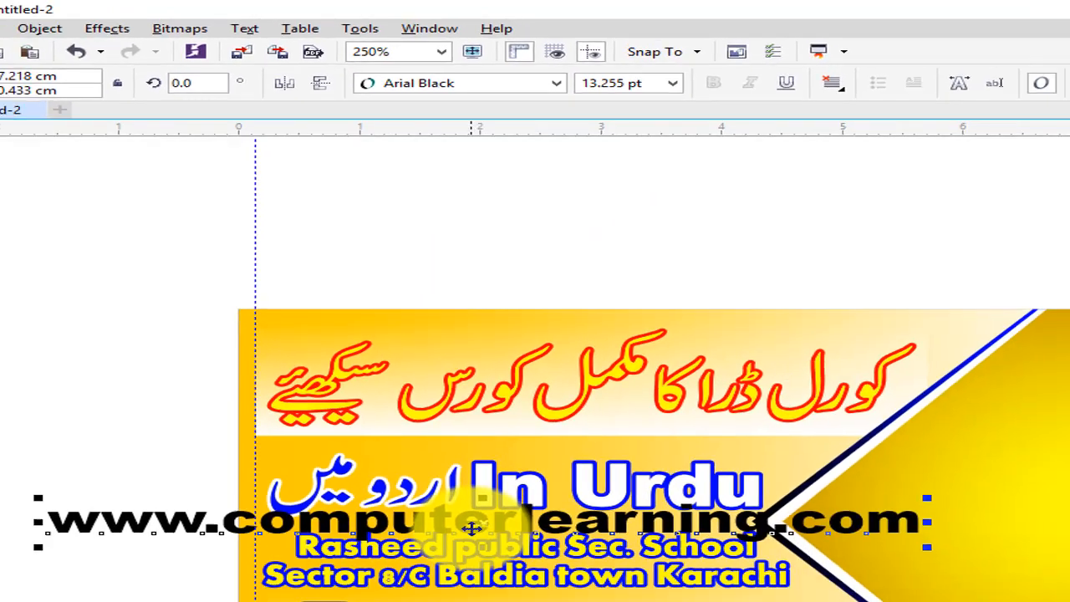
Move the web address along the card's bottom edge from the vertical guideline and shrink it to end before the pointed shapes.
{"action": "left_click_drag", "start_coordinate": [472, 528], "coordinate": [690, 601]}
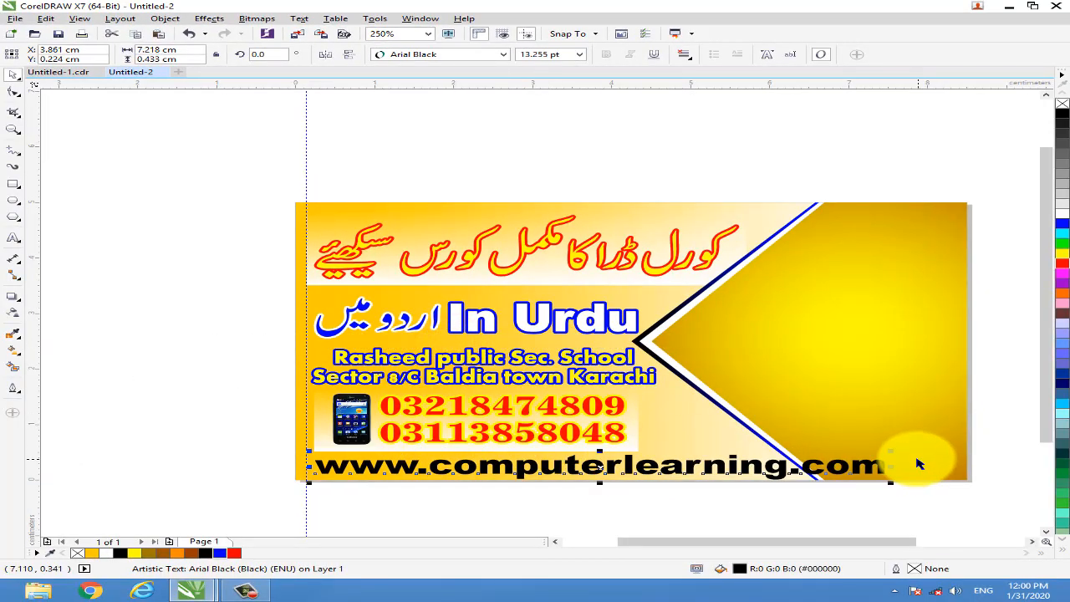
{"action": "left_click_drag", "start_coordinate": [889, 451], "coordinate": [777, 456]}
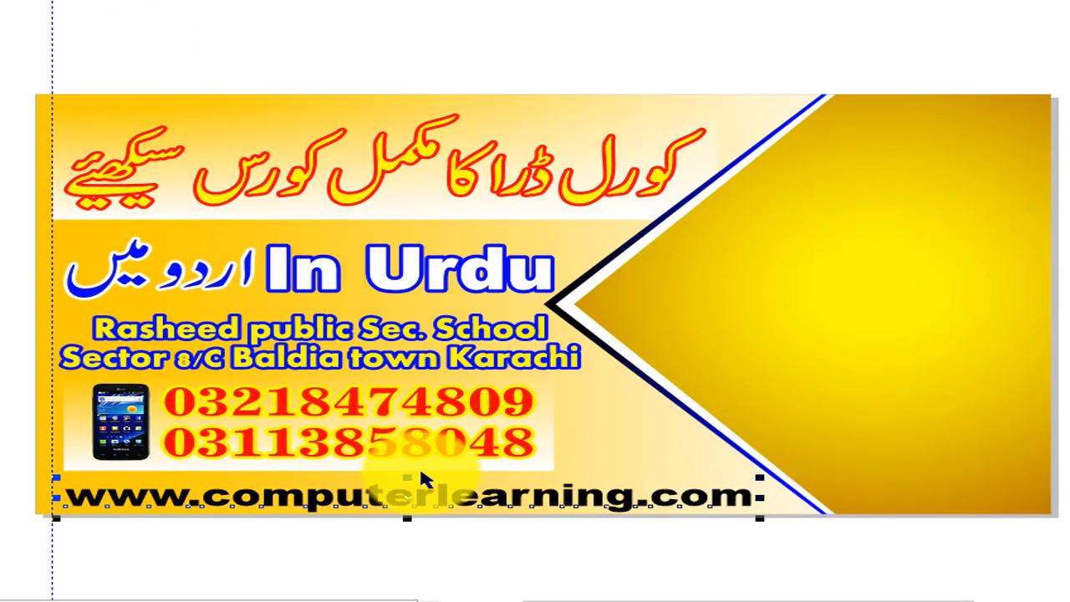
Stretch the web address slightly taller, shift it slightly left, and nudge the phone picture and numbers up.
{"action": "left_click_drag", "start_coordinate": [408, 475], "coordinate": [412, 473]}
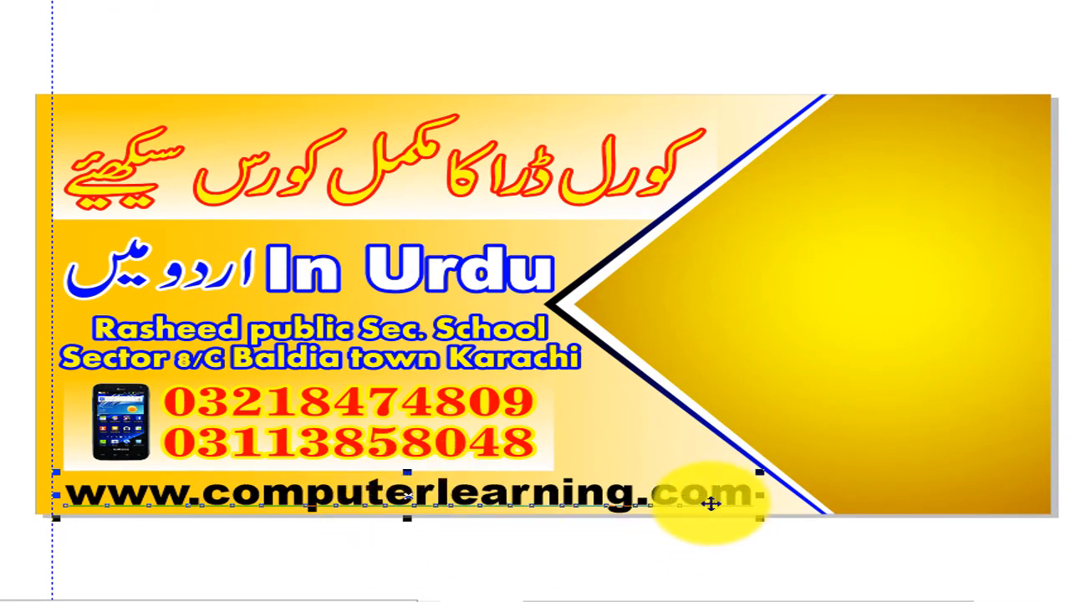
{"action": "left_click_drag", "start_coordinate": [607, 493], "coordinate": [587, 495]}
{"action": "left_click", "coordinate": [410, 444]}
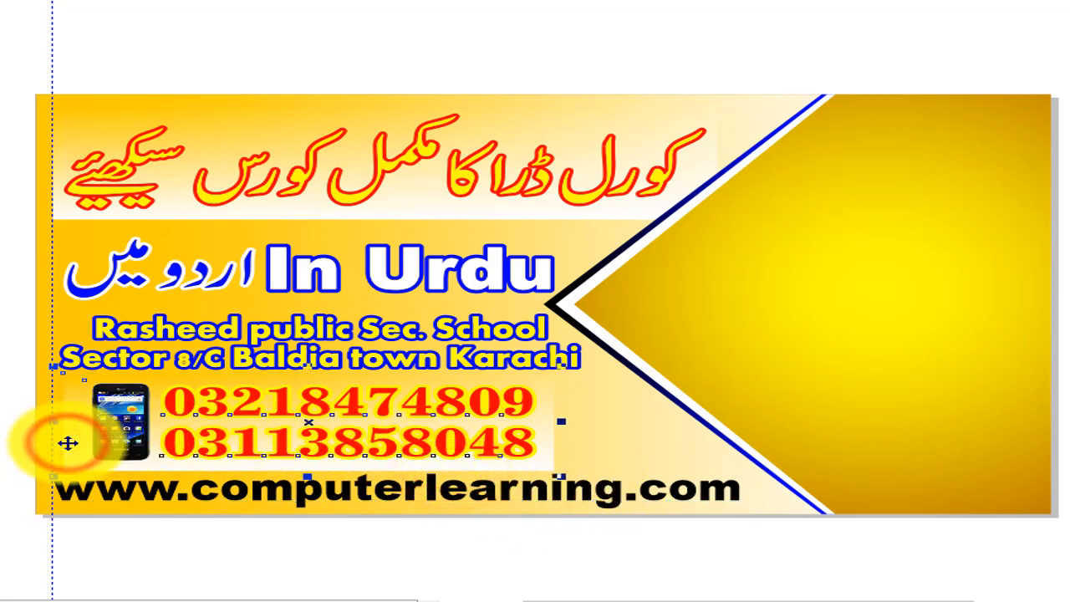
{"action": "key", "text": "Up"}
{"action": "key", "text": "Up"}
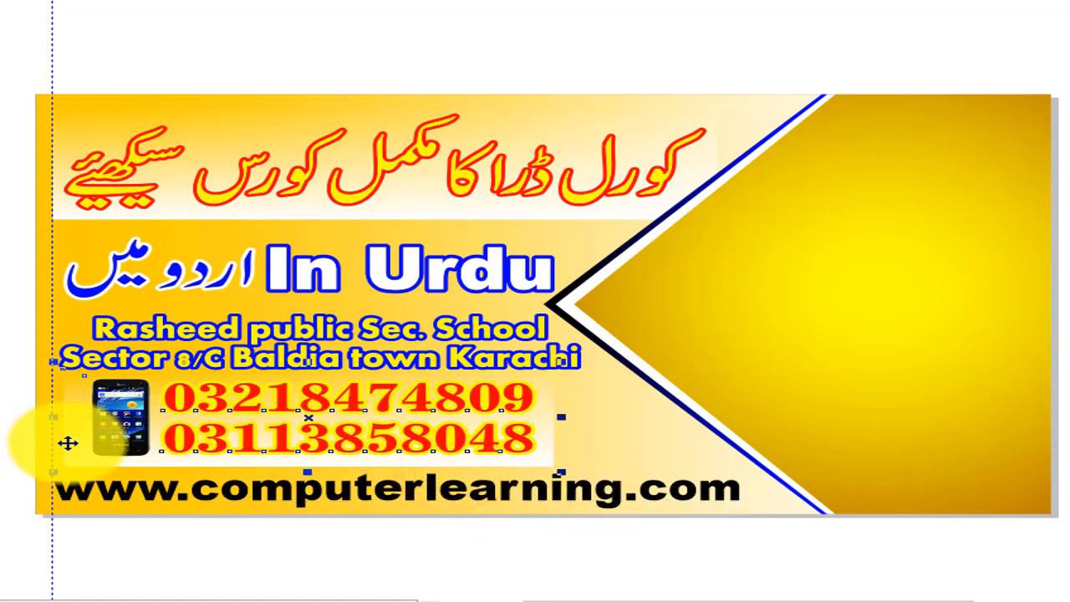
{"action": "key", "text": "Down"}
Outline the web address with a 4 px black line, round corners and caps, outside position, behind fill and scaling with the object.
{"action": "left_click", "coordinate": [331, 495]}
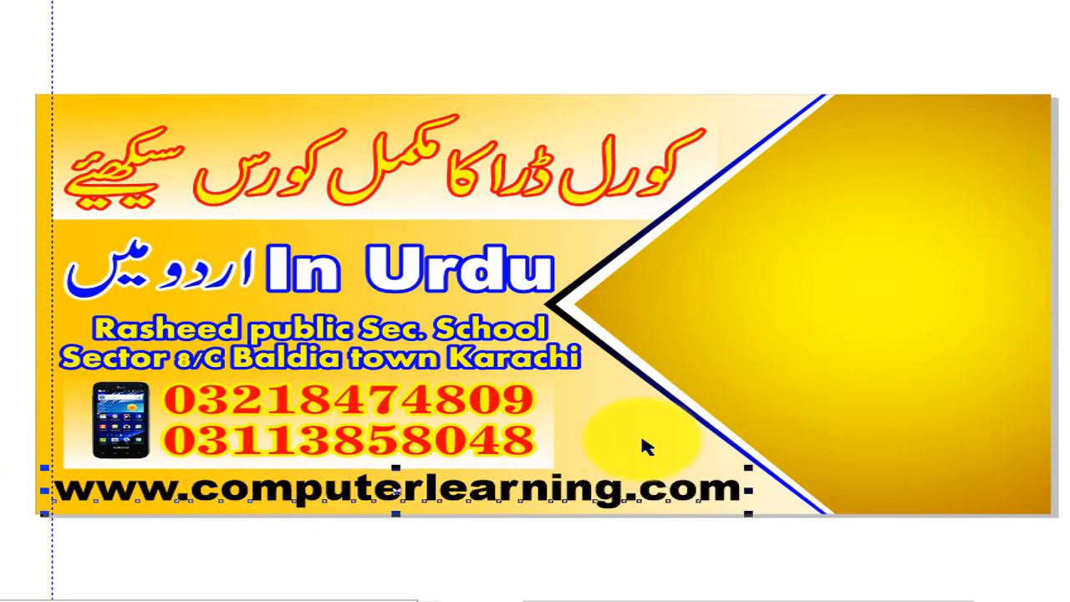
{"action": "key", "text": "F12"}
{"action": "left_click", "coordinate": [236, 116]}
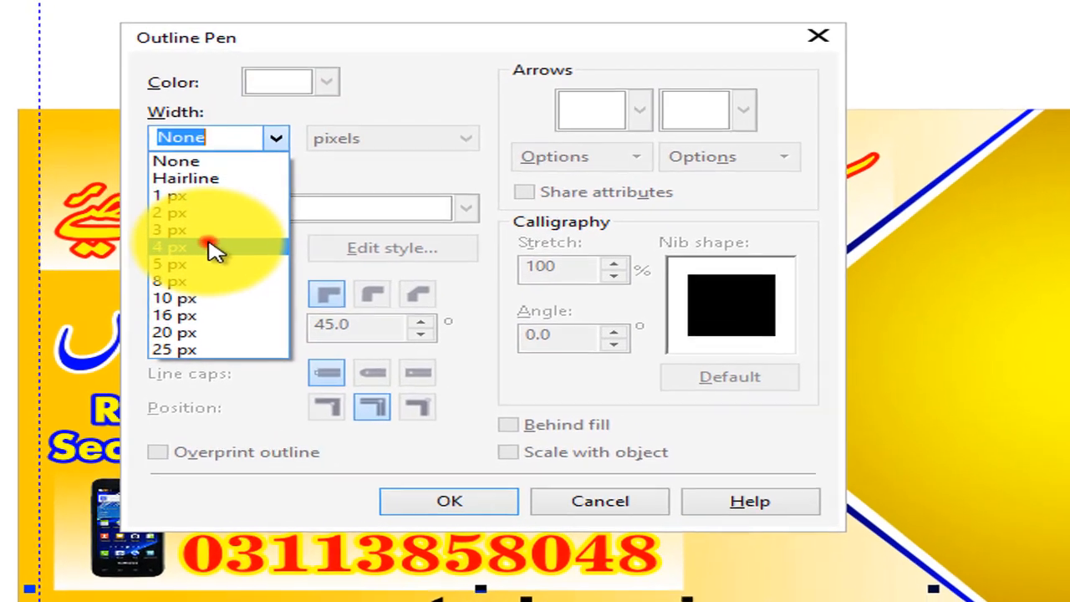
{"action": "left_click", "coordinate": [213, 247]}
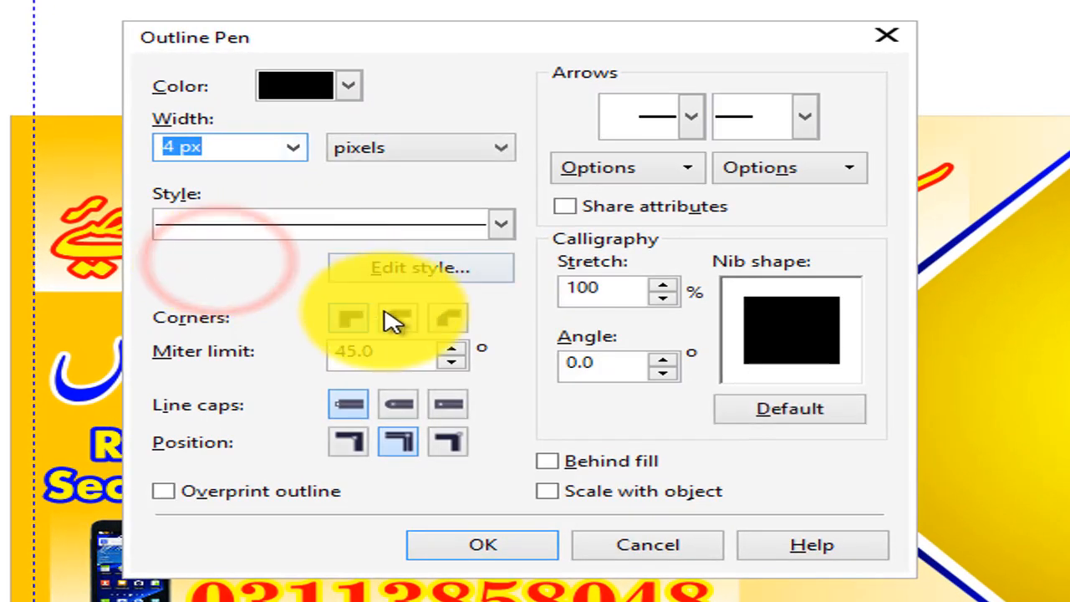
{"action": "left_click", "coordinate": [373, 293]}
{"action": "left_click", "coordinate": [373, 371]}
{"action": "left_click", "coordinate": [351, 439]}
{"action": "left_click", "coordinate": [549, 461]}
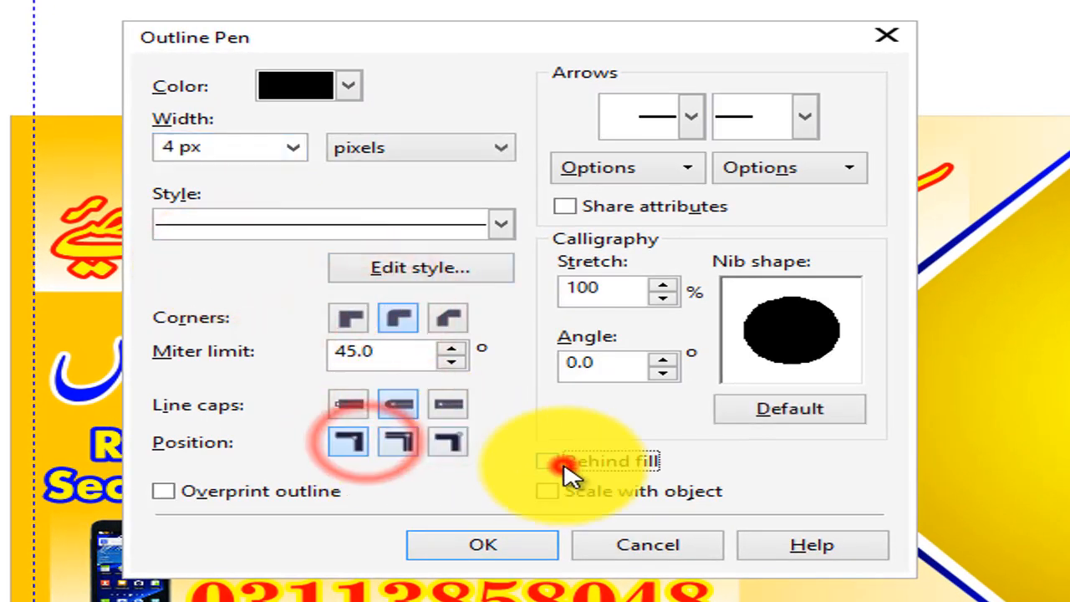
{"action": "left_click", "coordinate": [548, 491]}
{"action": "left_click", "coordinate": [525, 537]}
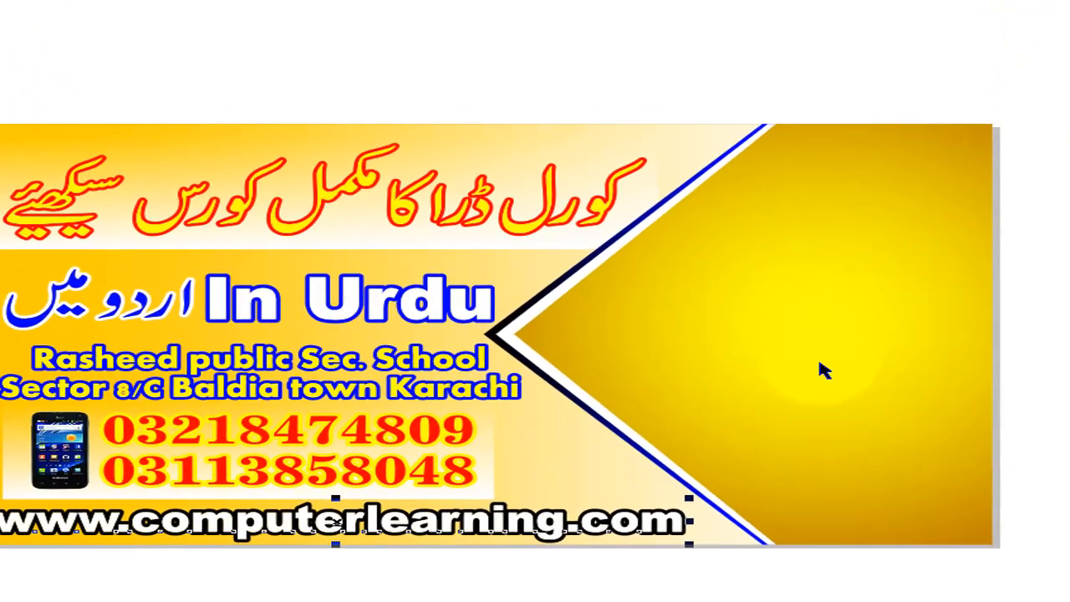
Nudge the web address slightly down and the phone picture and numbers slightly up to separate them.
{"action": "left_click", "coordinate": [424, 517]}
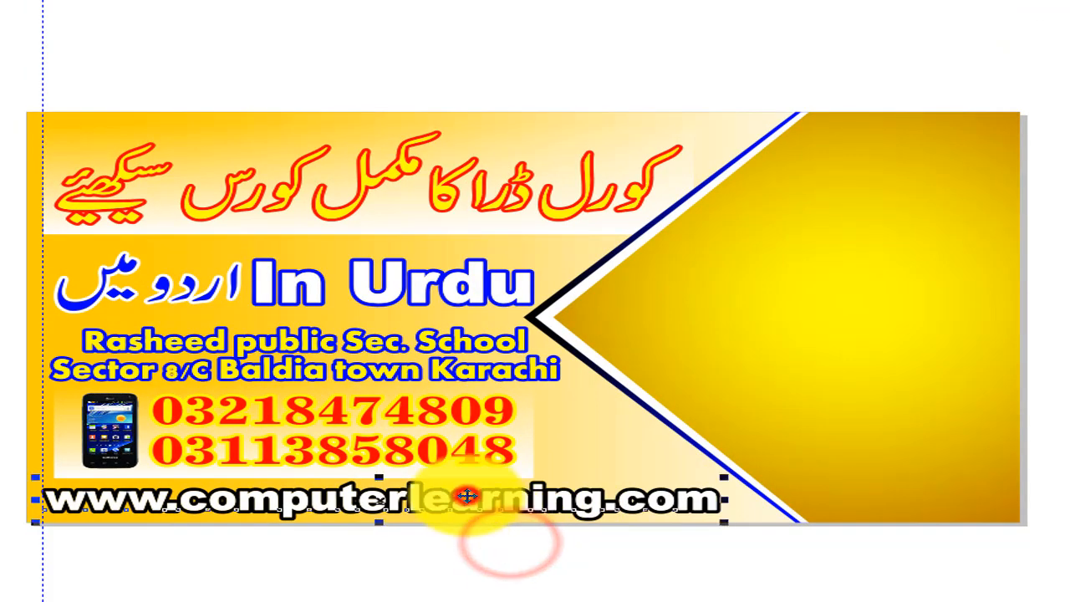
{"action": "key", "text": "Down"}
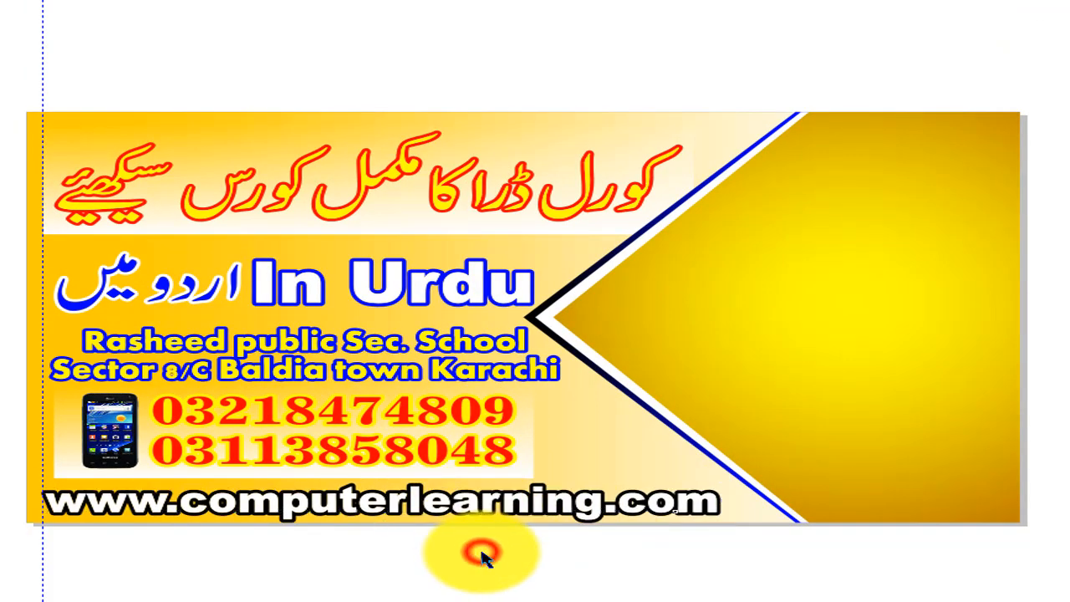
{"action": "left_click", "coordinate": [382, 566]}
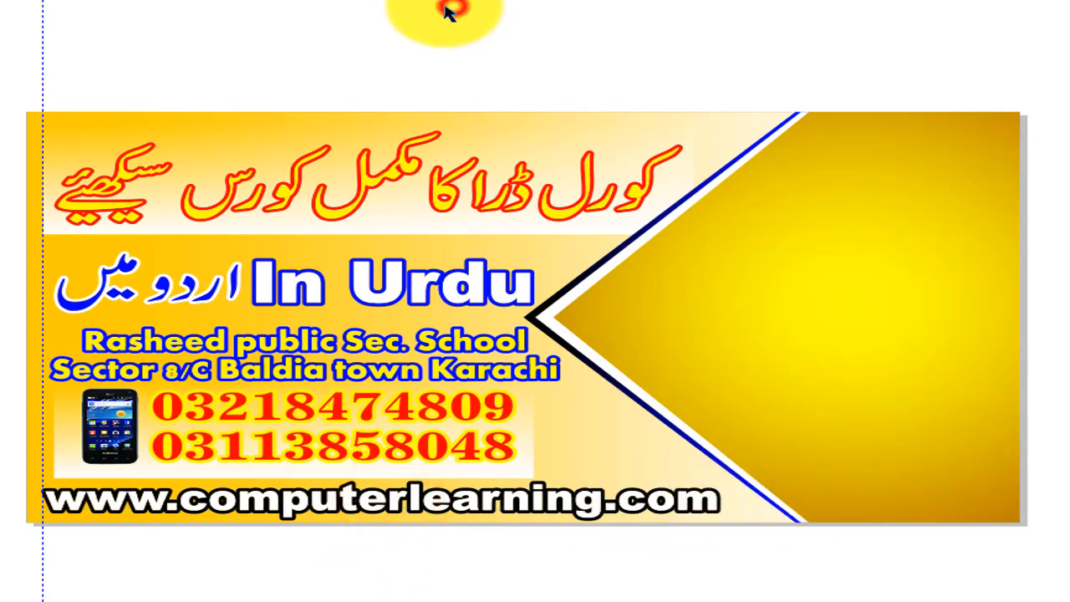
{"action": "left_click", "coordinate": [448, 11]}
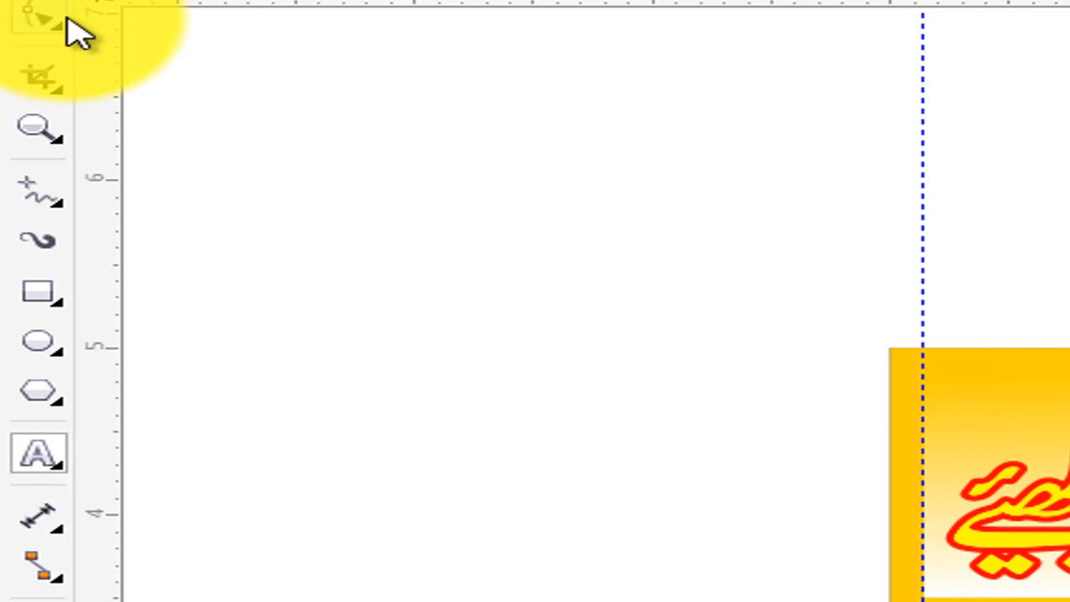
Draw a rectangle of about 1.805 by 0.646 cm in the card's upper-right corner, over the golden shape.
{"action": "left_click", "coordinate": [189, 163]}
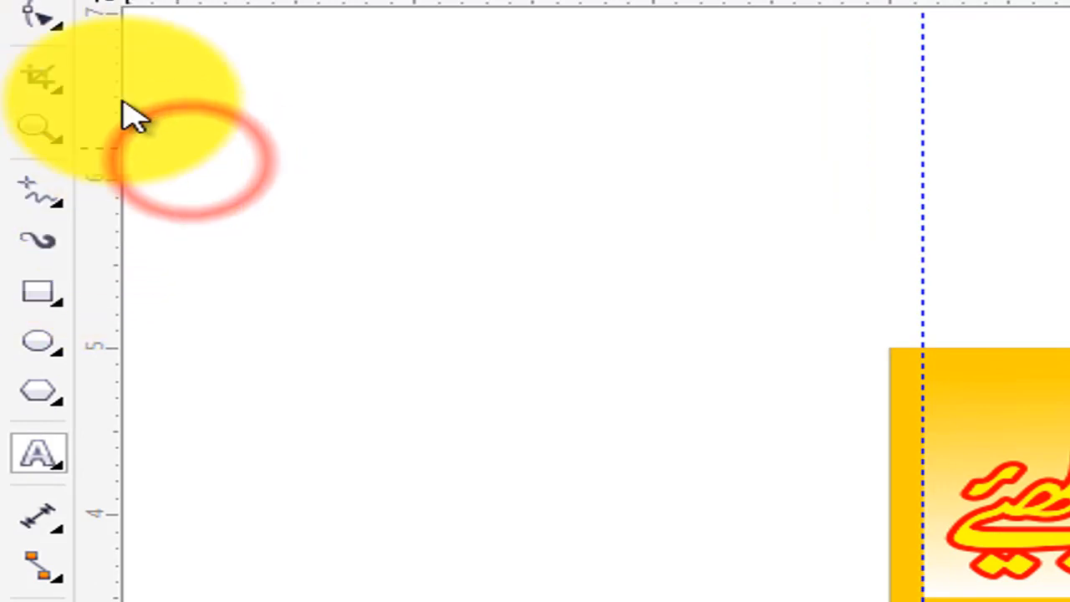
{"action": "left_click", "coordinate": [38, 17]}
{"action": "left_click", "coordinate": [40, 289]}
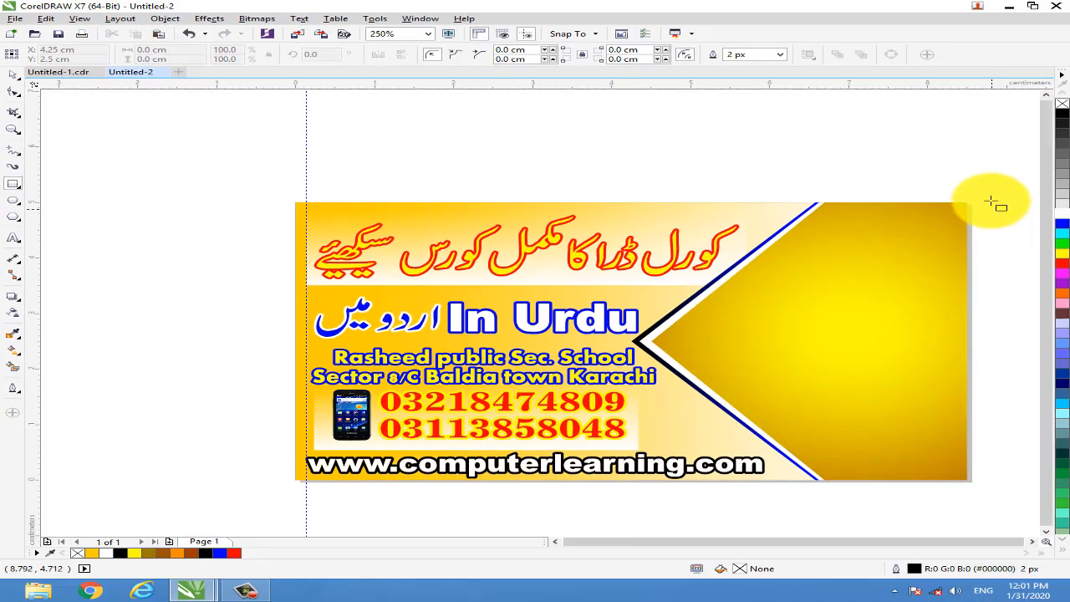
{"action": "scroll", "coordinate": [974, 198], "scroll_direction": "down", "scroll_amount": 1}
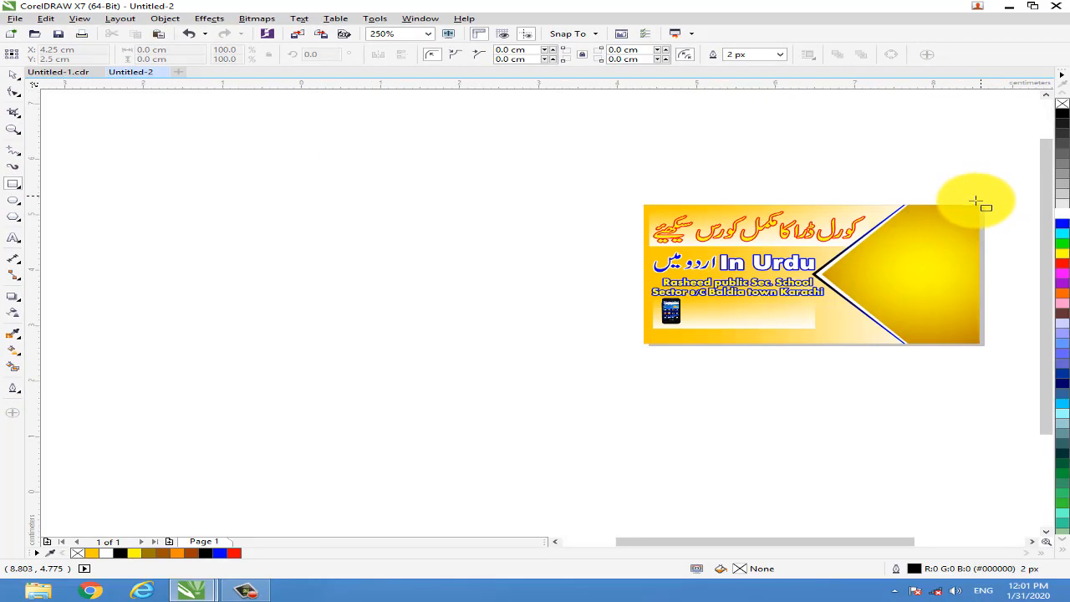
{"action": "scroll", "coordinate": [998, 208], "scroll_direction": "up", "scroll_amount": 4}
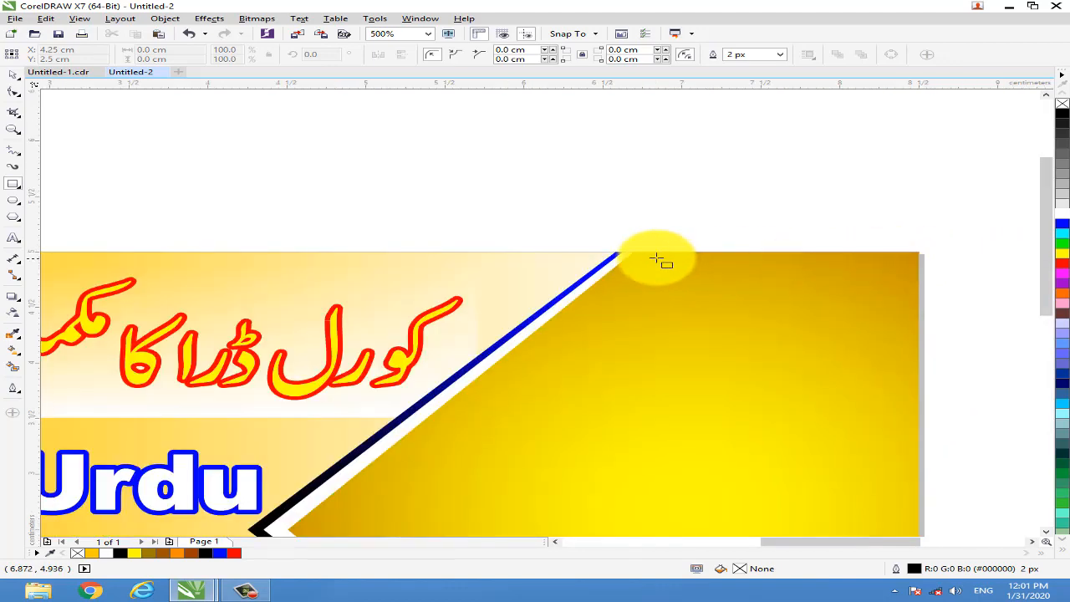
{"action": "mouse_move", "coordinate": [635, 252]}
{"action": "left_mouse_down"}
{"action": "mouse_move", "coordinate": [891, 296]}
{"action": "mouse_move", "coordinate": [917, 355]}
{"action": "mouse_move", "coordinate": [919, 324]}
{"action": "left_mouse_up"}
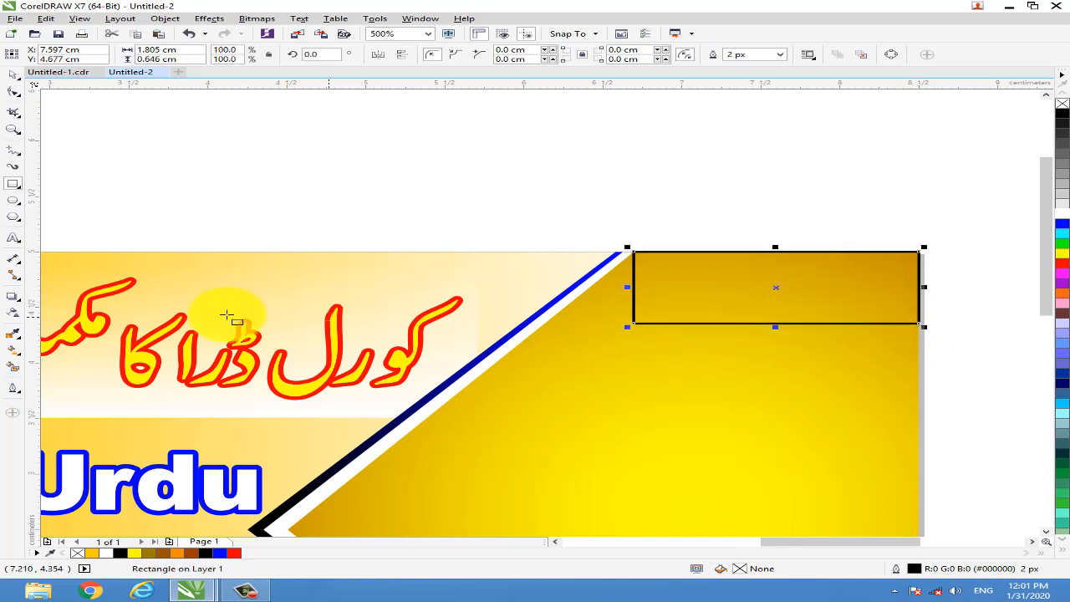
Add the artistic text "core draw" in 24 pt Arial above the card and change it to Title Case.
{"action": "left_click", "coordinate": [11, 240]}
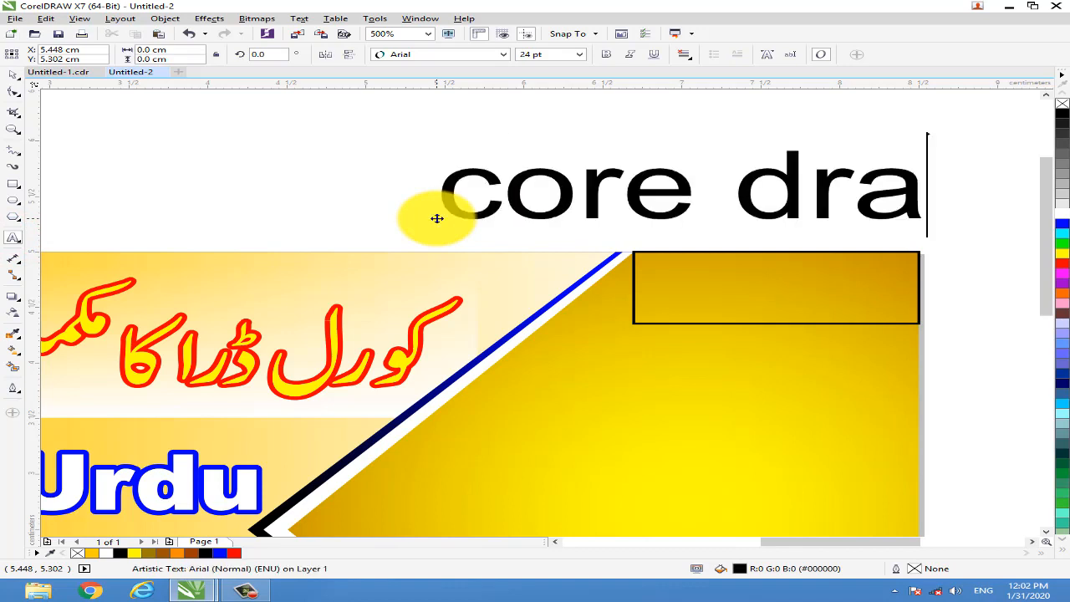
{"action": "left_click", "coordinate": [19, 78]}
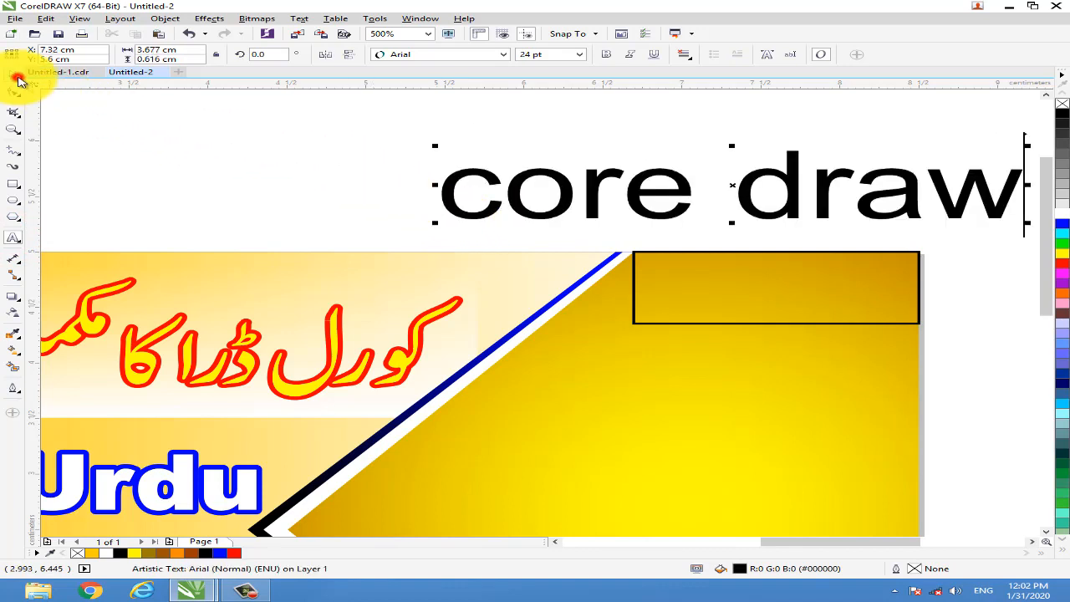
{"action": "left_click", "coordinate": [256, 18]}
{"action": "mouse_move", "coordinate": [216, 18]}
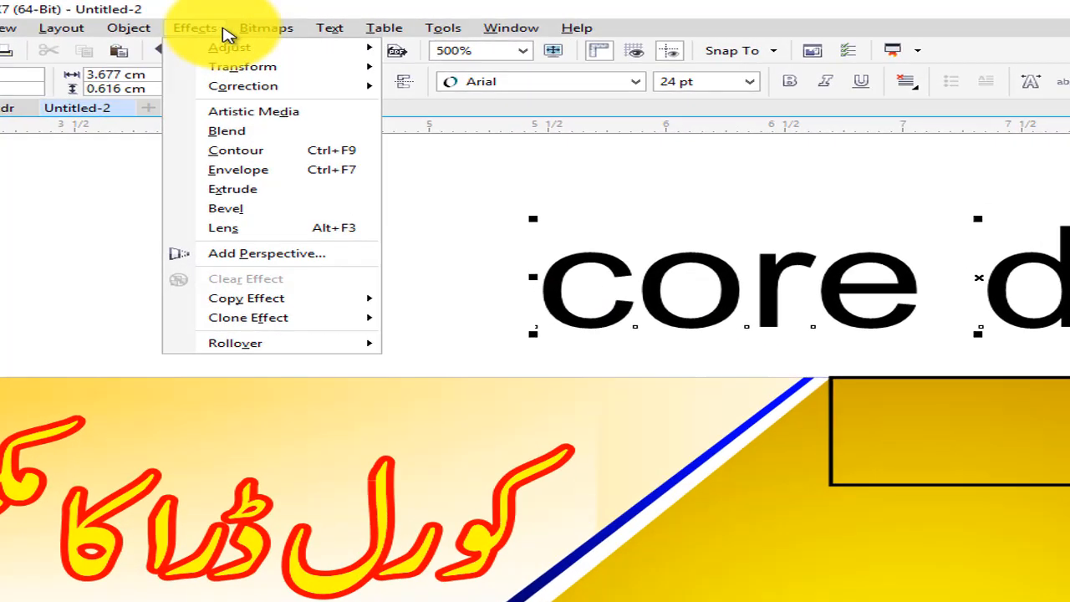
{"action": "mouse_move", "coordinate": [299, 19]}
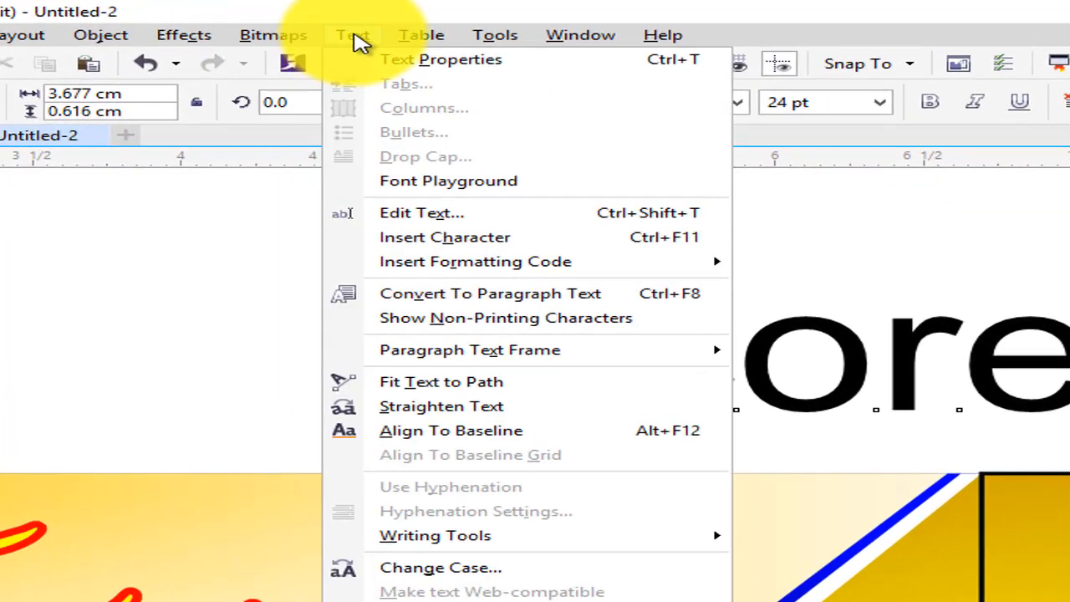
{"action": "left_click", "coordinate": [483, 568]}
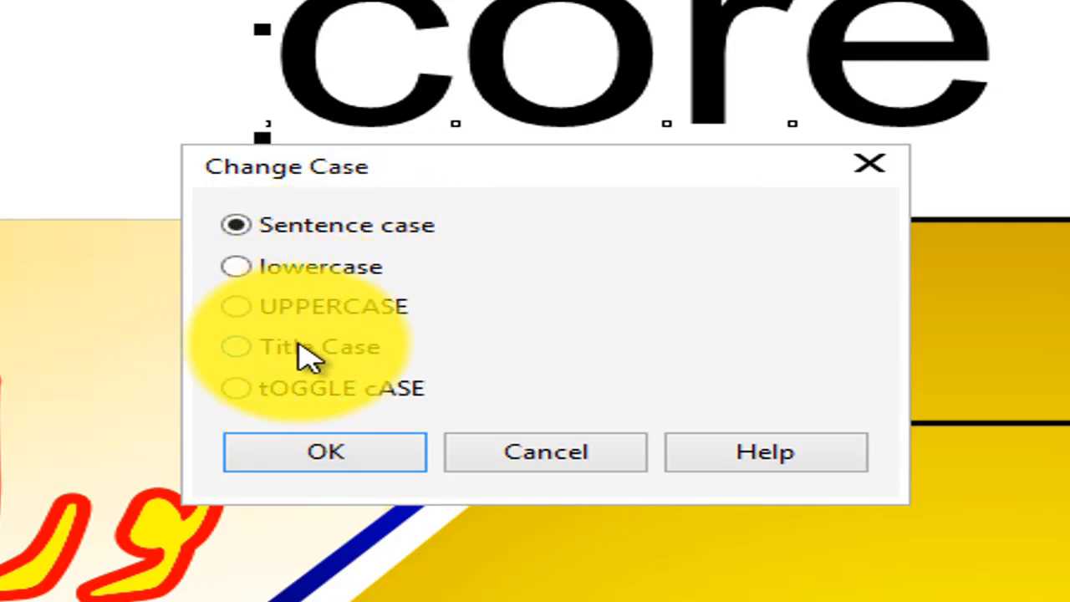
{"action": "left_click", "coordinate": [277, 348]}
{"action": "left_click", "coordinate": [331, 439]}
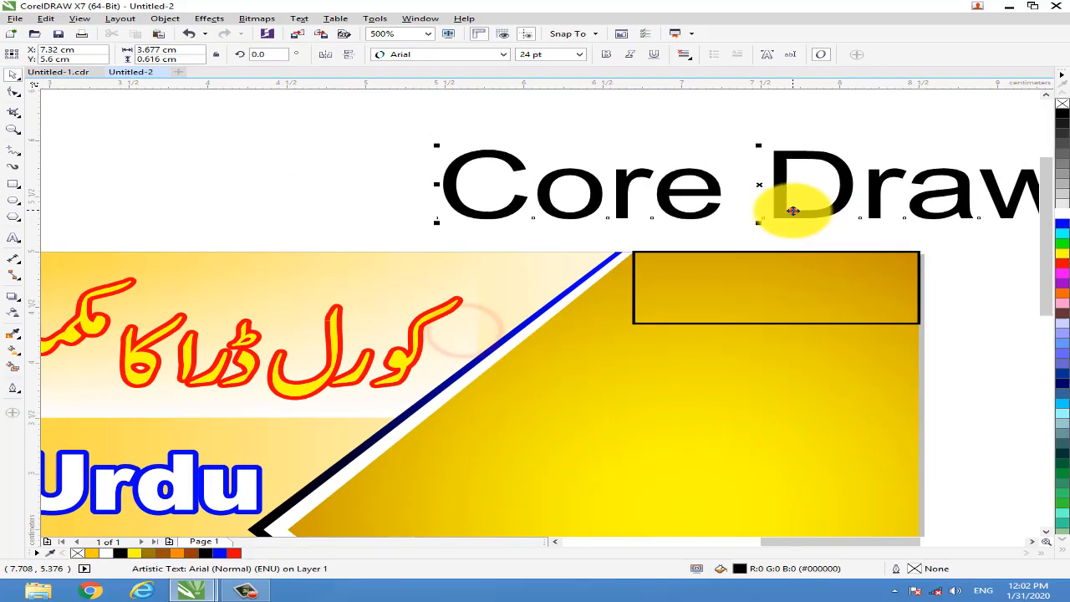
Move the "Core Draw" text fully into view, set its font to Aharoni, and scale it down to about 13.708 pt.
{"action": "left_click", "coordinate": [792, 210]}
{"action": "mouse_move", "coordinate": [652, 260]}
{"action": "left_mouse_down"}
{"action": "mouse_move", "coordinate": [602, 231]}
{"action": "mouse_move", "coordinate": [604, 219]}
{"action": "left_mouse_up"}
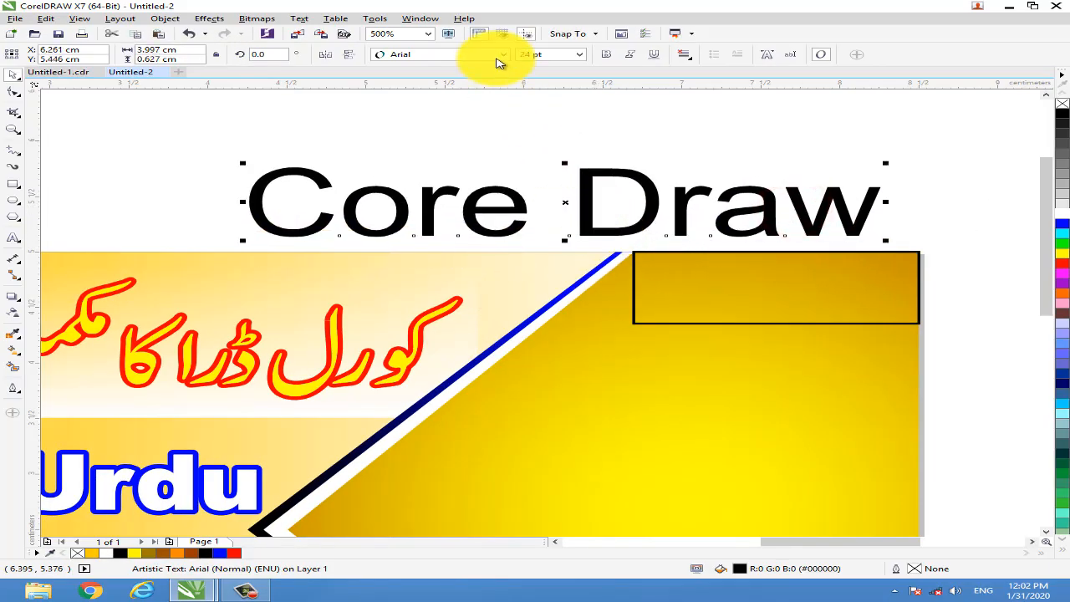
{"action": "left_click", "coordinate": [499, 57]}
{"action": "left_click", "coordinate": [485, 97]}
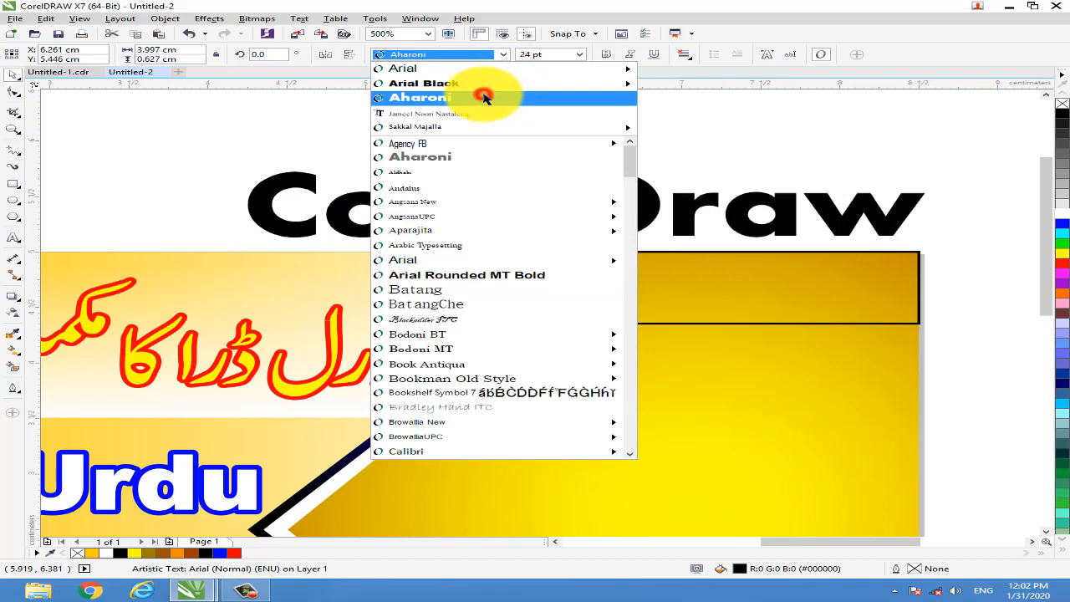
{"action": "mouse_move", "coordinate": [930, 167]}
{"action": "left_mouse_down"}
{"action": "mouse_move", "coordinate": [740, 181]}
{"action": "mouse_move", "coordinate": [643, 204]}
{"action": "left_mouse_up"}
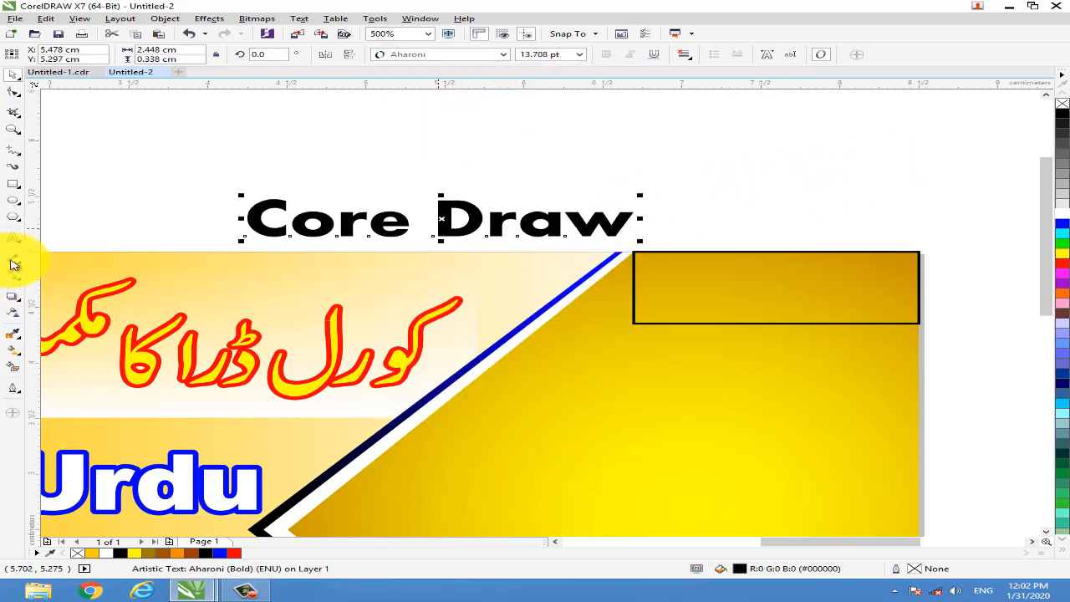
Insert the missing "l" so the text reads "Corel Draw".
{"action": "left_click", "coordinate": [13, 238]}
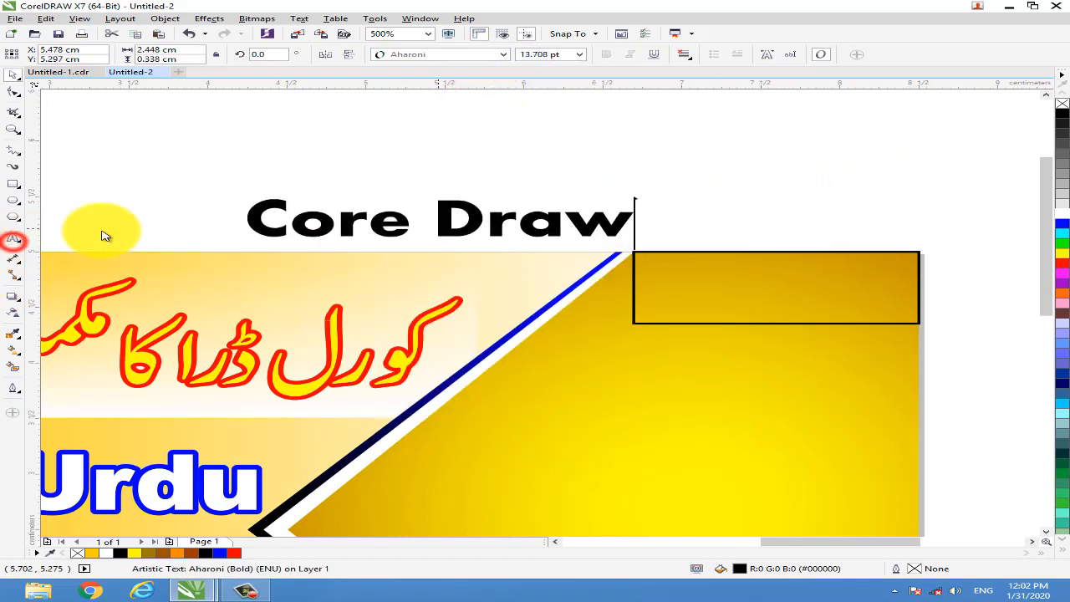
{"action": "left_click", "coordinate": [408, 224]}
{"action": "type", "text": "l"}
{"action": "left_click", "coordinate": [25, 98]}
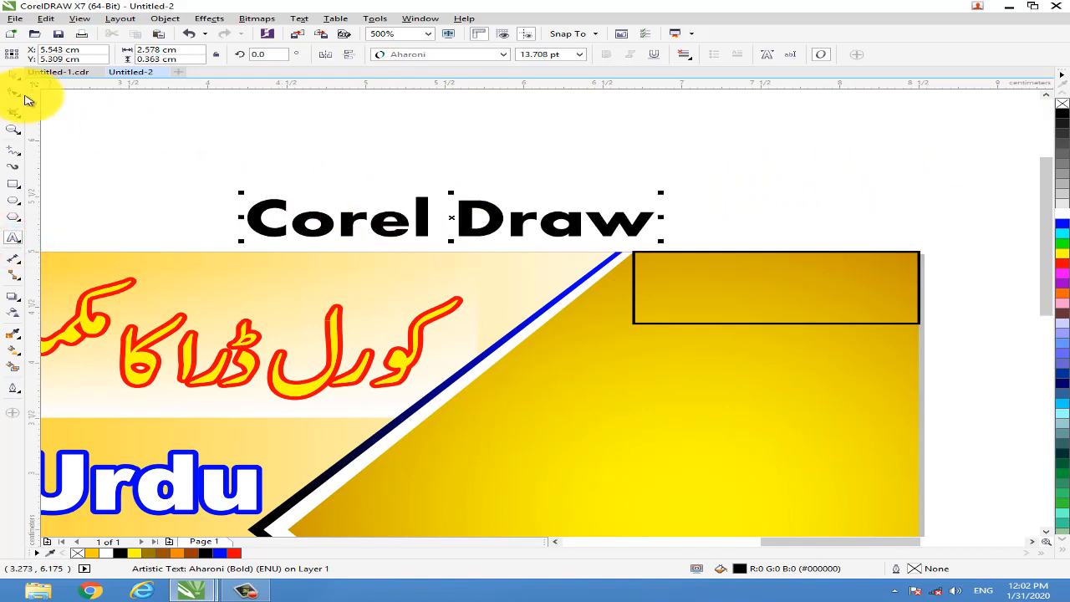
Move the "Corel Draw" text into the corner rectangle and resize it to about 1.799 by 0.312 cm.
{"action": "left_click", "coordinate": [13, 74]}
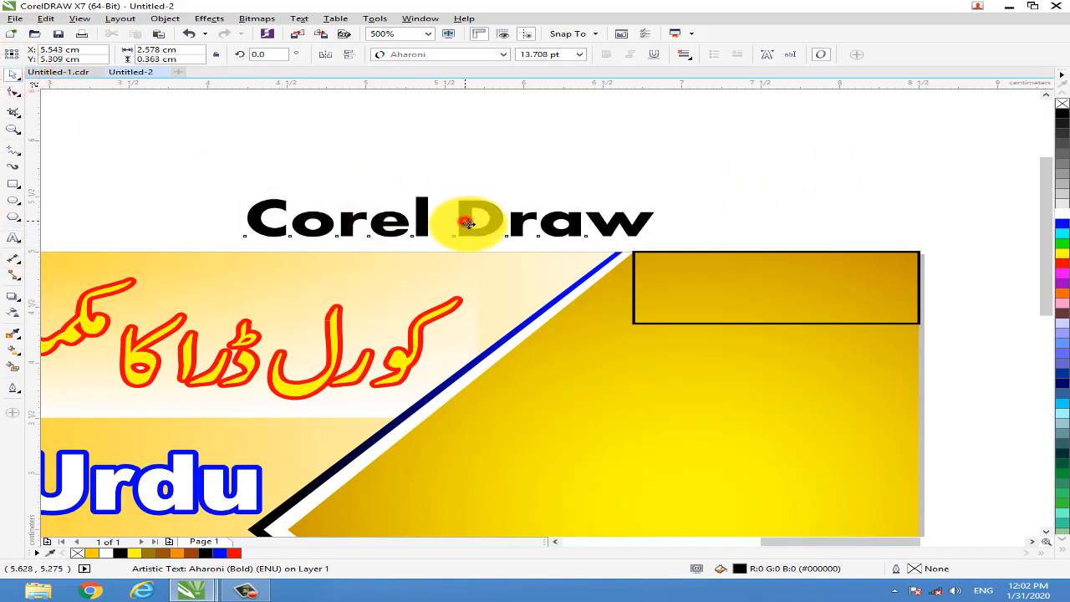
{"action": "mouse_move", "coordinate": [464, 220]}
{"action": "left_mouse_down"}
{"action": "mouse_move", "coordinate": [761, 307]}
{"action": "mouse_move", "coordinate": [747, 293]}
{"action": "mouse_move", "coordinate": [747, 351]}
{"action": "mouse_move", "coordinate": [760, 301]}
{"action": "left_mouse_up"}
{"action": "left_click_drag", "start_coordinate": [956, 277], "coordinate": [804, 296]}
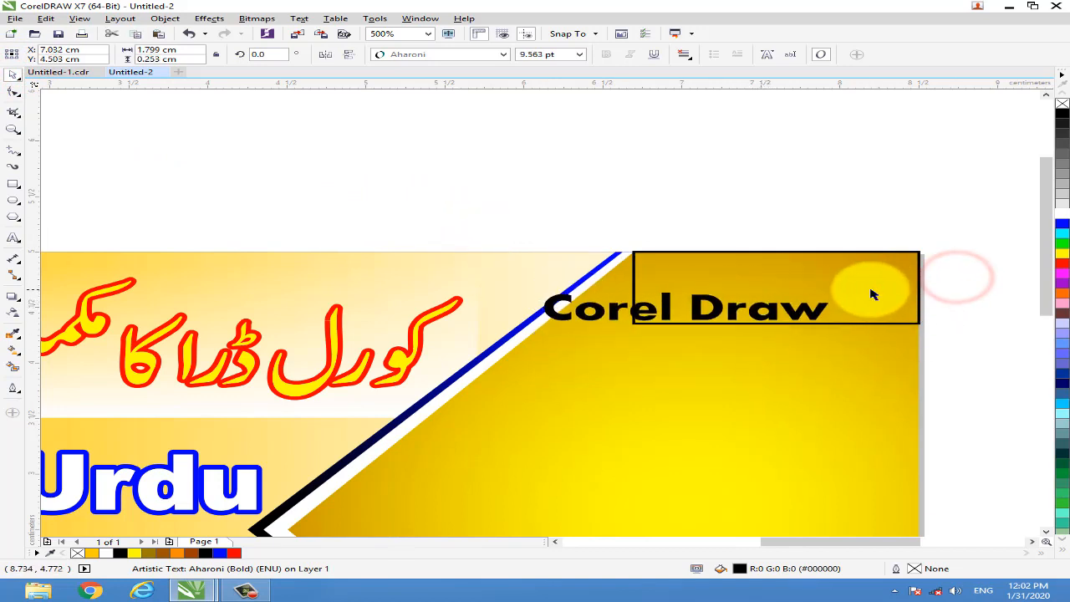
{"action": "left_click_drag", "start_coordinate": [686, 326], "coordinate": [803, 300]}
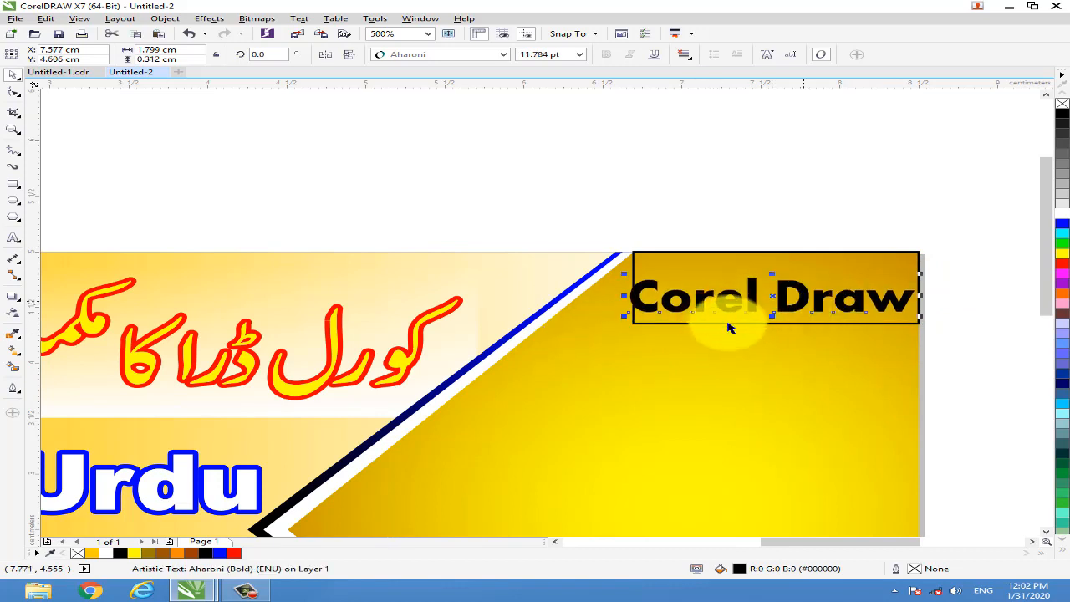
Enlarge the corner rectangle to about 2.422 by 0.866 cm and shift the "Corel Draw" text slightly left and down inside it.
{"action": "left_click", "coordinate": [683, 321]}
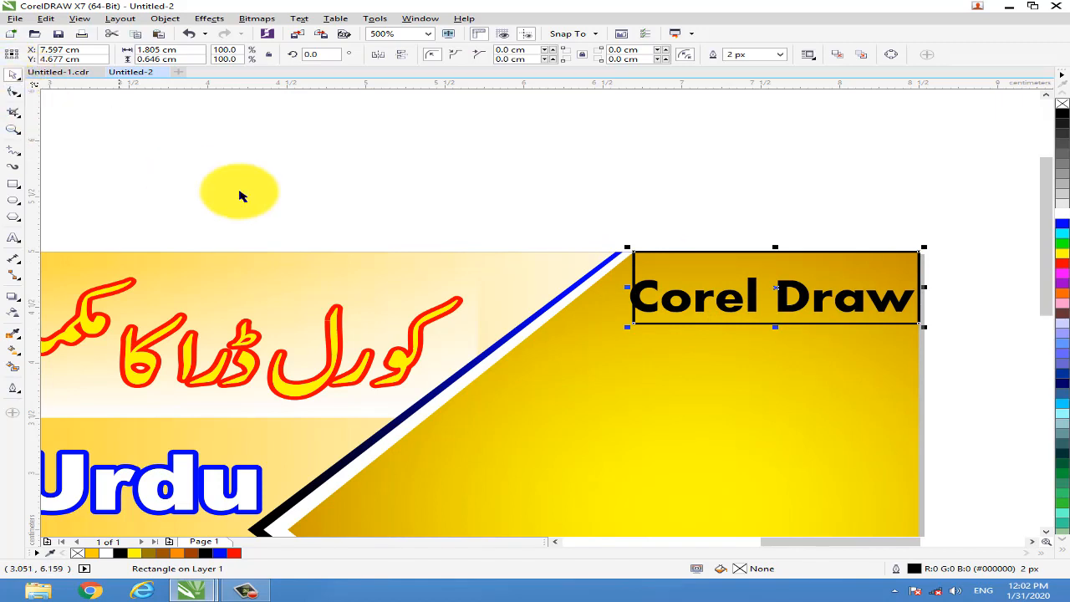
{"action": "left_click_drag", "start_coordinate": [627, 326], "coordinate": [529, 368]}
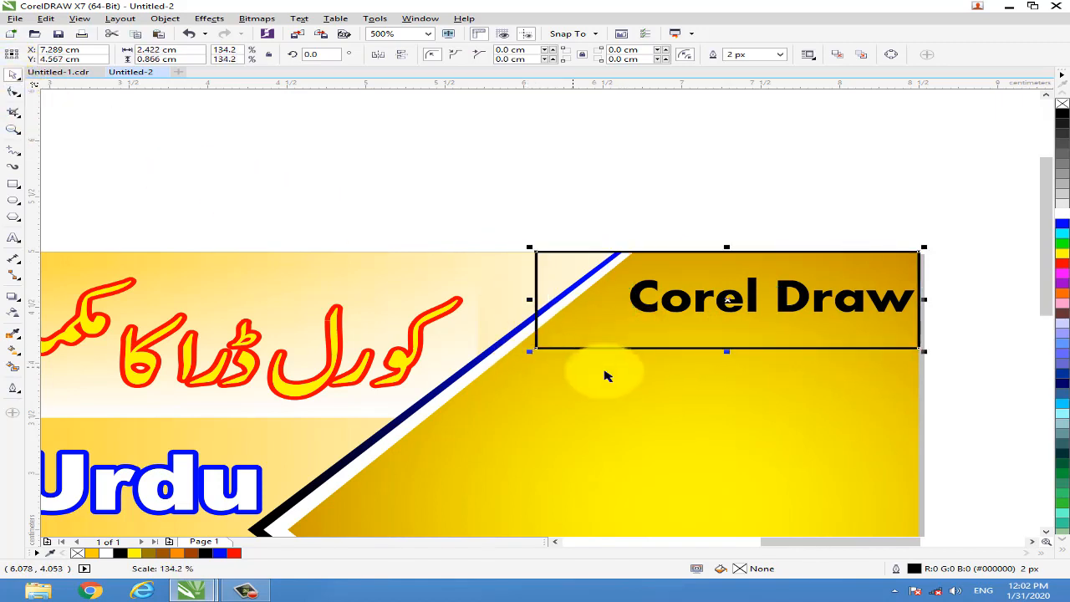
{"action": "left_click", "coordinate": [962, 255]}
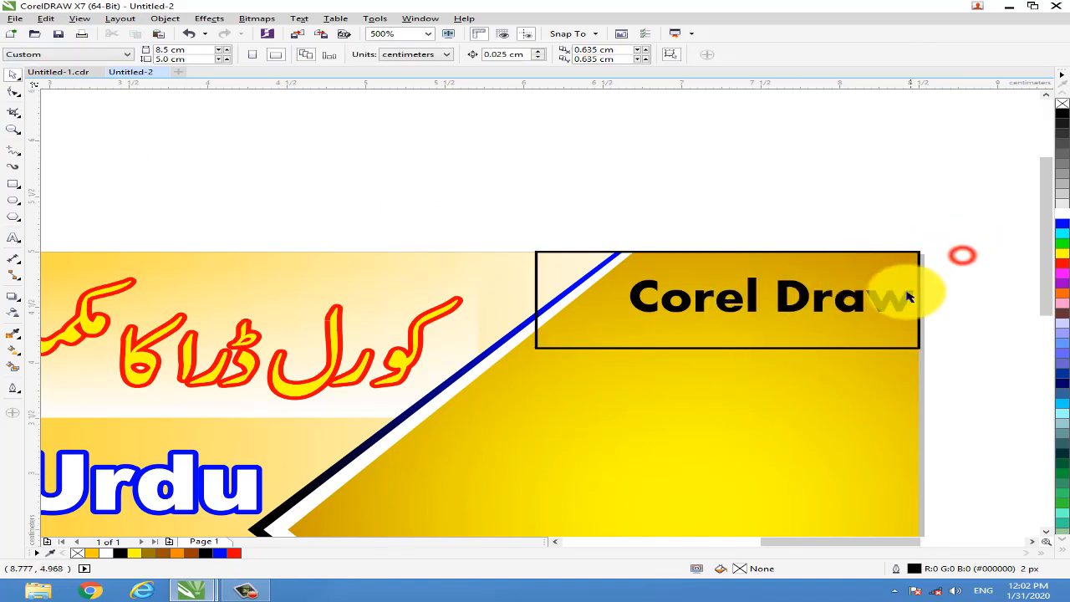
{"action": "left_click_drag", "start_coordinate": [894, 300], "coordinate": [875, 304]}
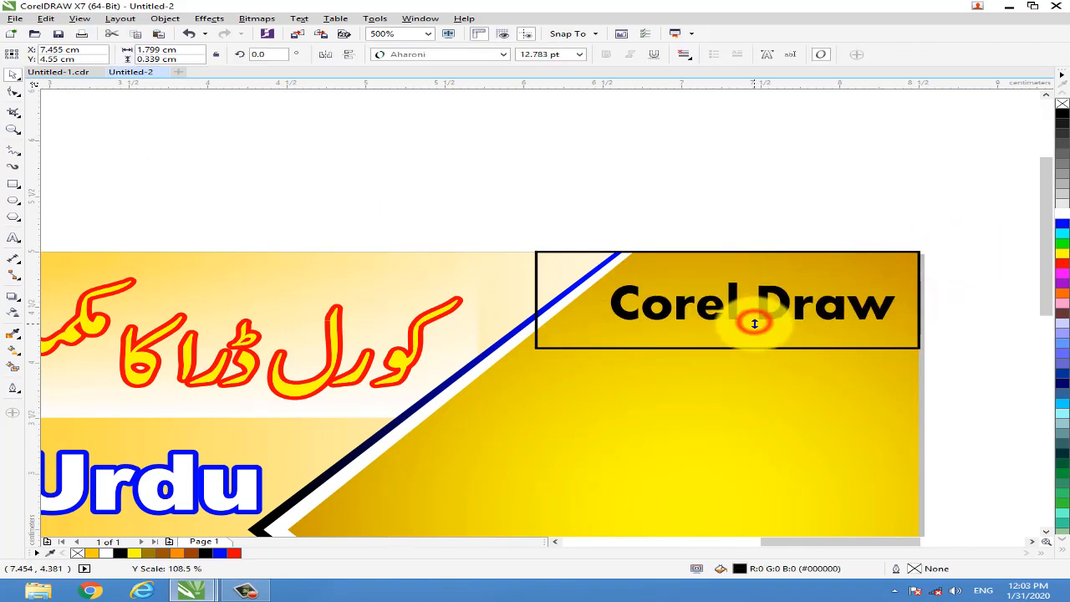
Scale the "Corel Draw" text up to about 1.967 by 0.37 cm and reposition it inside the corner rectangle.
{"action": "left_click_drag", "start_coordinate": [754, 324], "coordinate": [754, 324]}
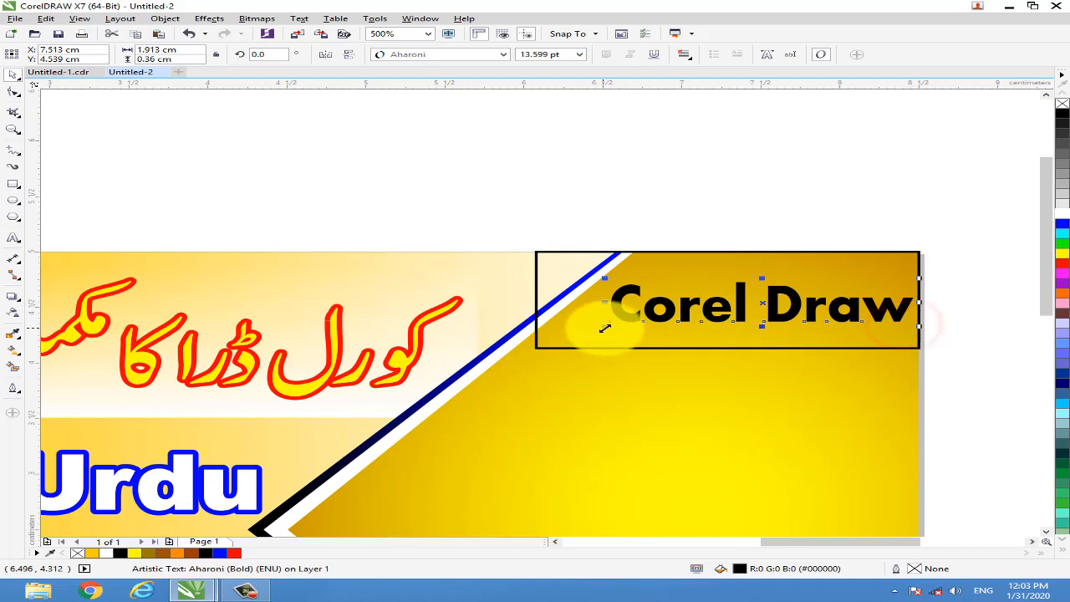
{"action": "mouse_move", "coordinate": [609, 318]}
{"action": "left_mouse_down"}
{"action": "mouse_move", "coordinate": [579, 331]}
{"action": "mouse_move", "coordinate": [595, 325]}
{"action": "left_mouse_up"}
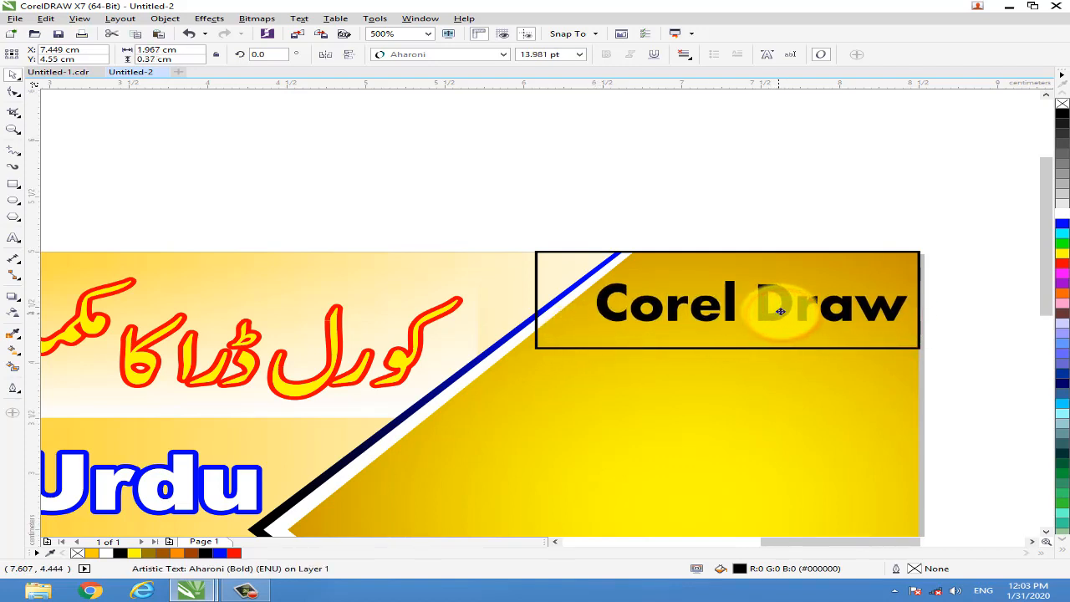
{"action": "left_click_drag", "start_coordinate": [780, 311], "coordinate": [778, 311]}
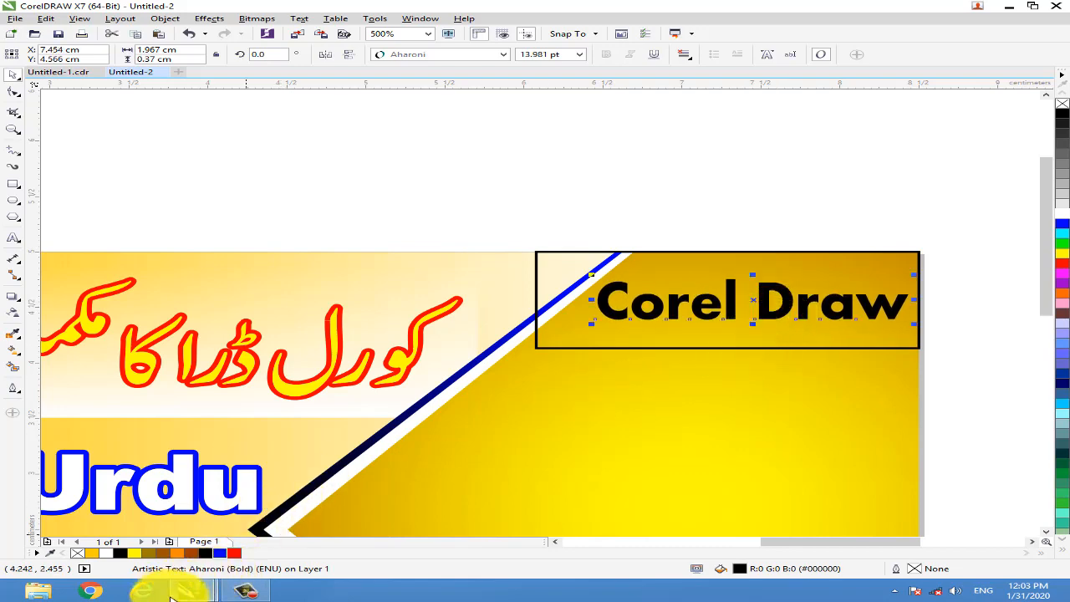
{"action": "mouse_move", "coordinate": [171, 596]}
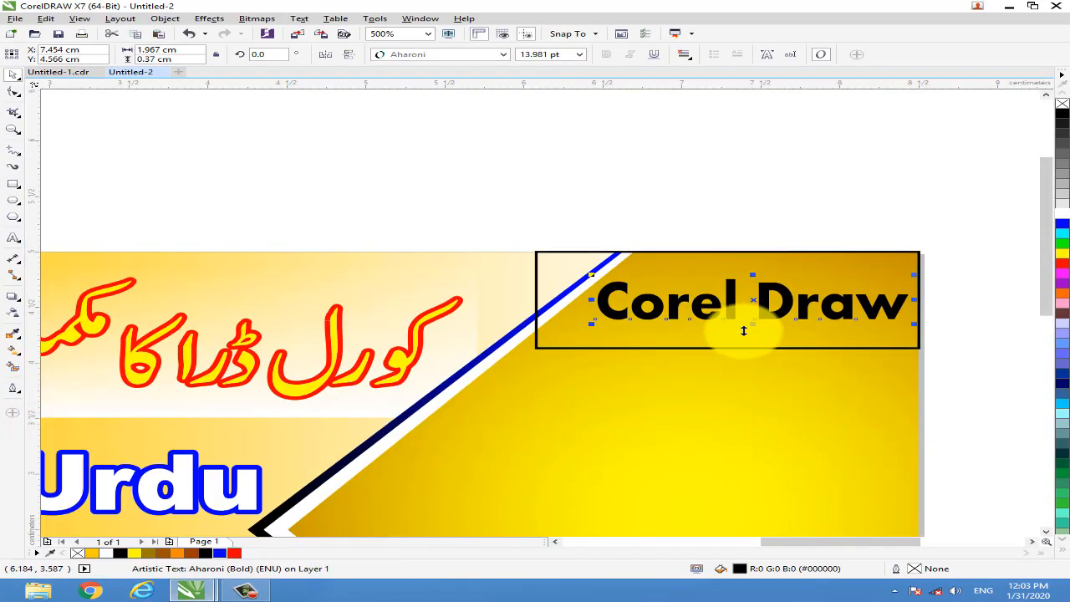
{"action": "left_click", "coordinate": [693, 186]}
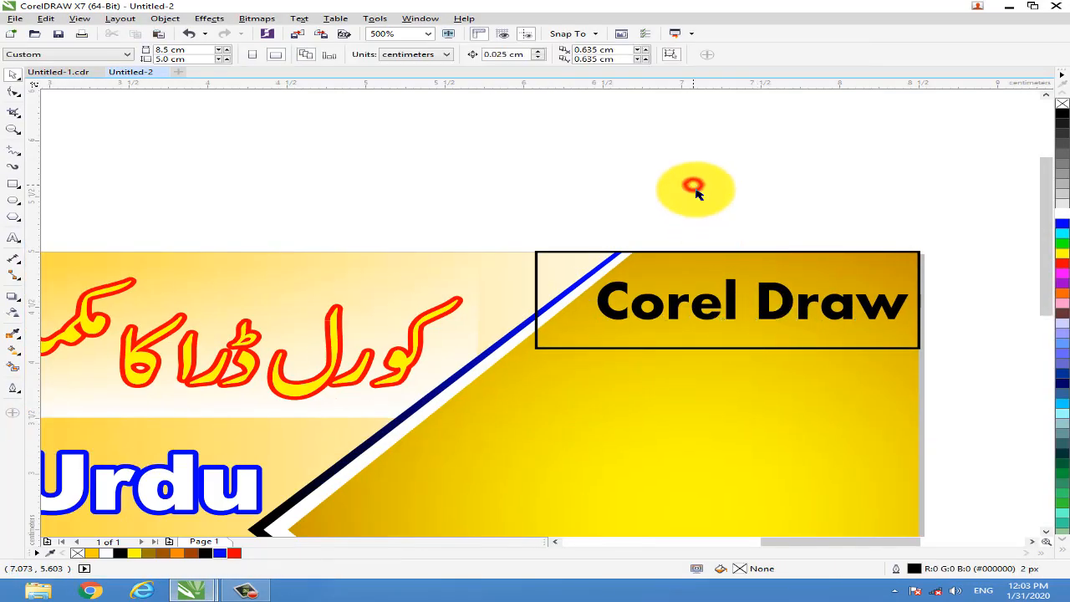
{"action": "left_click", "coordinate": [785, 306]}
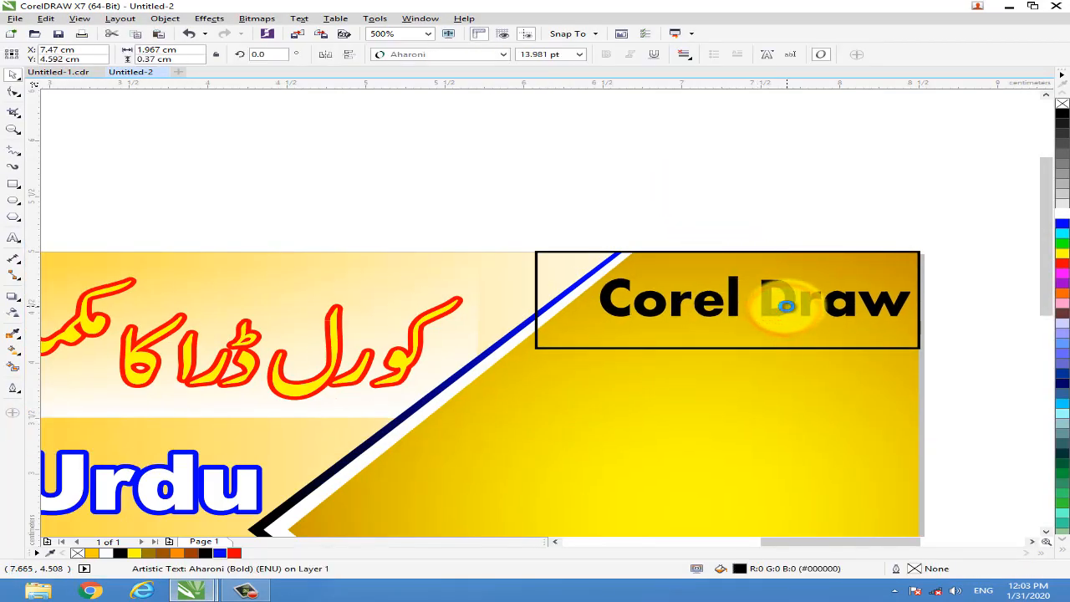
Shorten the corner rectangle to about 0.72 cm high and intersect it with the golden gradient shape.
{"action": "left_click", "coordinate": [745, 346]}
{"action": "left_click_drag", "start_coordinate": [725, 352], "coordinate": [734, 339]}
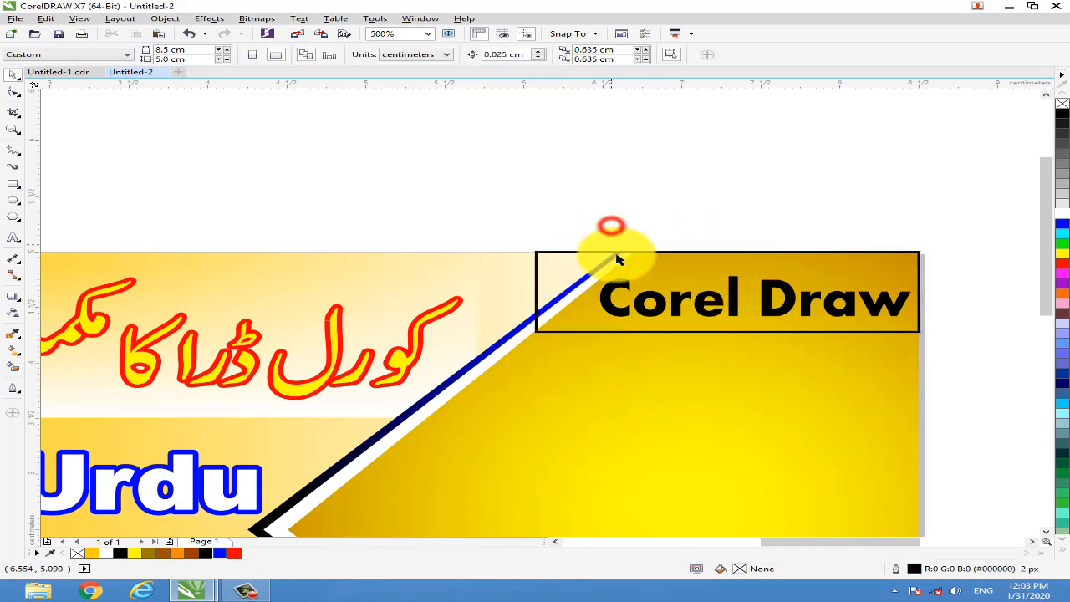
{"action": "left_click", "coordinate": [577, 389], "text": "shift"}
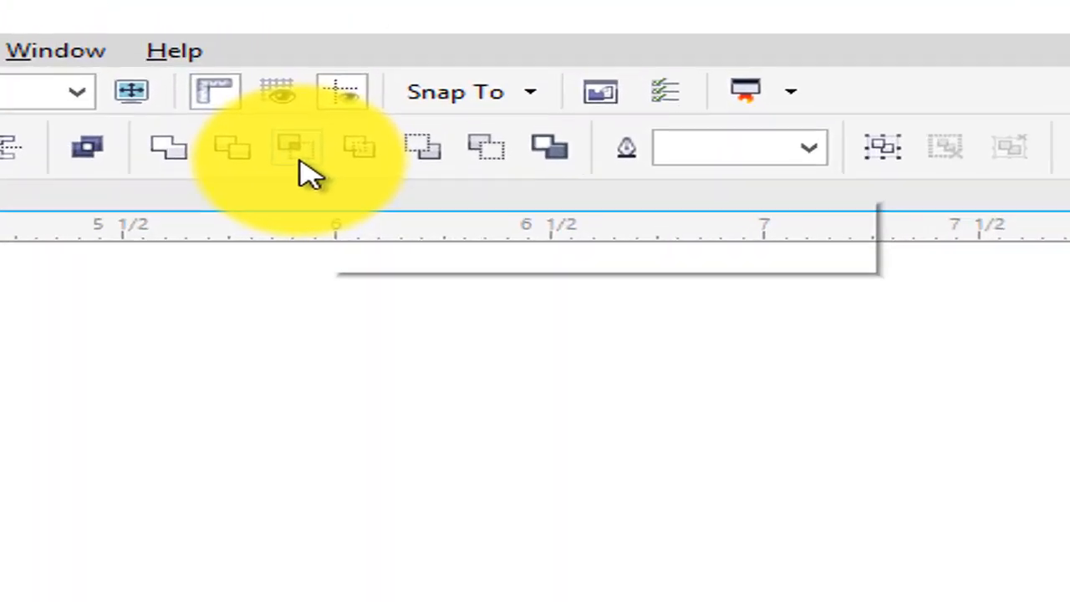
{"action": "left_click", "coordinate": [508, 54]}
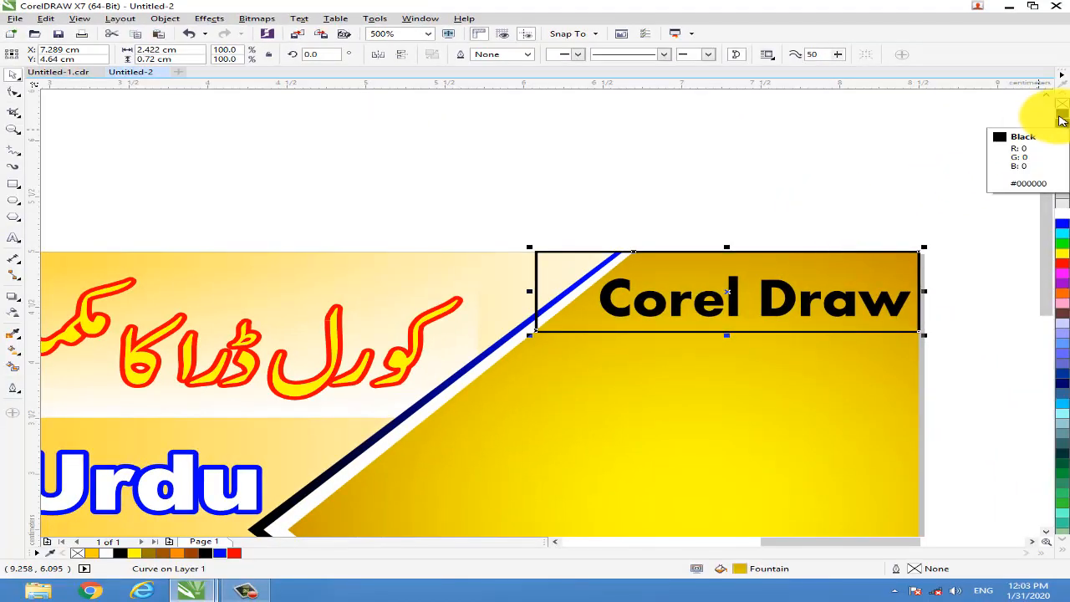
Give the intersected corner piece a black hairline outline and bring it to the front of the layer.
{"action": "right_click", "coordinate": [1060, 116]}
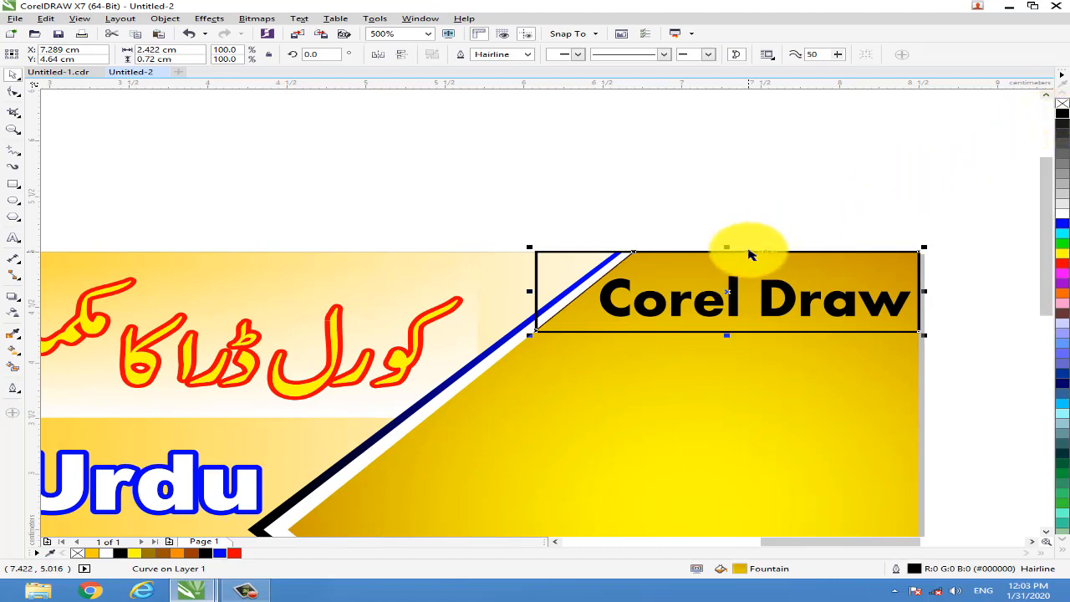
{"action": "right_click", "coordinate": [731, 294]}
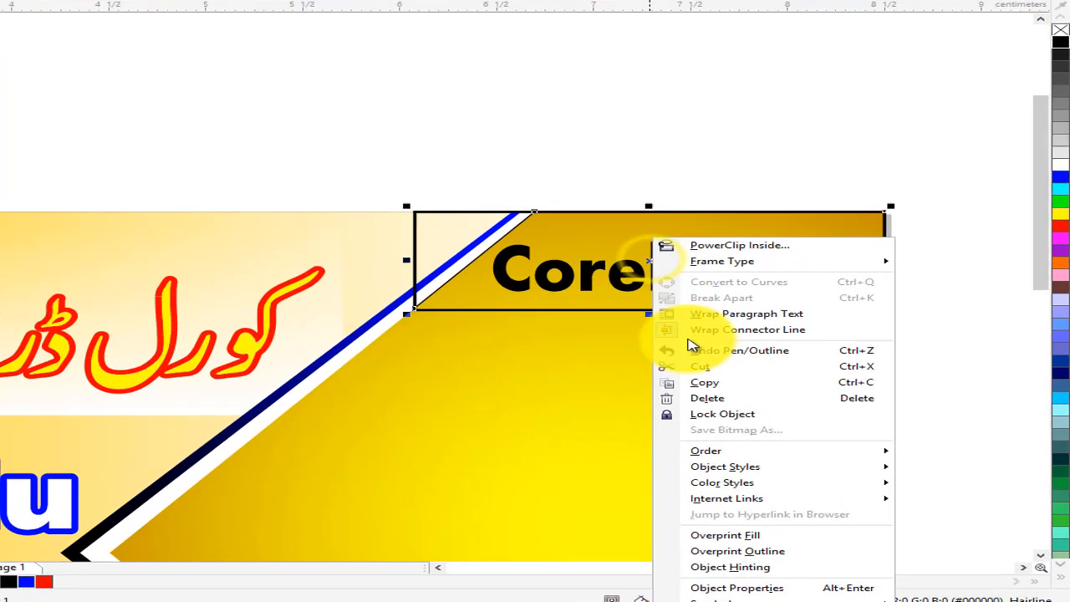
{"action": "mouse_move", "coordinate": [786, 461]}
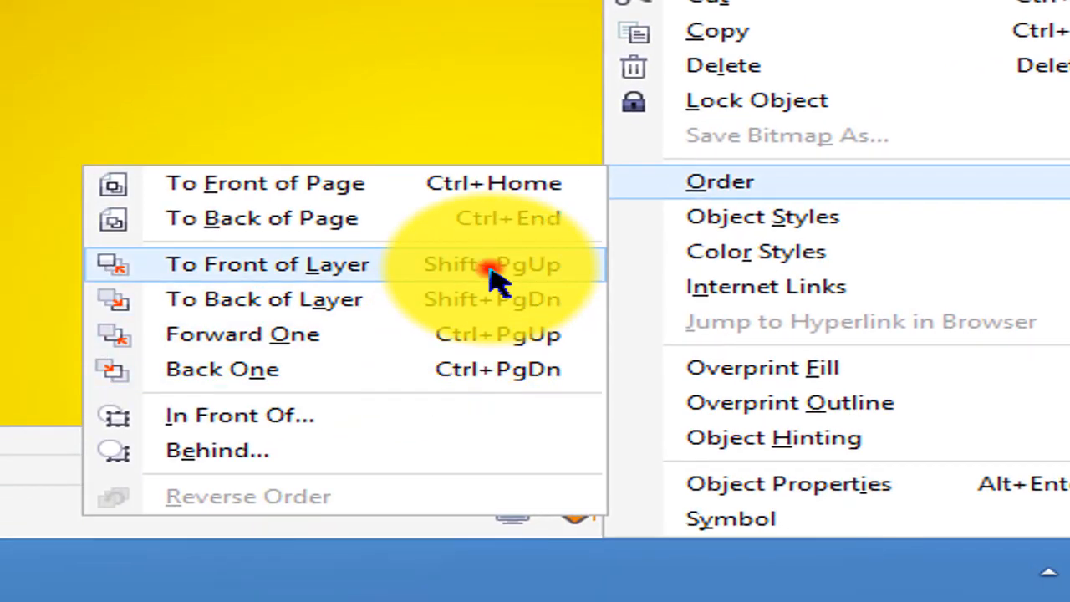
{"action": "left_click", "coordinate": [234, 442]}
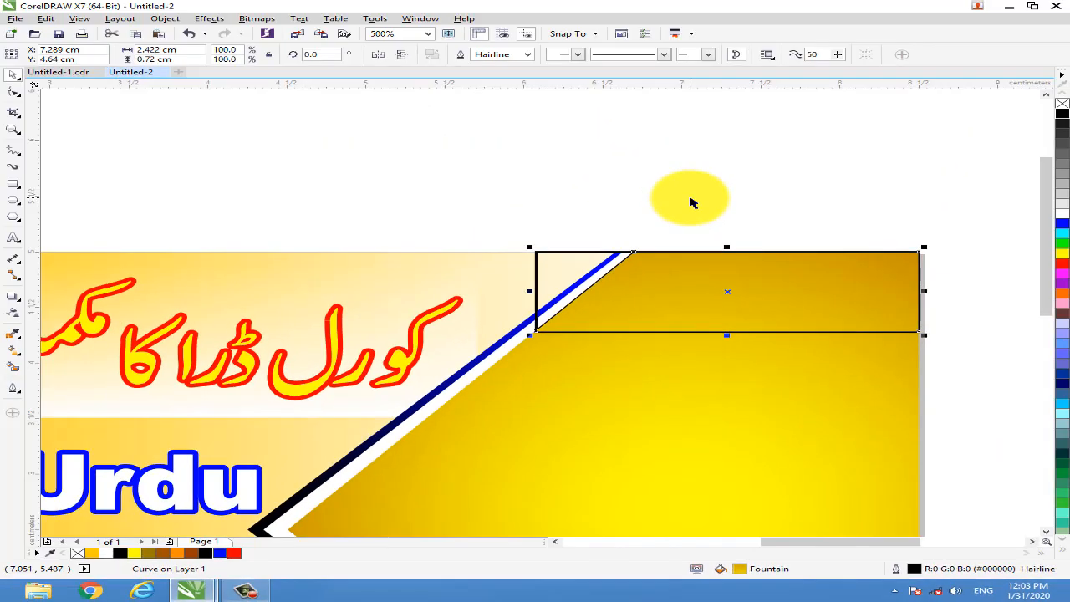
Delete the unfilled corner rectangle and move the outlined corner piece straight down to uncover the "Corel Draw" text.
{"action": "left_click", "coordinate": [572, 262]}
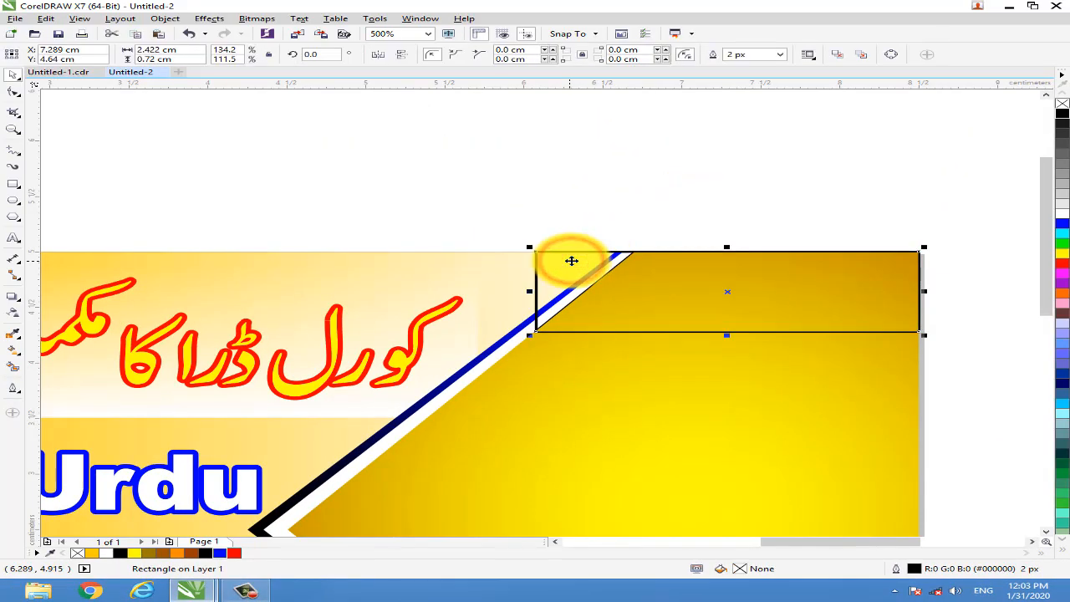
{"action": "left_click", "coordinate": [616, 313]}
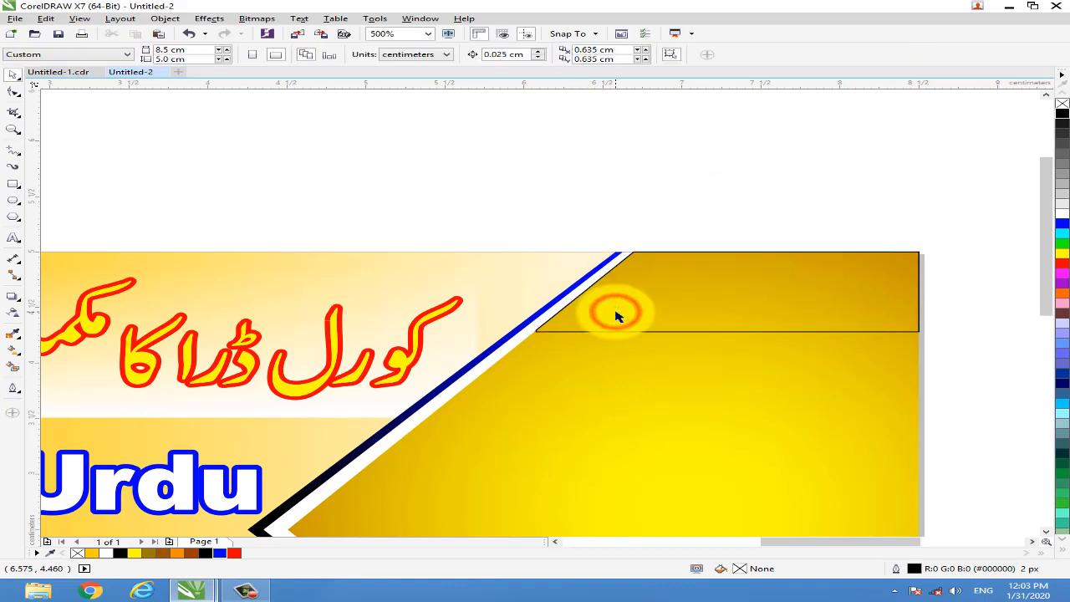
{"action": "left_click", "coordinate": [634, 298]}
{"action": "left_click_drag", "start_coordinate": [622, 360], "coordinate": [622, 366]}
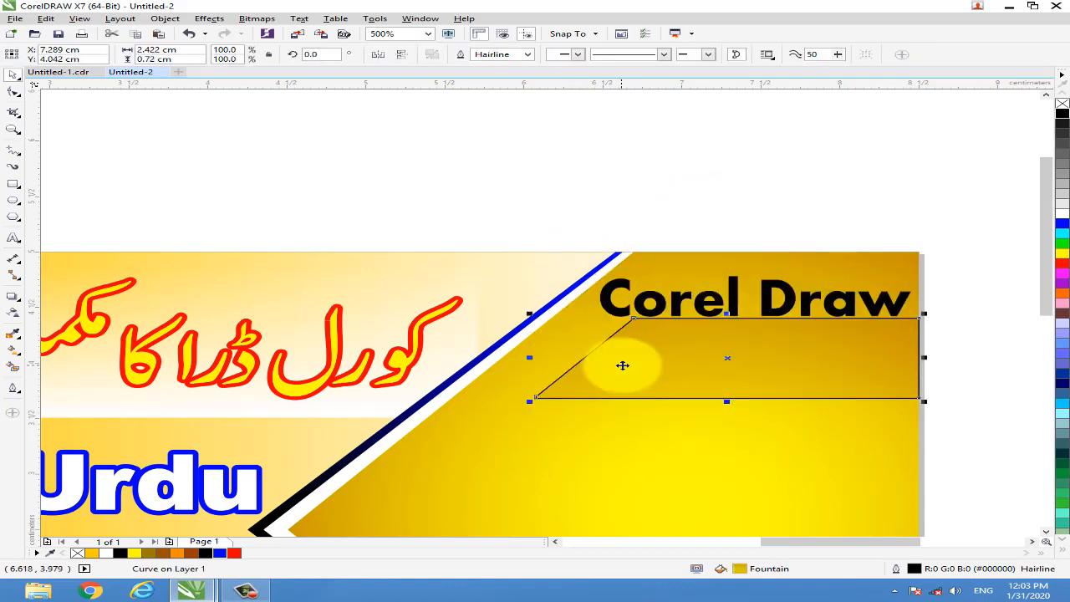
Bring the "Corel Draw" text to the front of the layer.
{"action": "left_click", "coordinate": [777, 301]}
{"action": "right_click", "coordinate": [789, 302]}
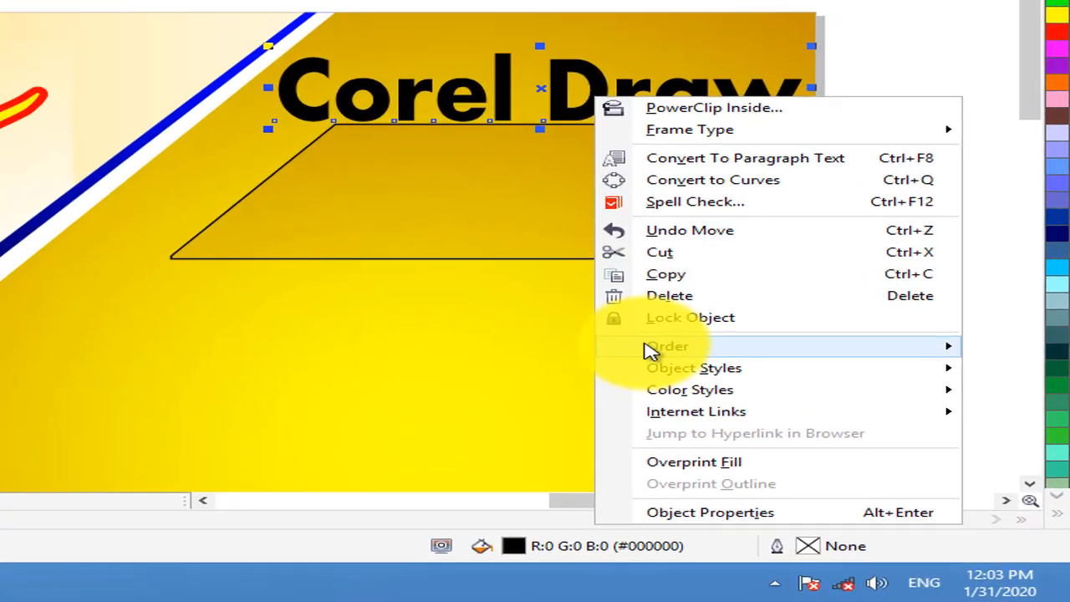
{"action": "mouse_move", "coordinate": [777, 420]}
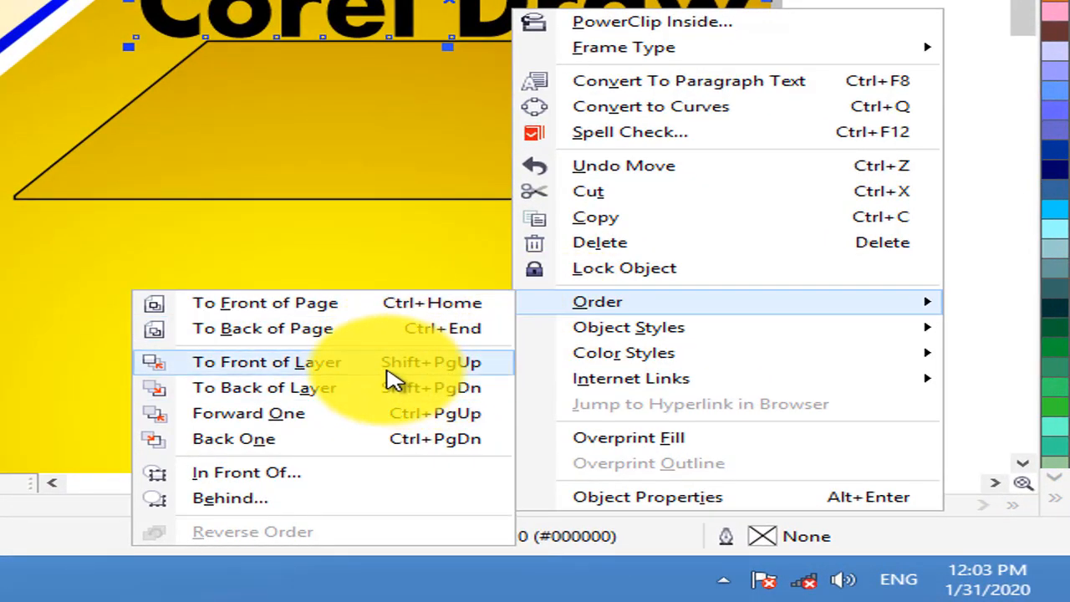
{"action": "left_click", "coordinate": [426, 365]}
Move the outlined piece back up into the card's corner, behind the "Corel Draw" text.
{"action": "left_click", "coordinate": [383, 171]}
{"action": "left_click_drag", "start_coordinate": [568, 333], "coordinate": [561, 172]}
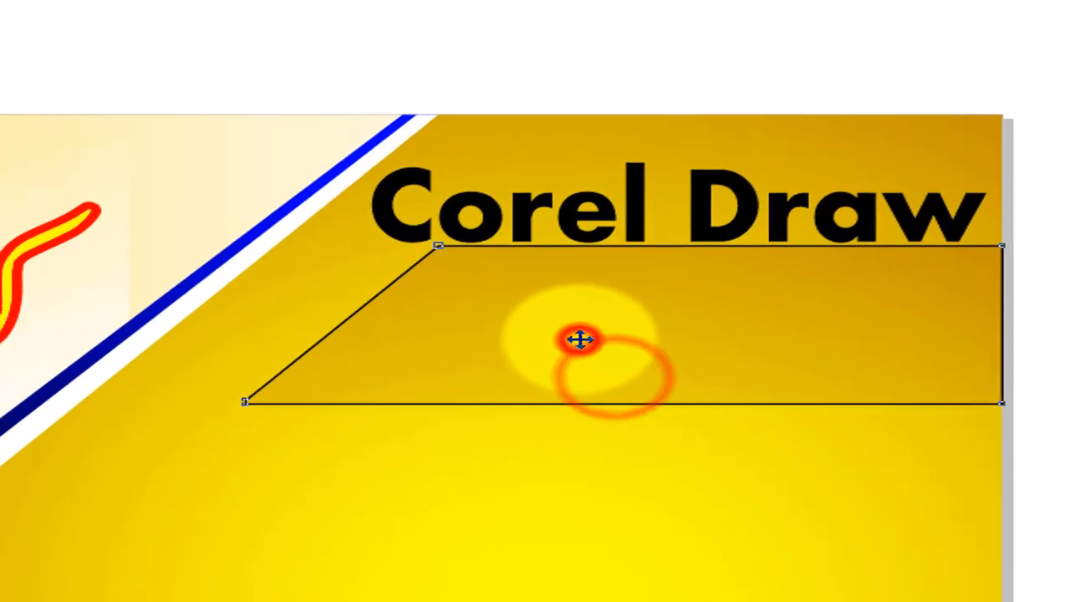
{"action": "left_click_drag", "start_coordinate": [600, 205], "coordinate": [602, 340]}
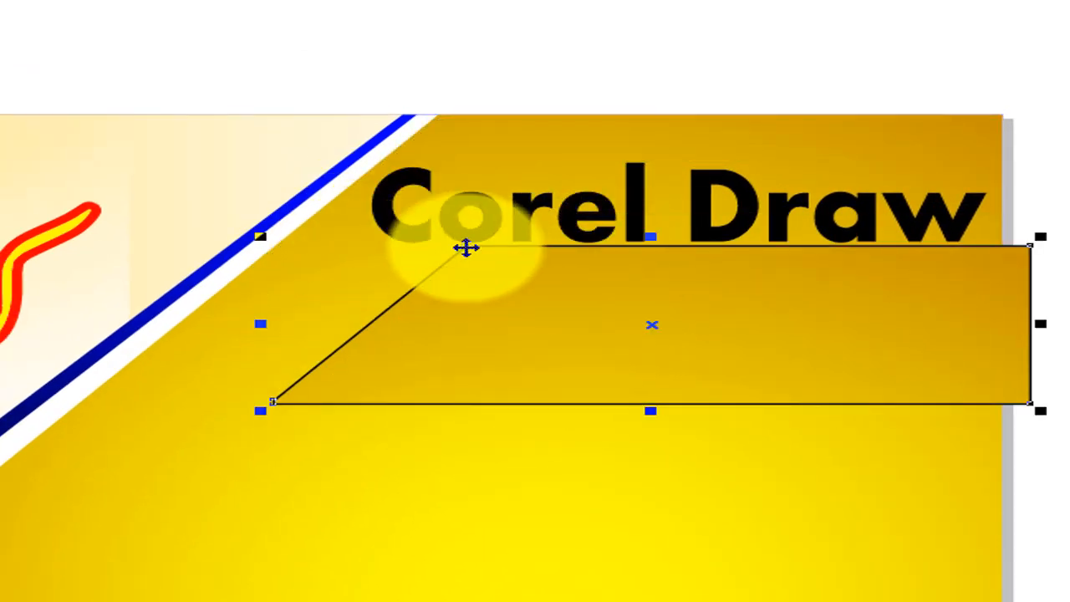
{"action": "mouse_move", "coordinate": [465, 248]}
{"action": "left_mouse_down"}
{"action": "mouse_move", "coordinate": [443, 191]}
{"action": "mouse_move", "coordinate": [438, 112]}
{"action": "left_mouse_up"}
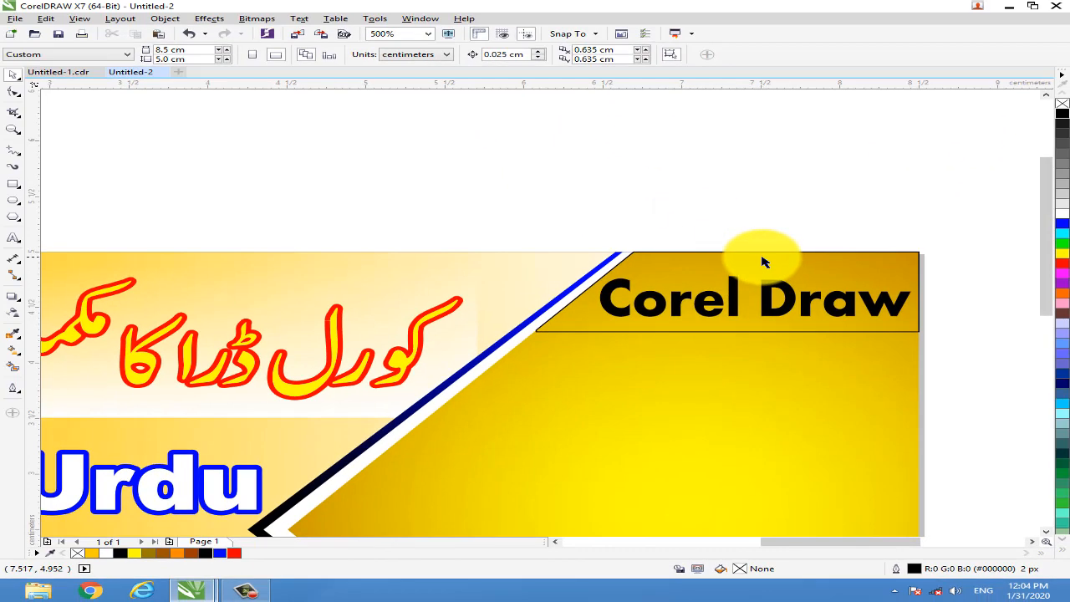
Centre the "Corel Draw" text on the corner piece and shift it right and slightly down to about X 7.443, Y 4.545 cm.
{"action": "left_click", "coordinate": [783, 308]}
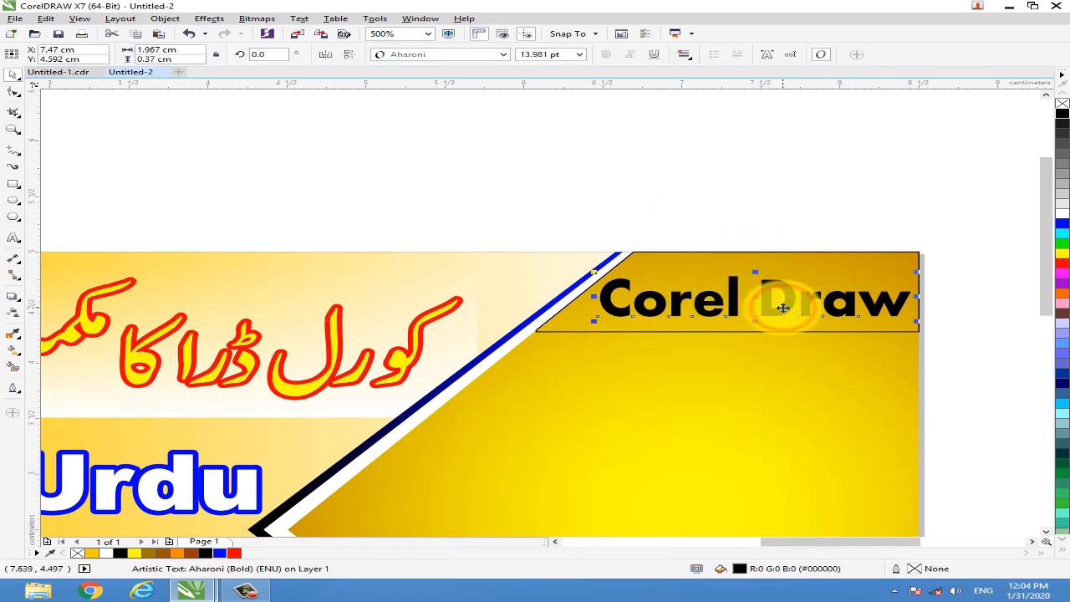
{"action": "left_click", "coordinate": [762, 323], "text": "shift"}
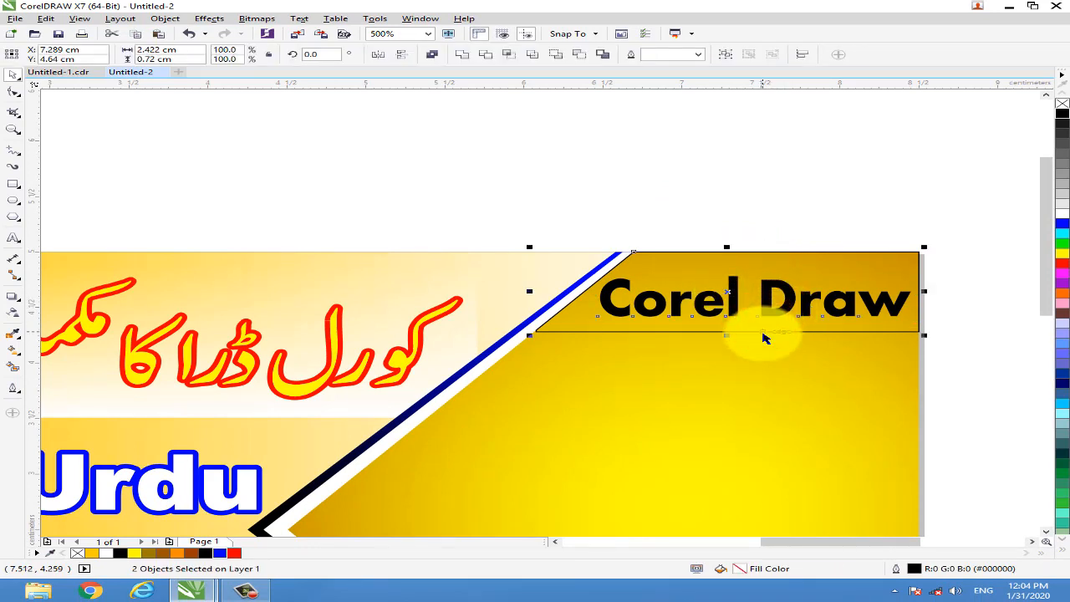
{"action": "key", "text": "e"}
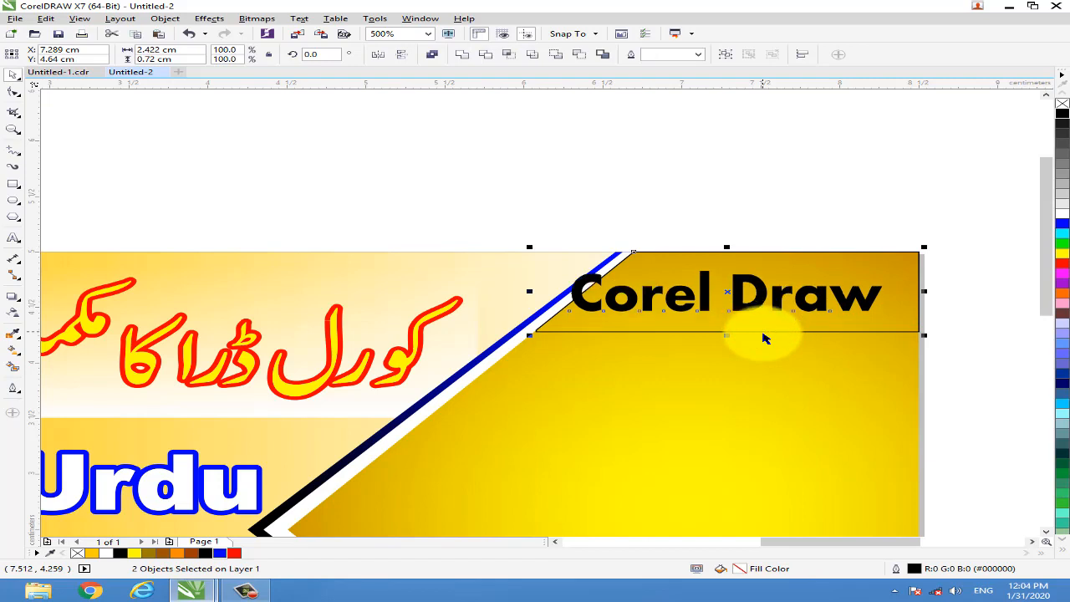
{"action": "left_click", "coordinate": [755, 198]}
{"action": "left_click", "coordinate": [757, 278]}
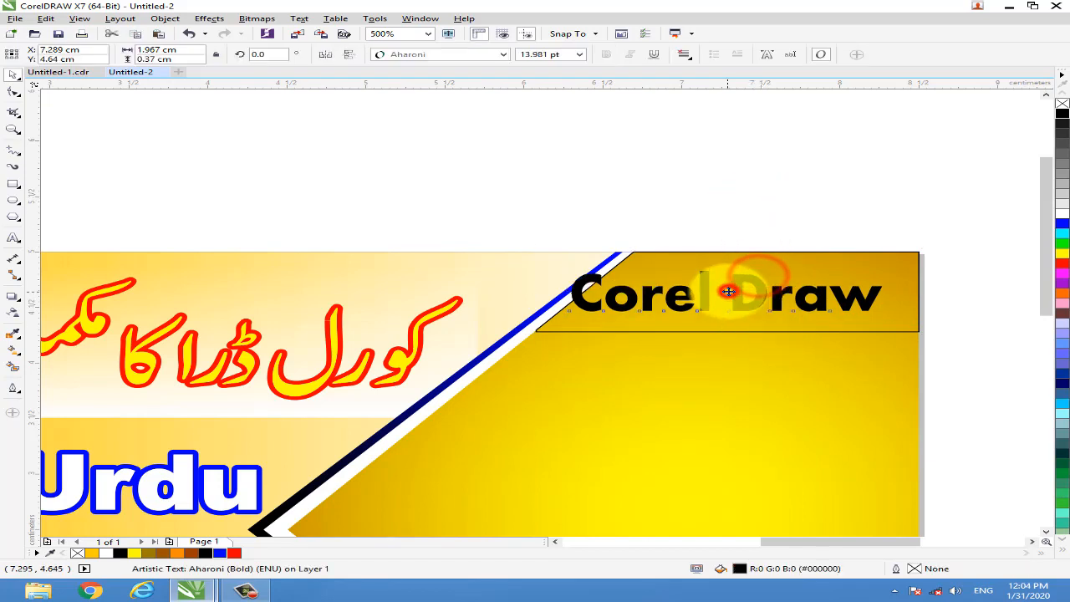
{"action": "left_click_drag", "start_coordinate": [740, 295], "coordinate": [758, 292]}
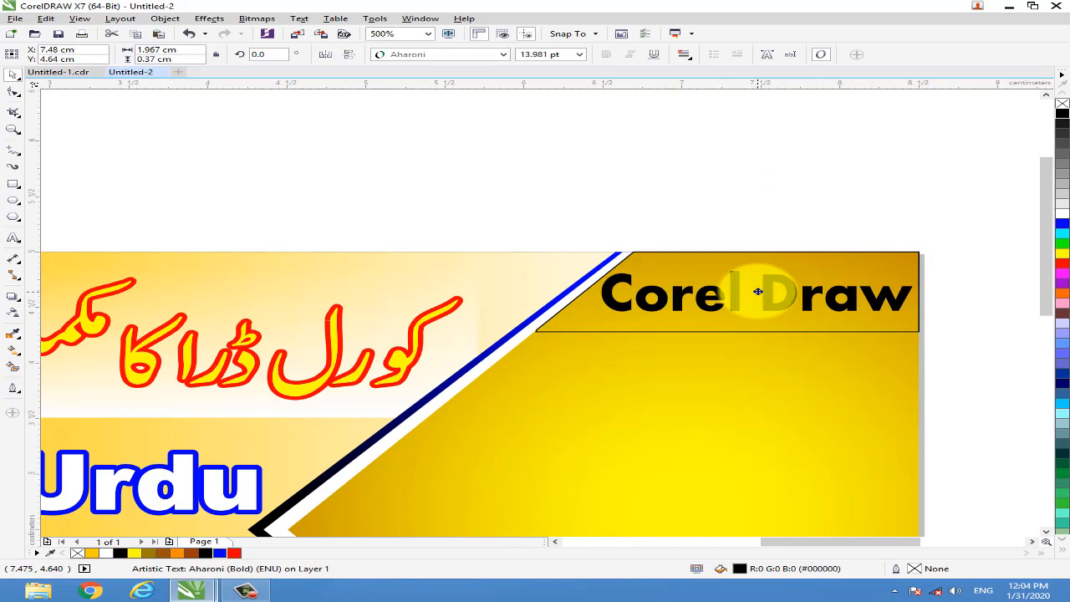
{"action": "left_click_drag", "start_coordinate": [758, 290], "coordinate": [756, 301]}
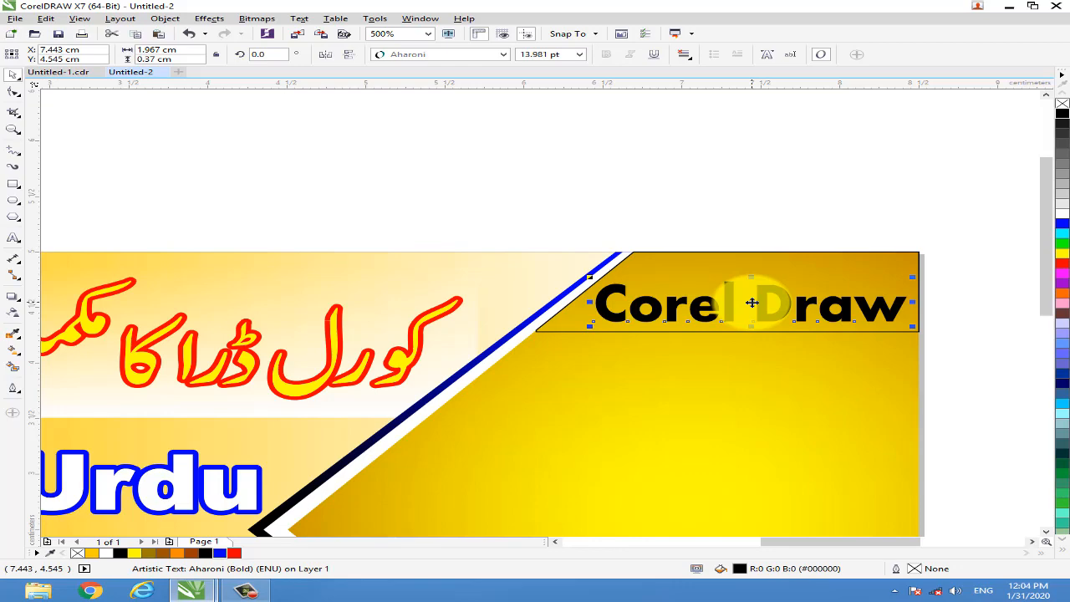
Give the "Corel Draw" text a 5 px outside outline with rounded corners and caps, placed behind the fill and scaled with the object.
{"action": "key", "text": "F12"}
{"action": "left_click", "coordinate": [372, 206]}
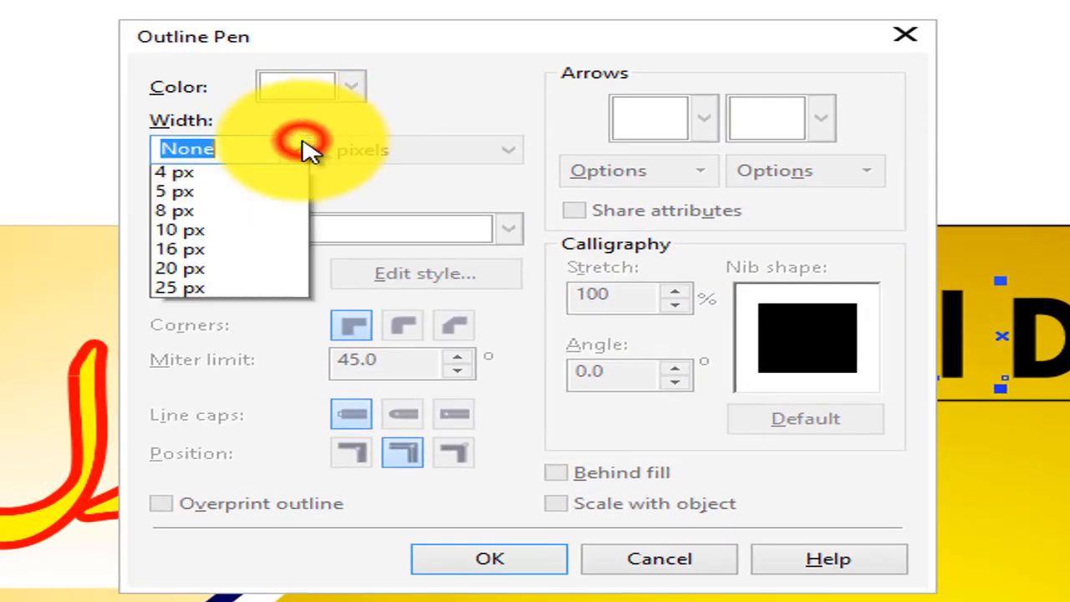
{"action": "left_click", "coordinate": [204, 293]}
{"action": "left_click", "coordinate": [403, 326]}
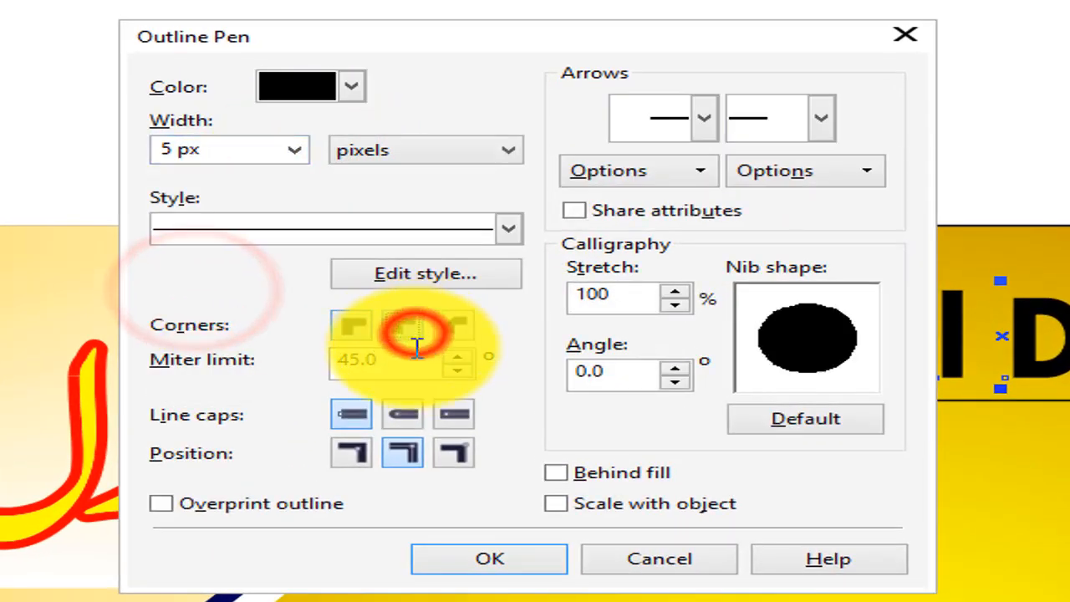
{"action": "left_click", "coordinate": [562, 473]}
{"action": "left_click", "coordinate": [569, 503]}
{"action": "left_click", "coordinate": [403, 414]}
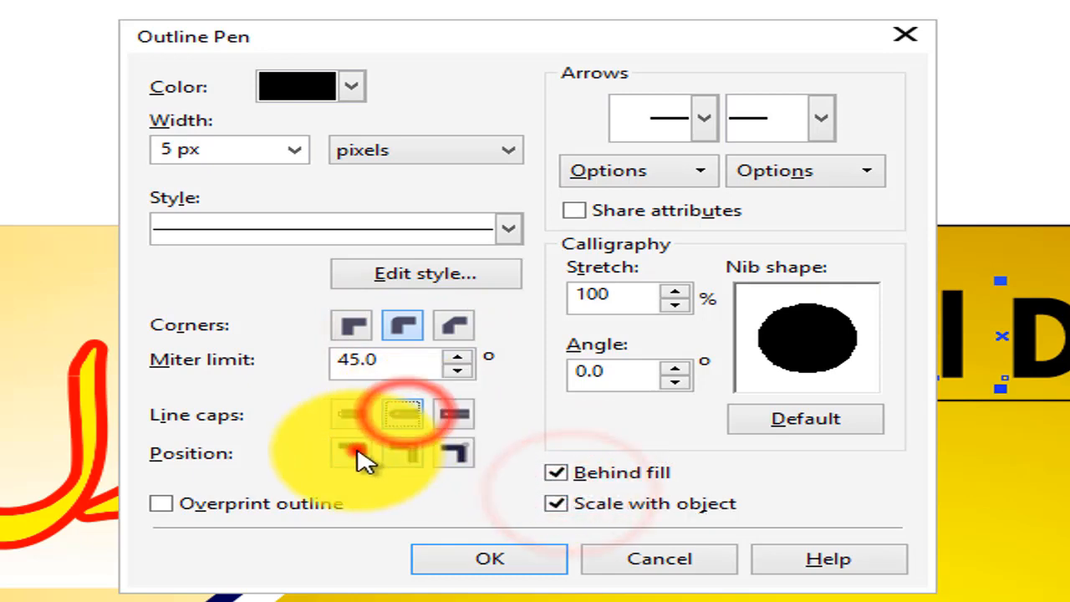
{"action": "left_click", "coordinate": [351, 452]}
{"action": "left_click", "coordinate": [490, 559]}
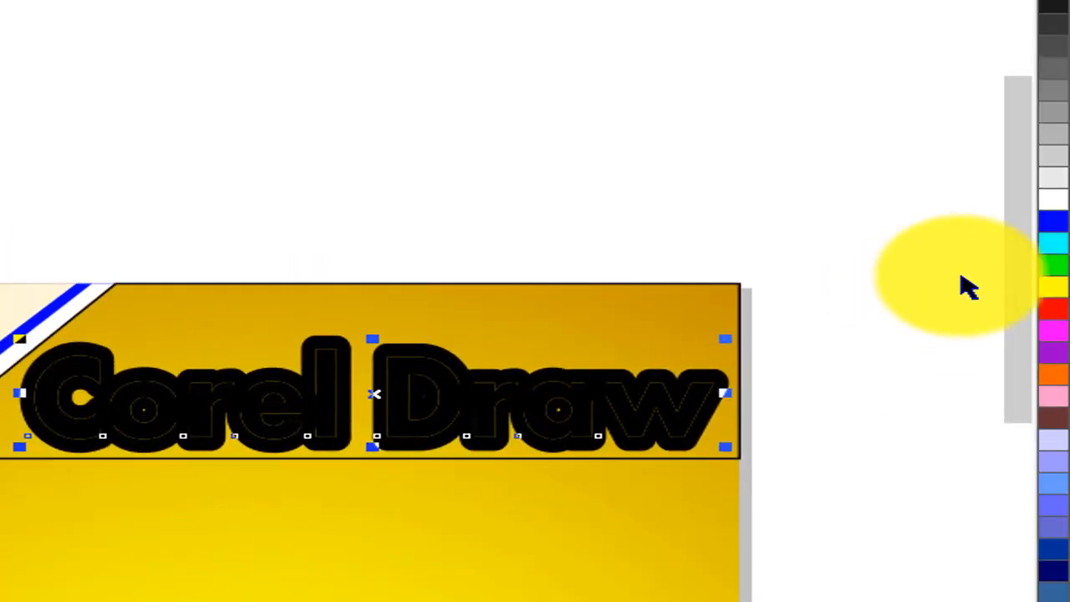
Colour the "Corel Draw" text white with a blue outline and set the outline width to 5 px.
{"action": "right_click", "coordinate": [1055, 224]}
{"action": "left_click", "coordinate": [1053, 202]}
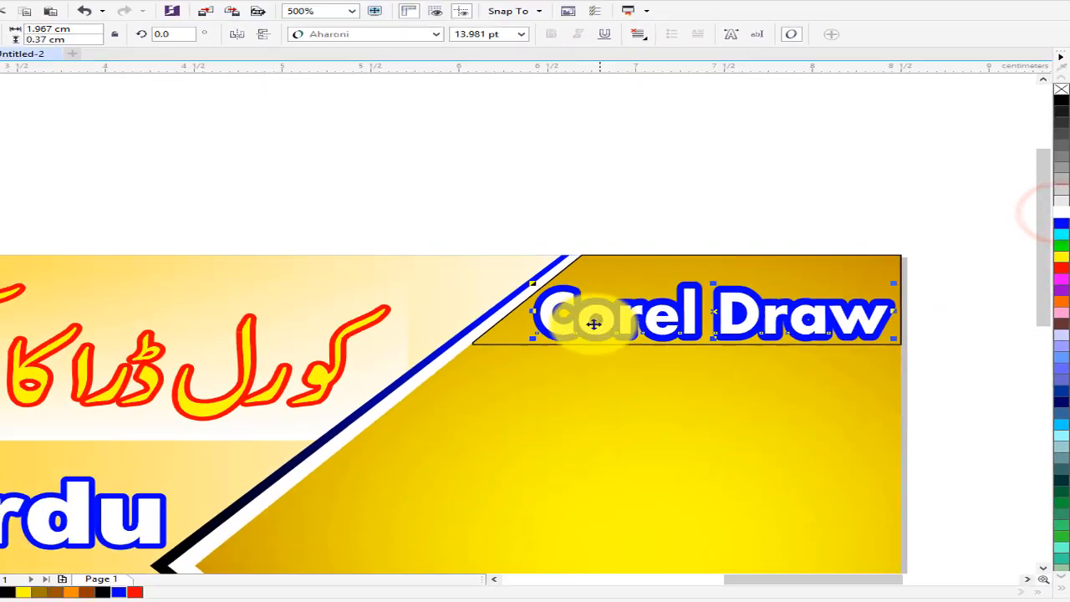
{"action": "key", "text": "F12"}
{"action": "left_click", "coordinate": [351, 215]}
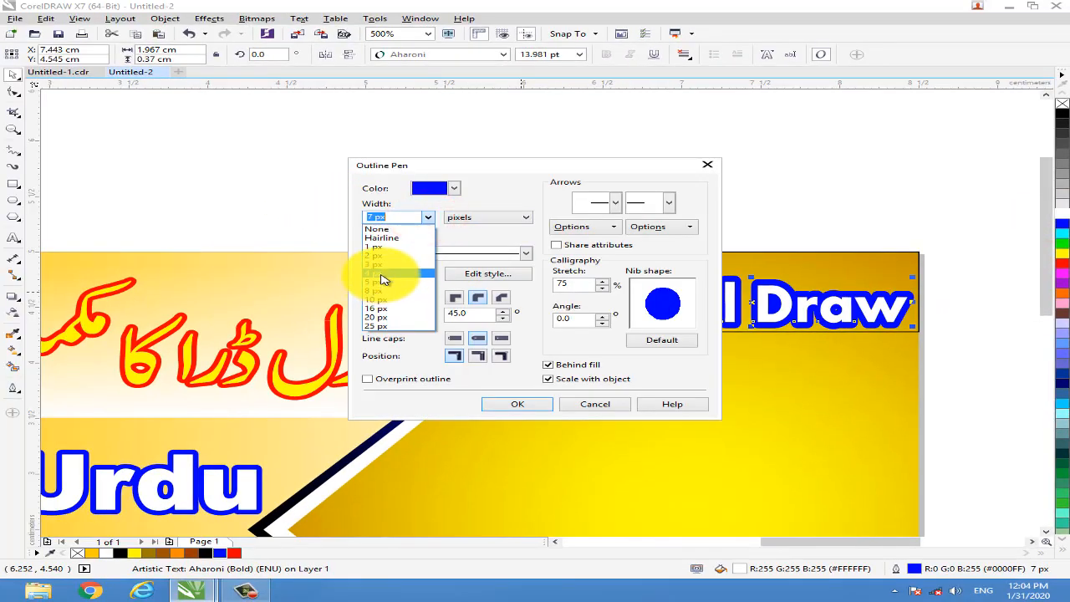
{"action": "left_click", "coordinate": [381, 281]}
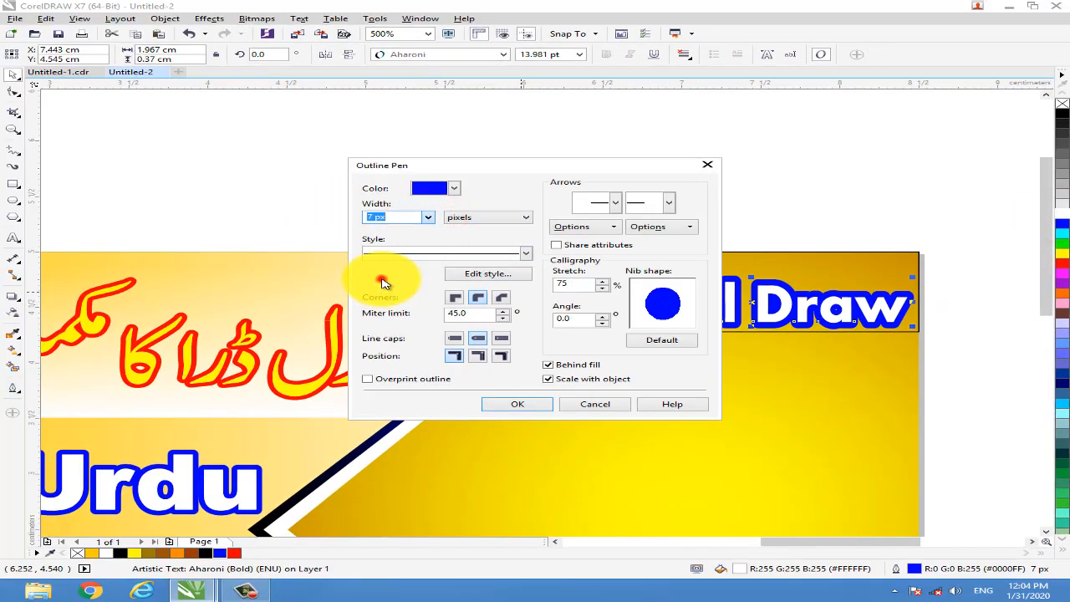
{"action": "left_click", "coordinate": [518, 404]}
Try to set the "Corel Draw" text's outline width to 4 px and reset its nib shape to default.
{"action": "key", "text": "F12"}
{"action": "left_click", "coordinate": [428, 218]}
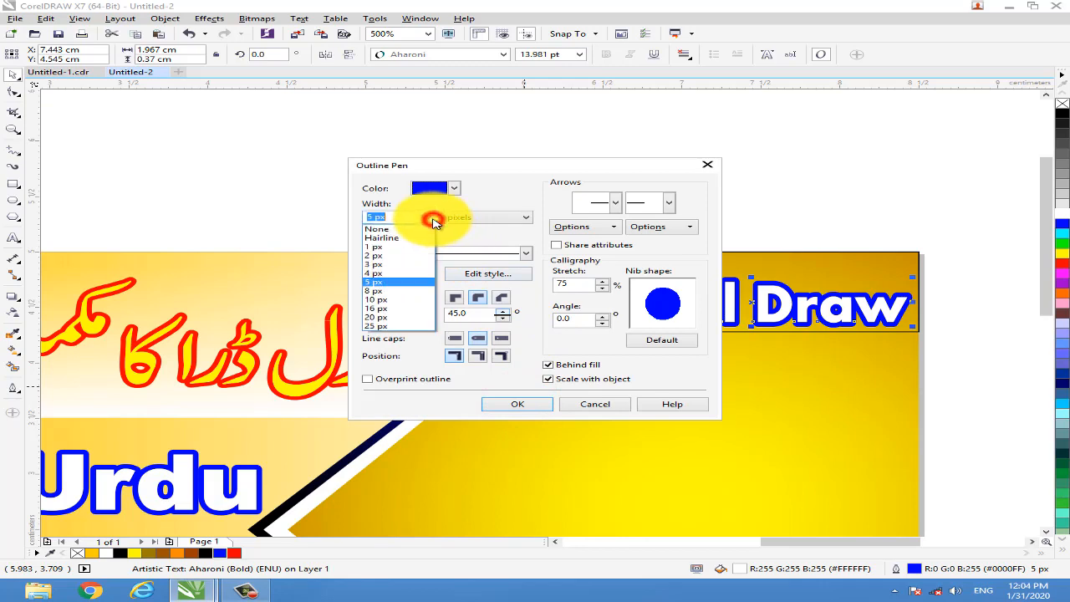
{"action": "left_click", "coordinate": [393, 260]}
{"action": "left_click", "coordinate": [662, 336]}
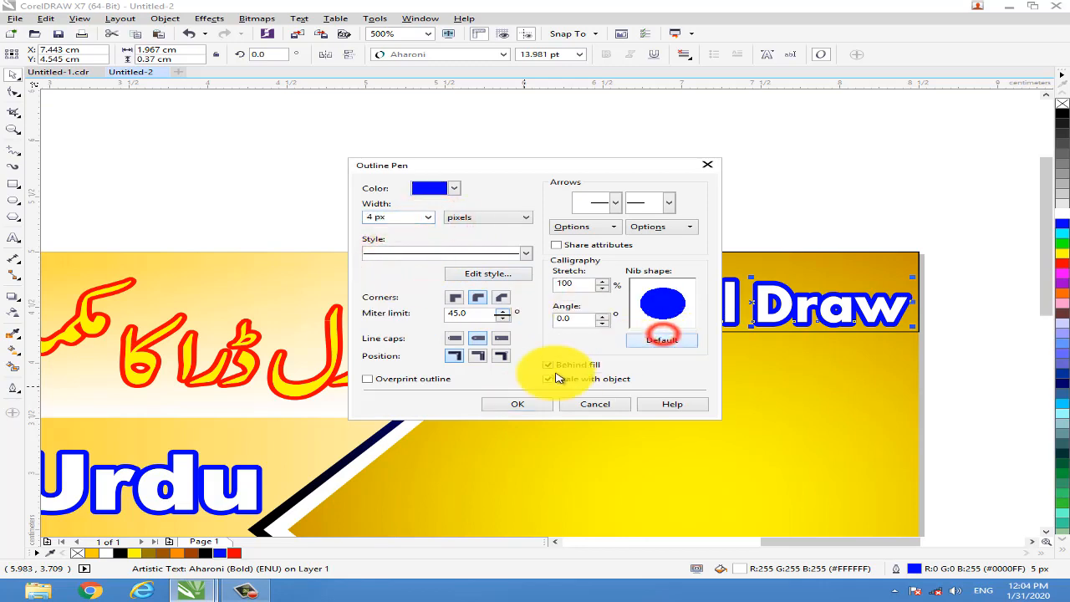
{"action": "left_click", "coordinate": [519, 404]}
{"action": "left_click", "coordinate": [703, 191]}
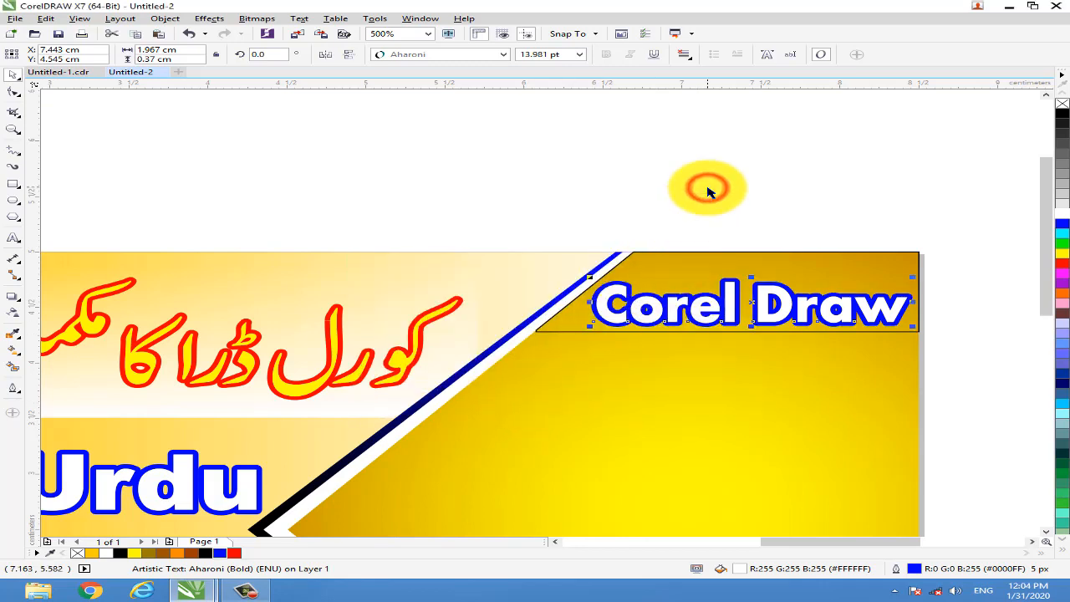
Swap the "Corel Draw" text's colours to a blue fill with a white outline.
{"action": "left_click", "coordinate": [800, 319]}
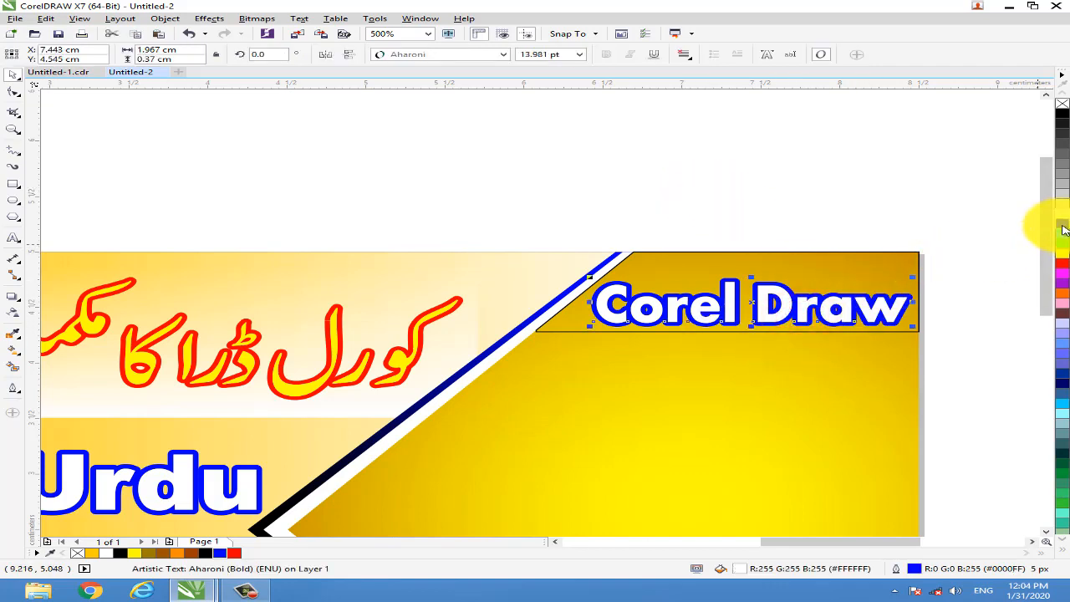
{"action": "right_click", "coordinate": [1062, 216]}
{"action": "left_click", "coordinate": [1061, 223]}
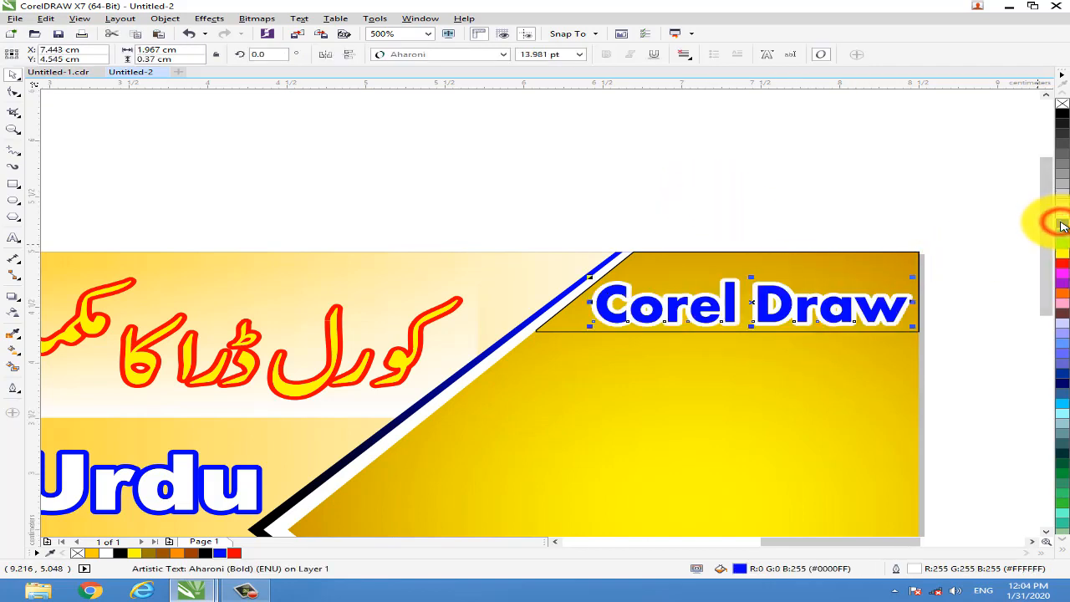
{"action": "left_click", "coordinate": [982, 282]}
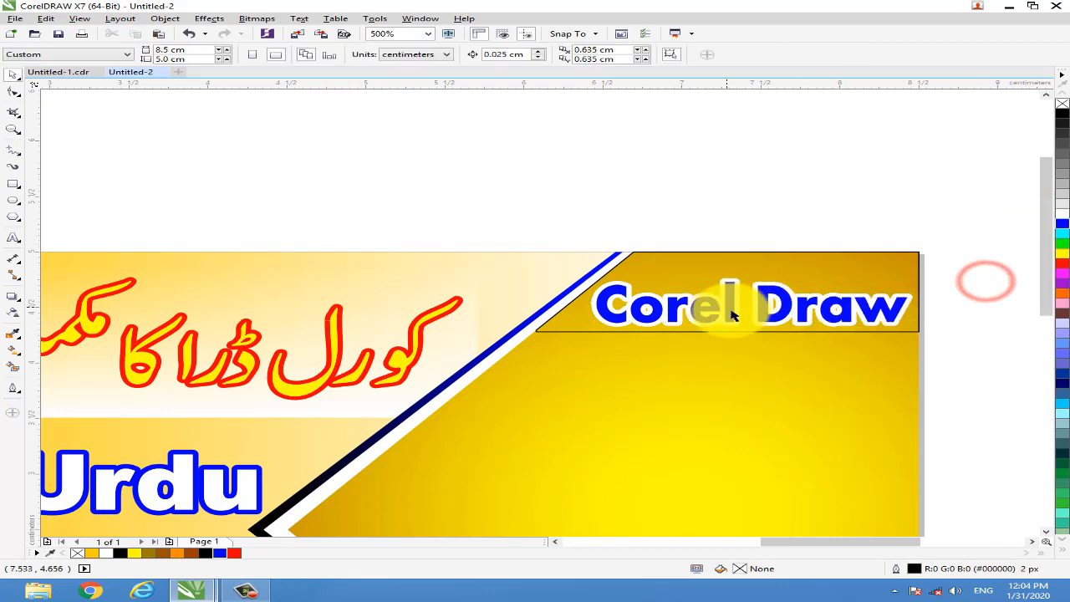
Examine the whole card's layout and how the "Corel Draw" title sits in the corner.
{"action": "scroll", "coordinate": [733, 368], "scroll_direction": "down", "scroll_amount": 2}
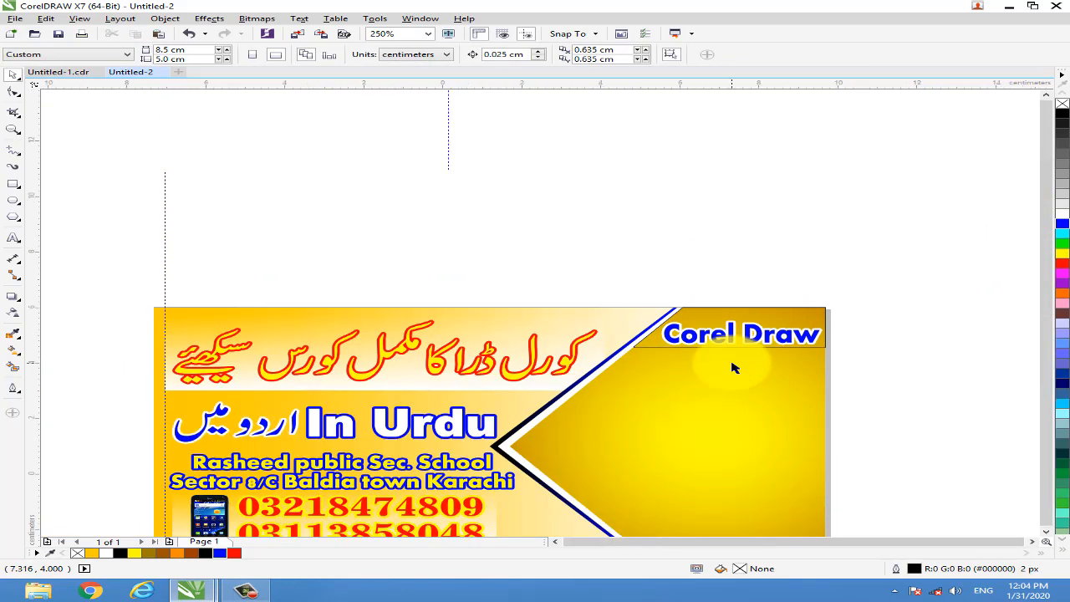
{"action": "scroll", "coordinate": [732, 368], "scroll_direction": "down", "scroll_amount": 2}
{"action": "scroll", "coordinate": [631, 485], "scroll_direction": "up", "scroll_amount": 2}
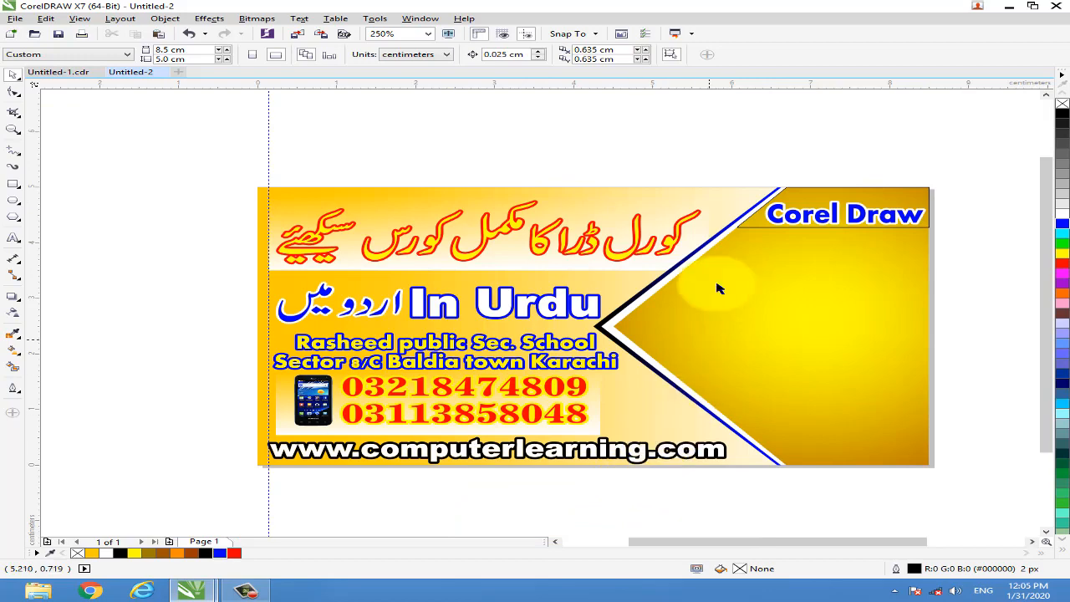
{"action": "scroll", "coordinate": [714, 253], "scroll_direction": "up", "scroll_amount": 2}
{"action": "scroll", "coordinate": [711, 255], "scroll_direction": "down", "scroll_amount": 2}
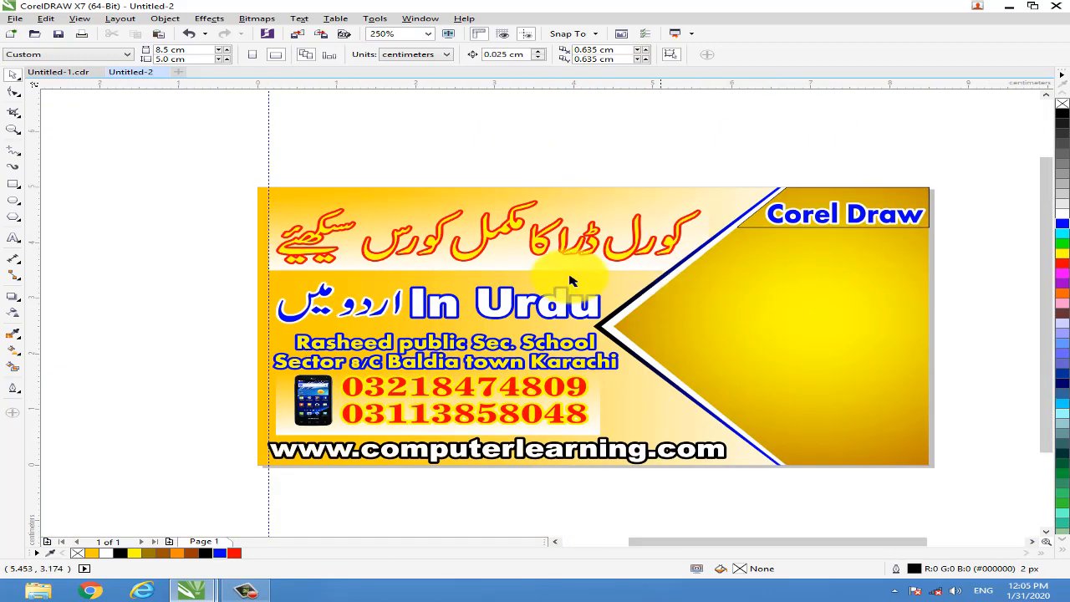
{"action": "left_click_drag", "start_coordinate": [219, 163], "coordinate": [973, 495]}
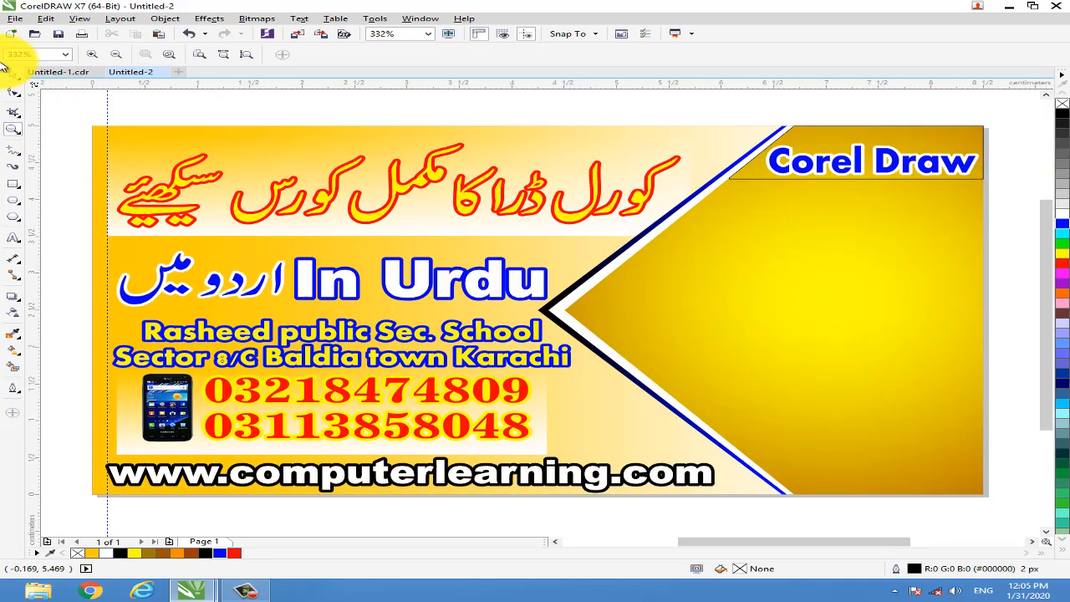
{"action": "left_click", "coordinate": [15, 77]}
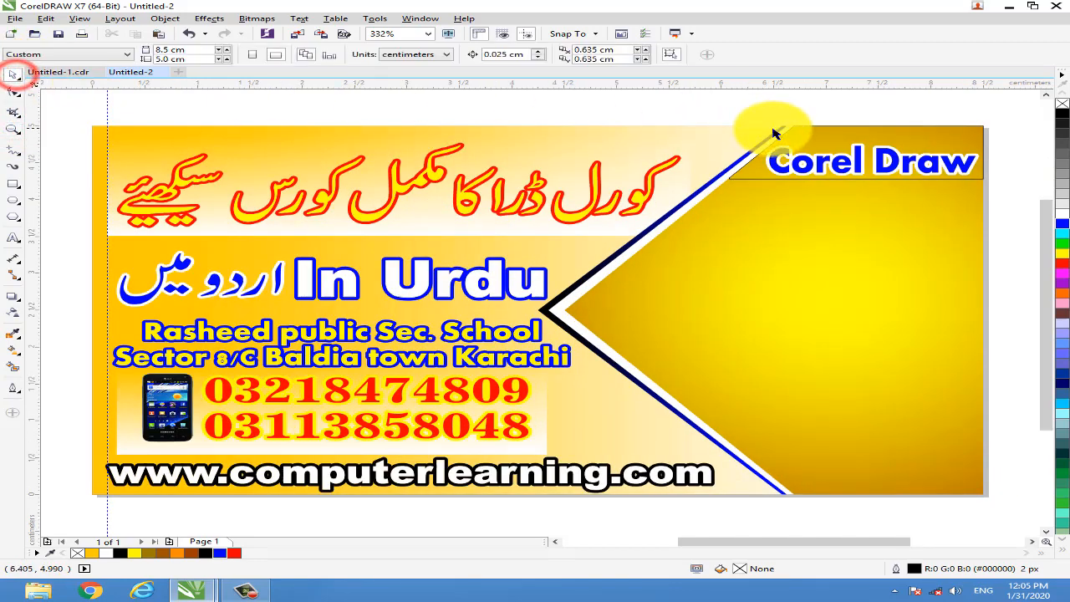
{"action": "left_click", "coordinate": [877, 164]}
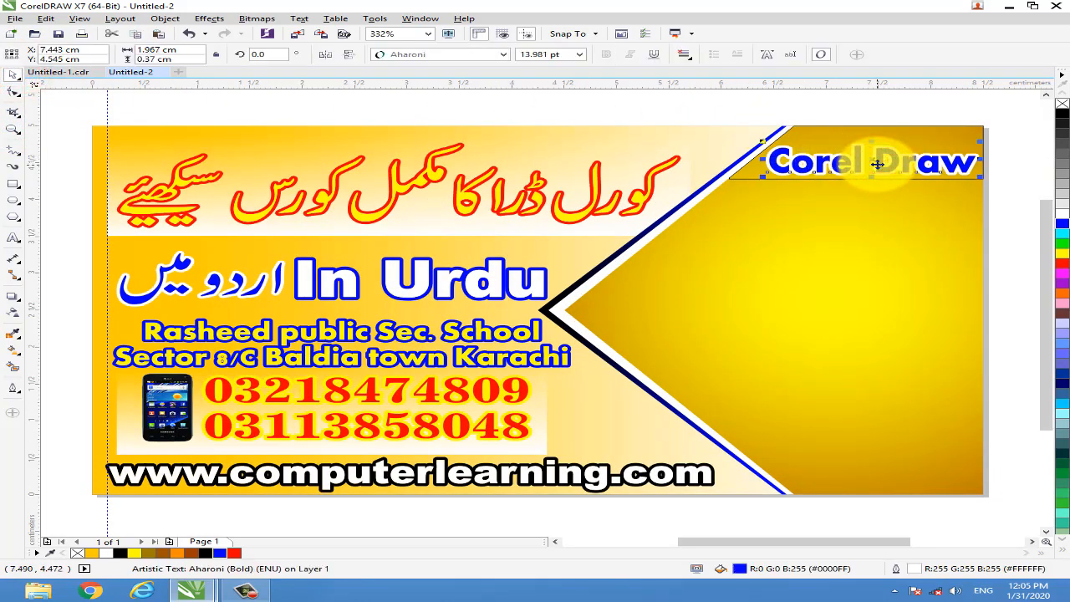
{"action": "left_click", "coordinate": [851, 92]}
Nudge the "Corel Draw" text within the corner piece to about X 7.443, Y 4.596 cm.
{"action": "scroll", "coordinate": [980, 162], "scroll_direction": "up", "scroll_amount": 2}
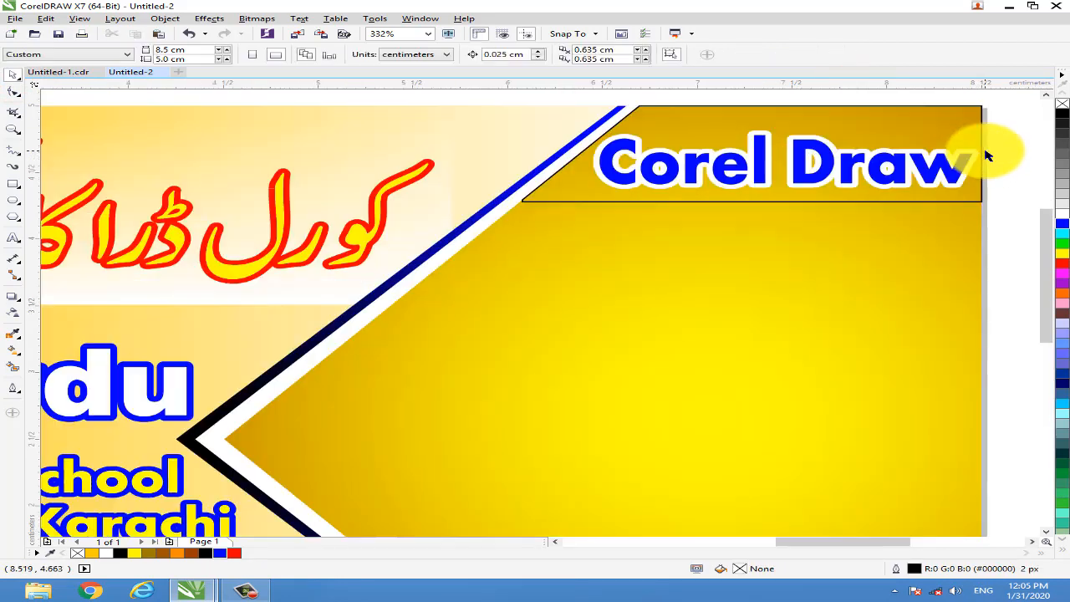
{"action": "scroll", "coordinate": [985, 155], "scroll_direction": "up", "scroll_amount": 2}
{"action": "scroll", "coordinate": [984, 155], "scroll_direction": "down", "scroll_amount": 2}
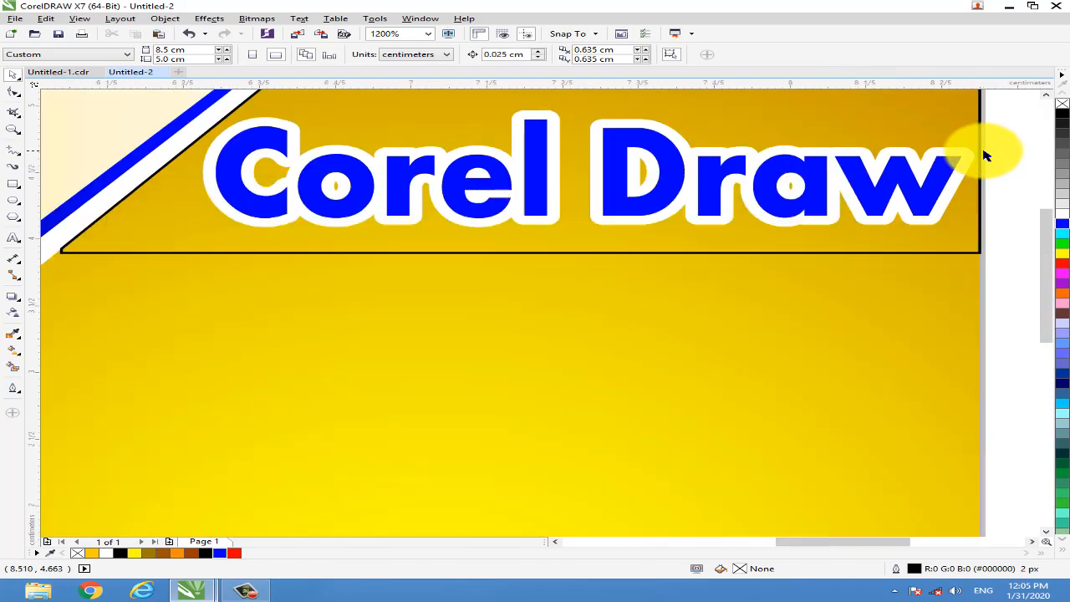
{"action": "left_click", "coordinate": [614, 166]}
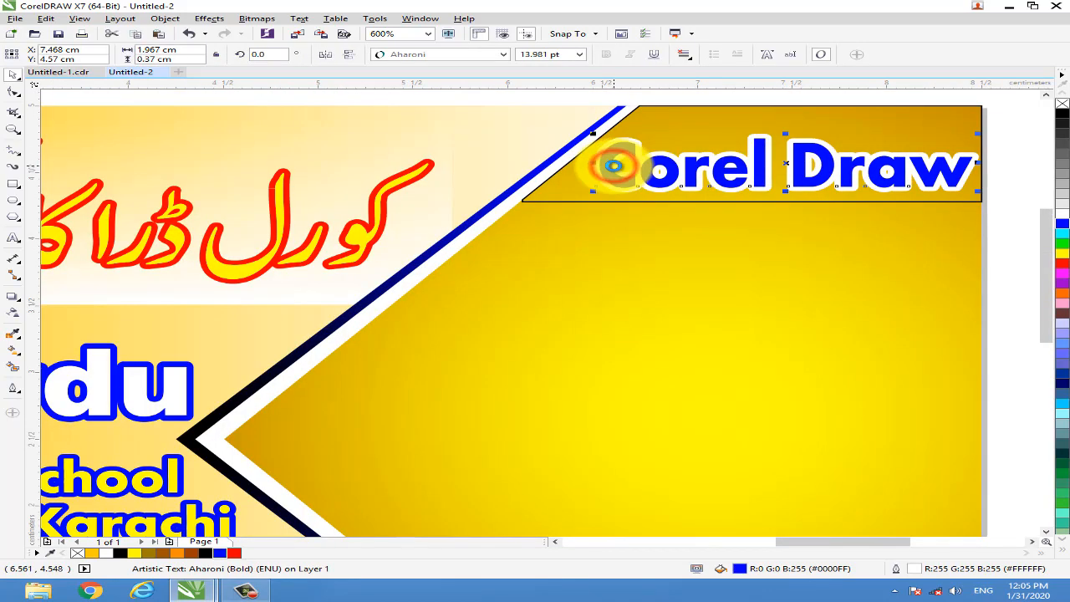
{"action": "key", "text": "Left"}
{"action": "key", "text": "Up"}
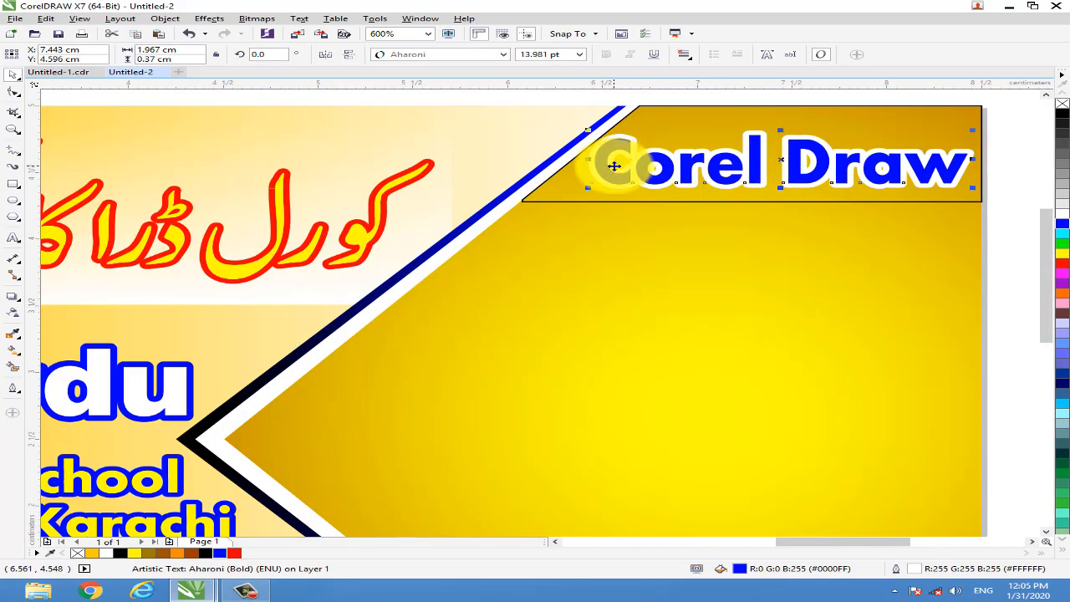
{"action": "left_click", "coordinate": [1008, 134]}
{"action": "scroll", "coordinate": [798, 165], "scroll_direction": "down", "scroll_amount": 2}
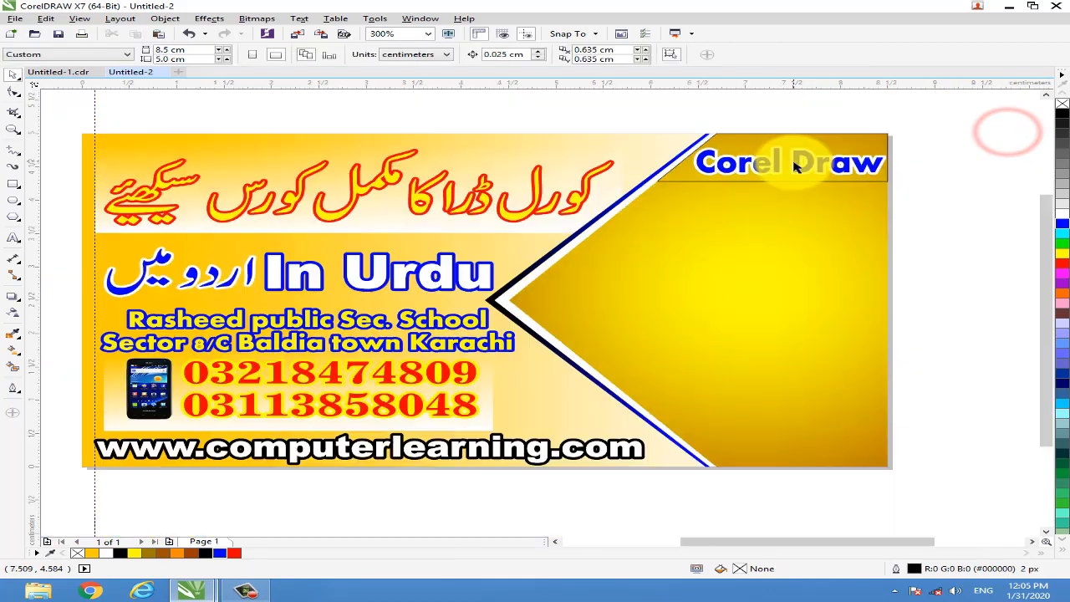
Nudge the "Corel Draw" text down in the corner piece to about Y 4.545 cm and adjust its horizontal position.
{"action": "scroll", "coordinate": [786, 170], "scroll_direction": "up", "scroll_amount": 2}
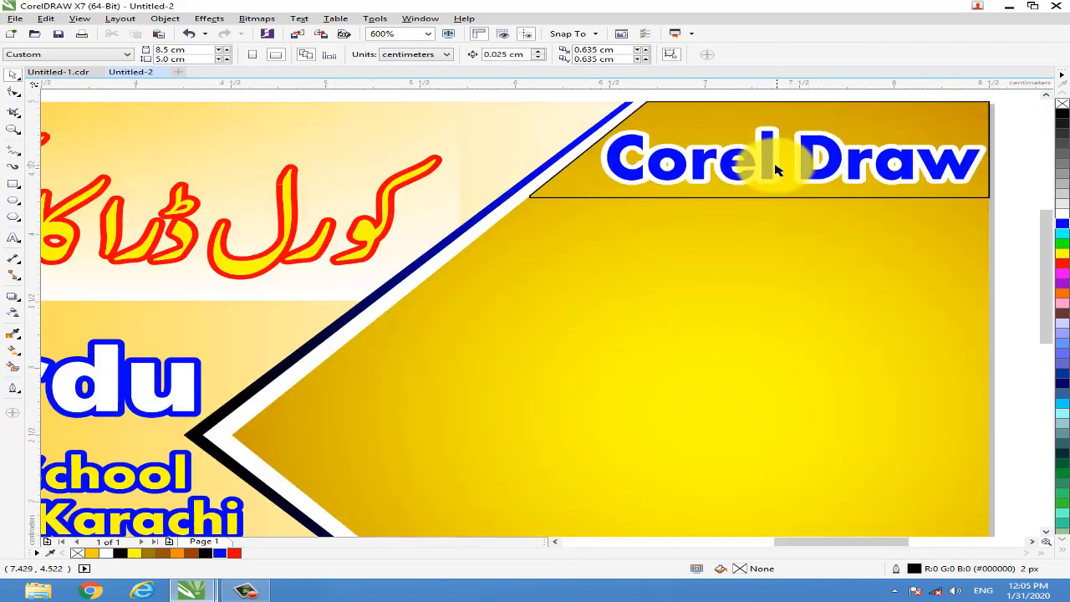
{"action": "left_click", "coordinate": [767, 162]}
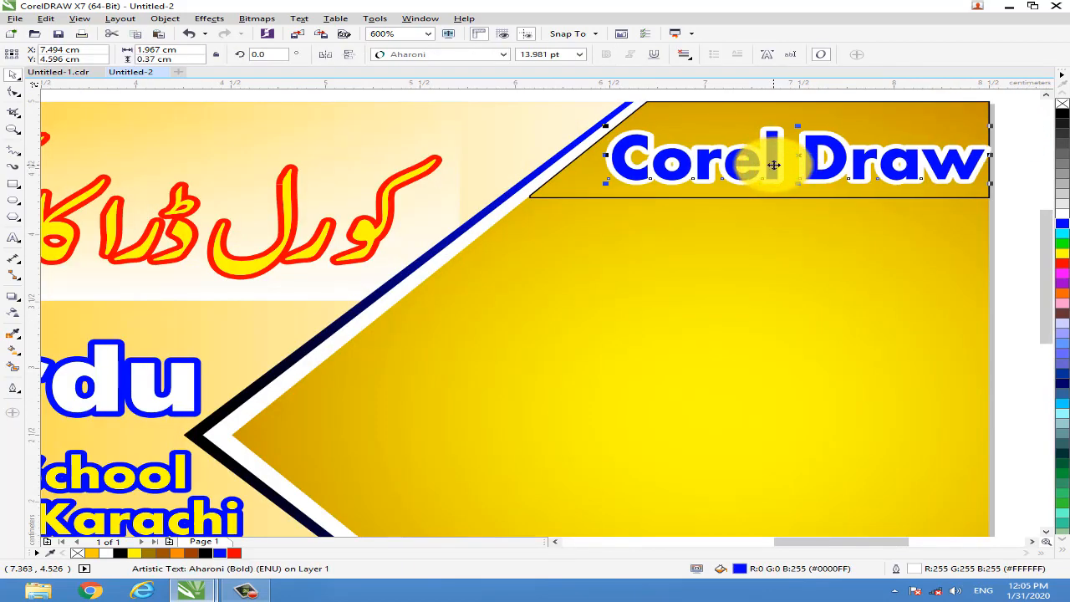
{"action": "key", "text": "Left"}
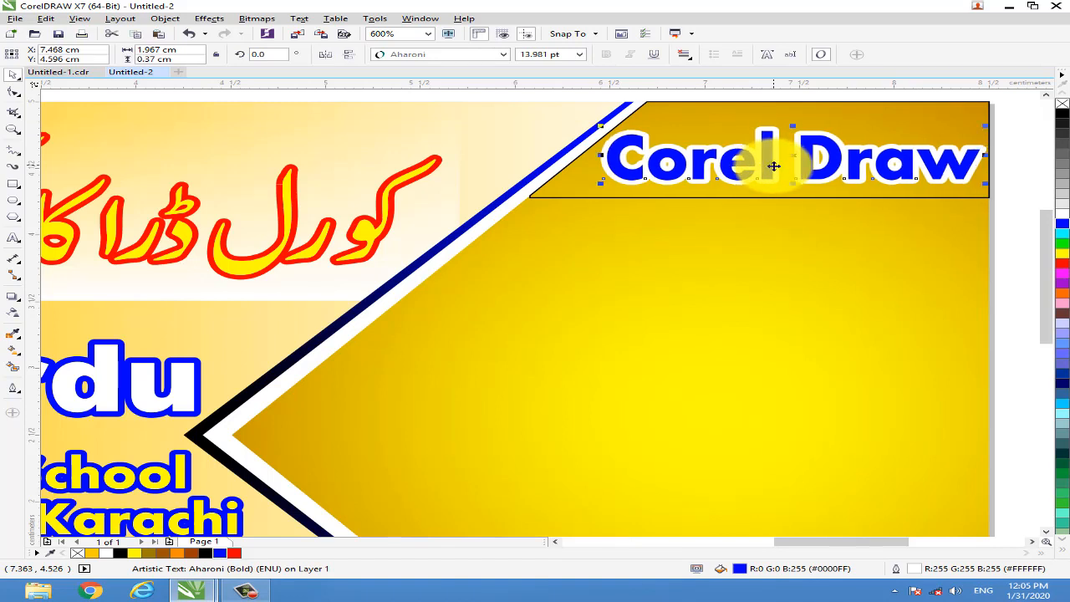
{"action": "key", "text": "Down"}
{"action": "key", "text": "Down"}
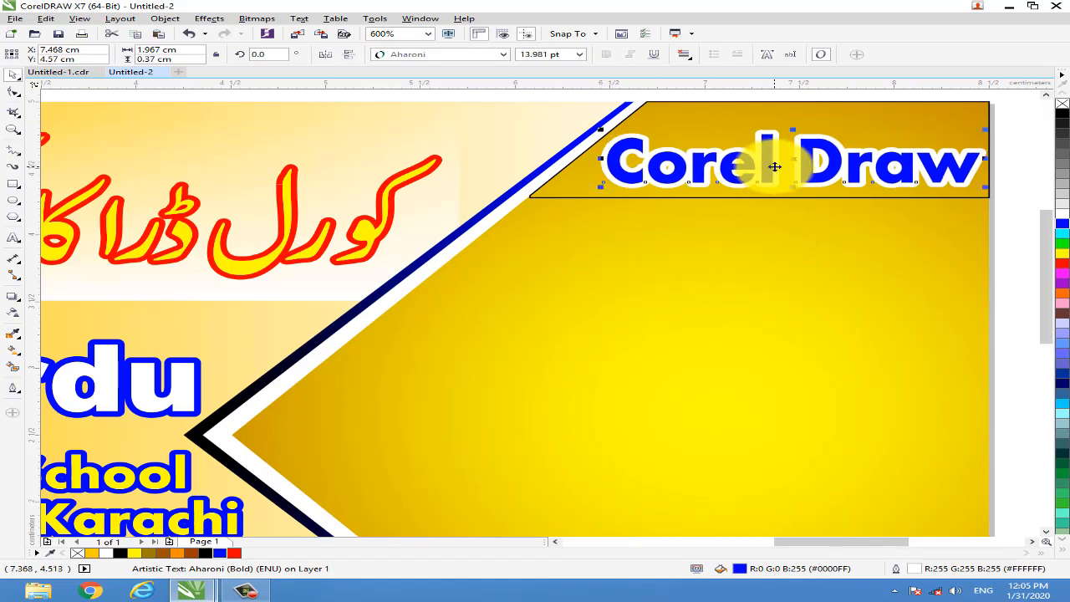
{"action": "key", "text": "Left"}
{"action": "key", "text": "Left"}
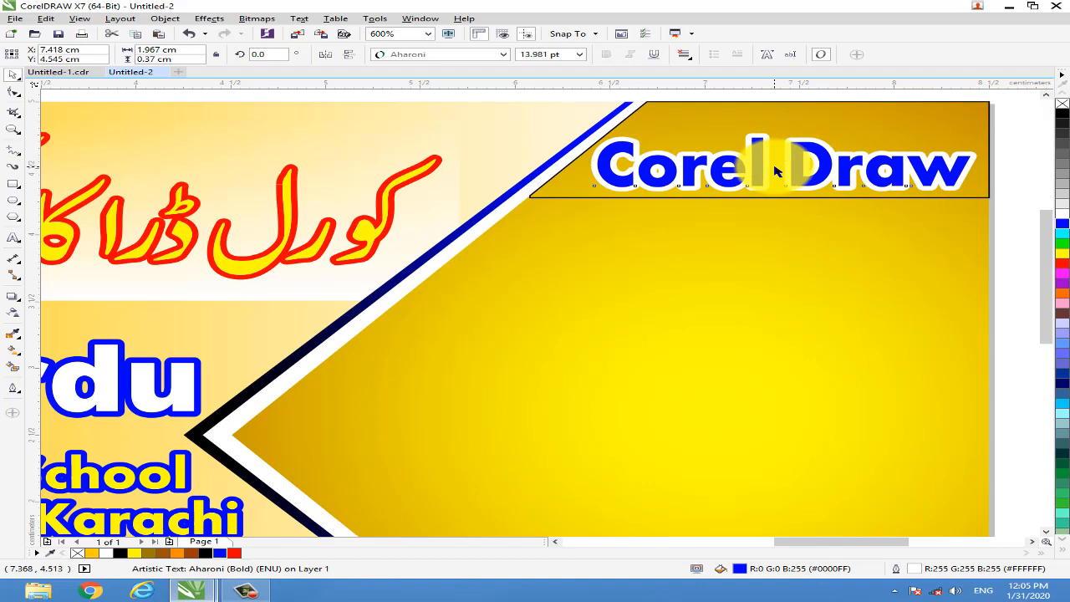
{"action": "key", "text": "Right"}
{"action": "left_click", "coordinate": [1020, 153]}
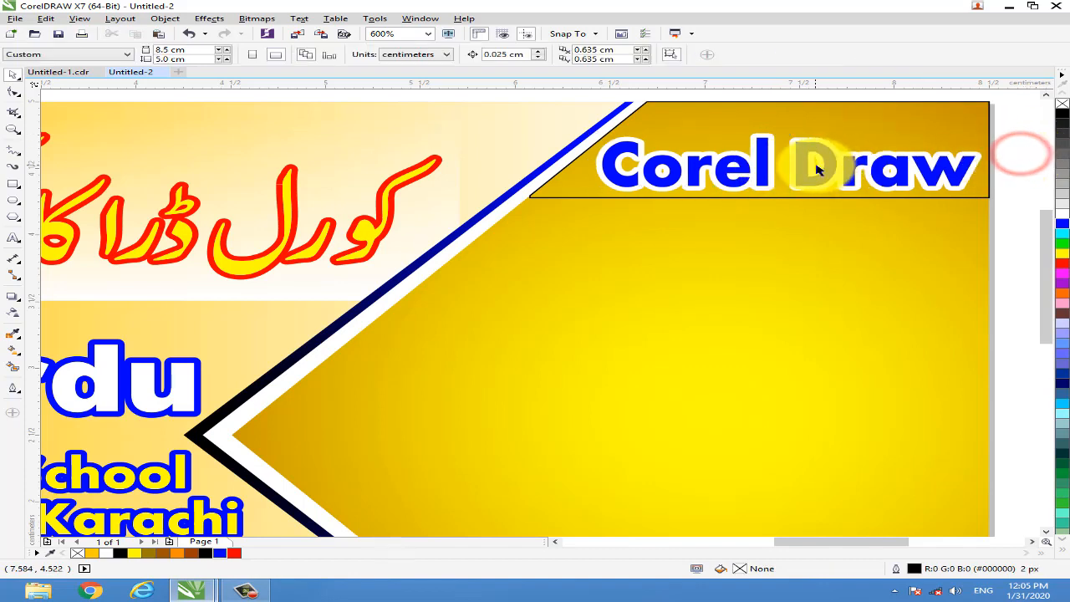
Nudge the "Corel Draw" text slightly up in the corner piece to about Y 4.57 cm.
{"action": "left_click", "coordinate": [817, 169]}
{"action": "key", "text": "Up"}
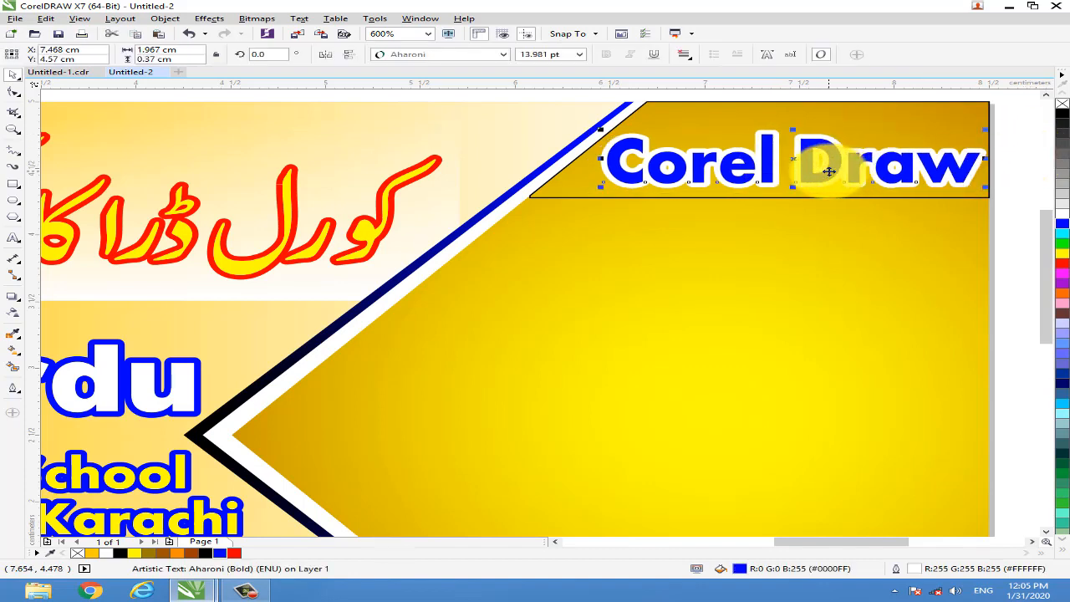
{"action": "left_click", "coordinate": [1012, 167]}
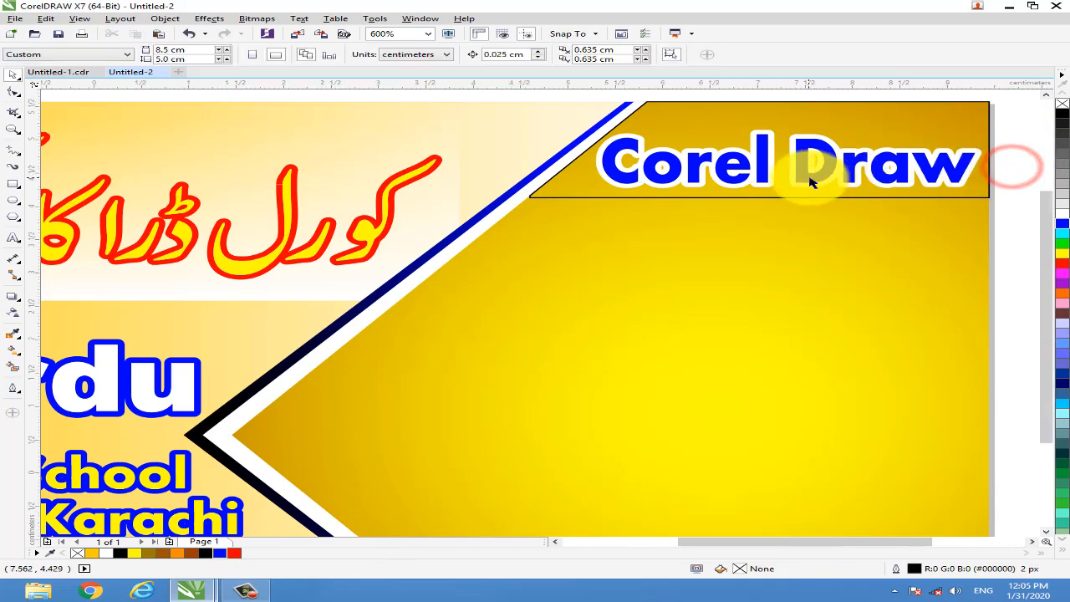
Compare the whole card with the finished design in Untitled-1.cdr and return to Untitled-2.
{"action": "scroll", "coordinate": [811, 174], "scroll_direction": "down", "scroll_amount": 2}
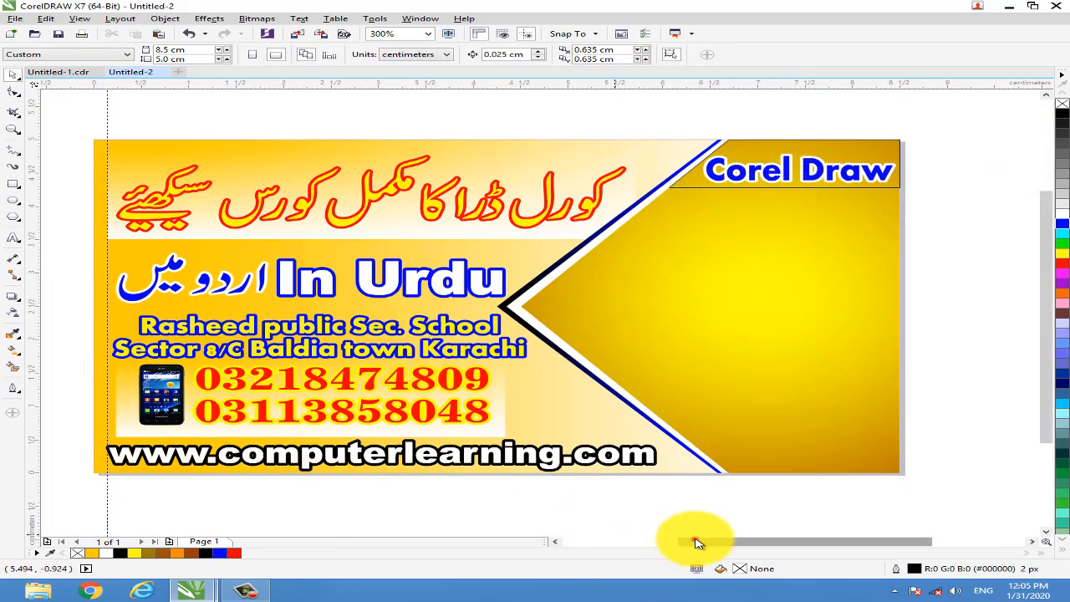
{"action": "left_click_drag", "start_coordinate": [693, 538], "coordinate": [681, 543]}
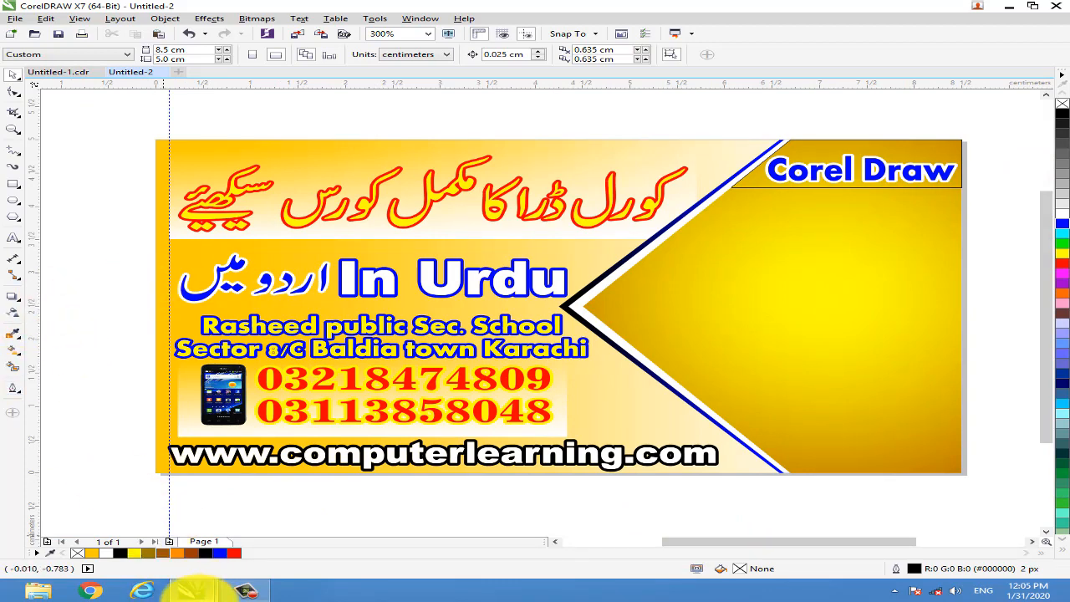
{"action": "mouse_move", "coordinate": [191, 590]}
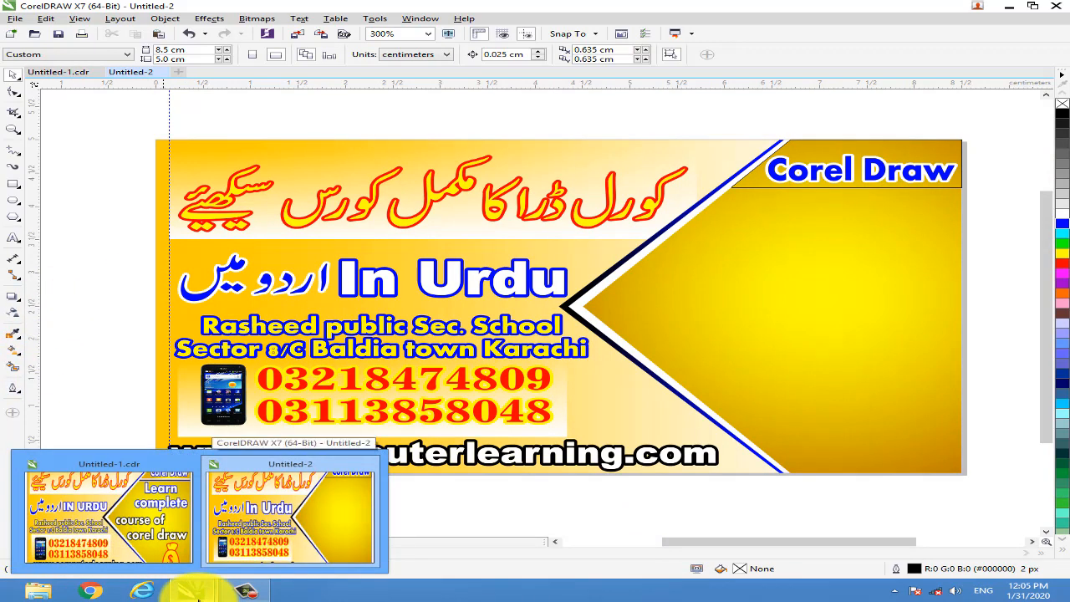
{"action": "left_click", "coordinate": [256, 545]}
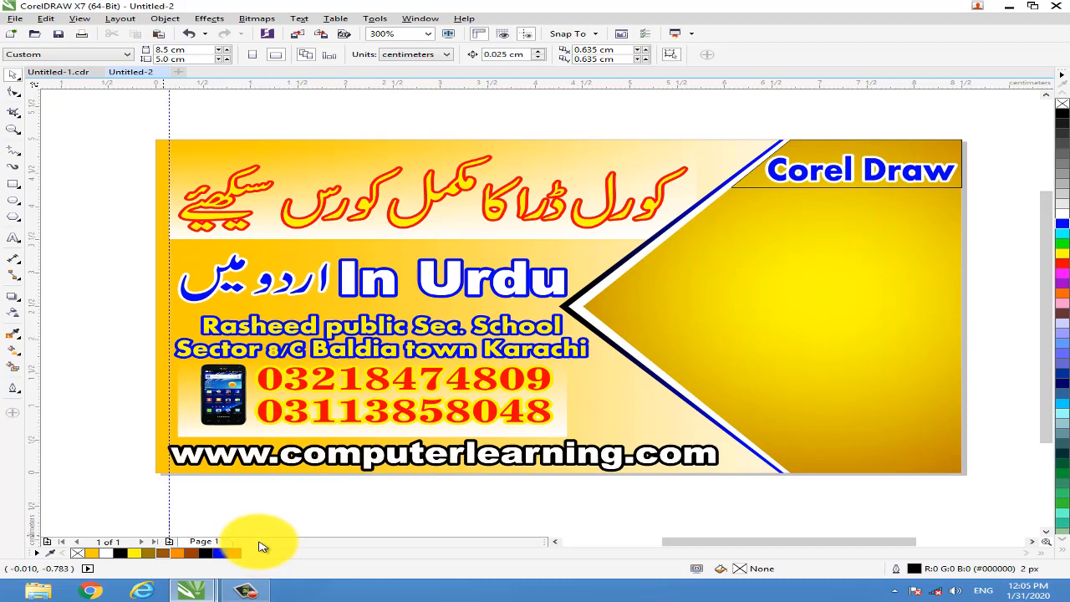
{"action": "mouse_move", "coordinate": [192, 585]}
{"action": "left_click", "coordinate": [159, 544]}
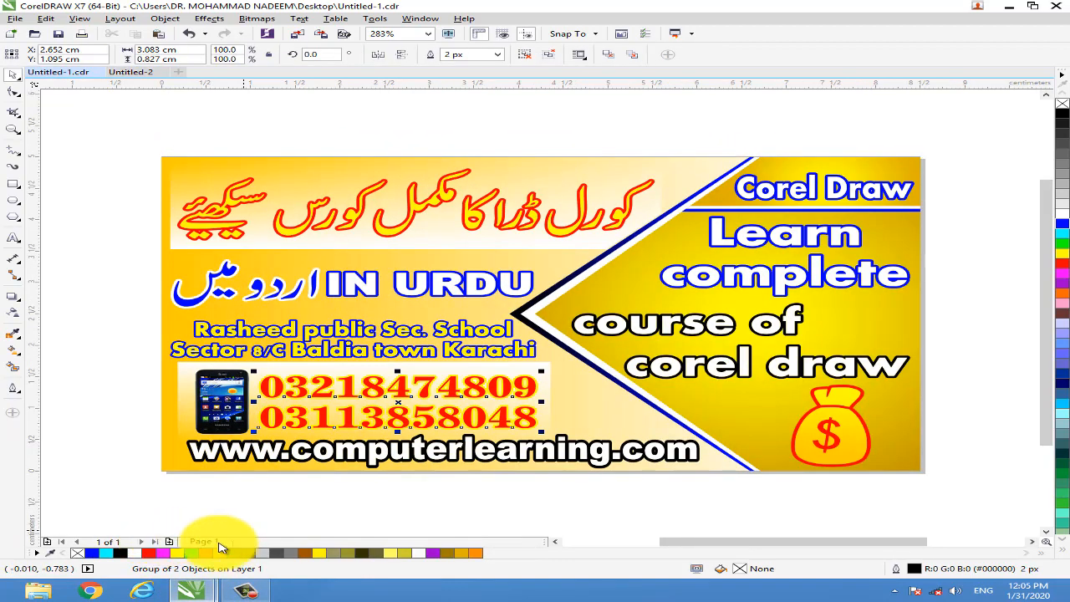
{"action": "left_click", "coordinate": [212, 590]}
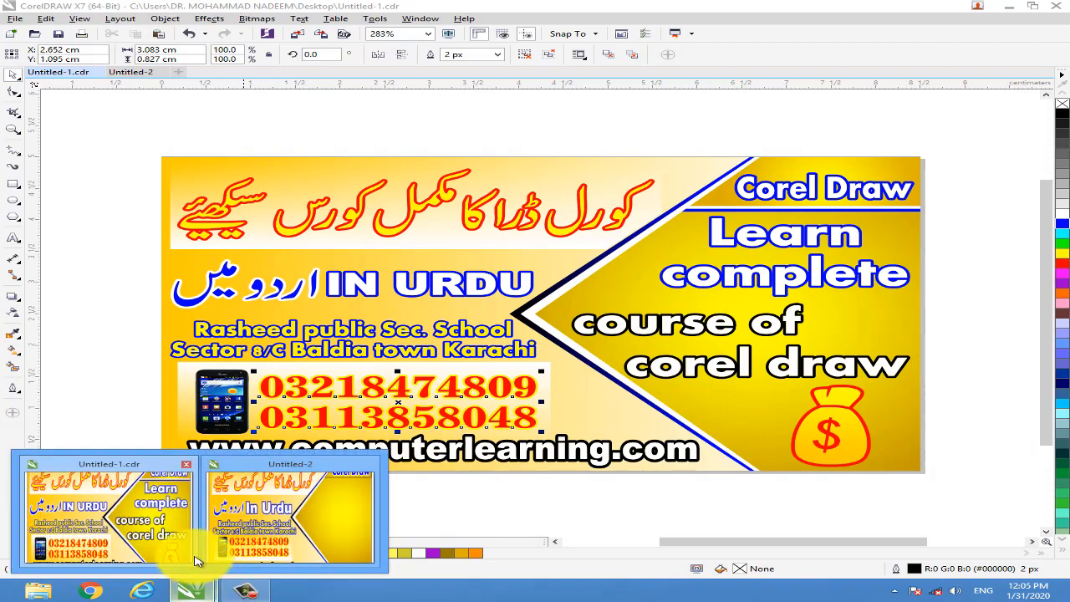
{"action": "left_click", "coordinate": [346, 534]}
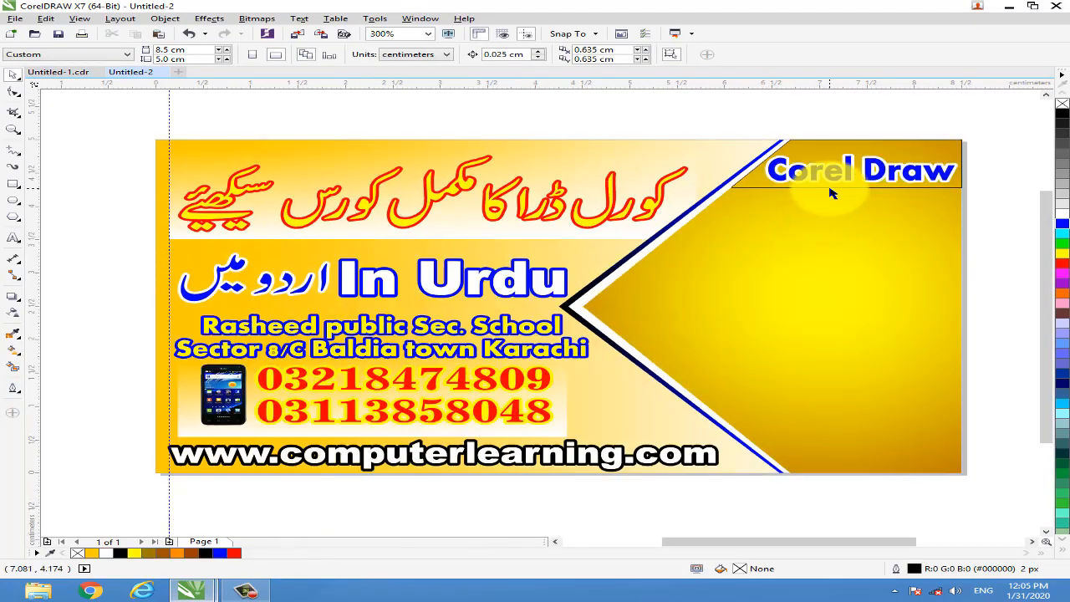
Adjust the corner piece's elliptical gradient to run from a yellow centre behind the "Corel Draw" text to brown beyond the card's right edge.
{"action": "left_click", "coordinate": [850, 145]}
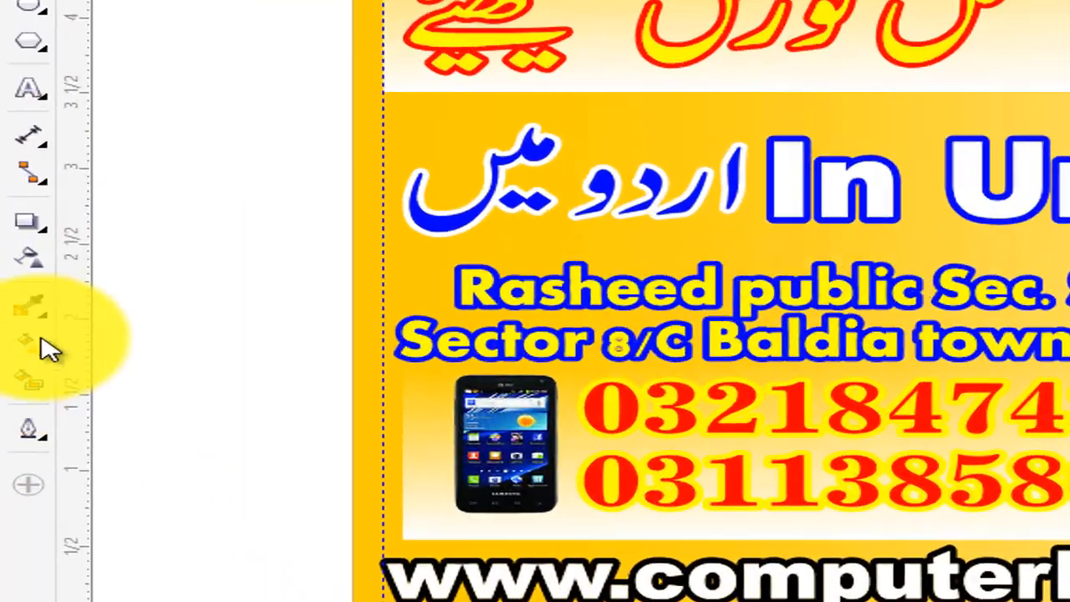
{"action": "left_click", "coordinate": [32, 343]}
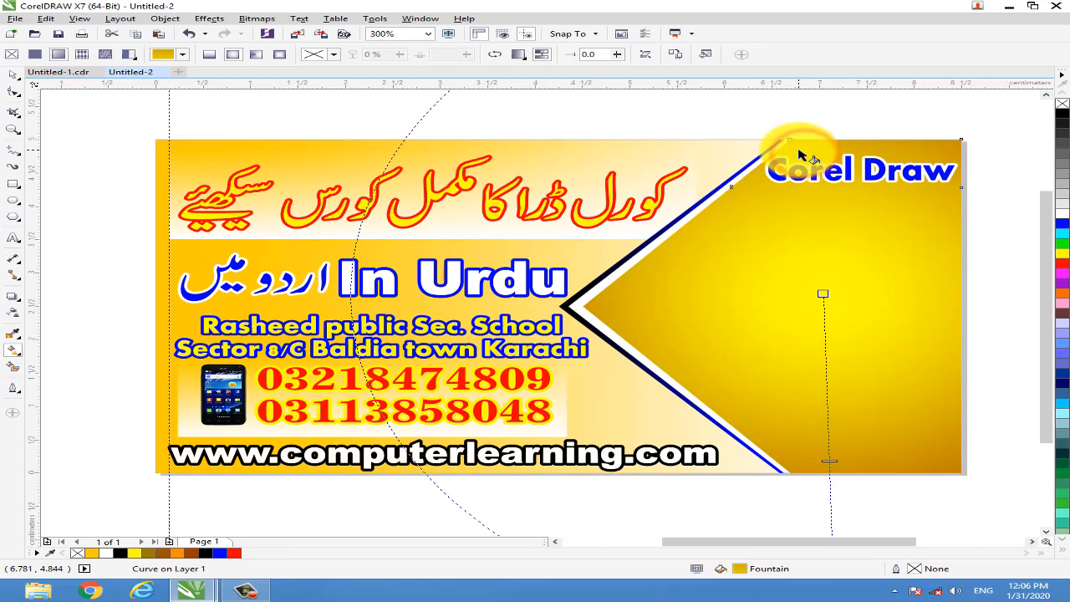
{"action": "left_click_drag", "start_coordinate": [798, 149], "coordinate": [931, 157]}
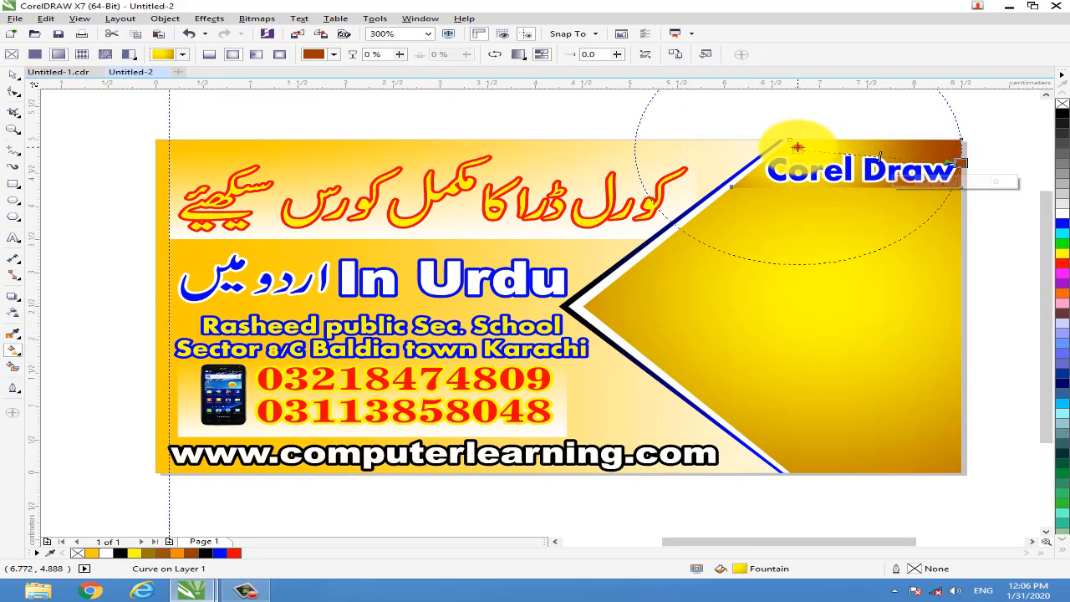
{"action": "left_click_drag", "start_coordinate": [798, 150], "coordinate": [967, 163]}
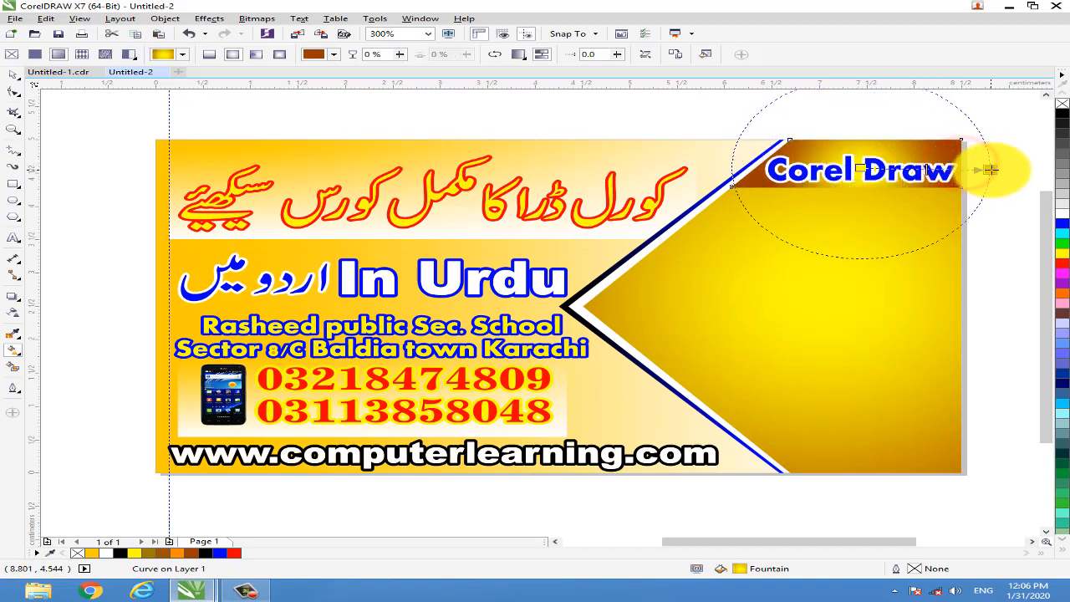
{"action": "left_click", "coordinate": [1000, 170]}
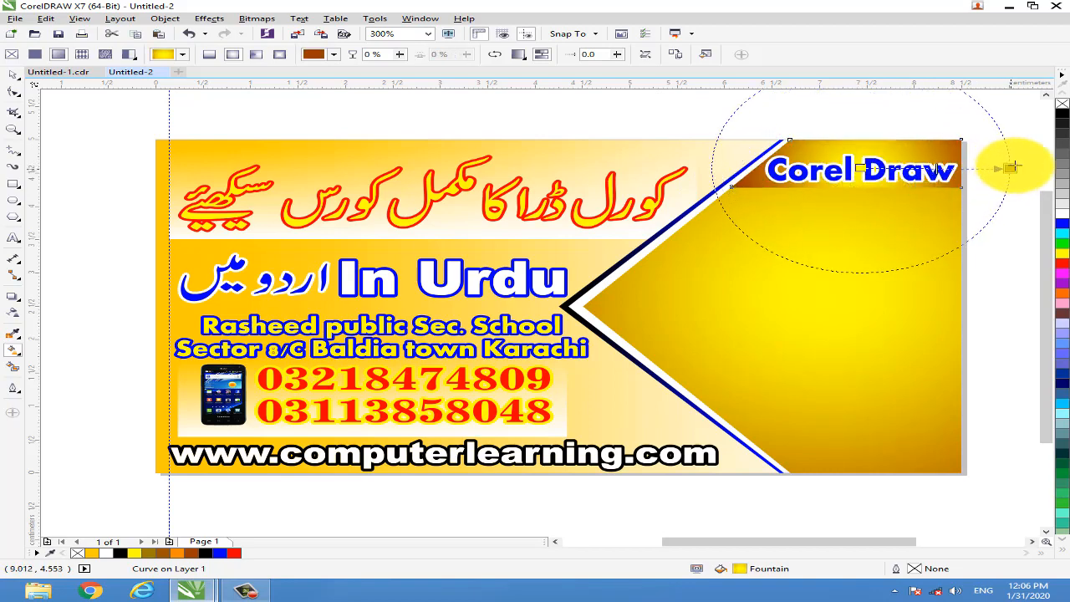
{"action": "left_click_drag", "start_coordinate": [1014, 166], "coordinate": [1017, 166]}
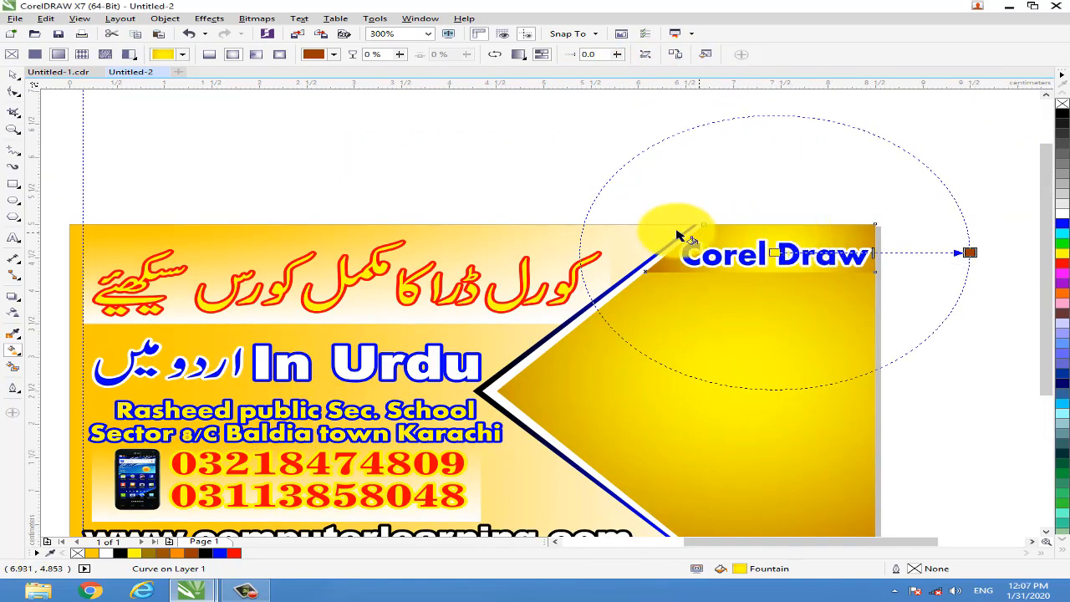
{"action": "left_click", "coordinate": [17, 78]}
{"action": "left_click", "coordinate": [424, 196]}
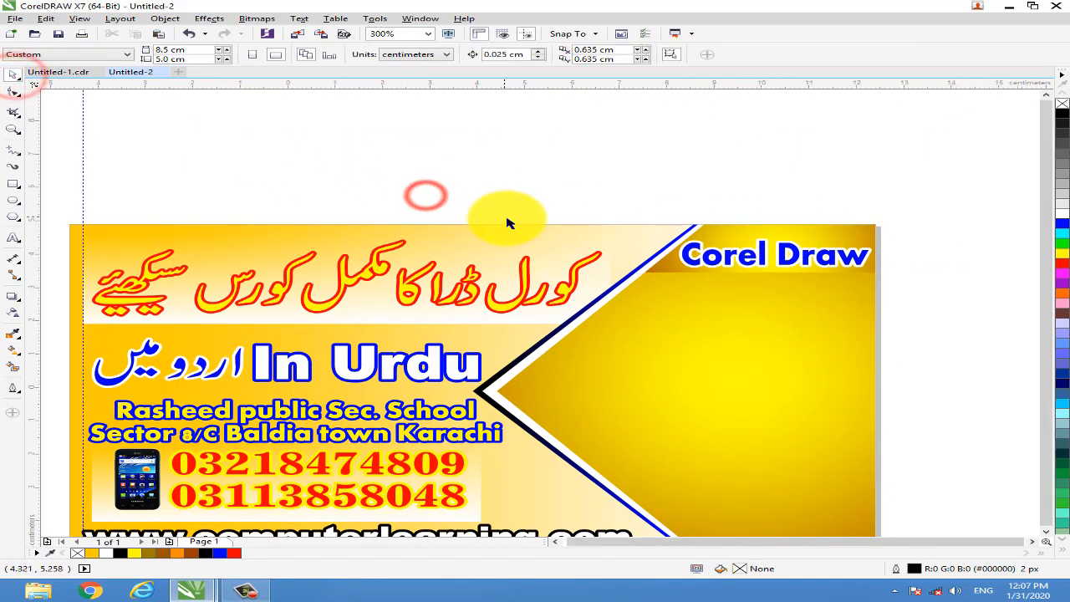
{"action": "scroll", "coordinate": [490, 234], "scroll_direction": "down", "scroll_amount": 1}
{"action": "scroll", "coordinate": [390, 315], "scroll_direction": "up", "scroll_amount": 1}
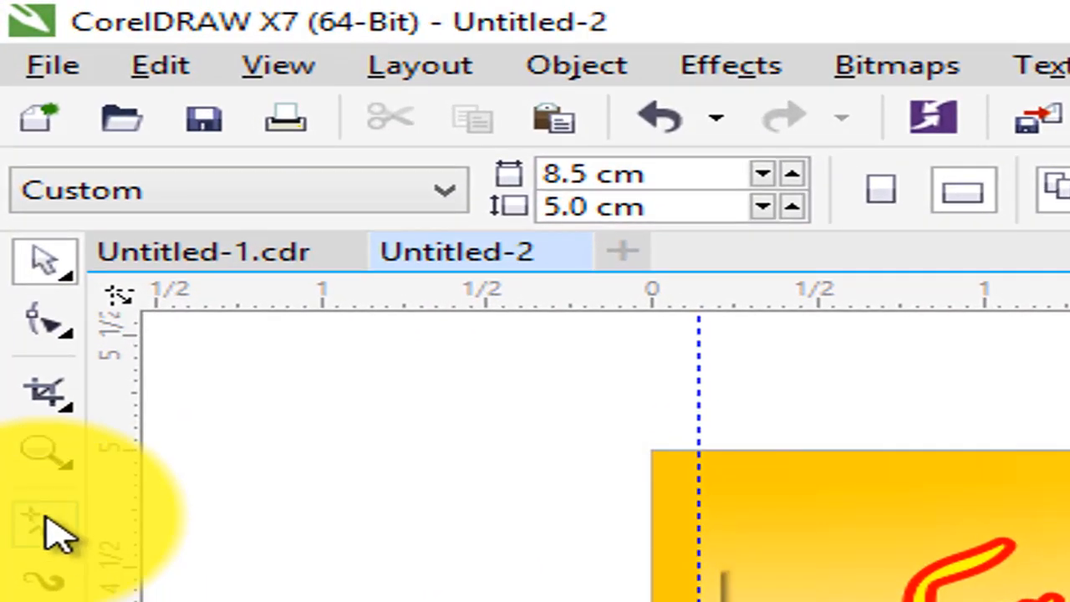
Draw a straight horizontal line about 2.42 cm long along the corner piece's lower edge, with a 16 px white outline.
{"action": "left_click", "coordinate": [48, 525]}
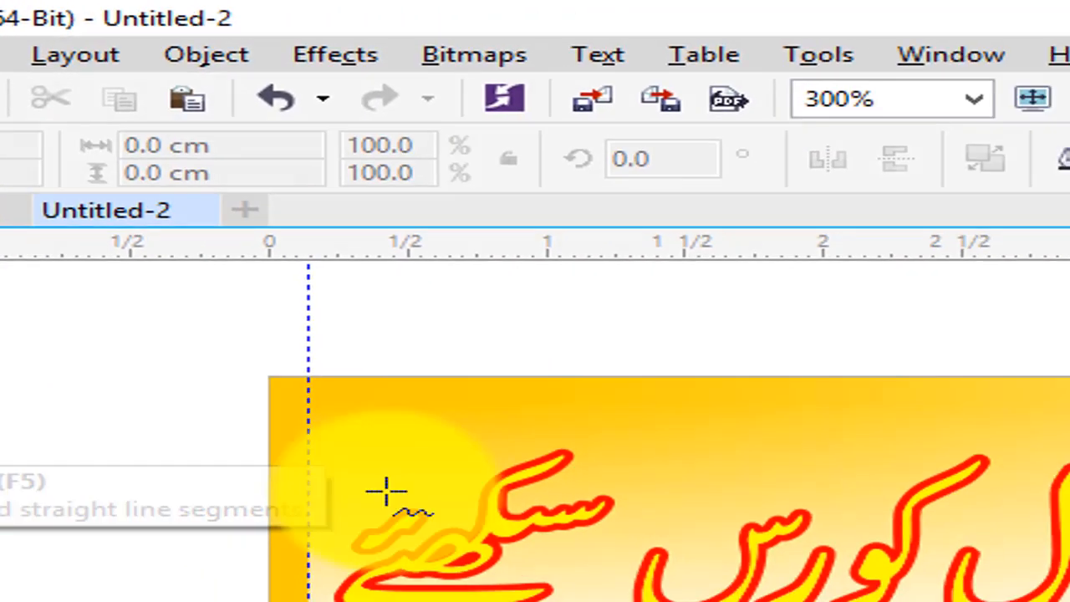
{"action": "scroll", "coordinate": [973, 309], "scroll_direction": "up", "scroll_amount": 1}
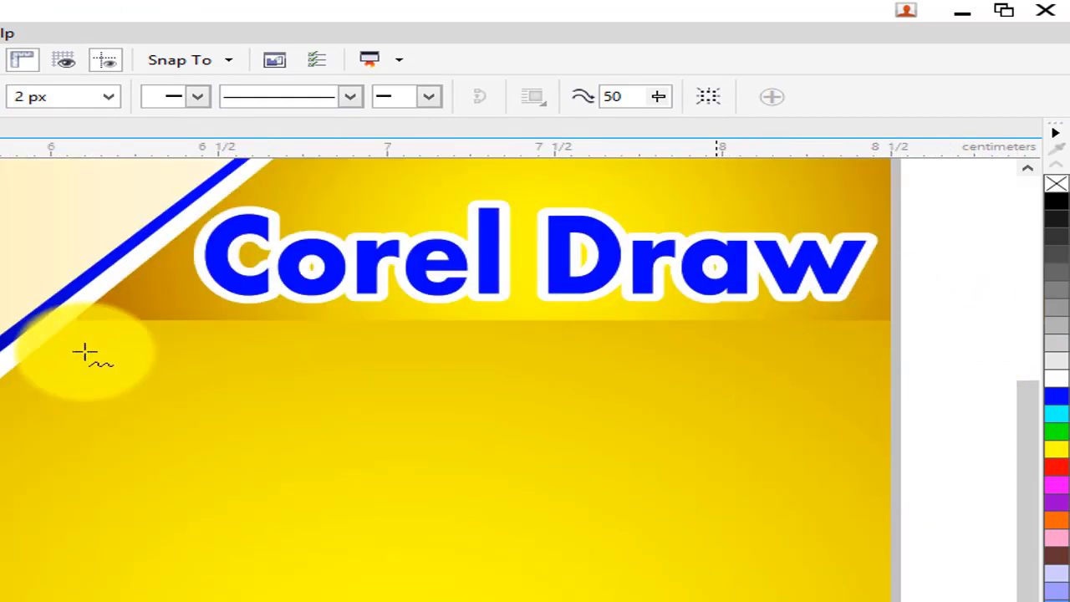
{"action": "left_click", "coordinate": [75, 319]}
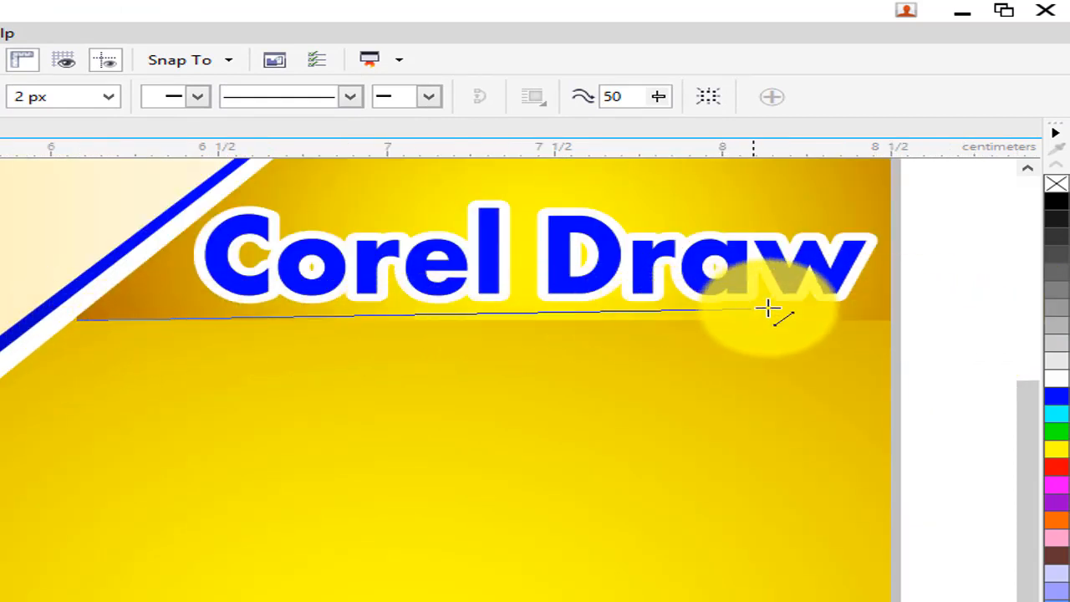
{"action": "left_click", "coordinate": [888, 320]}
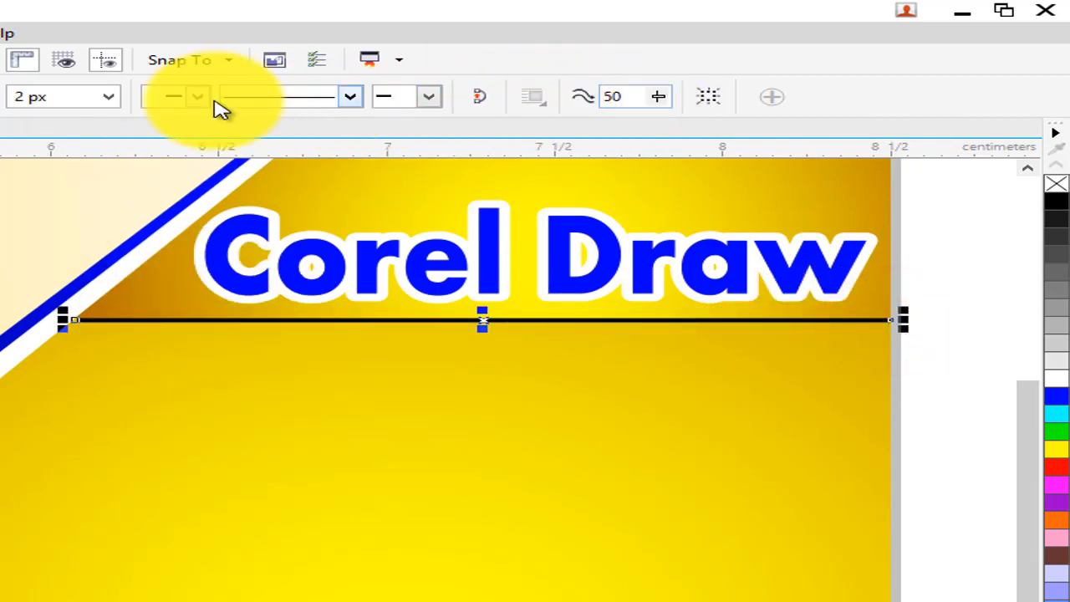
{"action": "left_click", "coordinate": [108, 96]}
{"action": "left_click", "coordinate": [37, 256]}
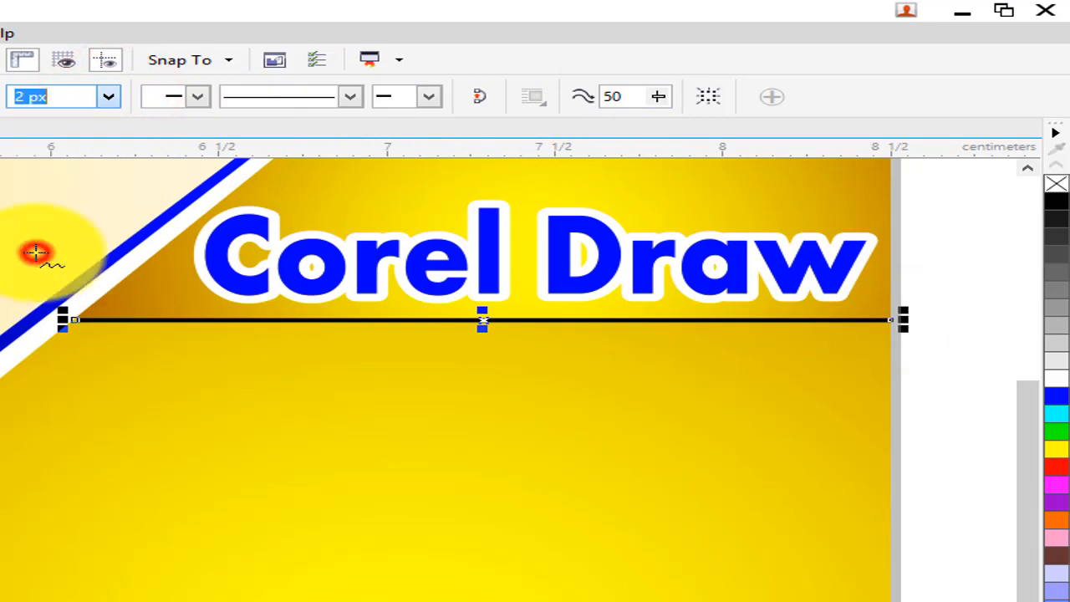
{"action": "right_click", "coordinate": [1055, 377]}
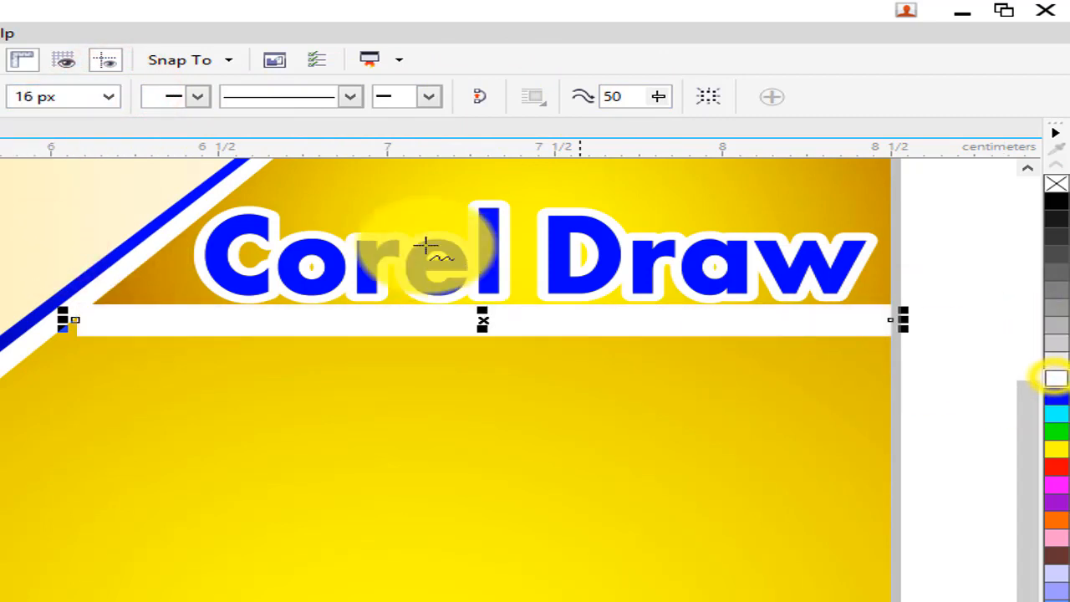
Try 5 px and 8 px widths on the white line below "Corel Draw", and settle on 7 px.
{"action": "left_click", "coordinate": [108, 96]}
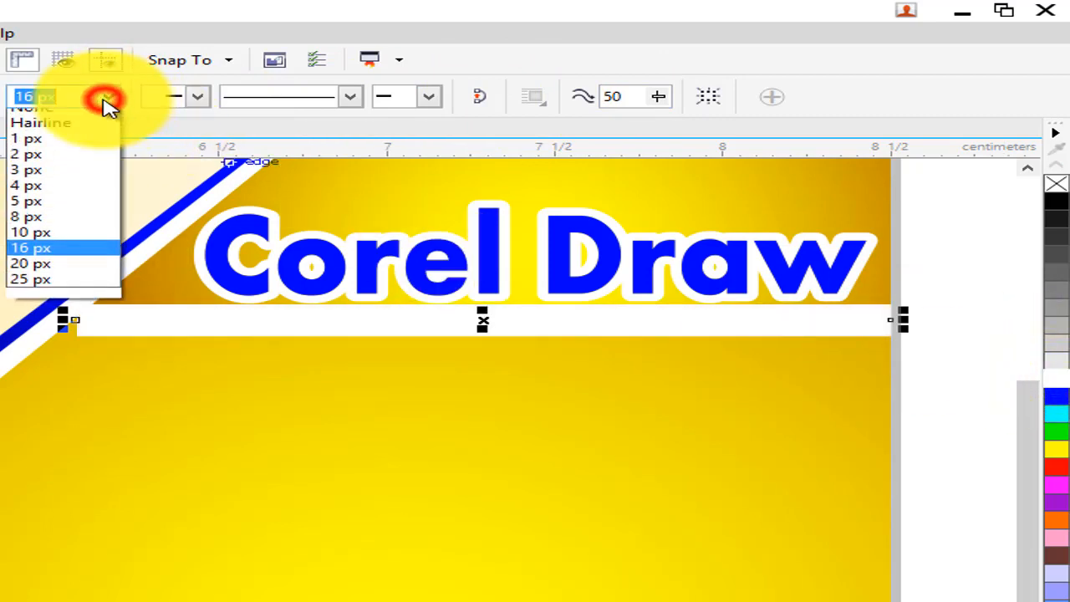
{"action": "left_click", "coordinate": [29, 212]}
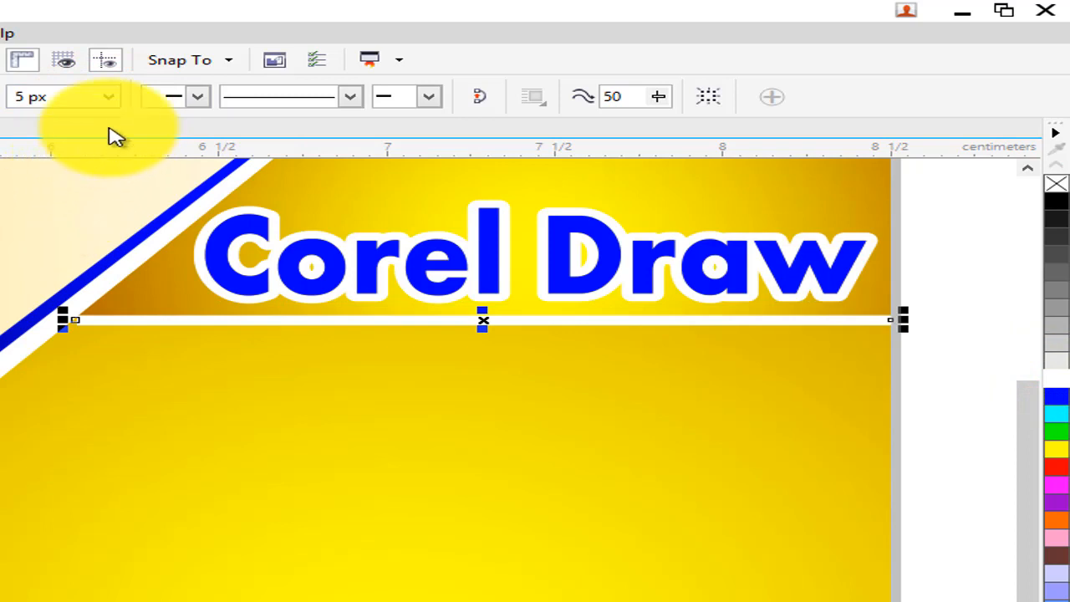
{"action": "left_click", "coordinate": [108, 96]}
{"action": "left_click", "coordinate": [47, 228]}
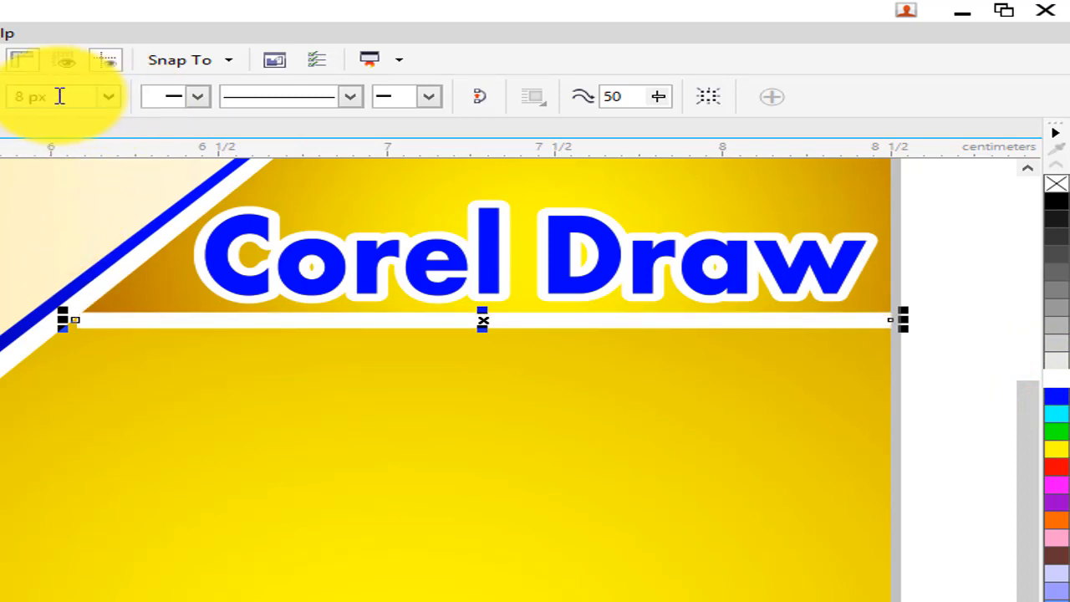
{"action": "left_click", "coordinate": [106, 96]}
{"action": "left_click", "coordinate": [72, 96]}
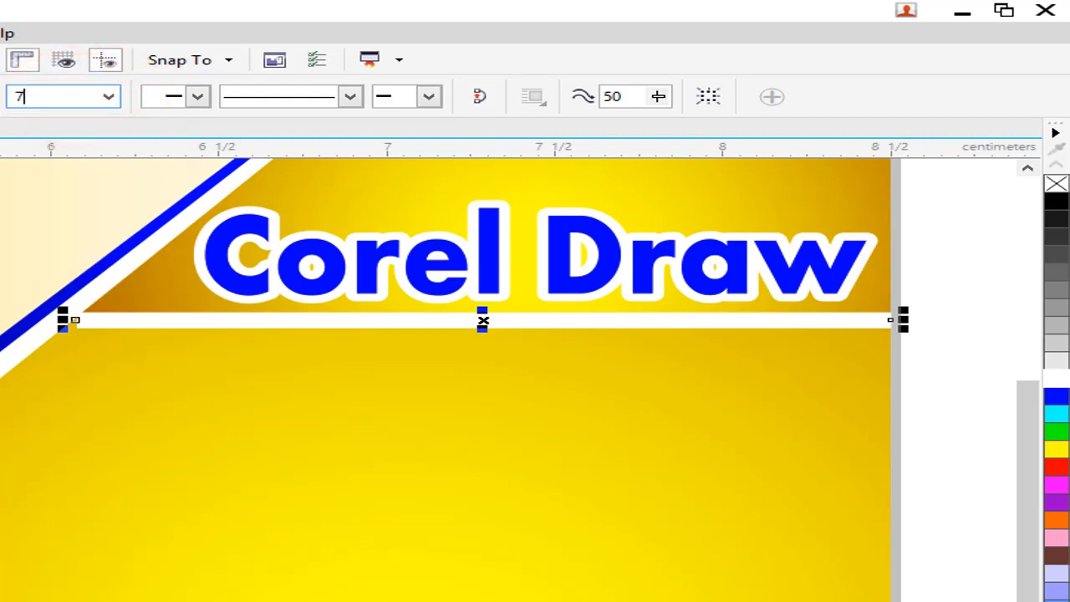
{"action": "key", "text": "Return"}
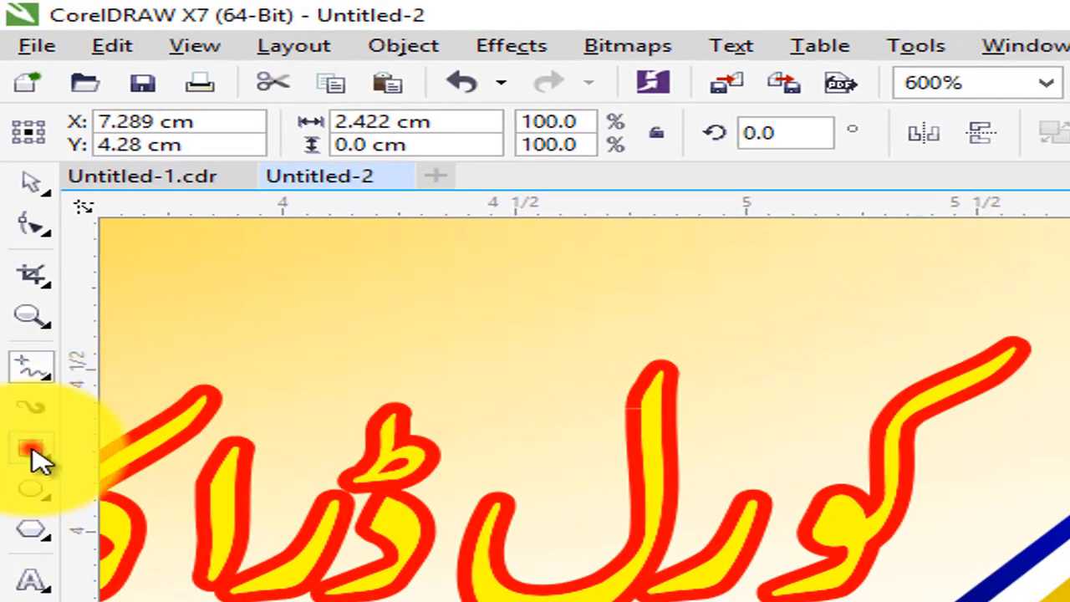
Draw a rectangle about 0.237 by 0.06 cm over the left end of the white line, matching its thickness.
{"action": "left_click", "coordinate": [30, 451]}
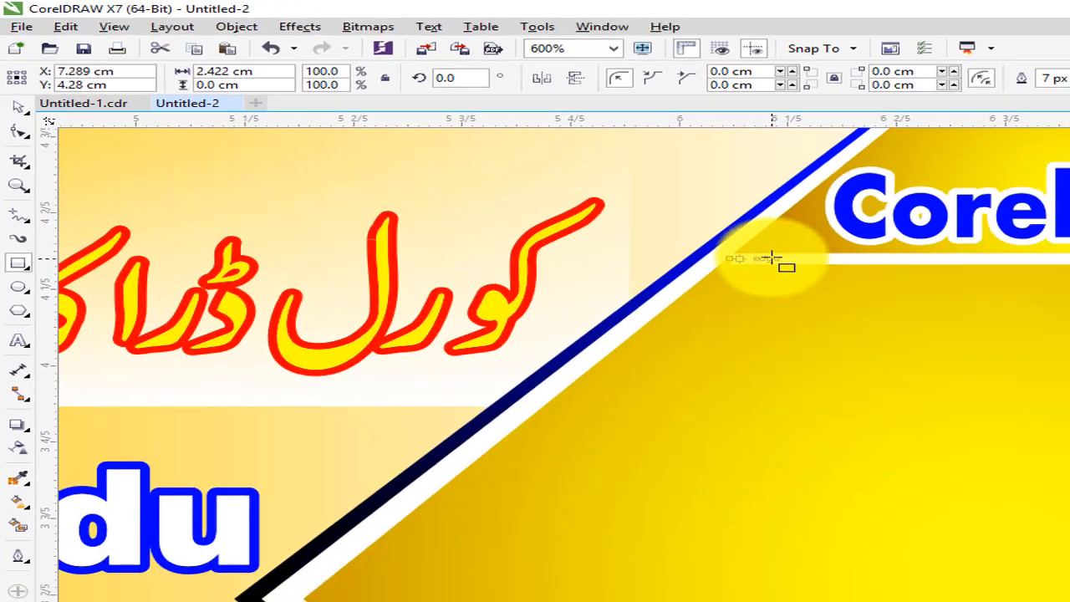
{"action": "scroll", "coordinate": [511, 181], "scroll_direction": "up", "scroll_amount": 2}
{"action": "scroll", "coordinate": [510, 181], "scroll_direction": "down", "scroll_amount": 2}
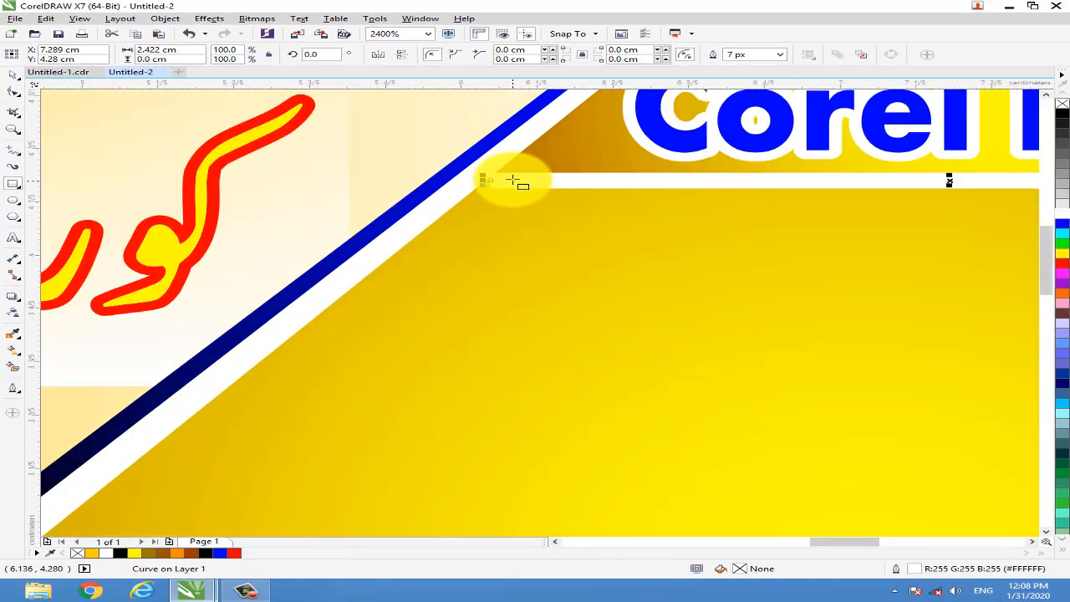
{"action": "scroll", "coordinate": [986, 178], "scroll_direction": "up", "scroll_amount": 1}
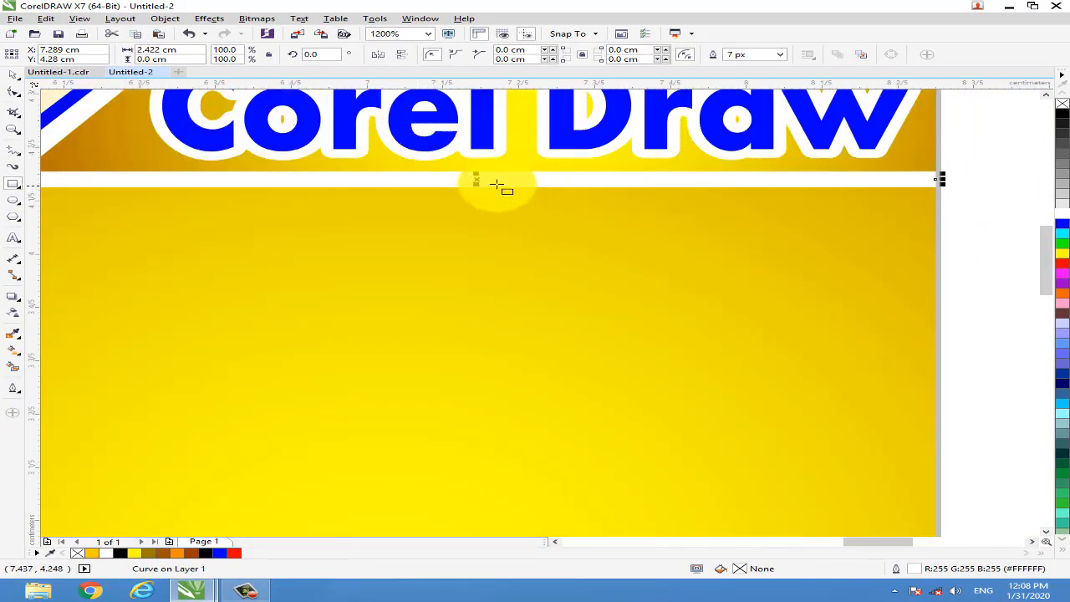
{"action": "scroll", "coordinate": [491, 183], "scroll_direction": "down", "scroll_amount": 1}
{"action": "scroll", "coordinate": [281, 183], "scroll_direction": "up", "scroll_amount": 1}
{"action": "scroll", "coordinate": [322, 185], "scroll_direction": "up", "scroll_amount": 1}
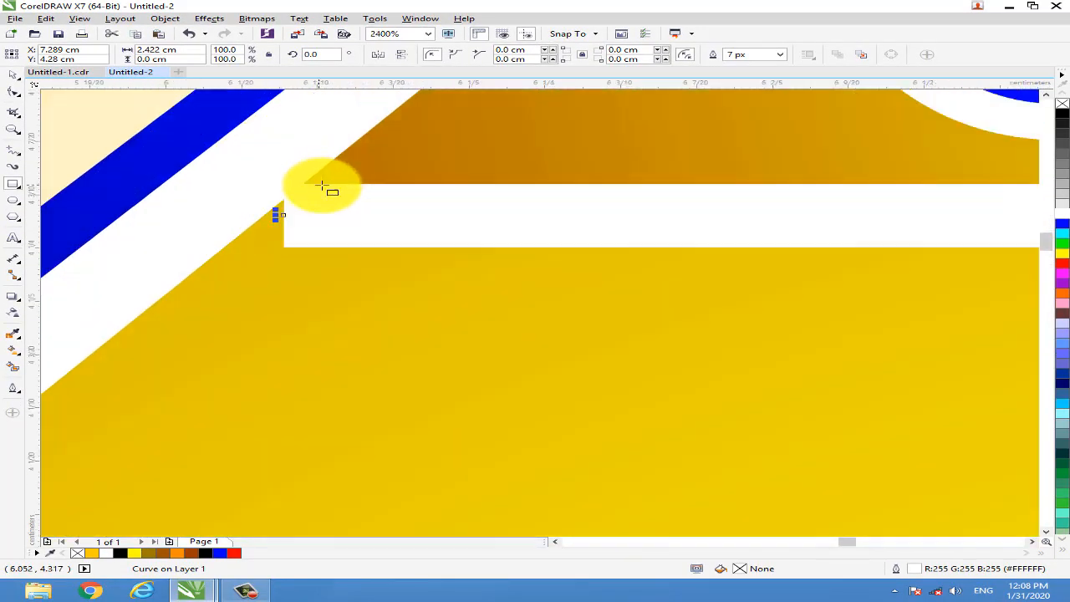
{"action": "scroll", "coordinate": [321, 185], "scroll_direction": "up", "scroll_amount": 1}
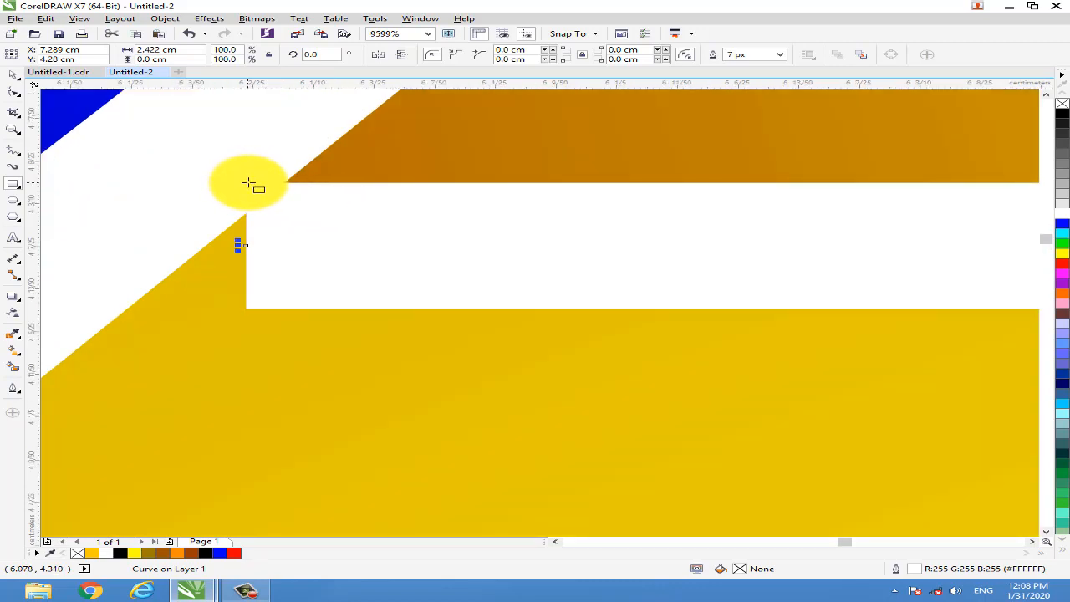
{"action": "left_click_drag", "start_coordinate": [246, 182], "coordinate": [962, 310]}
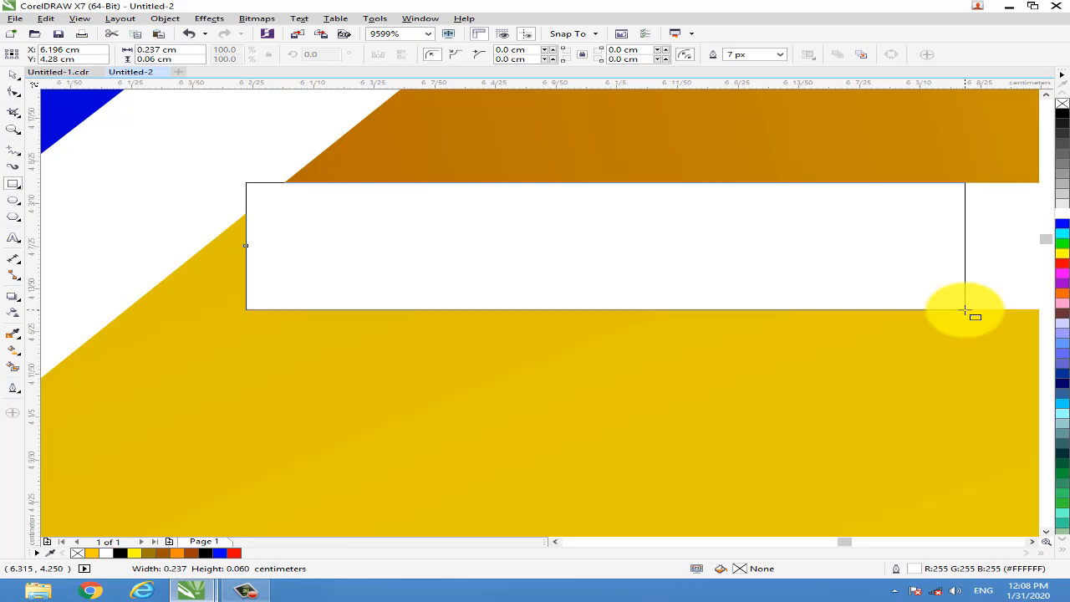
{"action": "left_click_drag", "start_coordinate": [965, 310], "coordinate": [967, 312]}
Stretch the small rectangle along the white line past the card's right edge to about 2.544 cm wide.
{"action": "scroll", "coordinate": [794, 375], "scroll_direction": "down", "scroll_amount": 6}
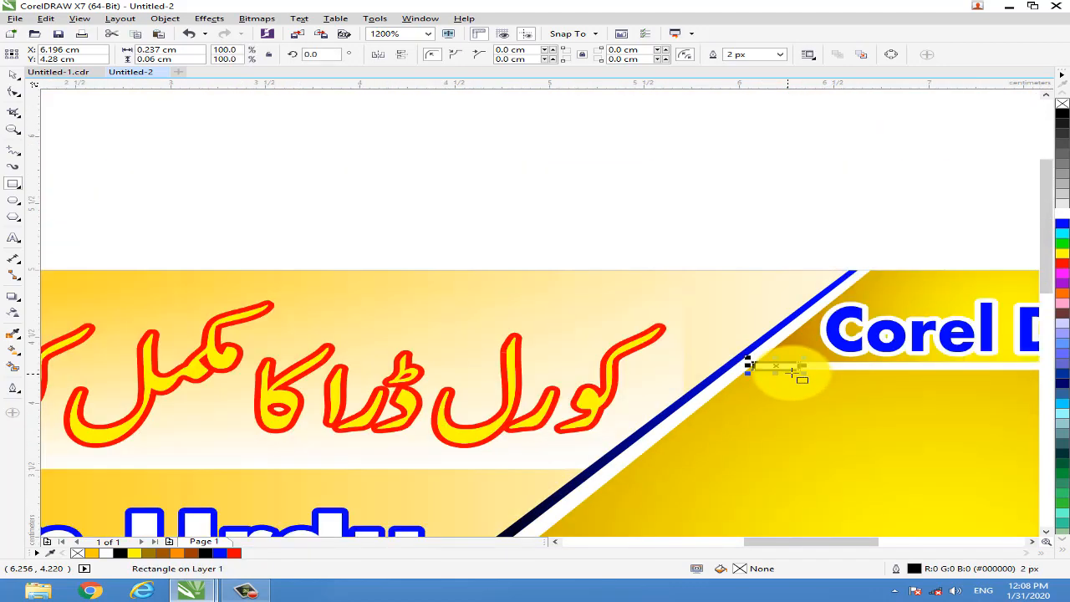
{"action": "scroll", "coordinate": [794, 374], "scroll_direction": "down", "scroll_amount": 2}
{"action": "scroll", "coordinate": [1027, 370], "scroll_direction": "up", "scroll_amount": 2}
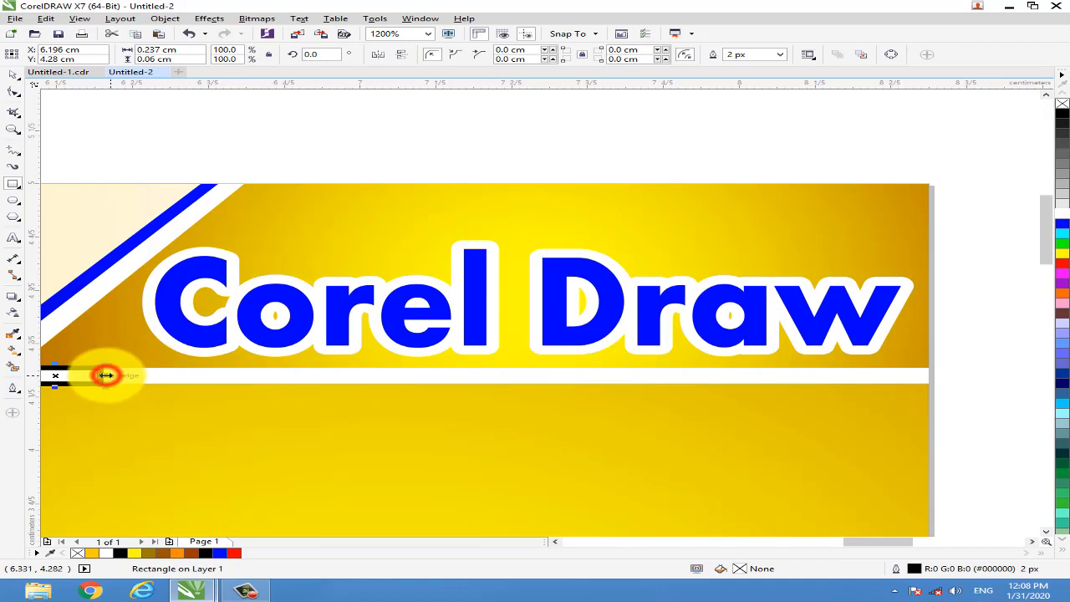
{"action": "left_click_drag", "start_coordinate": [106, 376], "coordinate": [978, 377]}
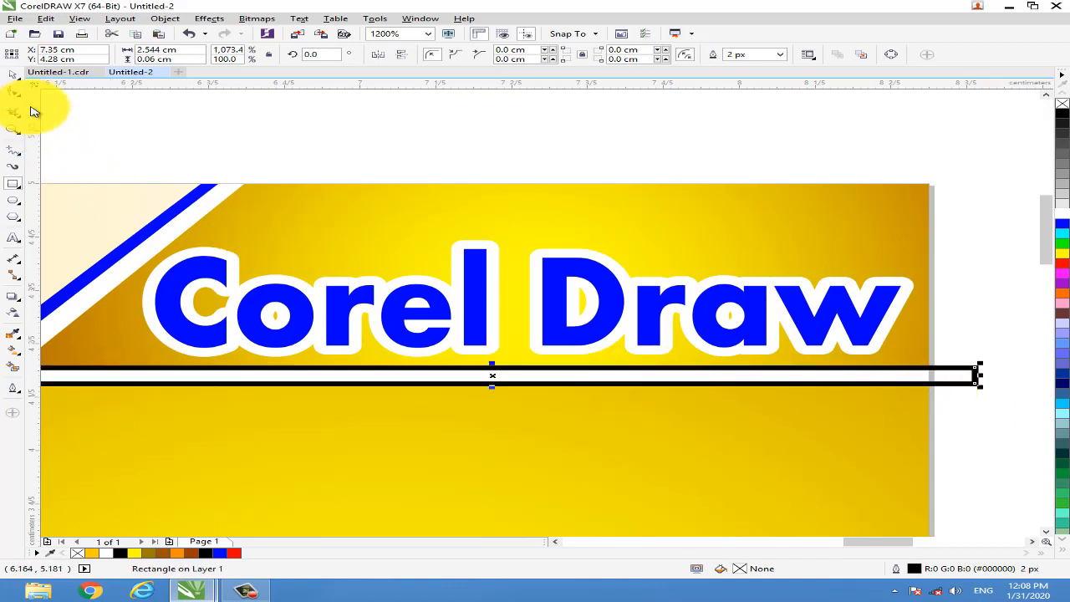
Delete the white line lying under the long rectangle.
{"action": "left_click", "coordinate": [309, 140]}
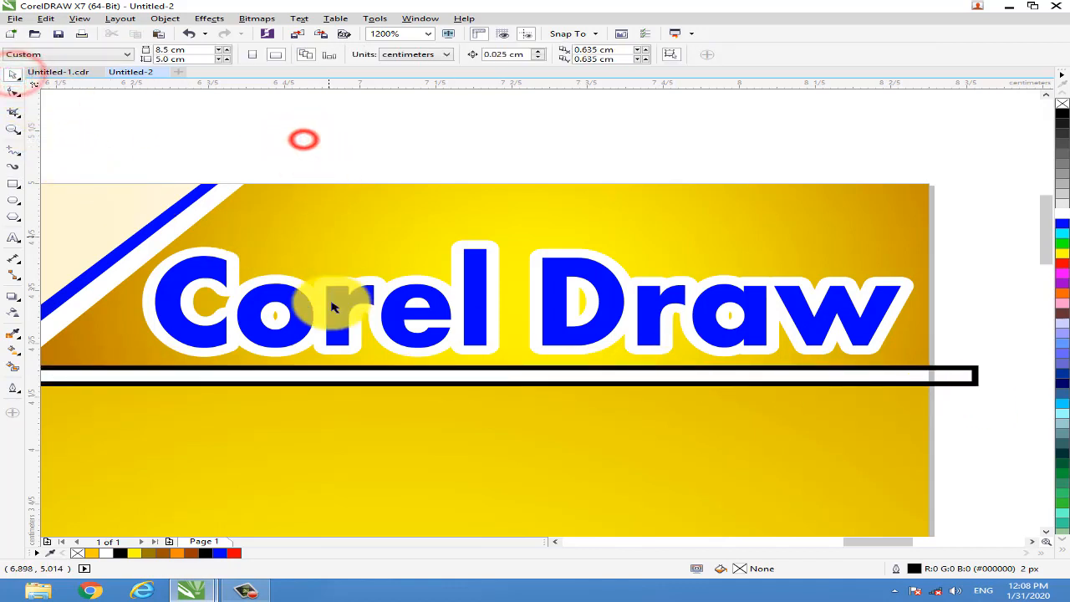
{"action": "left_click", "coordinate": [357, 376]}
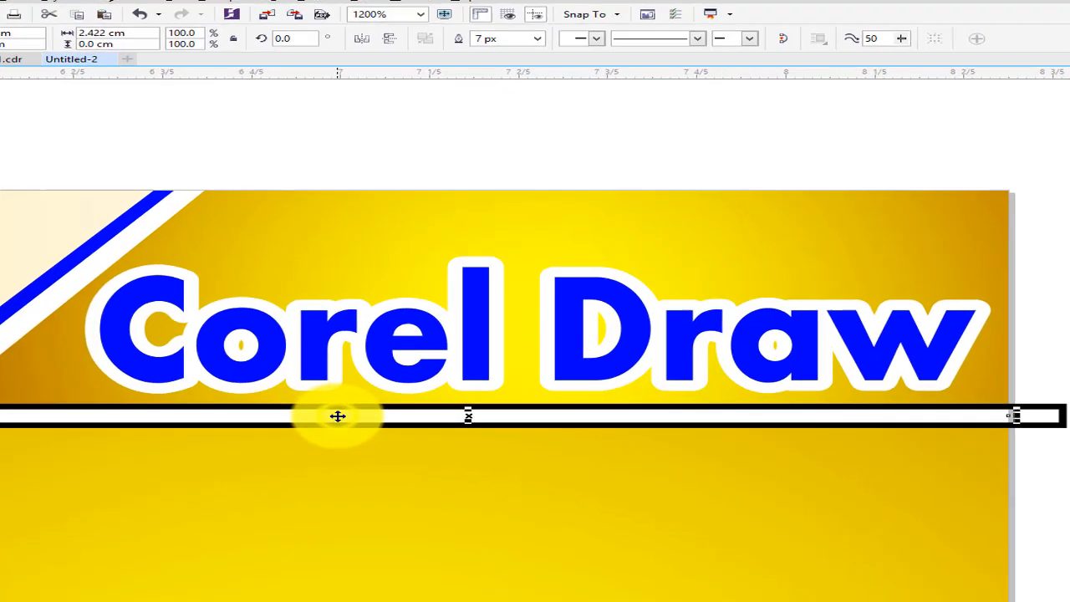
{"action": "right_click", "coordinate": [357, 376]}
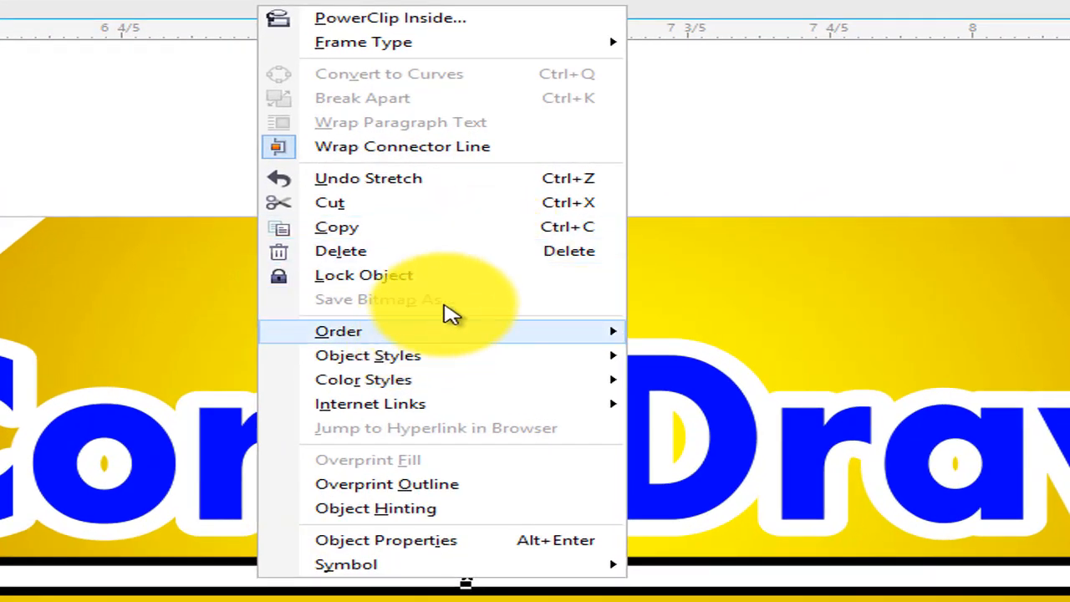
{"action": "left_click", "coordinate": [506, 251]}
{"action": "left_click", "coordinate": [809, 576]}
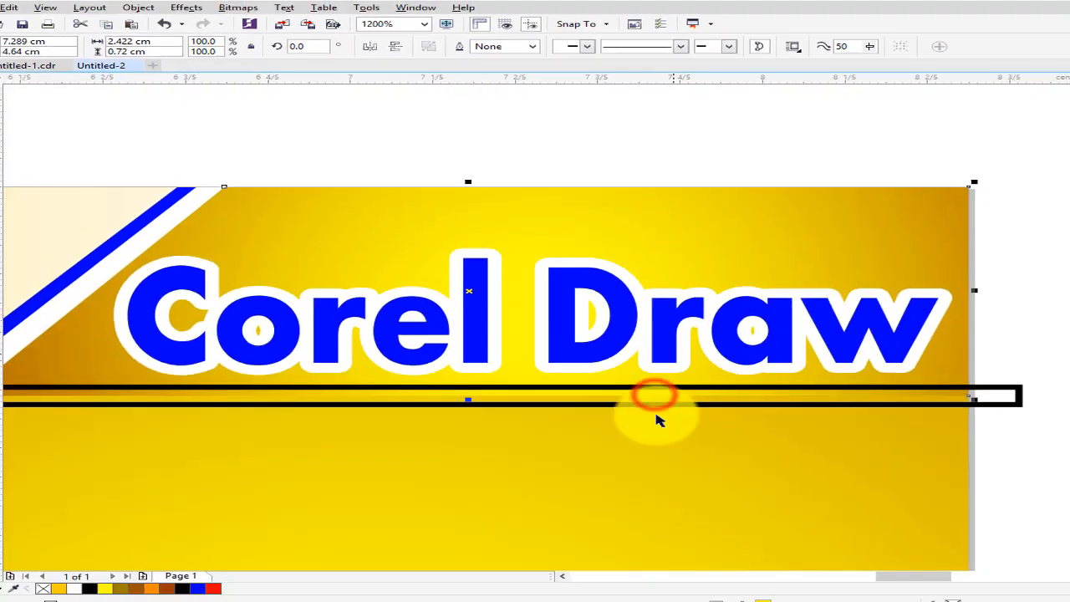
Fill the long rectangle below "Corel Draw" with white and remove its outline.
{"action": "left_click", "coordinate": [1010, 389]}
{"action": "left_click", "coordinate": [1062, 208]}
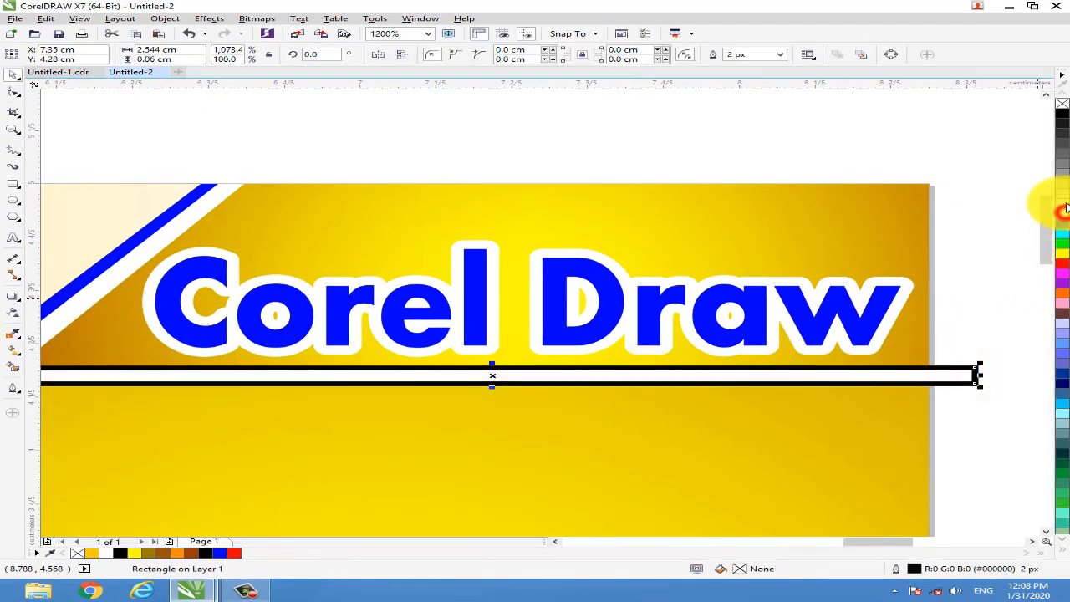
{"action": "right_click", "coordinate": [1061, 104]}
{"action": "left_click", "coordinate": [965, 235]}
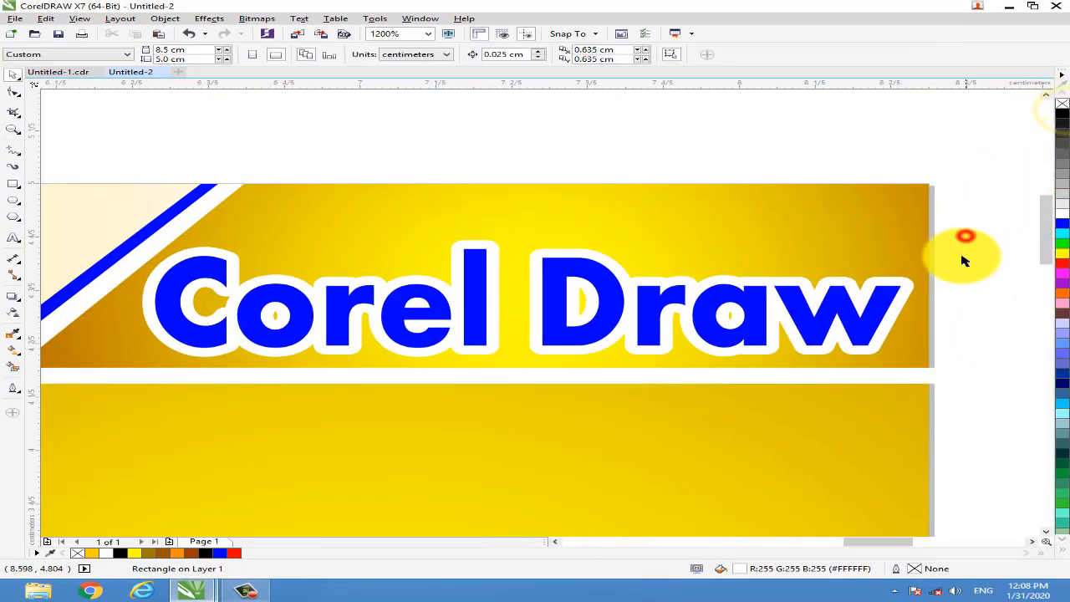
{"action": "left_click_drag", "start_coordinate": [875, 544], "coordinate": [868, 544]}
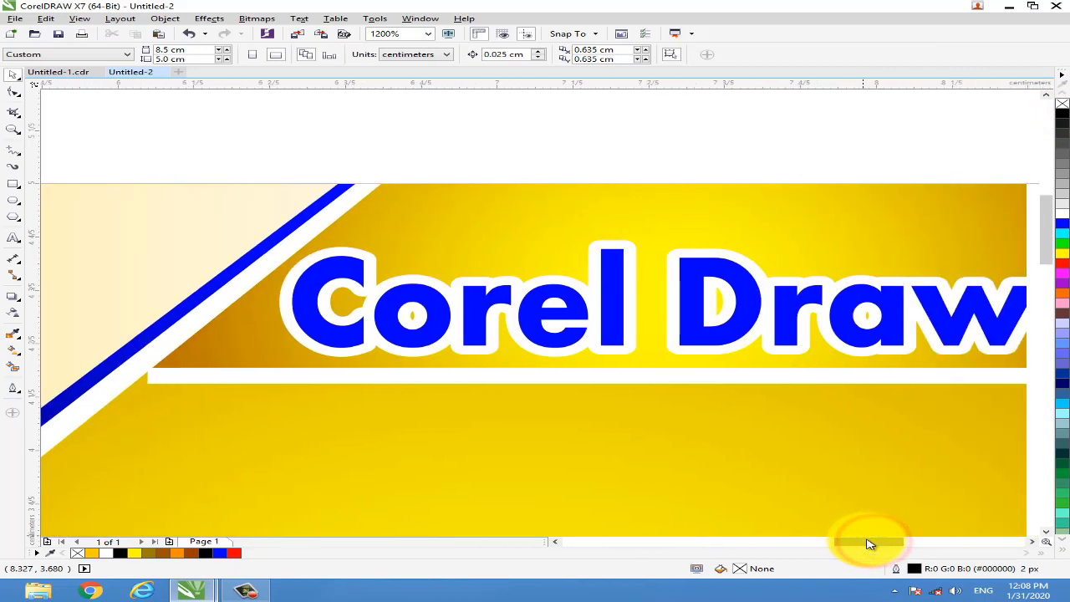
Shift the white strip below "Corel Draw" slightly down and left so its left end overlaps the white diagonal border.
{"action": "left_click", "coordinate": [651, 375]}
{"action": "left_click_drag", "start_coordinate": [633, 424], "coordinate": [615, 382]}
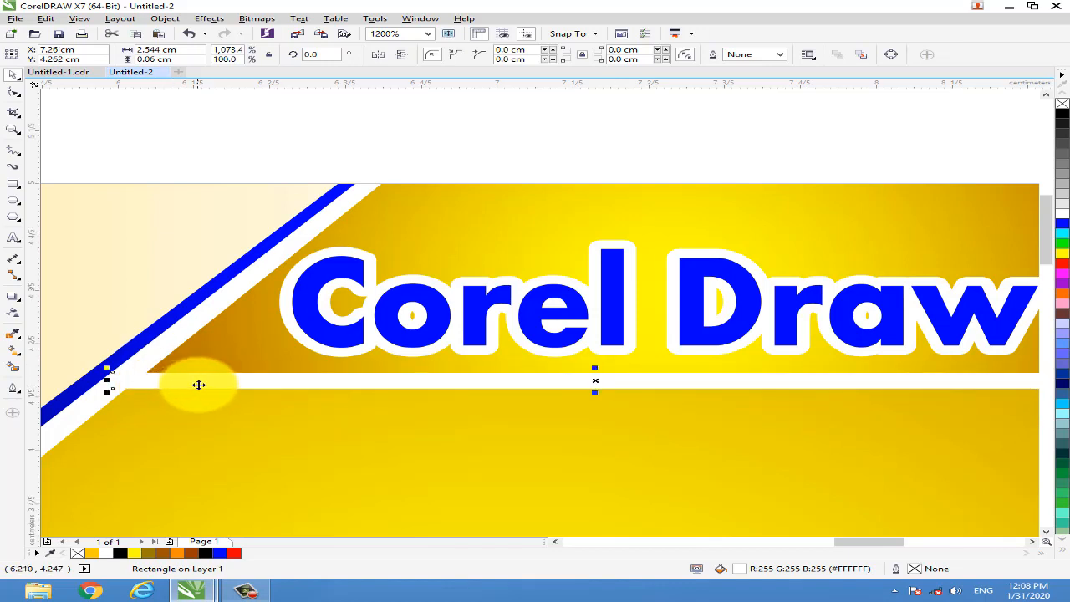
{"action": "scroll", "coordinate": [356, 393], "scroll_direction": "down", "scroll_amount": 1}
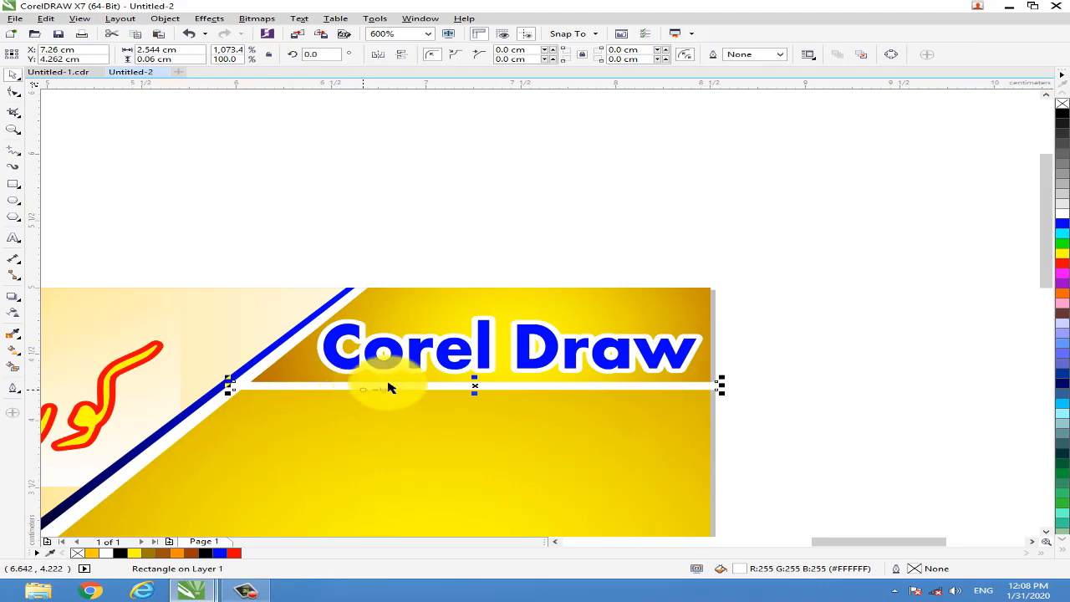
Intersect the white strip with the golden shape behind it and fill the resulting piece with white.
{"action": "key", "text": "shift"}
{"action": "left_click", "coordinate": [276, 422], "text": "shift"}
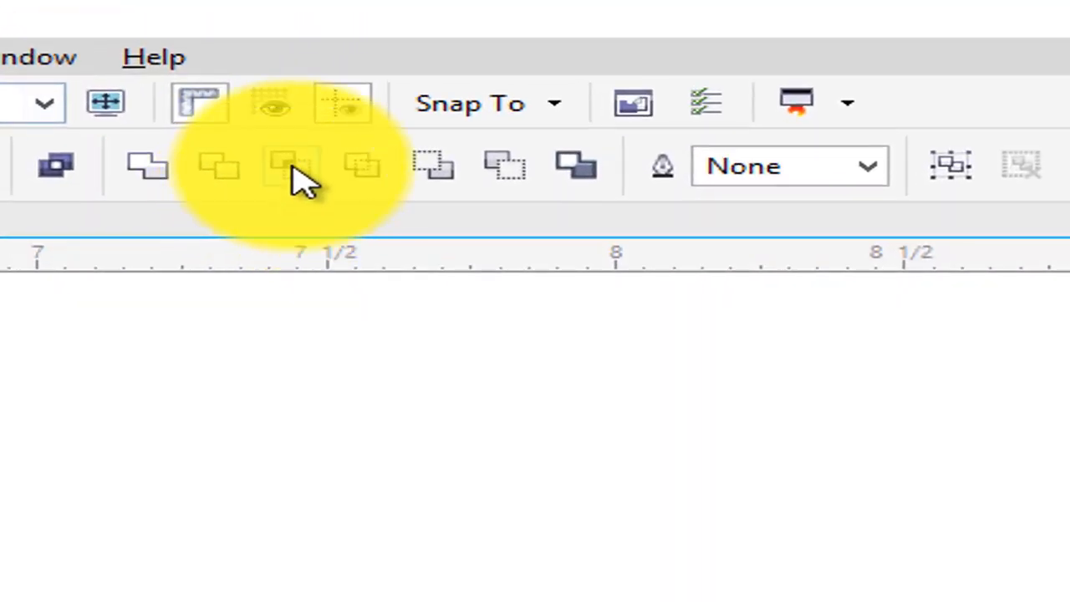
{"action": "left_click", "coordinate": [292, 167]}
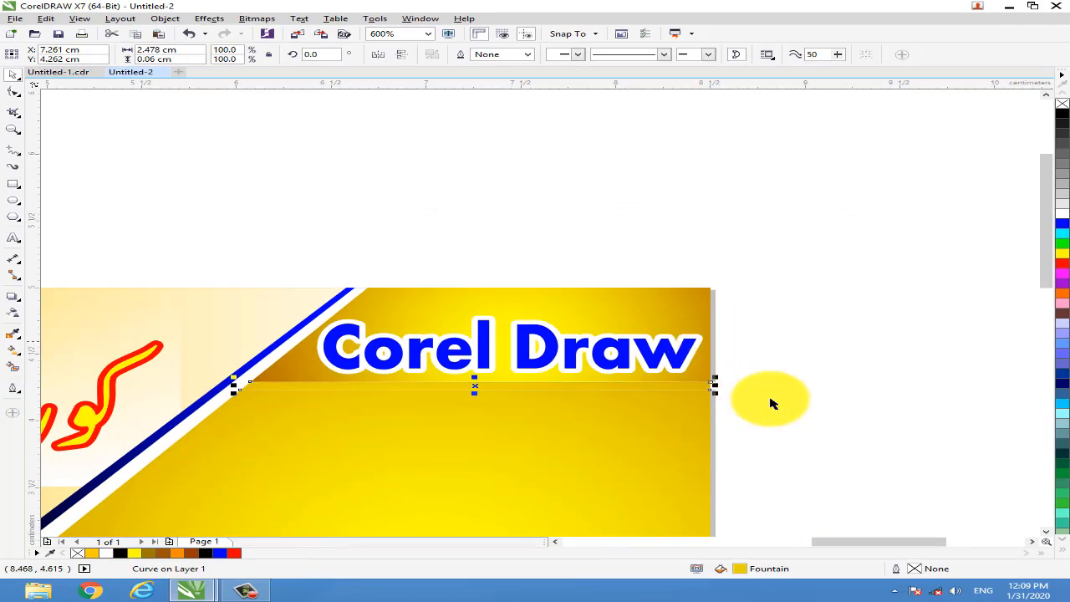
{"action": "left_click", "coordinate": [1061, 214]}
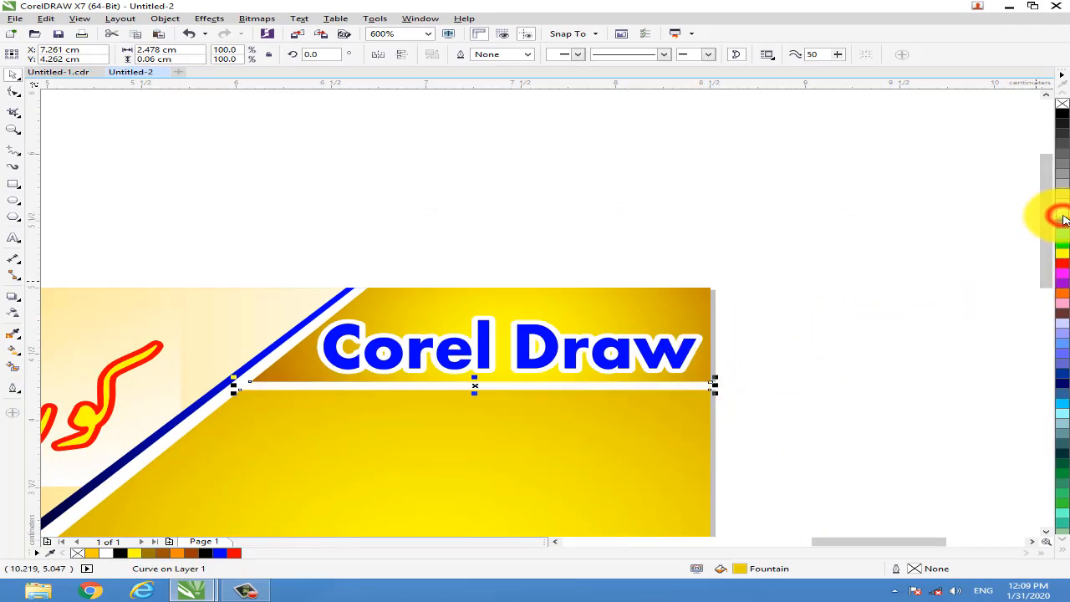
{"action": "left_click", "coordinate": [786, 336]}
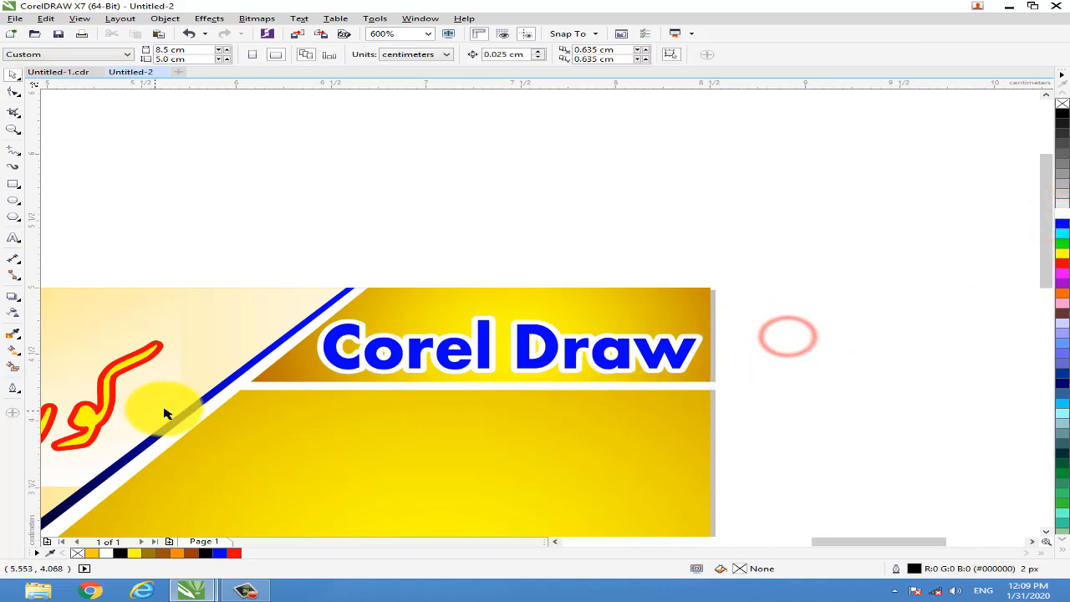
Delete the original white strip that extends past the card's right edge.
{"action": "scroll", "coordinate": [736, 387], "scroll_direction": "up", "scroll_amount": 2}
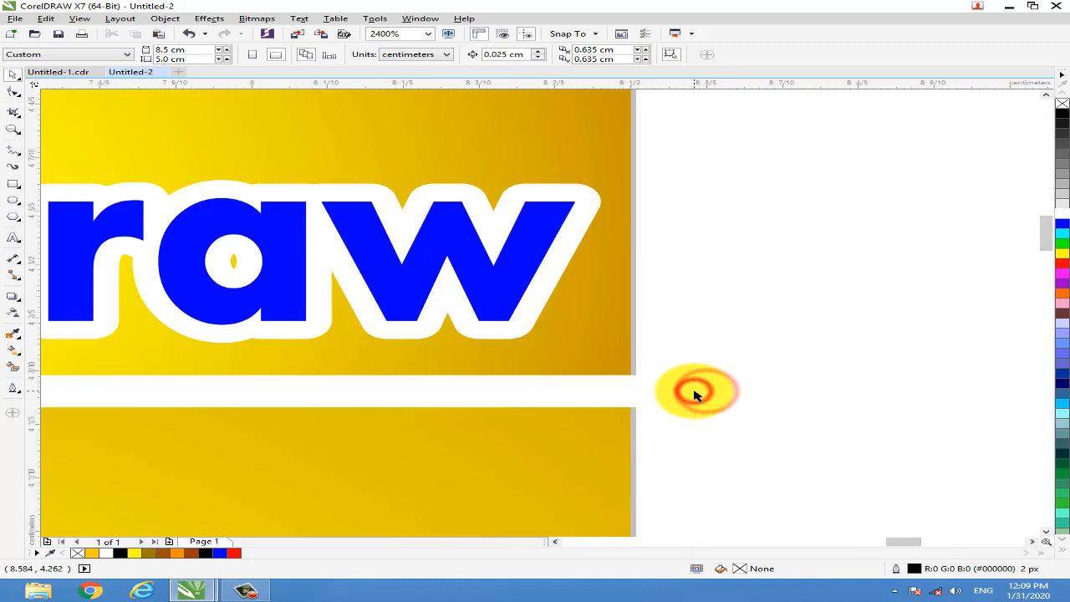
{"action": "left_click", "coordinate": [646, 388]}
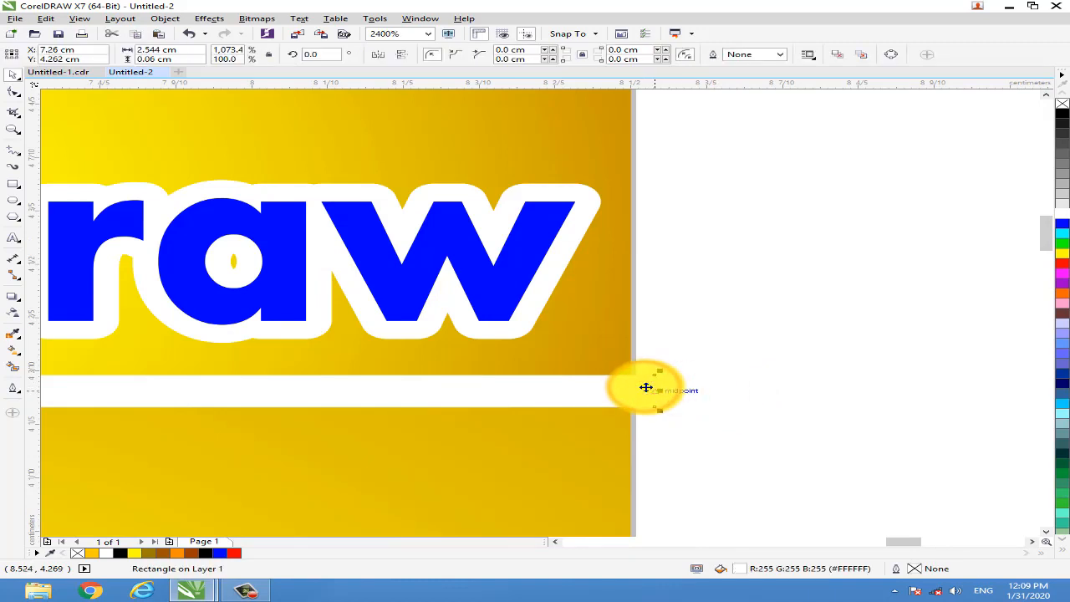
{"action": "key", "text": "Escape"}
{"action": "scroll", "coordinate": [646, 387], "scroll_direction": "down", "scroll_amount": 3}
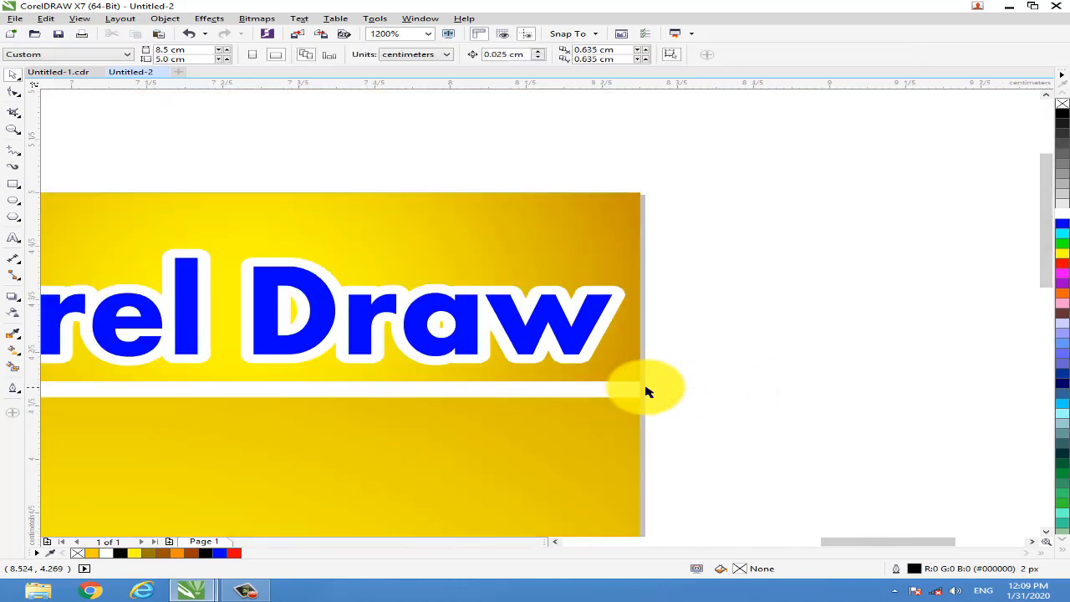
{"action": "scroll", "coordinate": [422, 391], "scroll_direction": "up", "scroll_amount": 1}
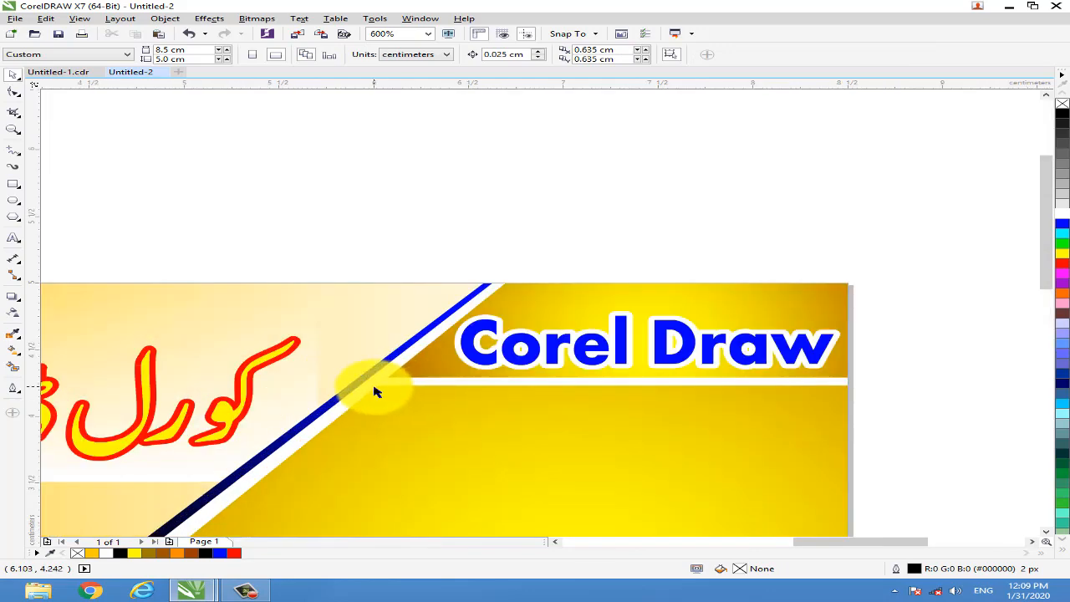
{"action": "scroll", "coordinate": [383, 388], "scroll_direction": "down", "scroll_amount": 1}
{"action": "scroll", "coordinate": [383, 393], "scroll_direction": "down", "scroll_amount": 2}
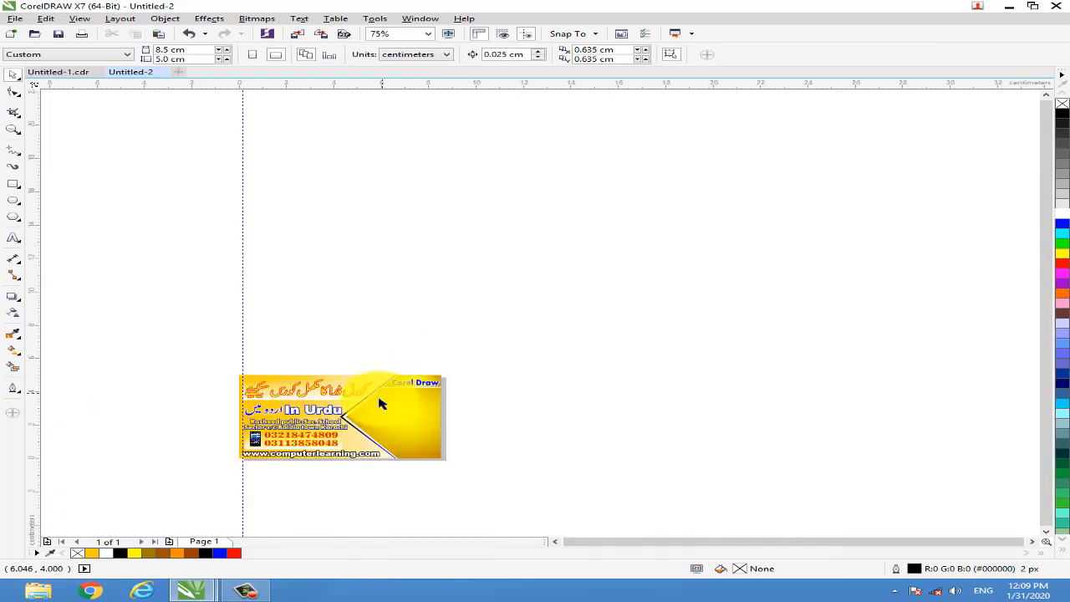
Add the artistic text "learn complete course of corel draw" starting on the golden area below "Corel Draw".
{"action": "scroll", "coordinate": [282, 477], "scroll_direction": "up", "scroll_amount": 1}
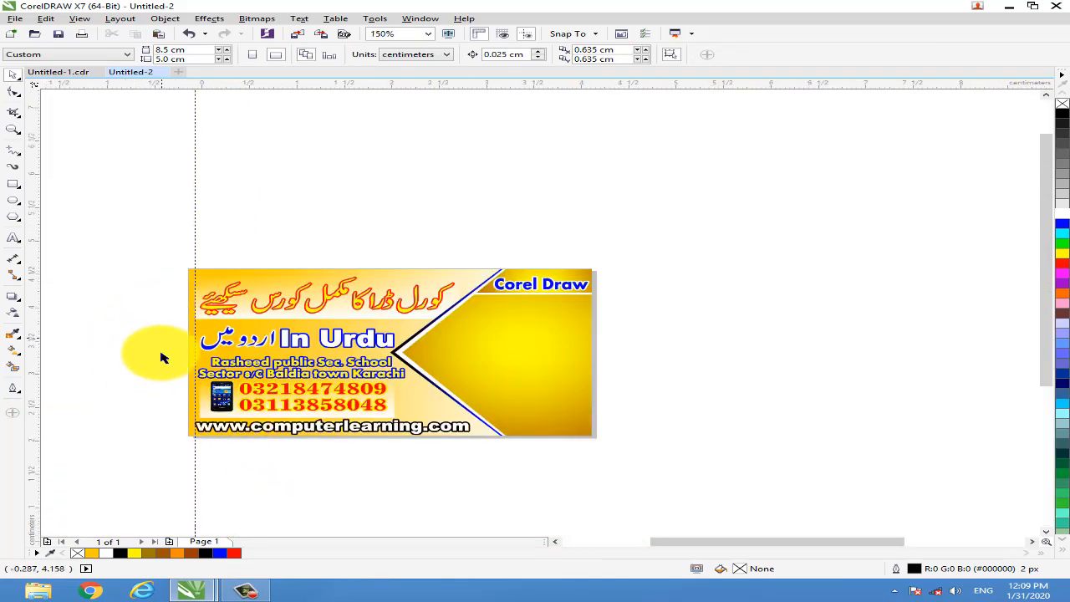
{"action": "scroll", "coordinate": [163, 361], "scroll_direction": "up", "scroll_amount": 1}
{"action": "scroll", "coordinate": [163, 362], "scroll_direction": "down", "scroll_amount": 1}
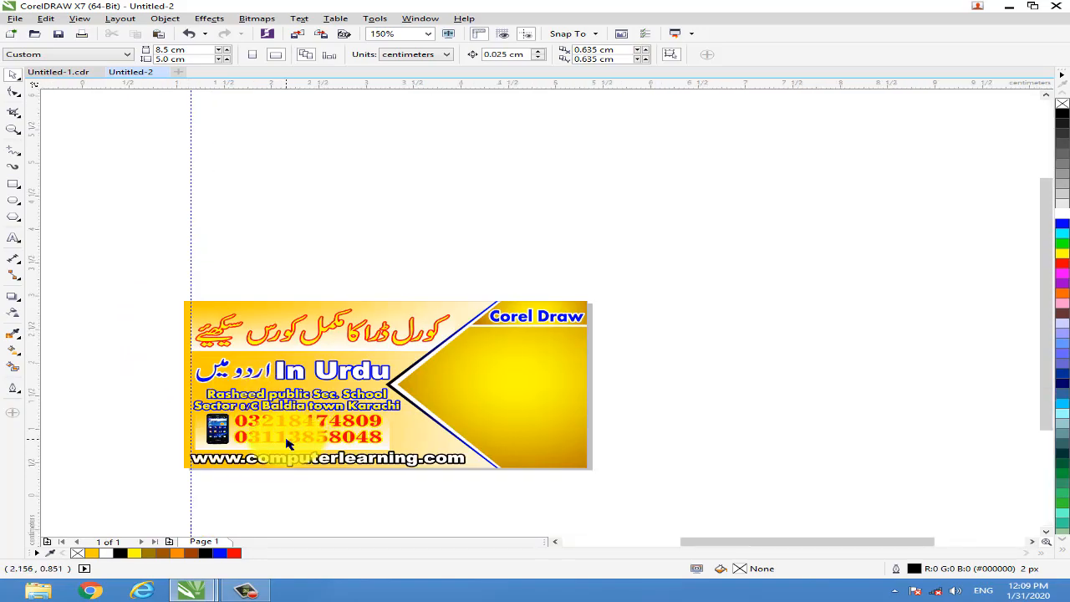
{"action": "scroll", "coordinate": [286, 444], "scroll_direction": "up", "scroll_amount": 1}
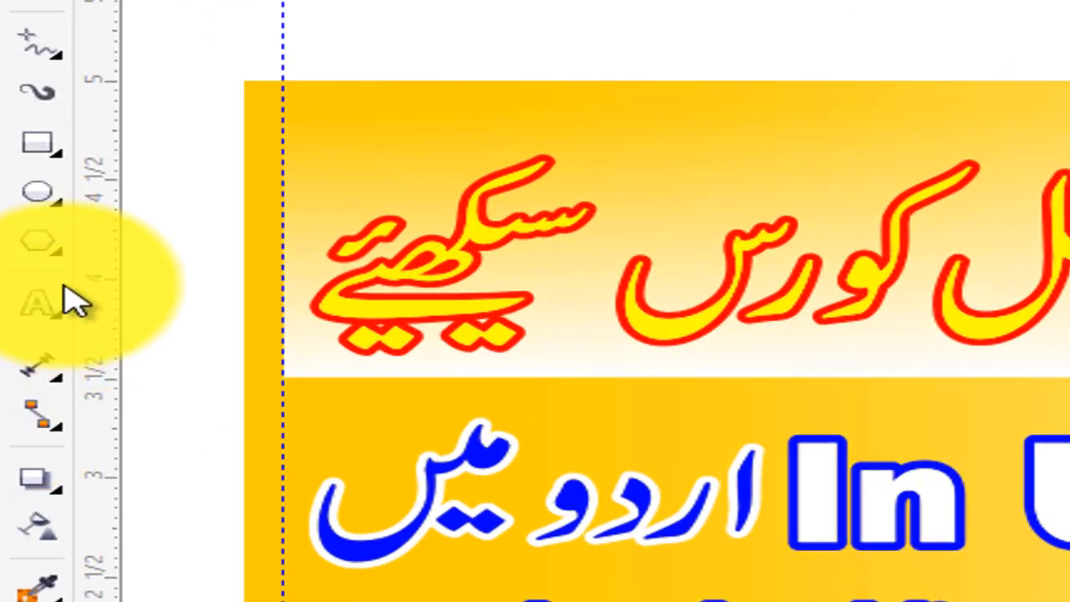
{"action": "left_click", "coordinate": [13, 237]}
{"action": "left_click", "coordinate": [814, 321]}
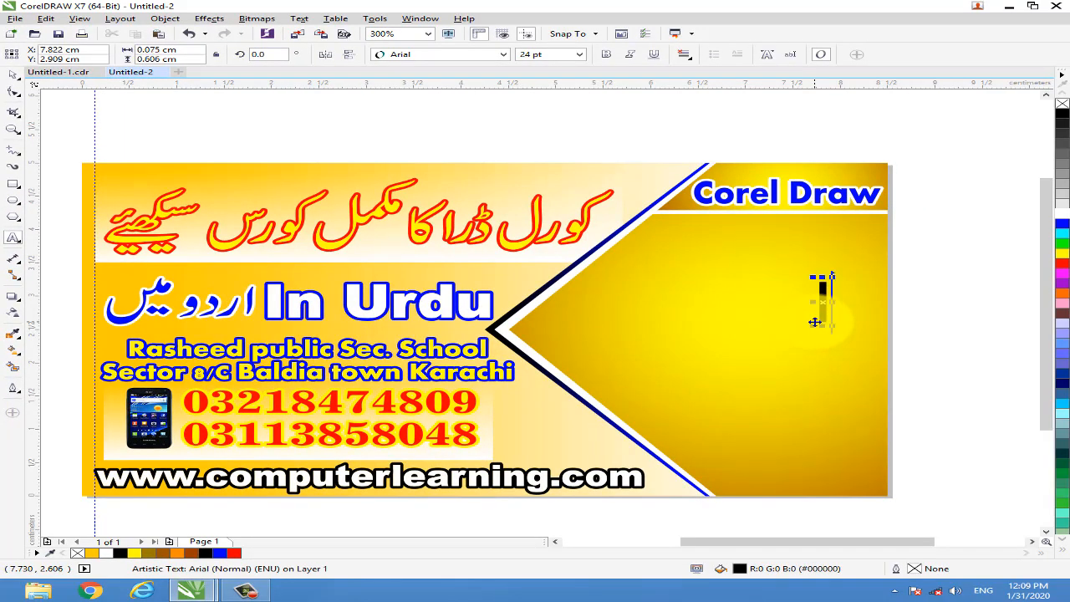
{"action": "type", "text": "learn "}
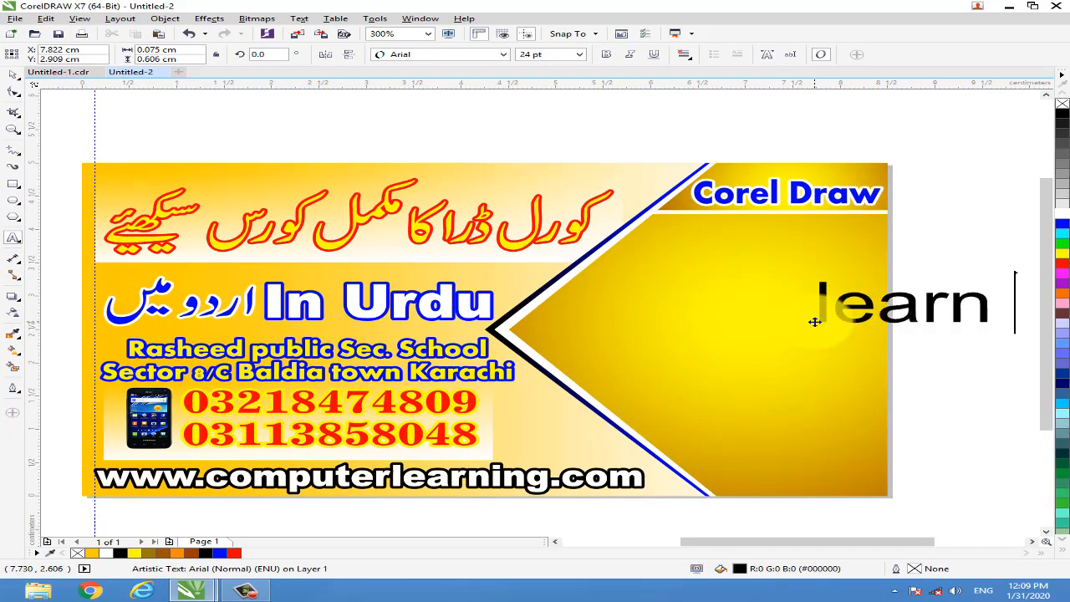
{"action": "type", "text": "complete course of corel draw"}
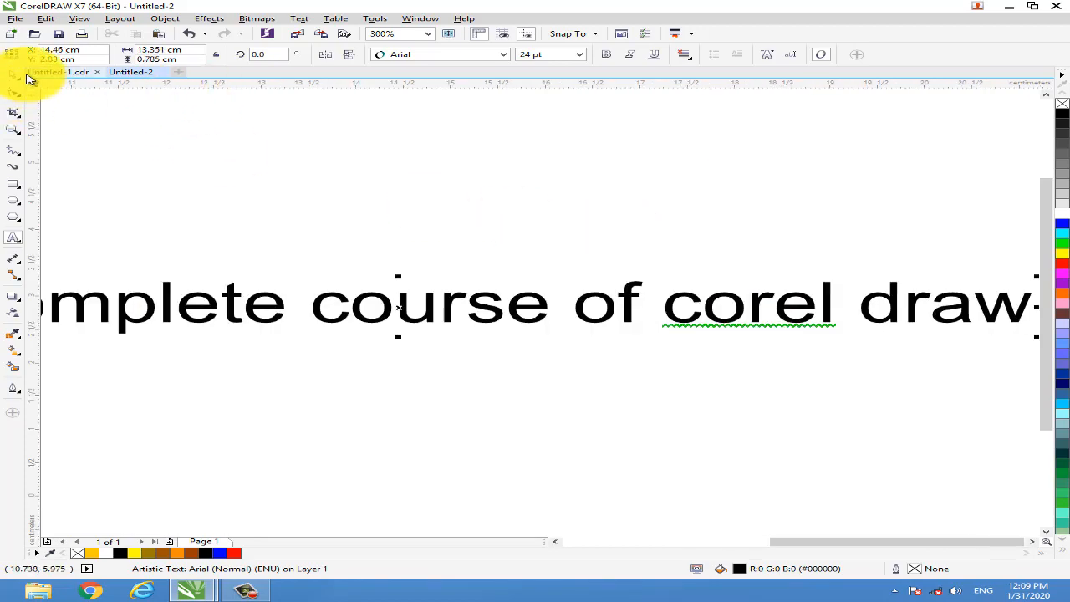
Change the case of the new "learn complete course of corel draw" text to Title Case.
{"action": "left_click", "coordinate": [257, 18]}
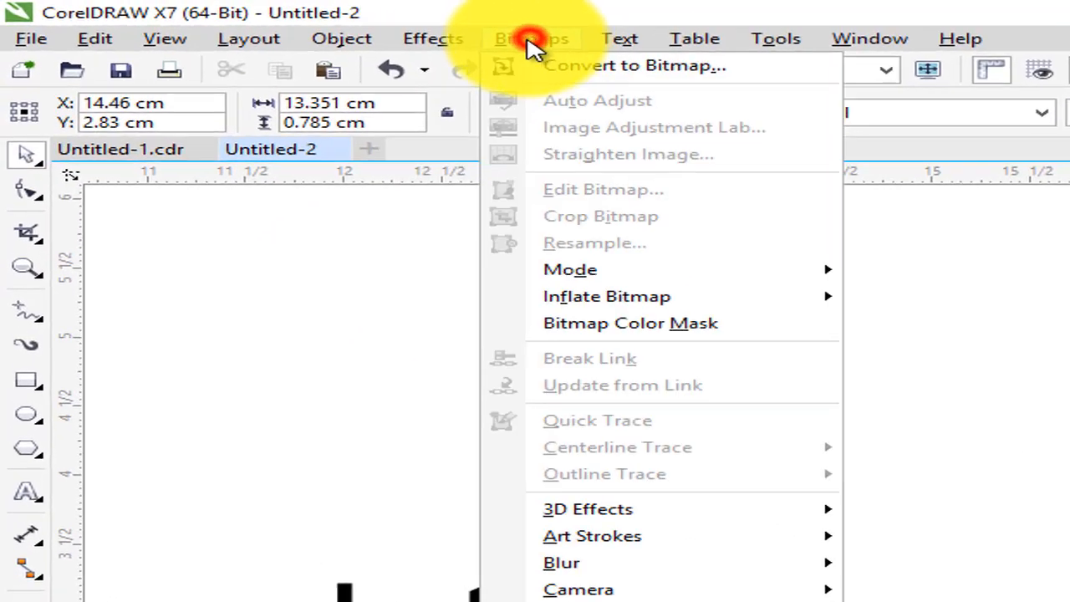
{"action": "mouse_move", "coordinate": [606, 42]}
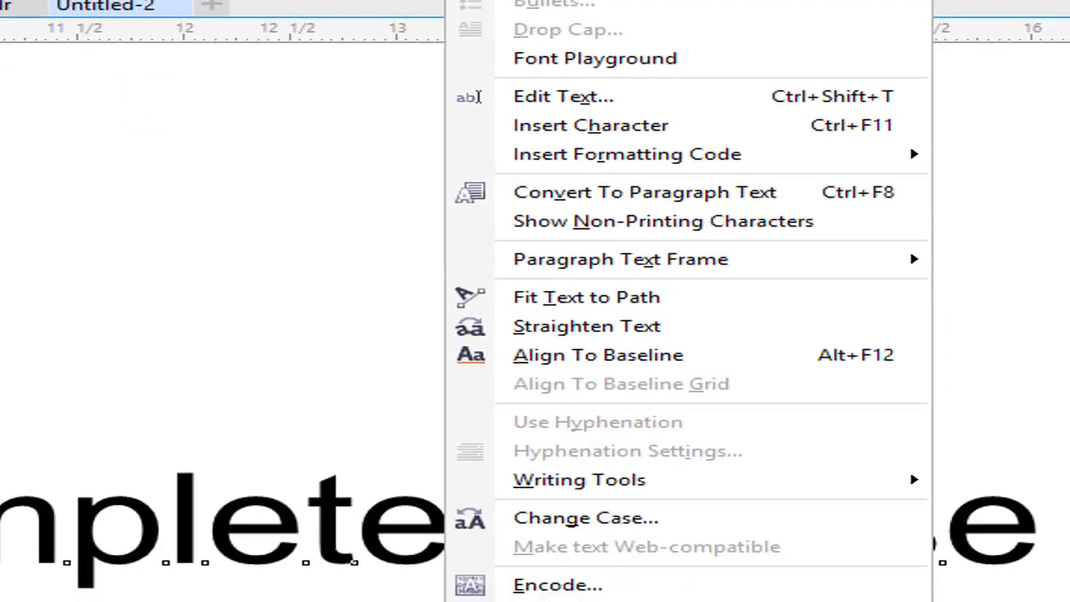
{"action": "left_click", "coordinate": [660, 517]}
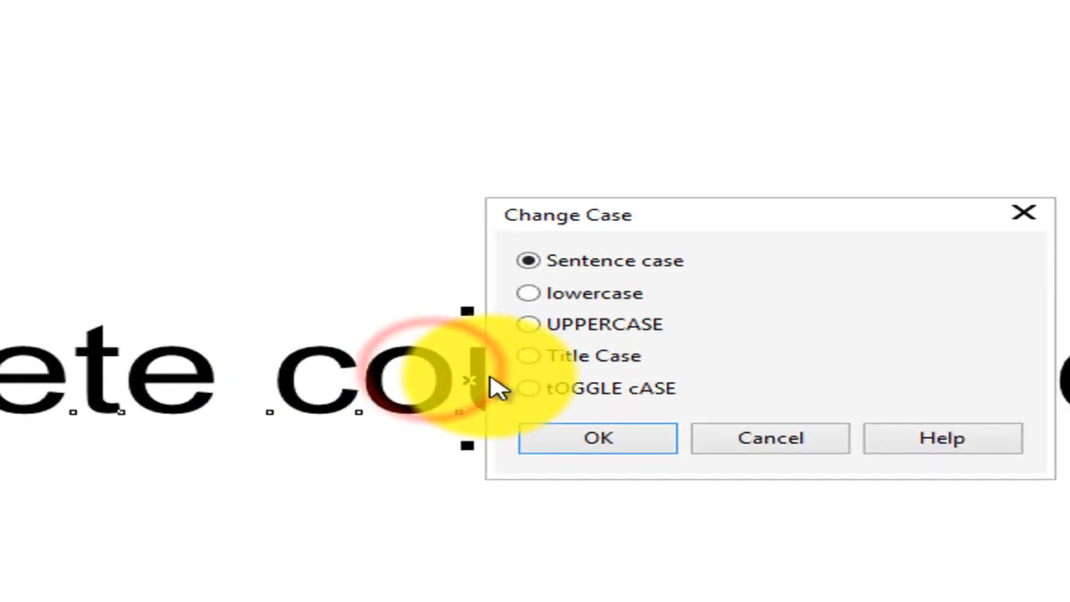
{"action": "left_click", "coordinate": [441, 331]}
{"action": "left_click", "coordinate": [462, 401]}
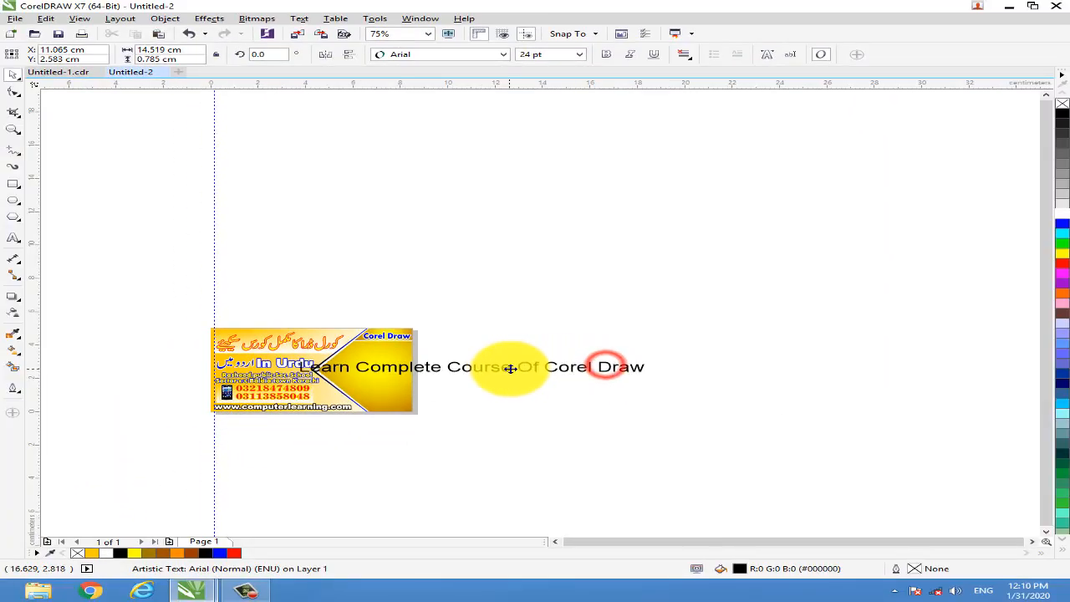
{"action": "left_click", "coordinate": [554, 542]}
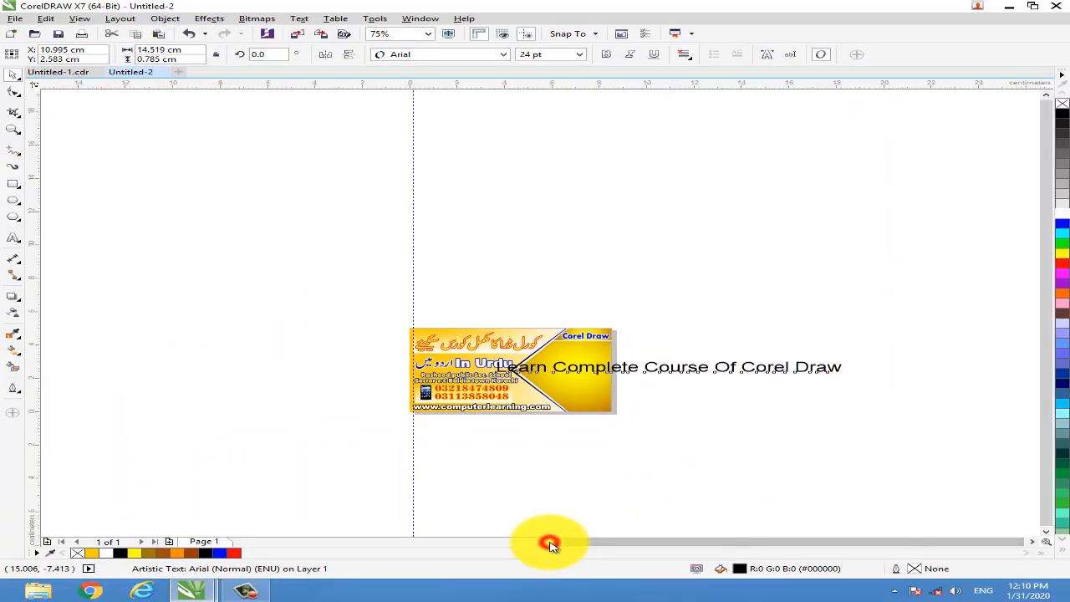